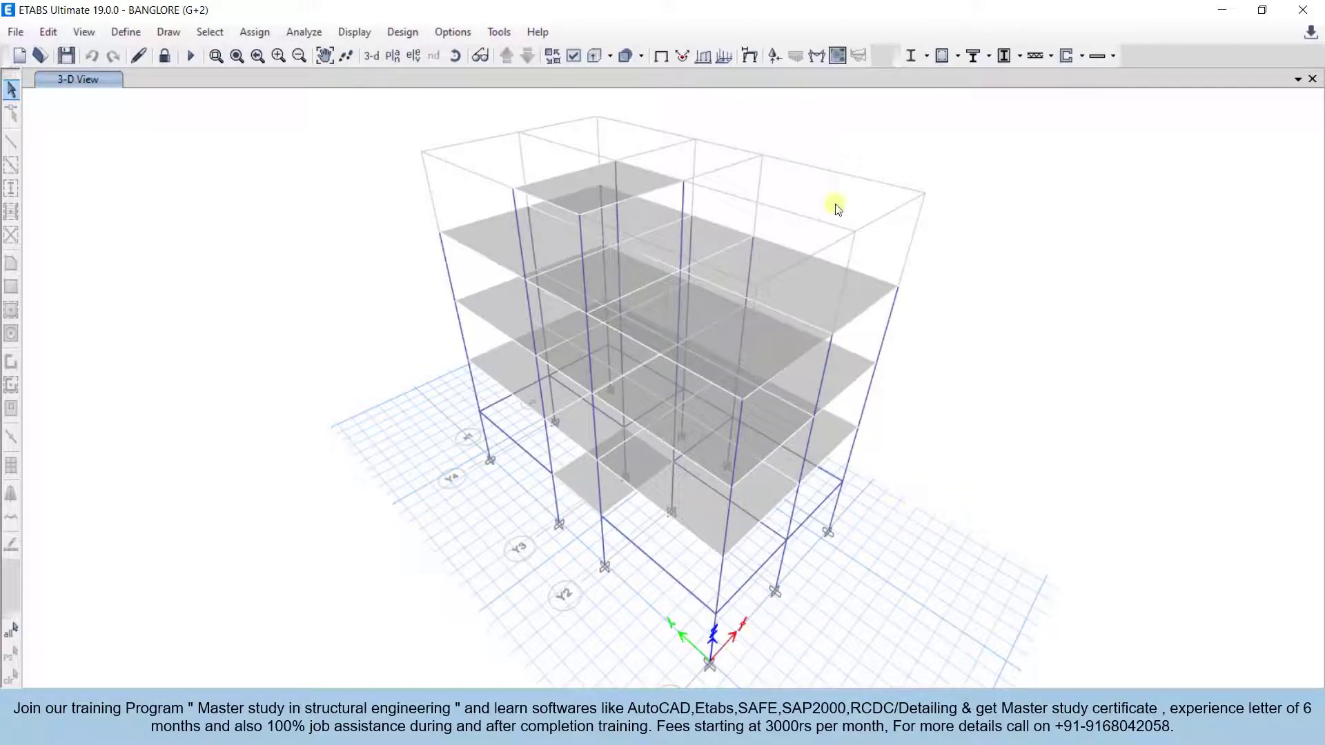
Display the Fz support reactions as arrows for load combination P
click(773, 57)
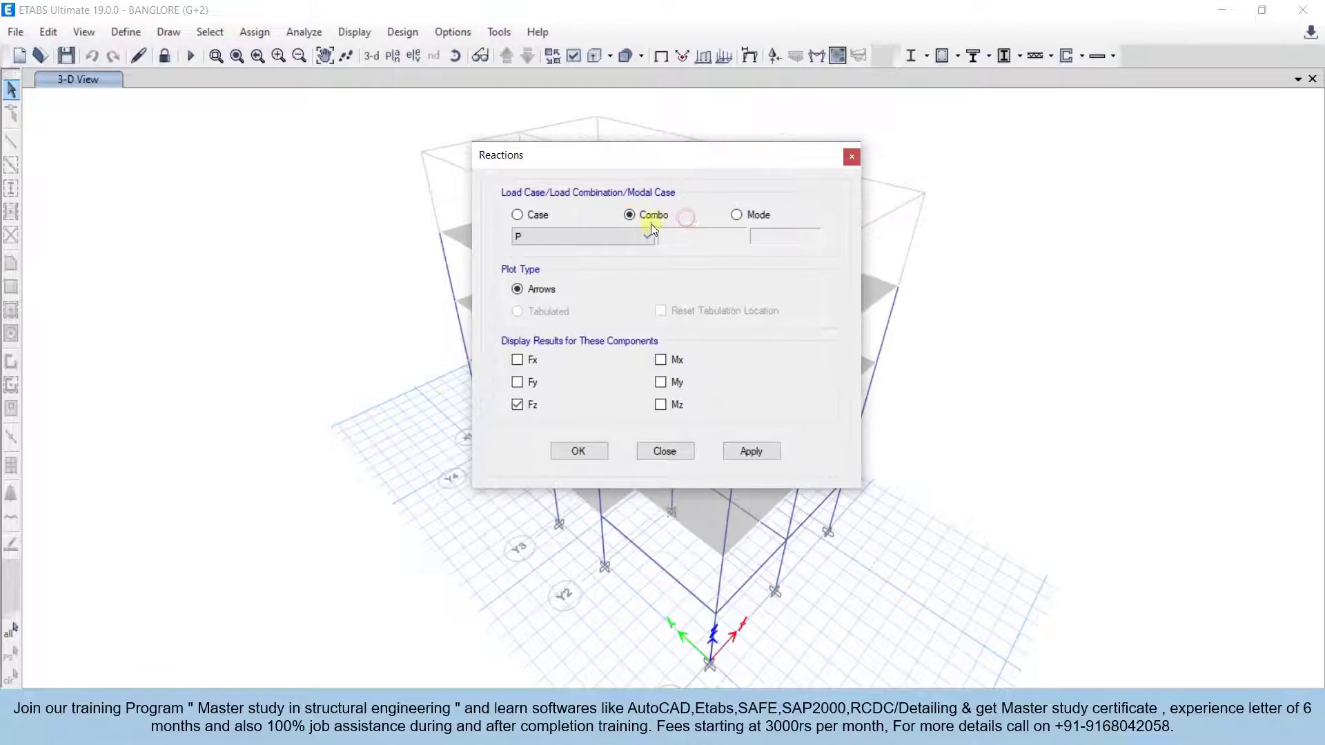
click(633, 235)
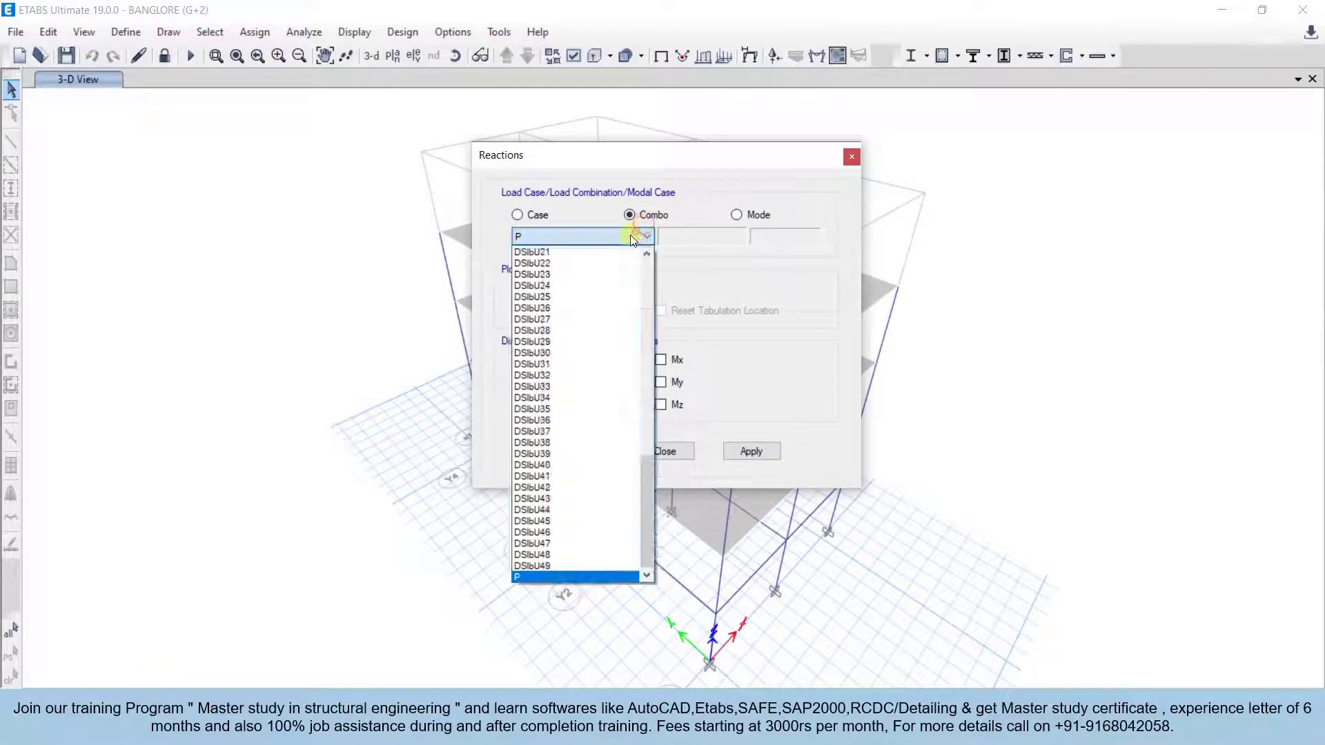
click(536, 577)
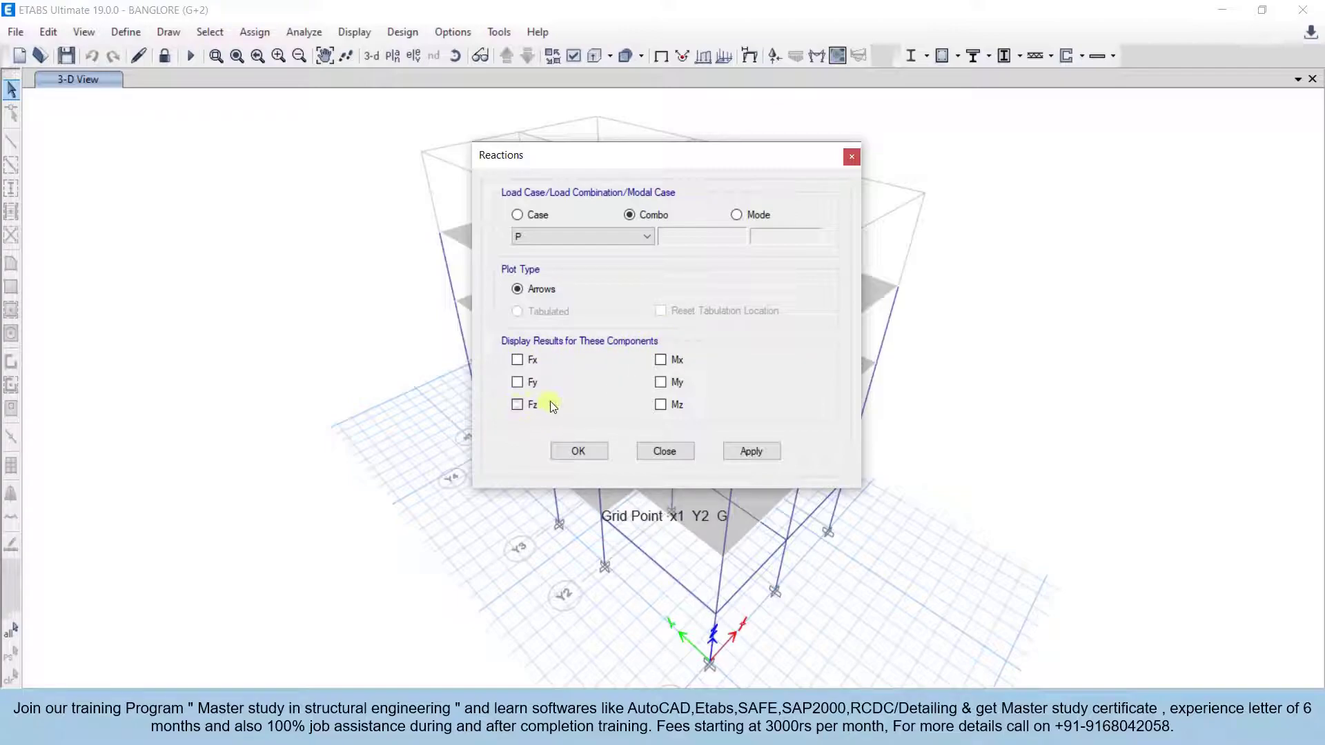
click(747, 452)
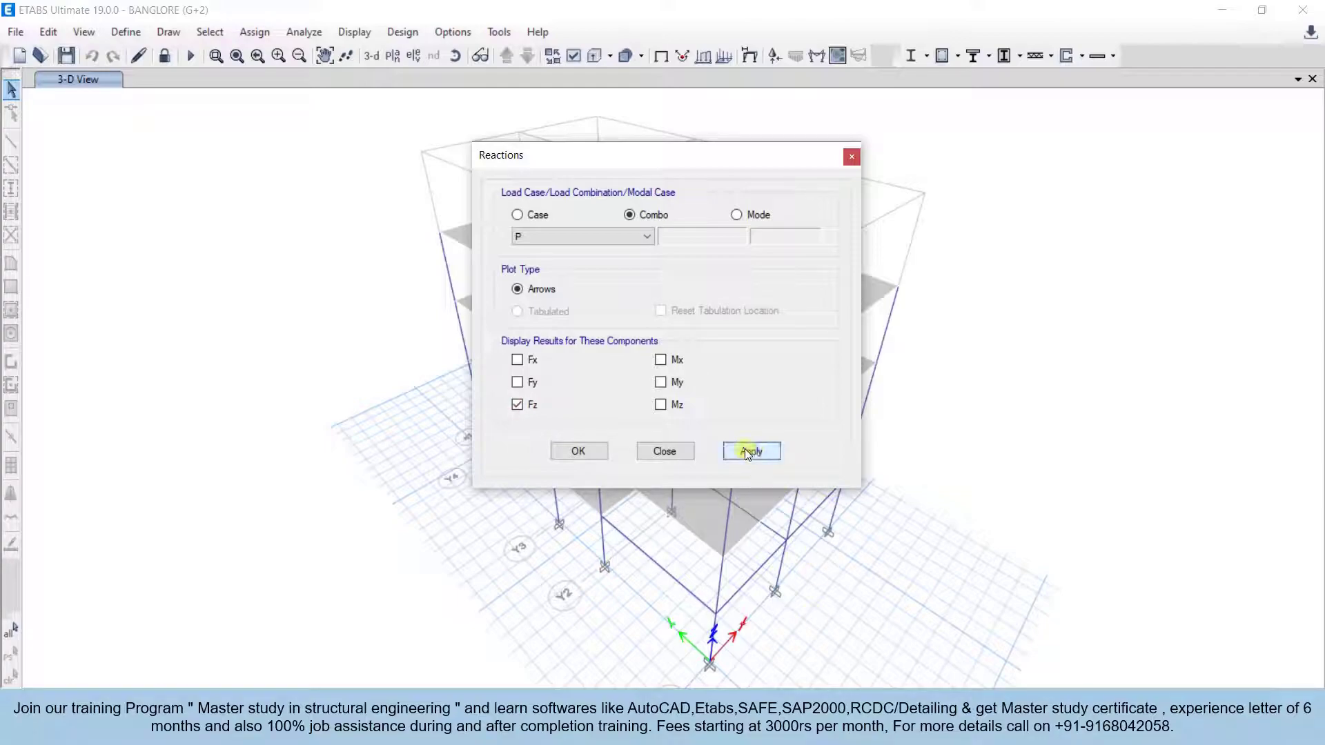
click(577, 450)
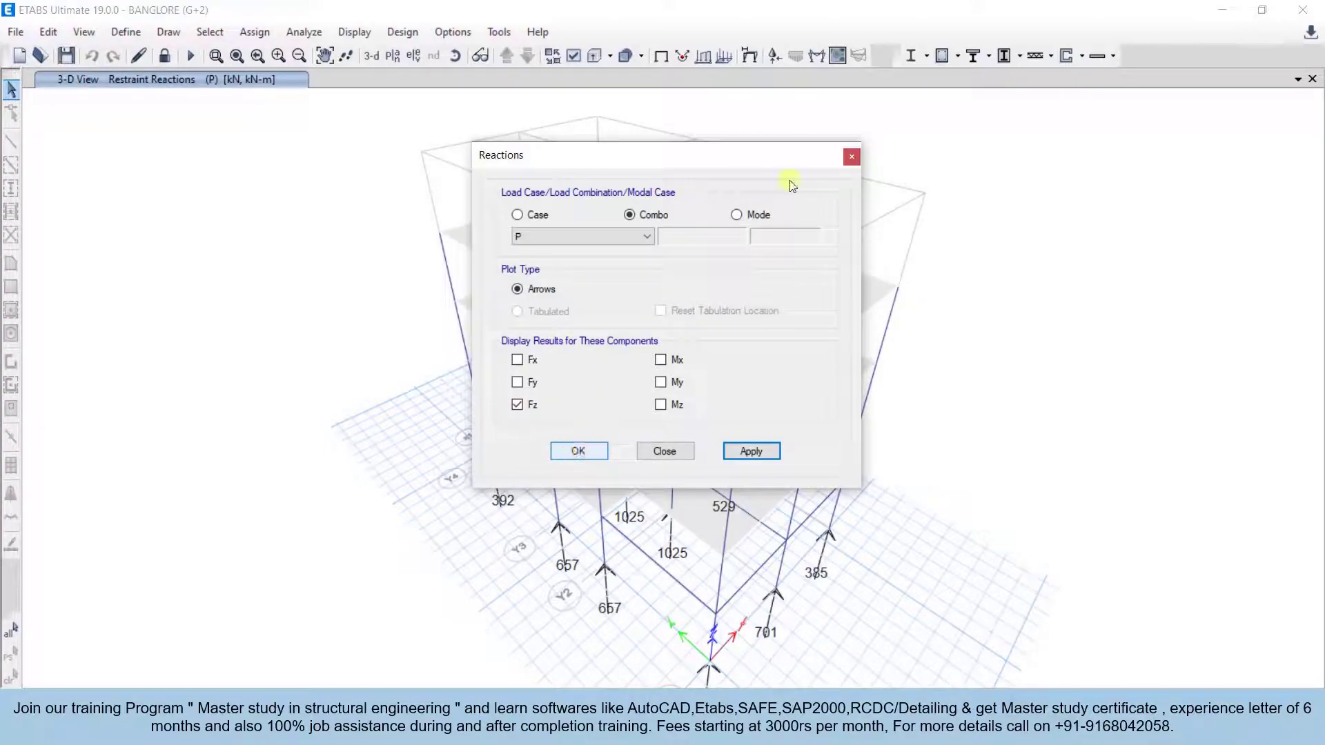
Show the restraint reactions in plan view at the Base level
click(394, 57)
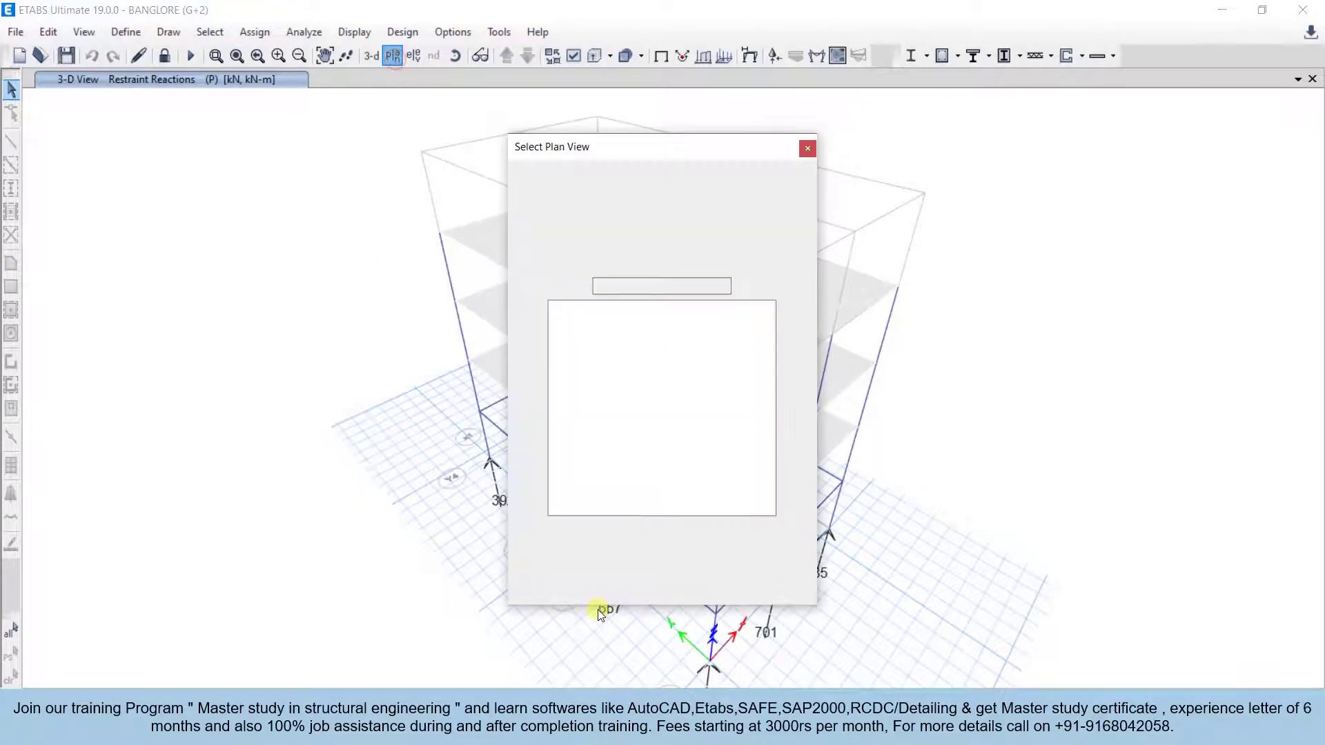
click(578, 365)
click(730, 569)
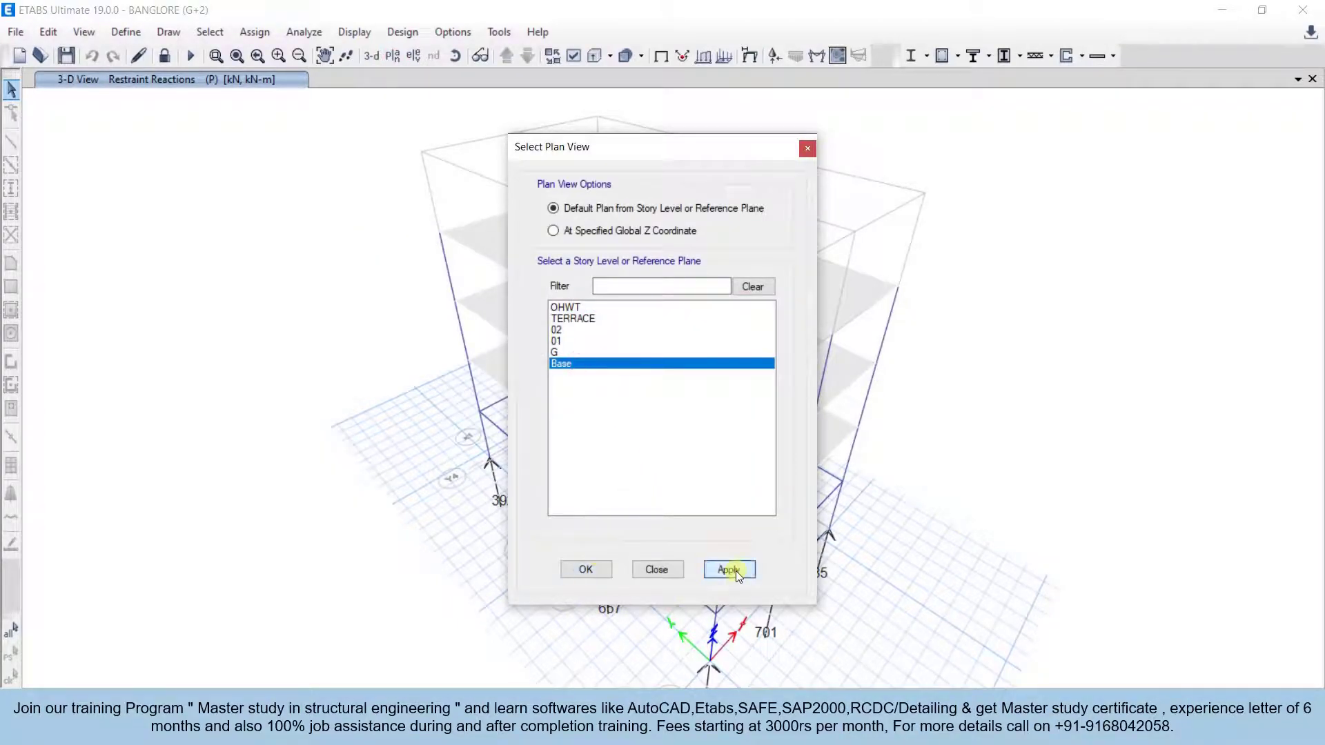
click(578, 568)
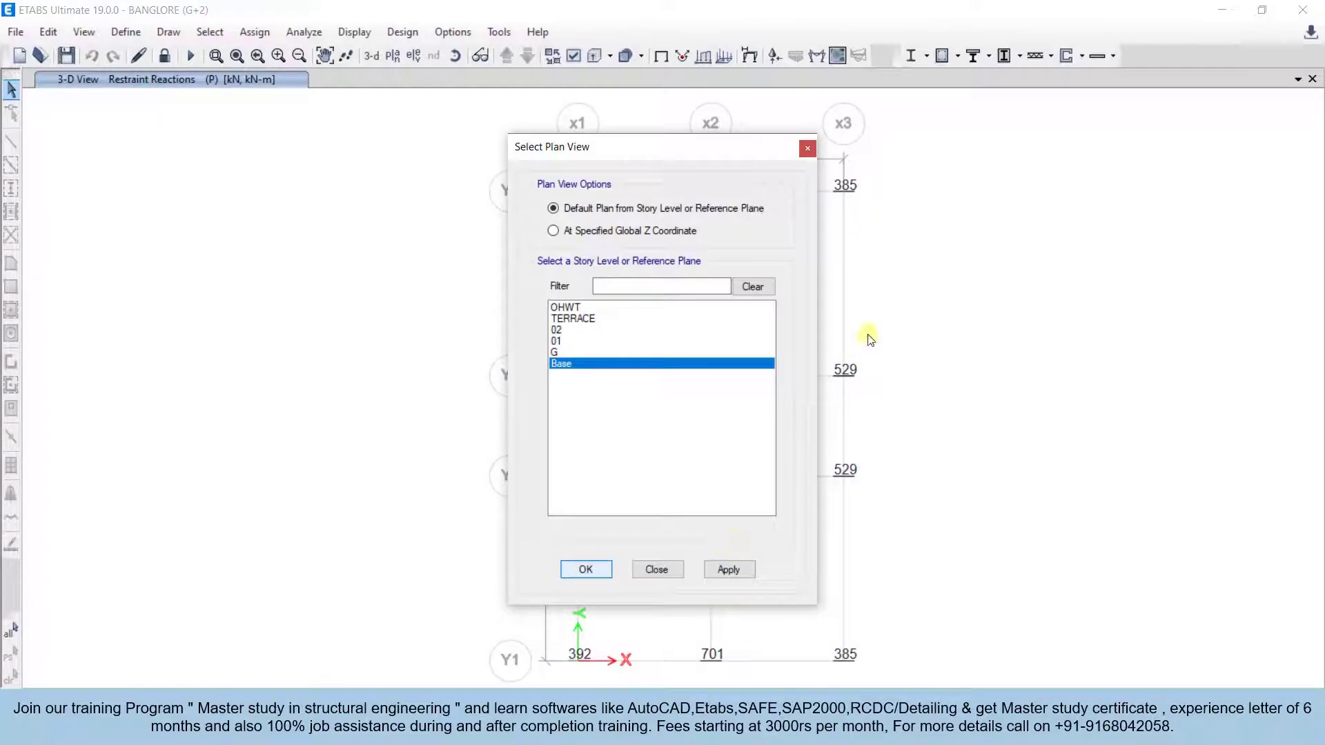
click(807, 148)
middle_drag(736, 354, 647, 335)
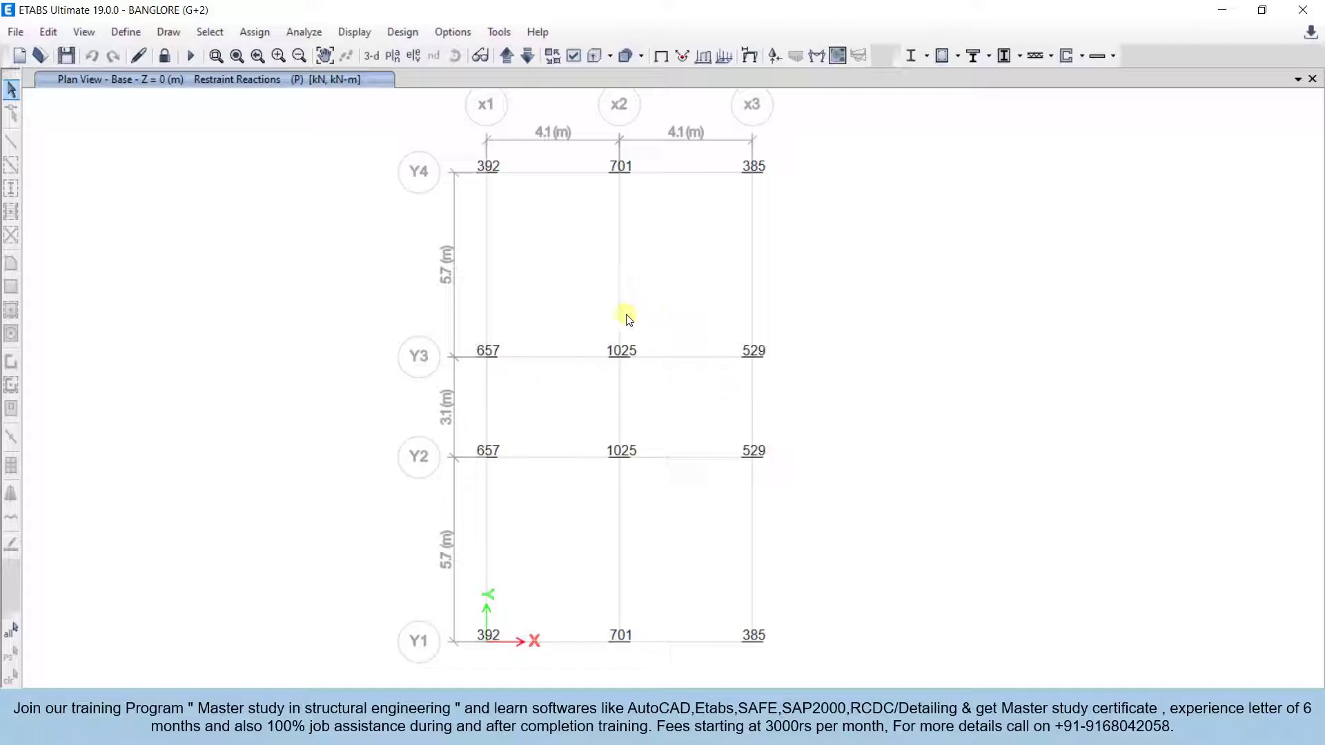
middle_drag(621, 316, 626, 314)
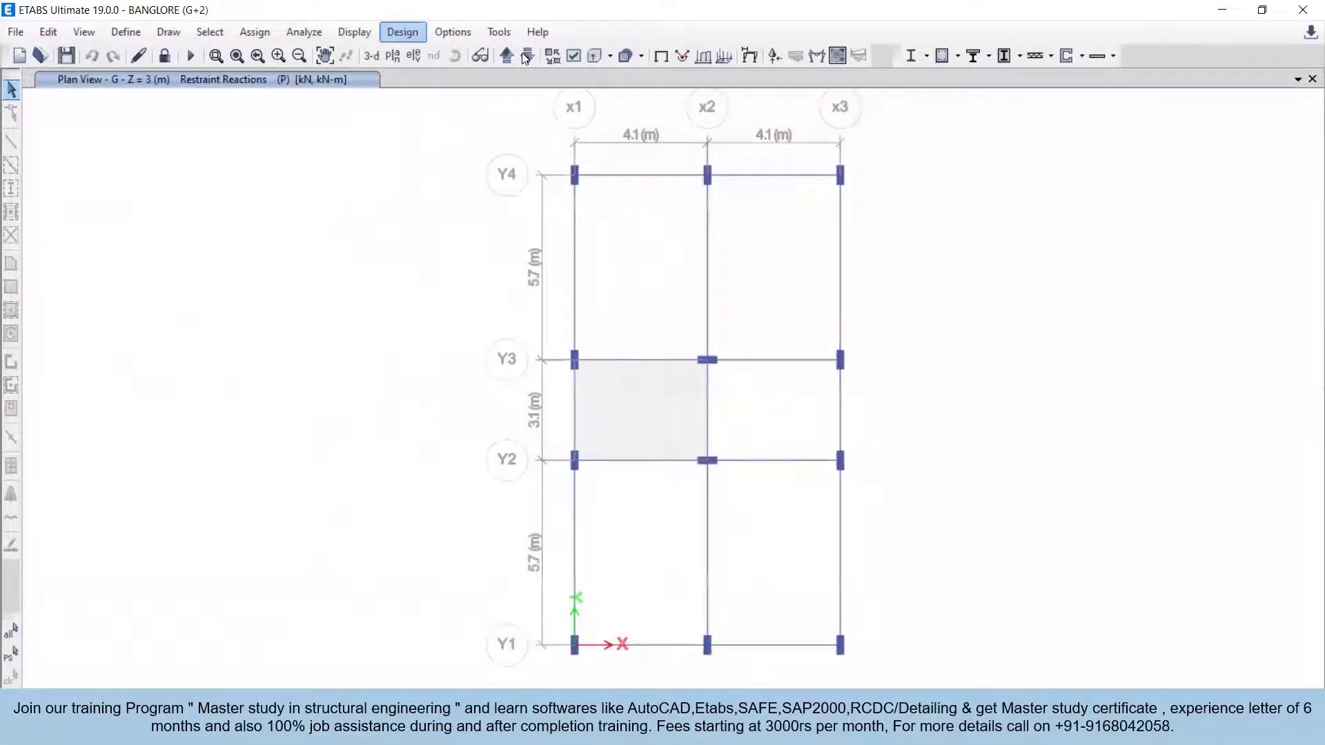
click(527, 55)
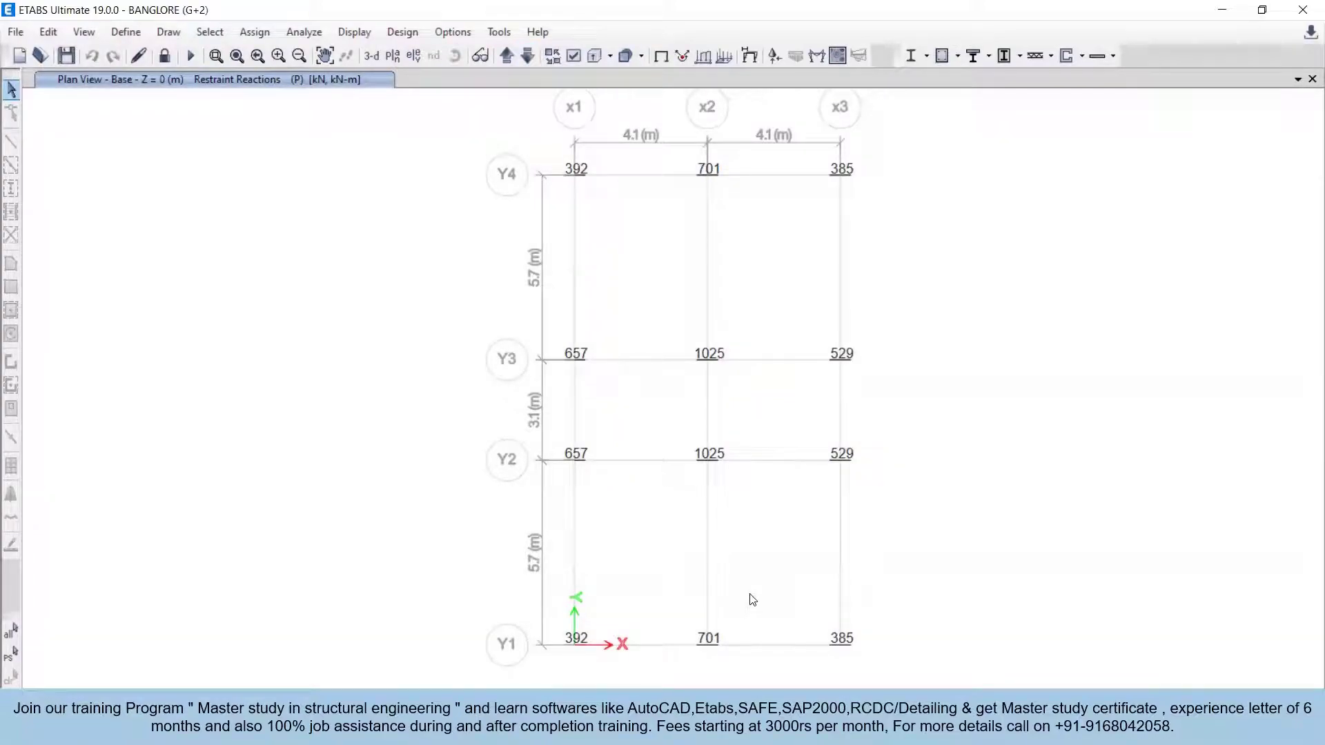
Start exporting the story as a SAFE V12 .f2k file and choose Export Floor Loads and Loads from Above
click(15, 32)
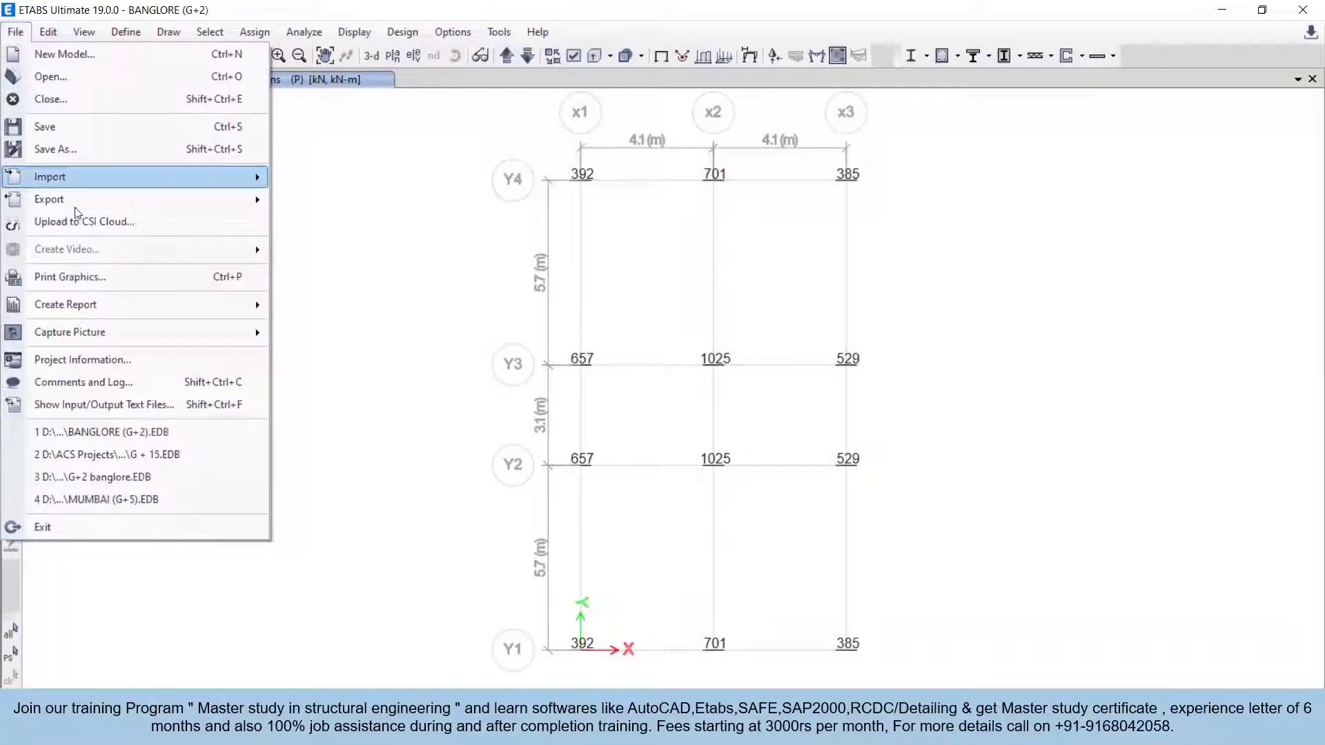
mouse_move(129, 200)
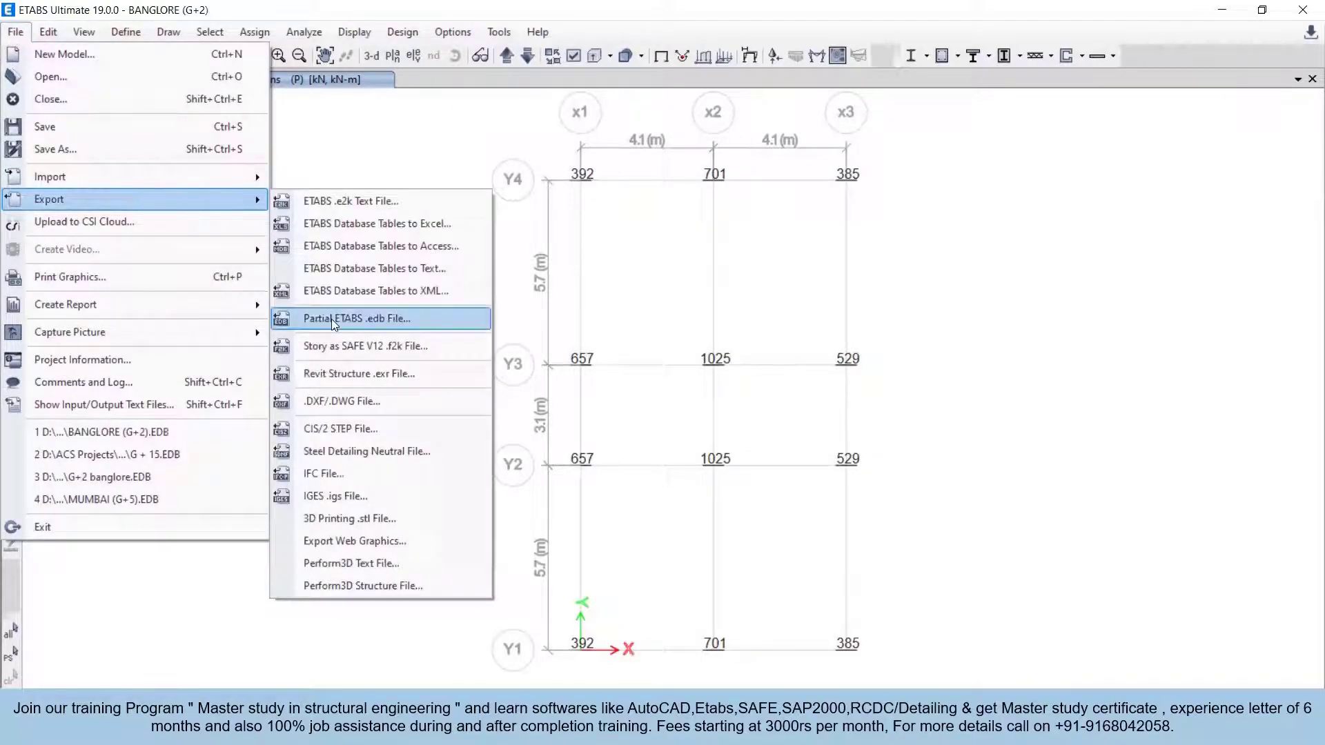
click(403, 352)
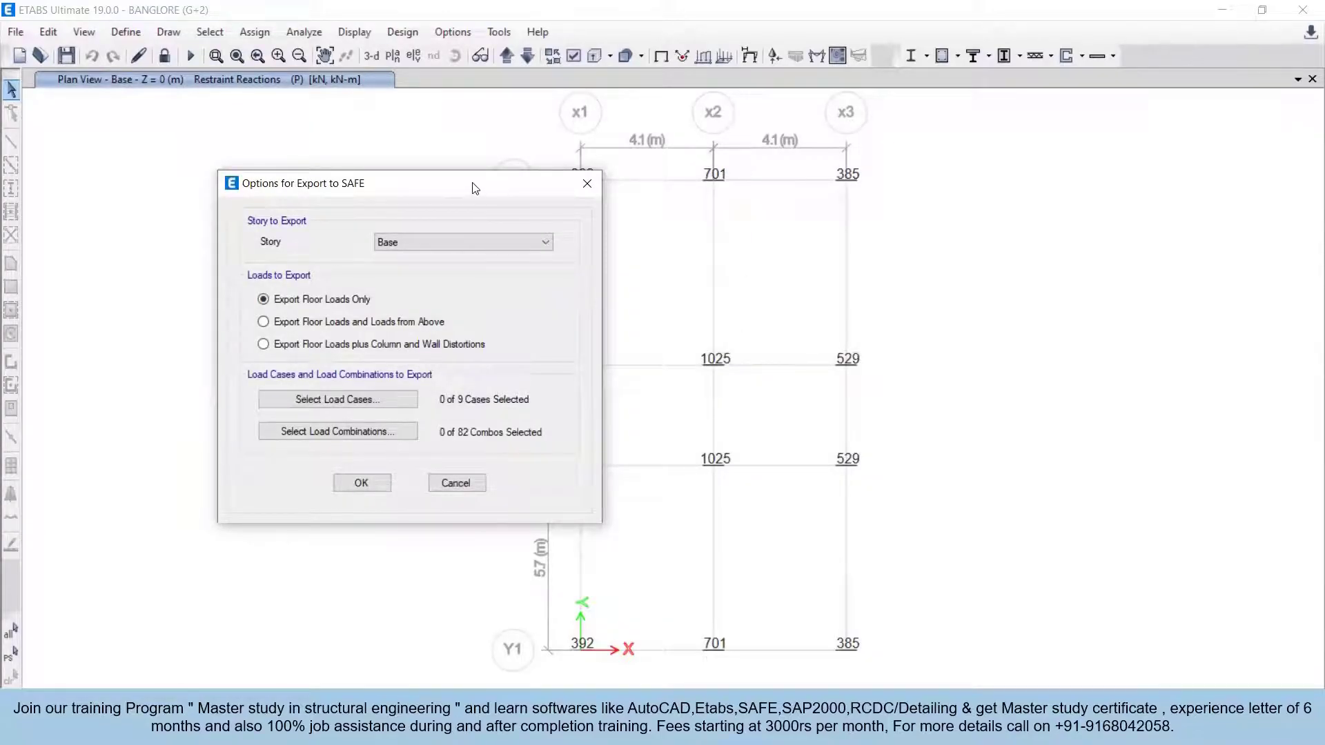
drag(476, 186, 721, 176)
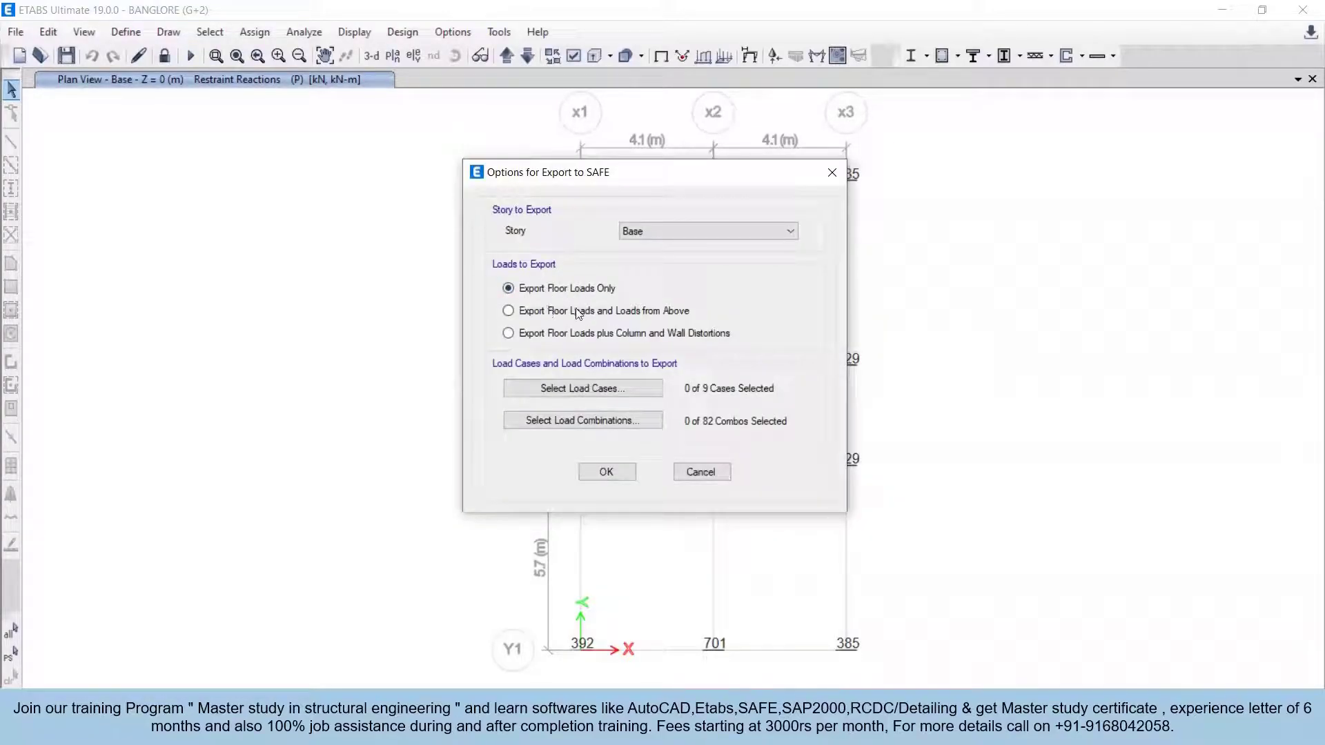
click(554, 311)
click(540, 288)
drag(648, 177, 1043, 142)
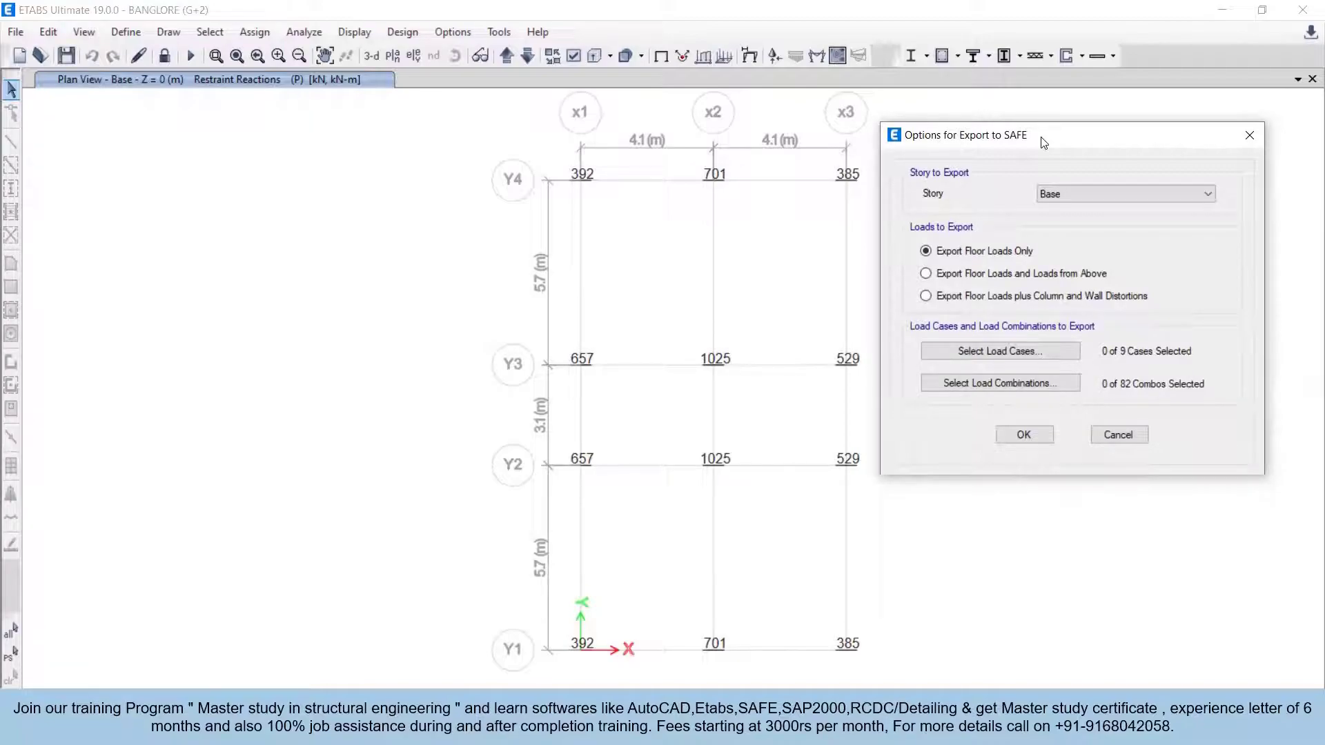
mouse_move(1044, 143)
mouse_down()
mouse_move(1108, 181)
mouse_move(1063, 136)
mouse_up()
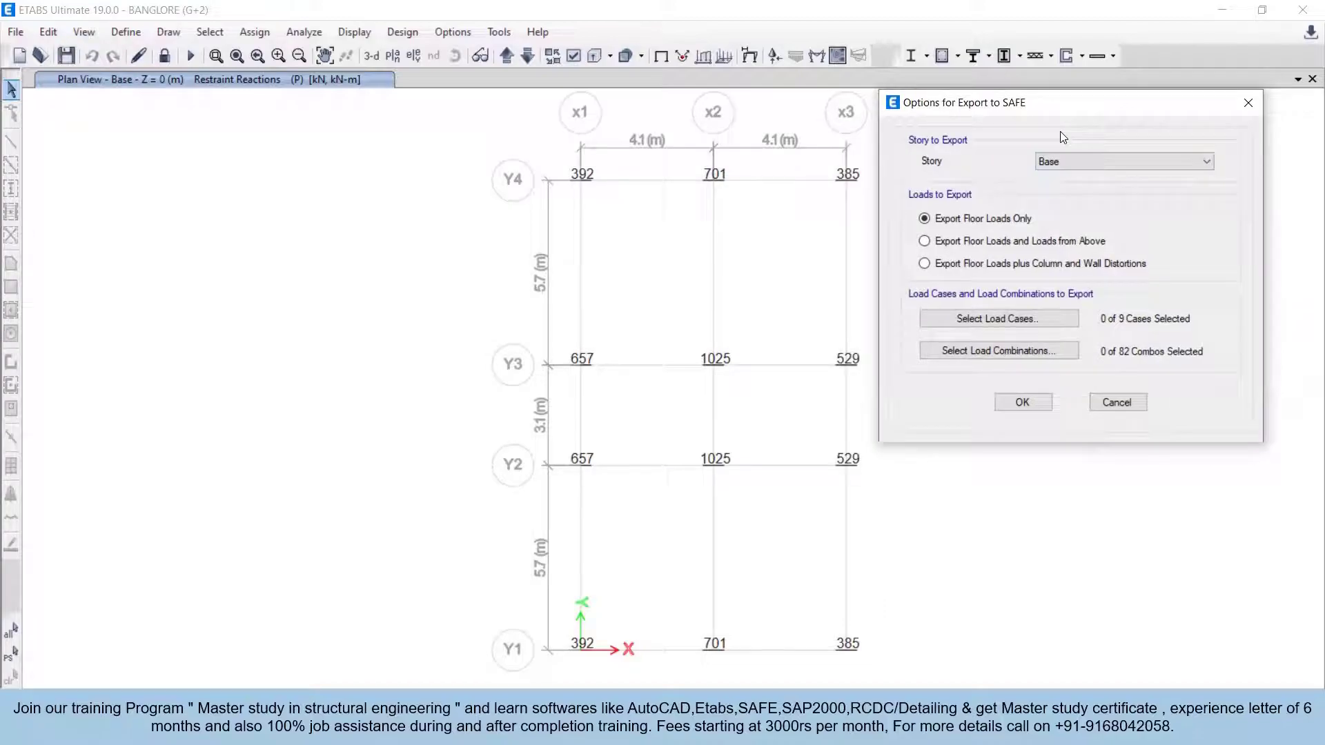
click(1033, 243)
Choose Base as the story to export to SAFE
click(1079, 163)
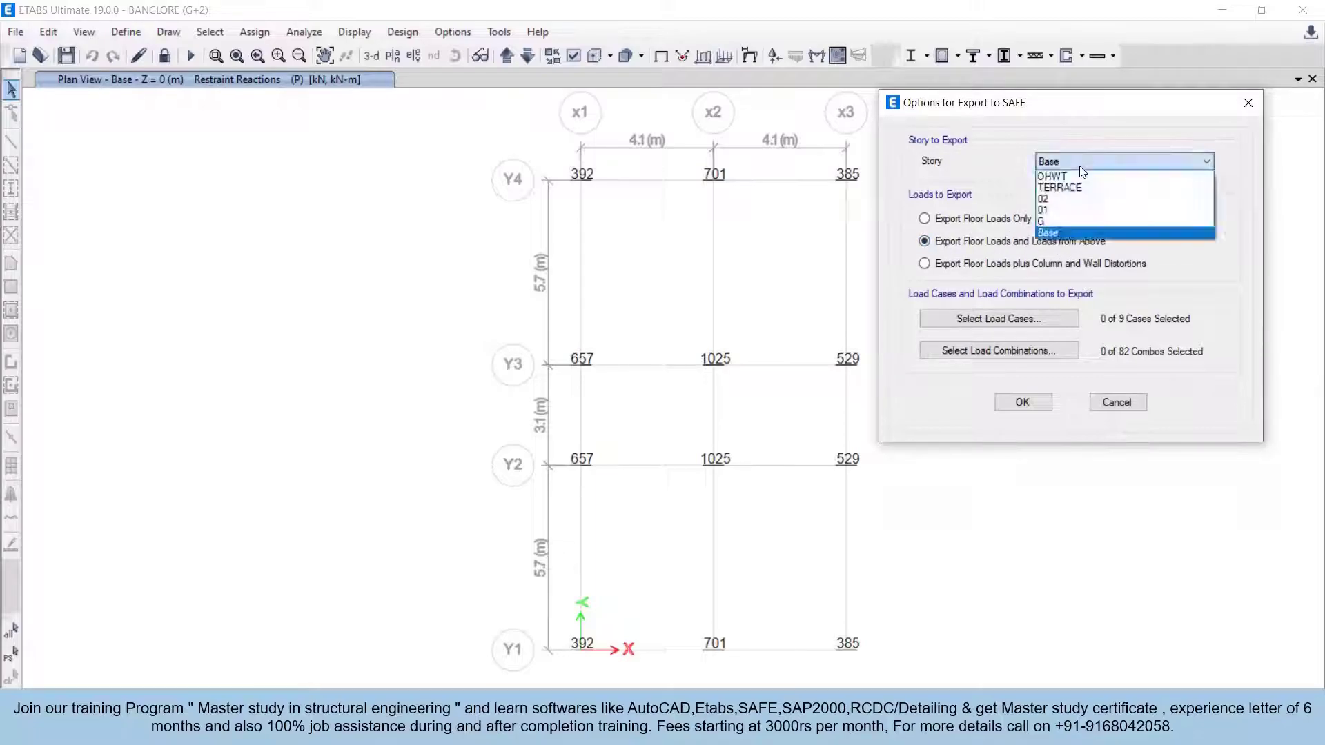
click(1079, 167)
click(1066, 163)
click(1057, 233)
click(1077, 167)
click(1043, 233)
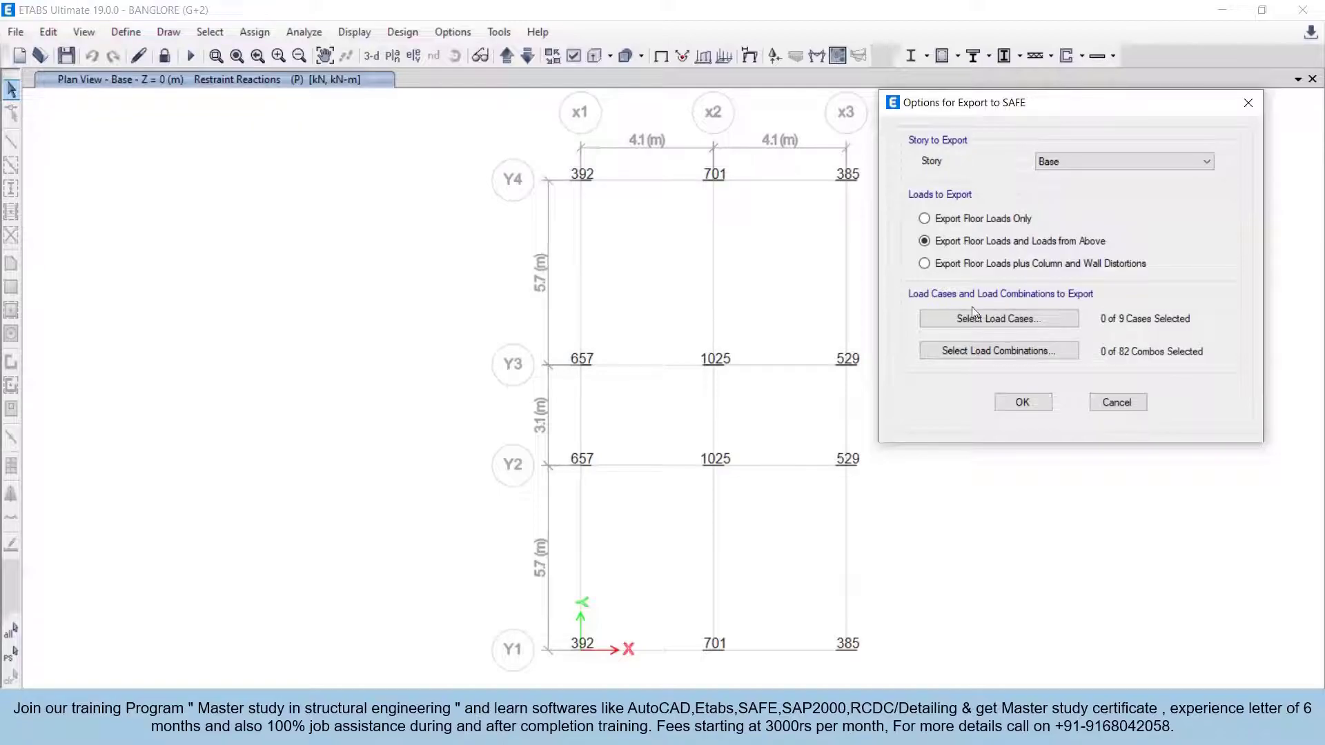
Include only the load cases Dead, Live, Ex, Ey and Live > 3 in the SAFE export
click(1022, 317)
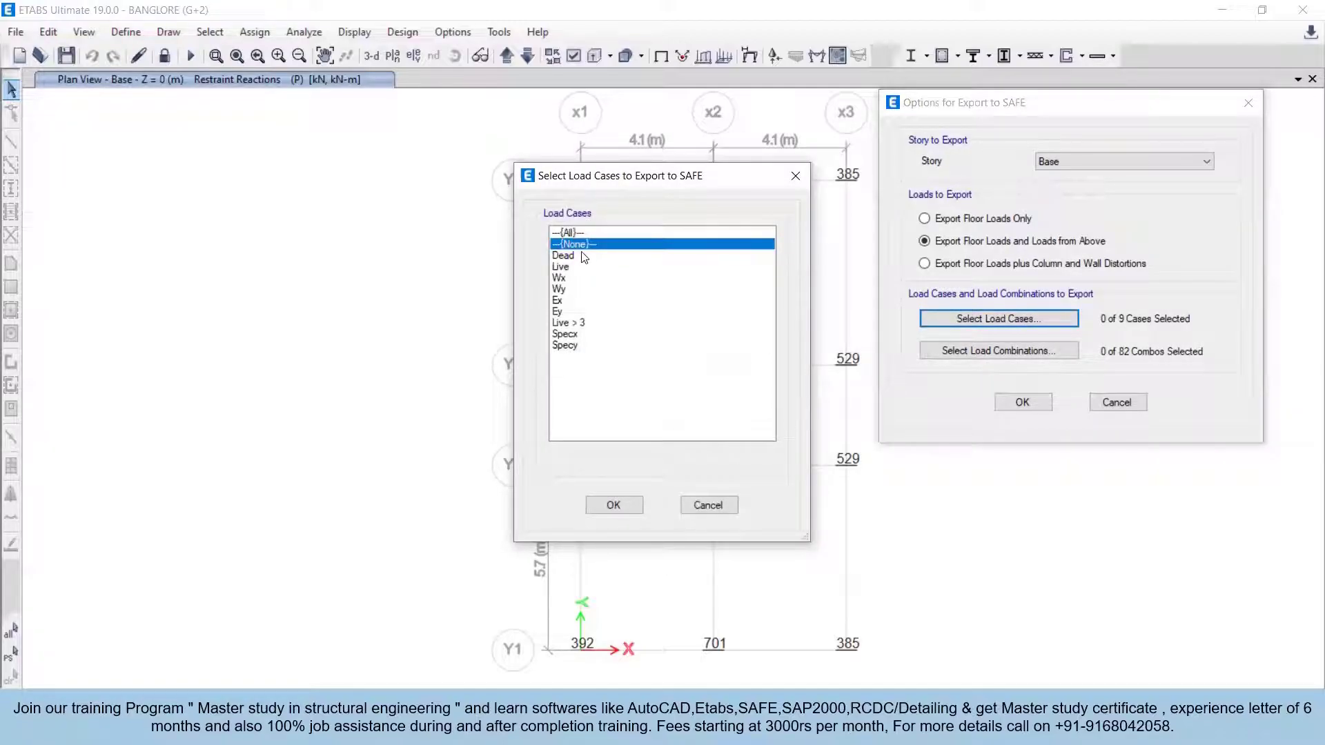
drag(583, 257, 581, 361)
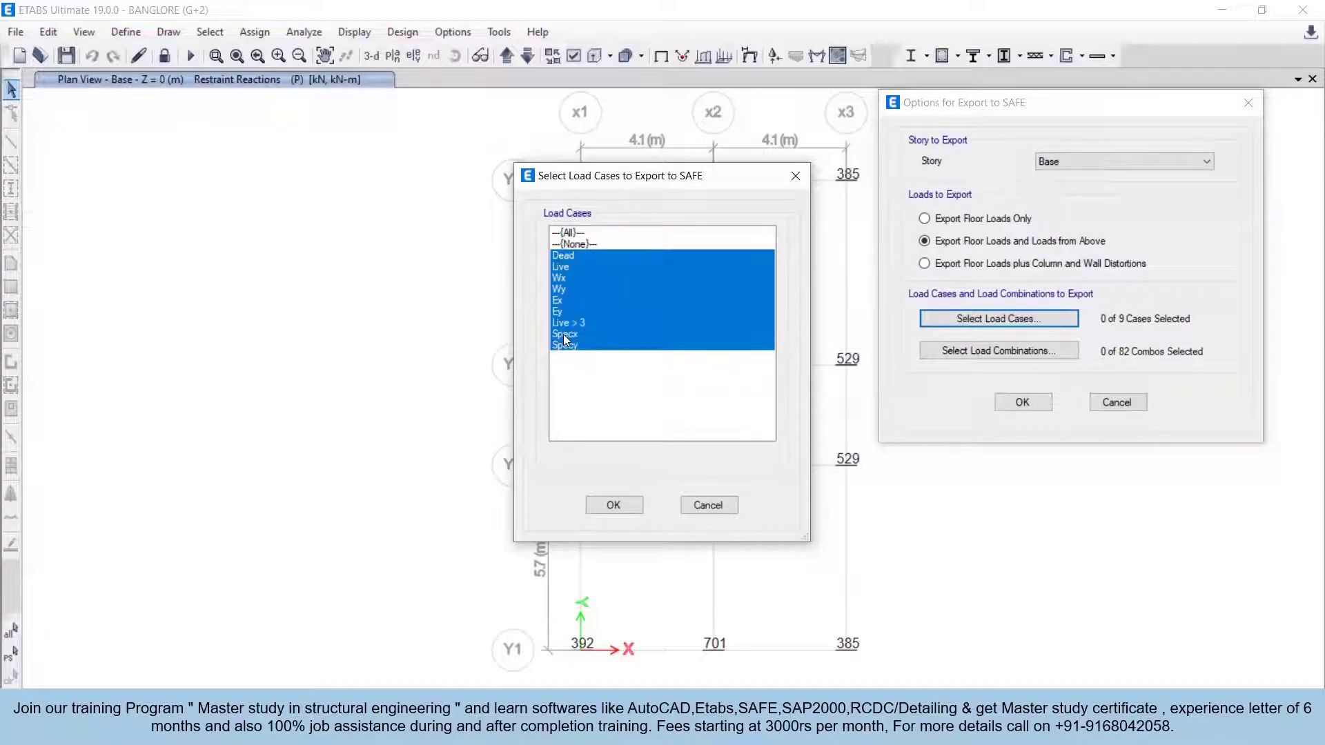
ctrl+click(564, 334)
ctrl+click(568, 345)
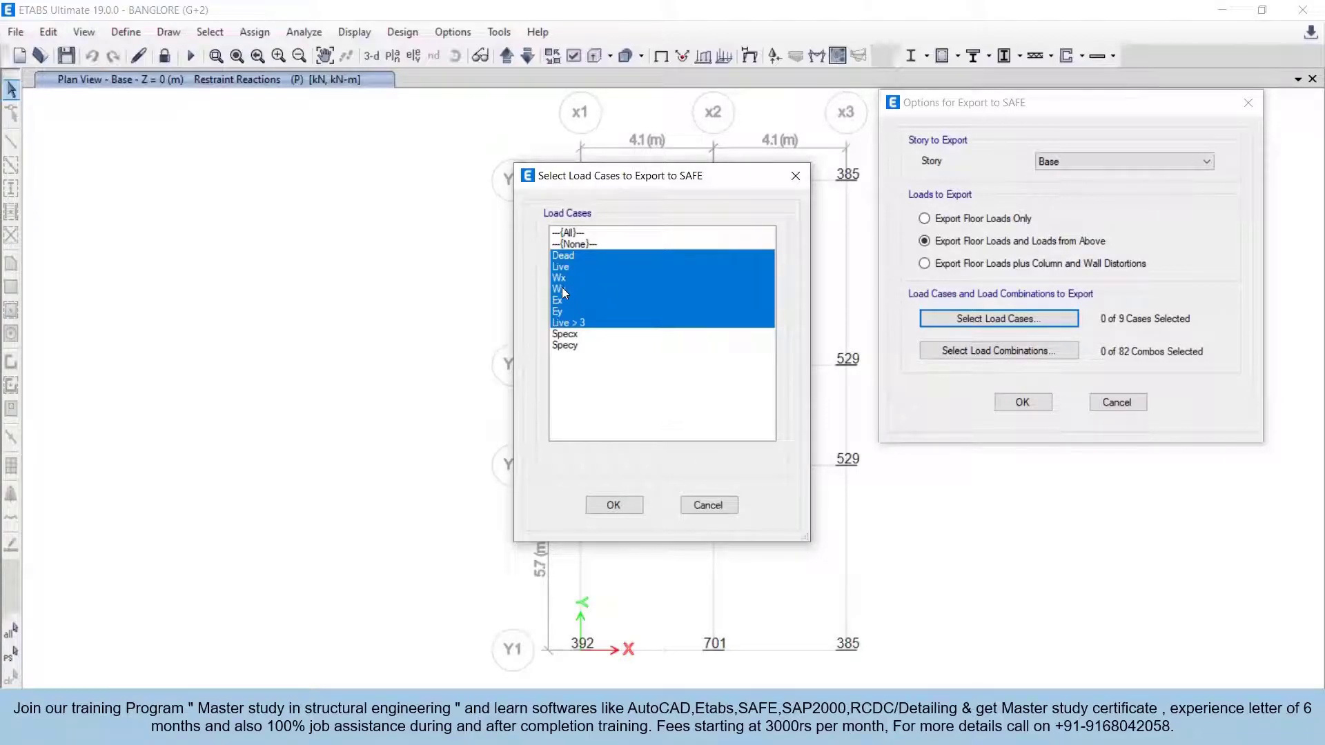
ctrl+click(583, 278)
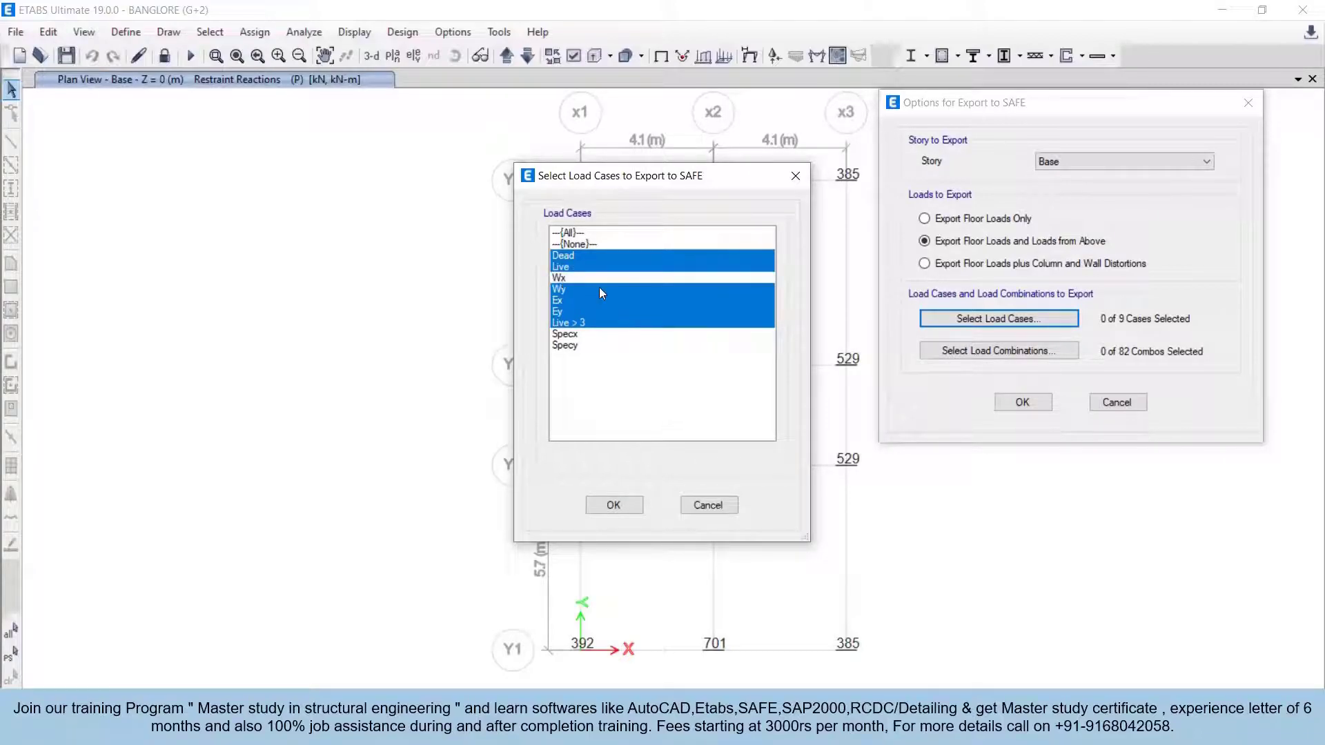
ctrl+click(563, 288)
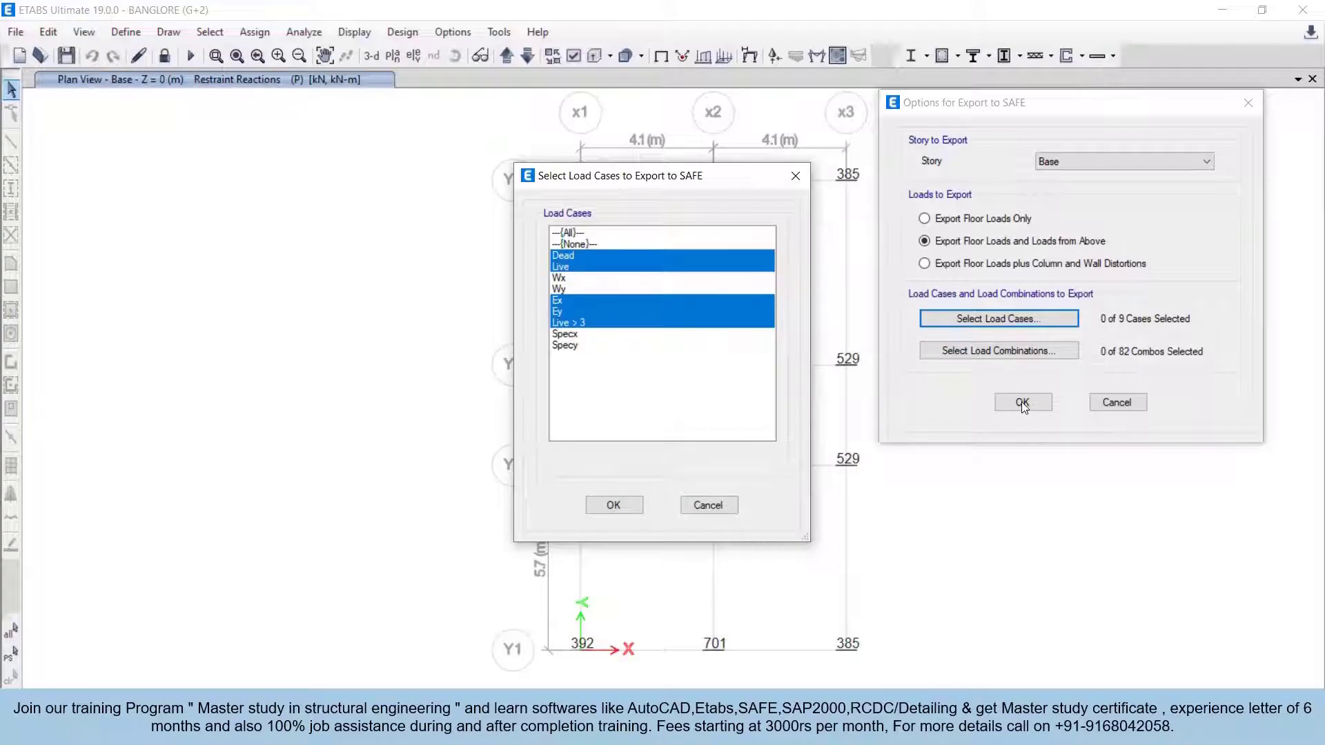
click(607, 505)
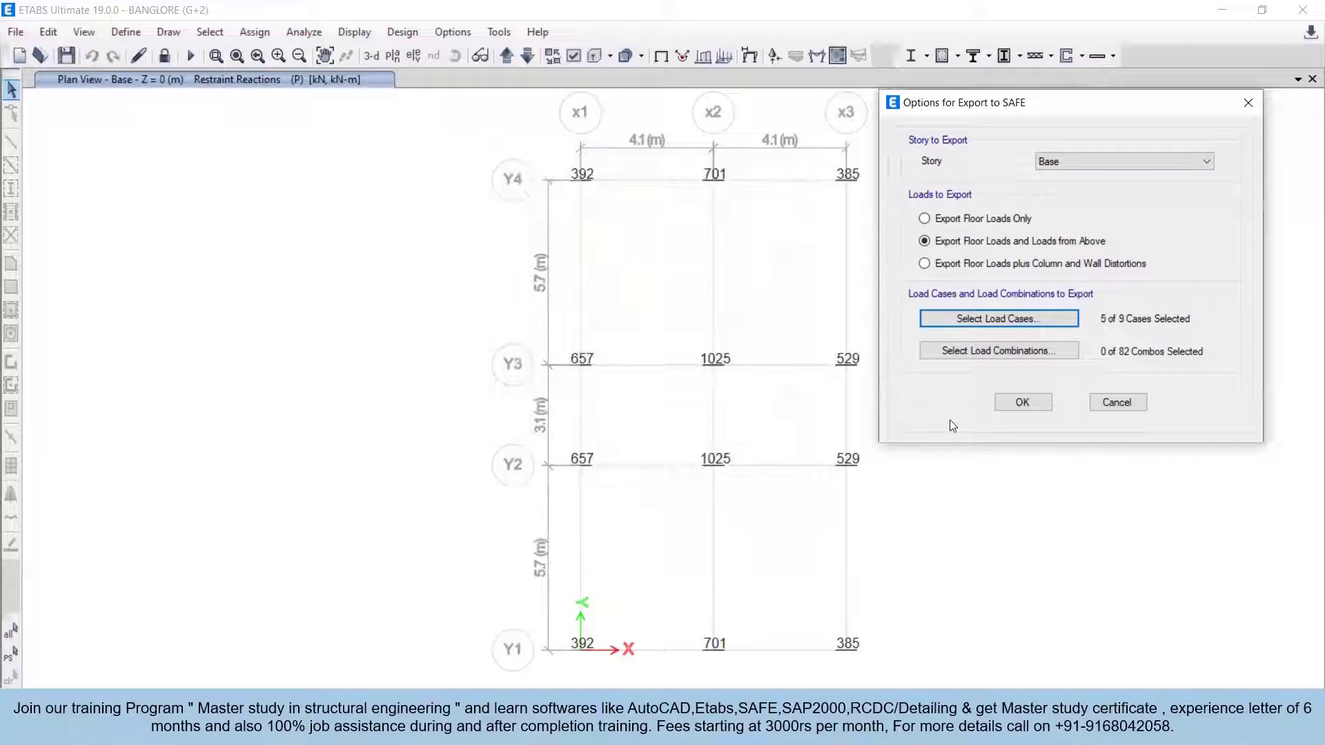
Include only load combination P in the SAFE export
click(1009, 349)
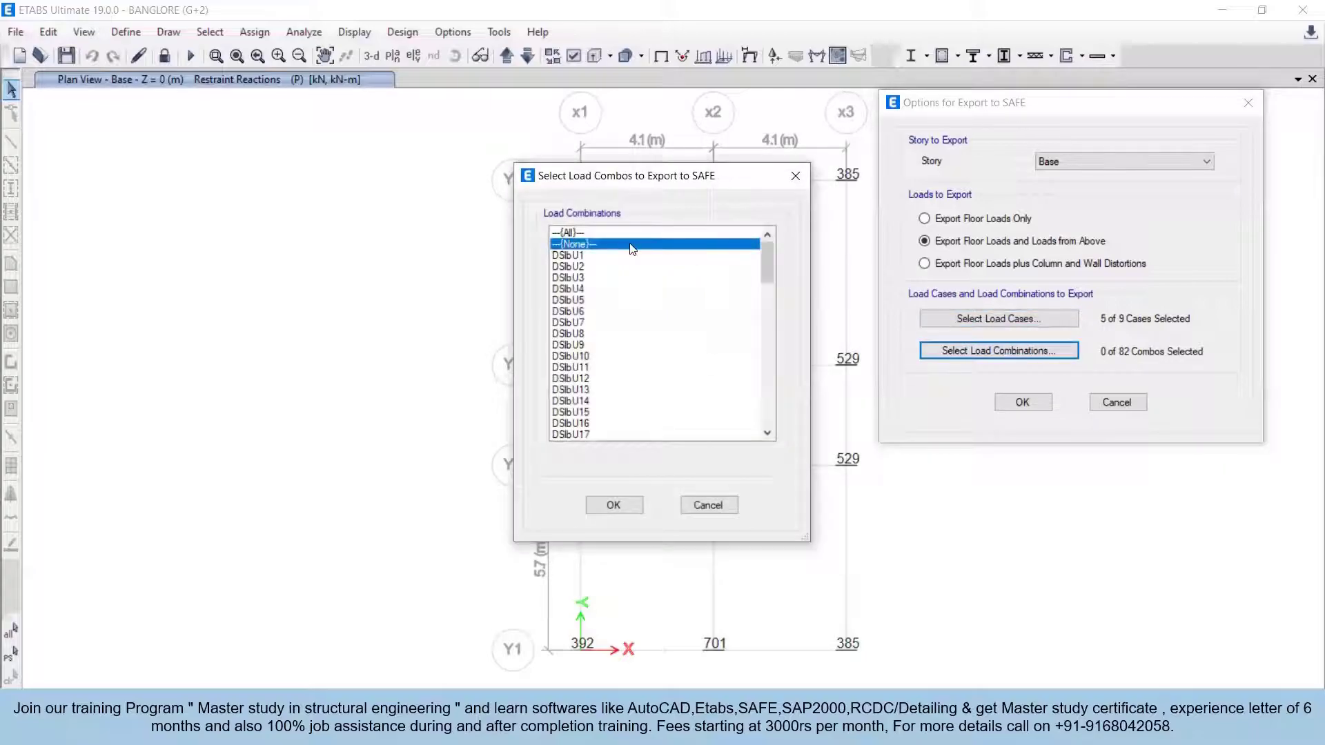
scroll(739, 269, down, 4)
drag(766, 314, 767, 358)
click(574, 345)
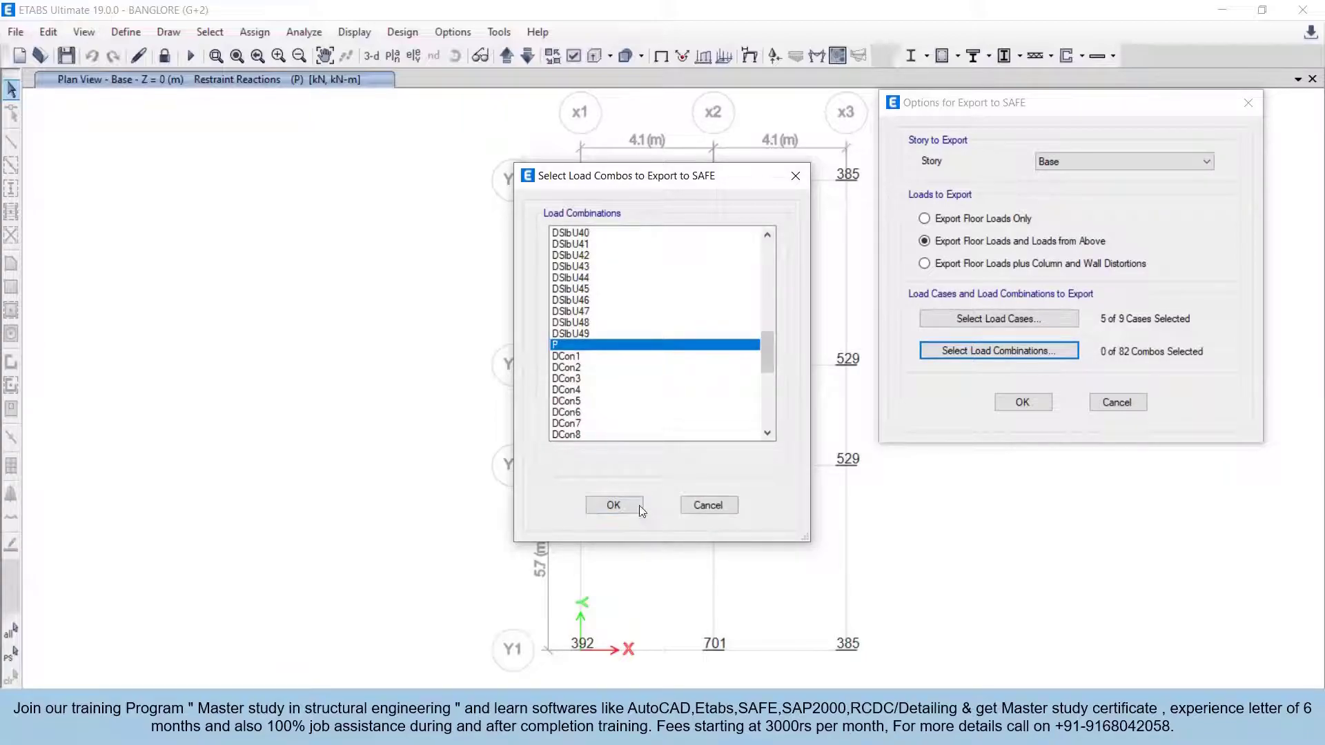
click(613, 506)
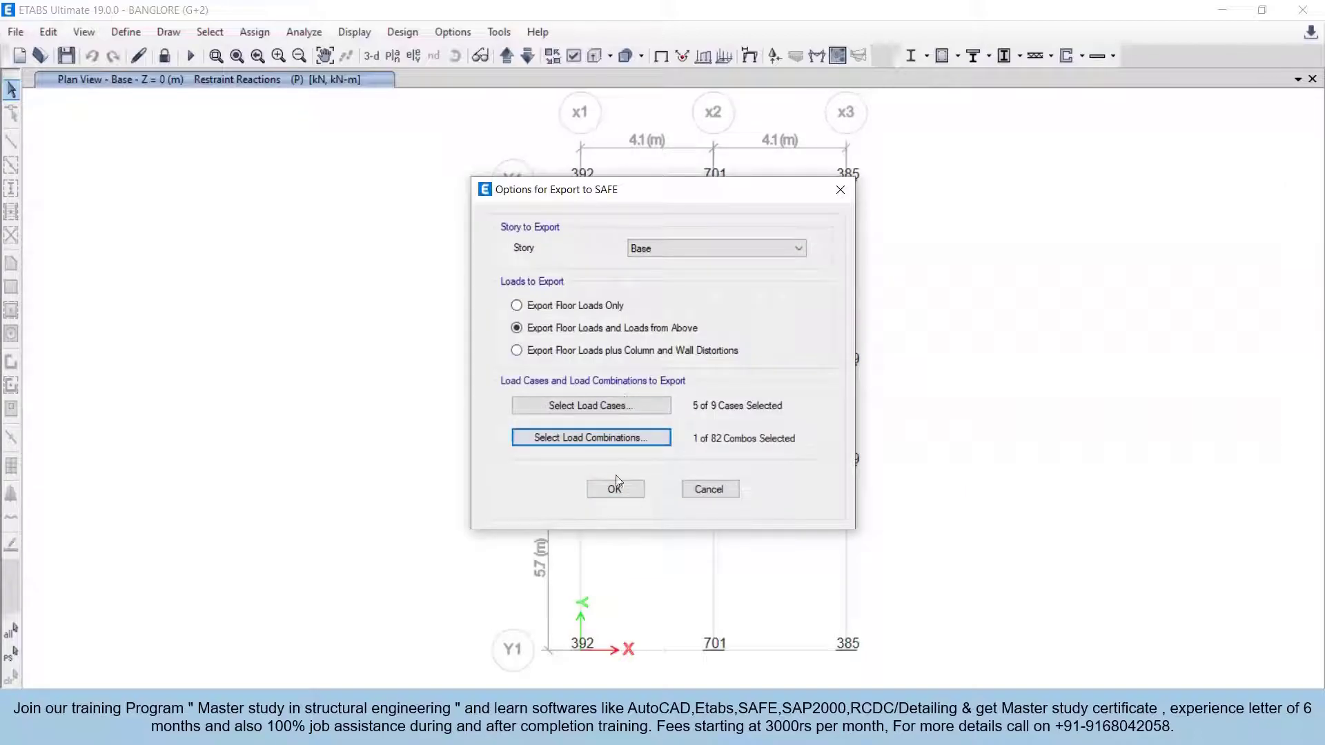
Save the SAFE text file as BANGLORE (G+2) in the SAFE Model folder of the 02 - G+2 Banglore project
click(615, 489)
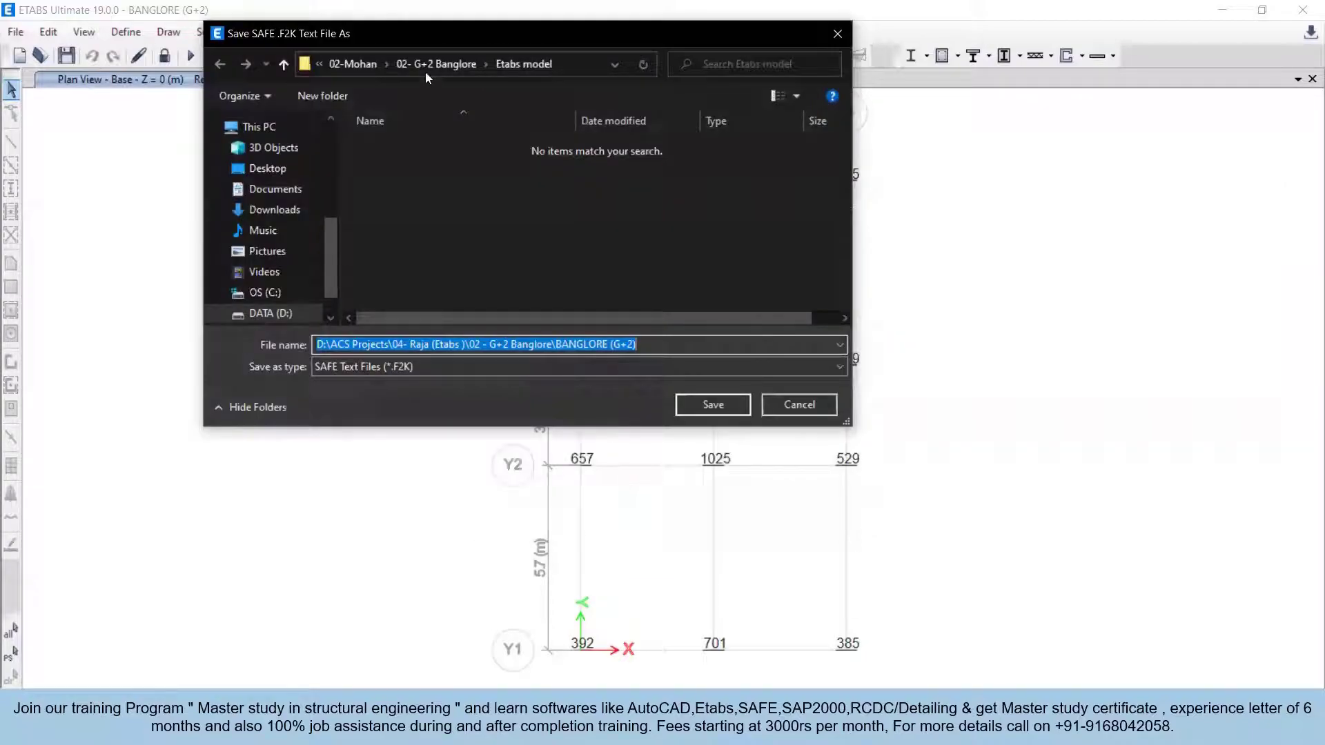
click(372, 65)
click(412, 62)
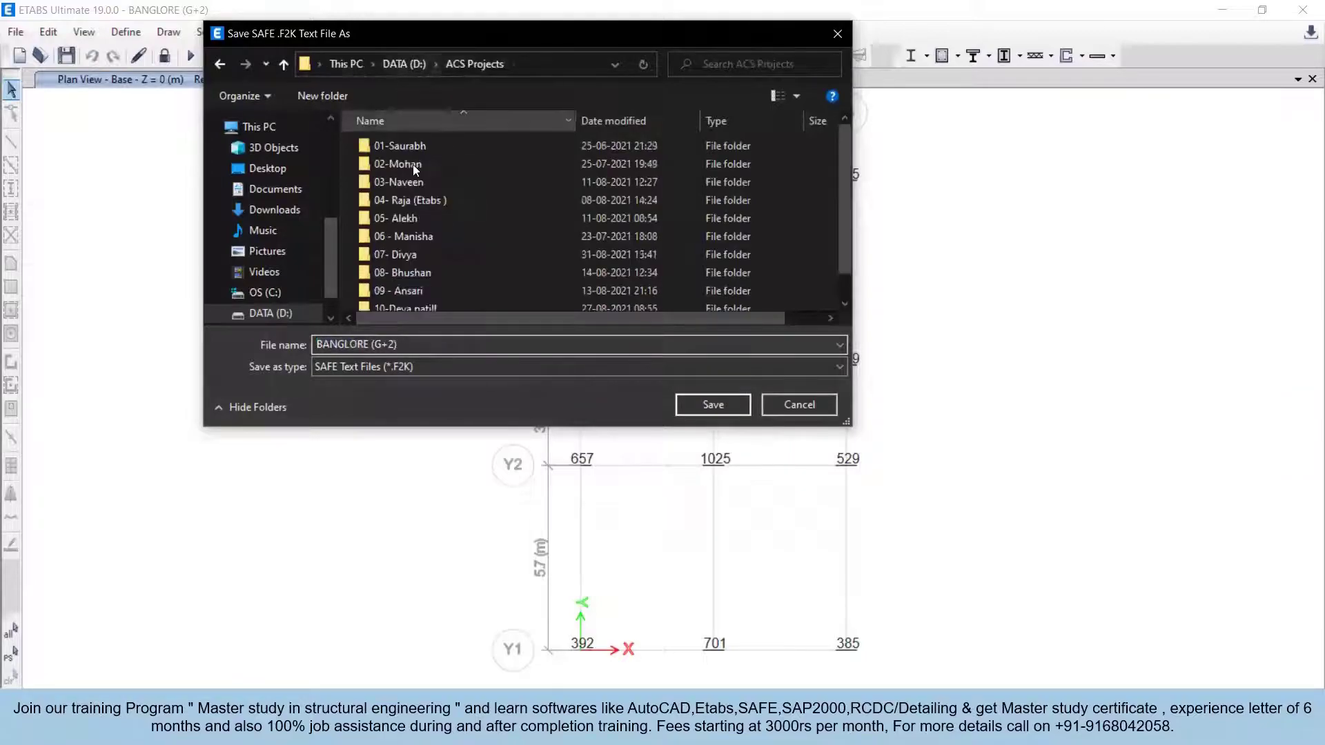
double_click(431, 199)
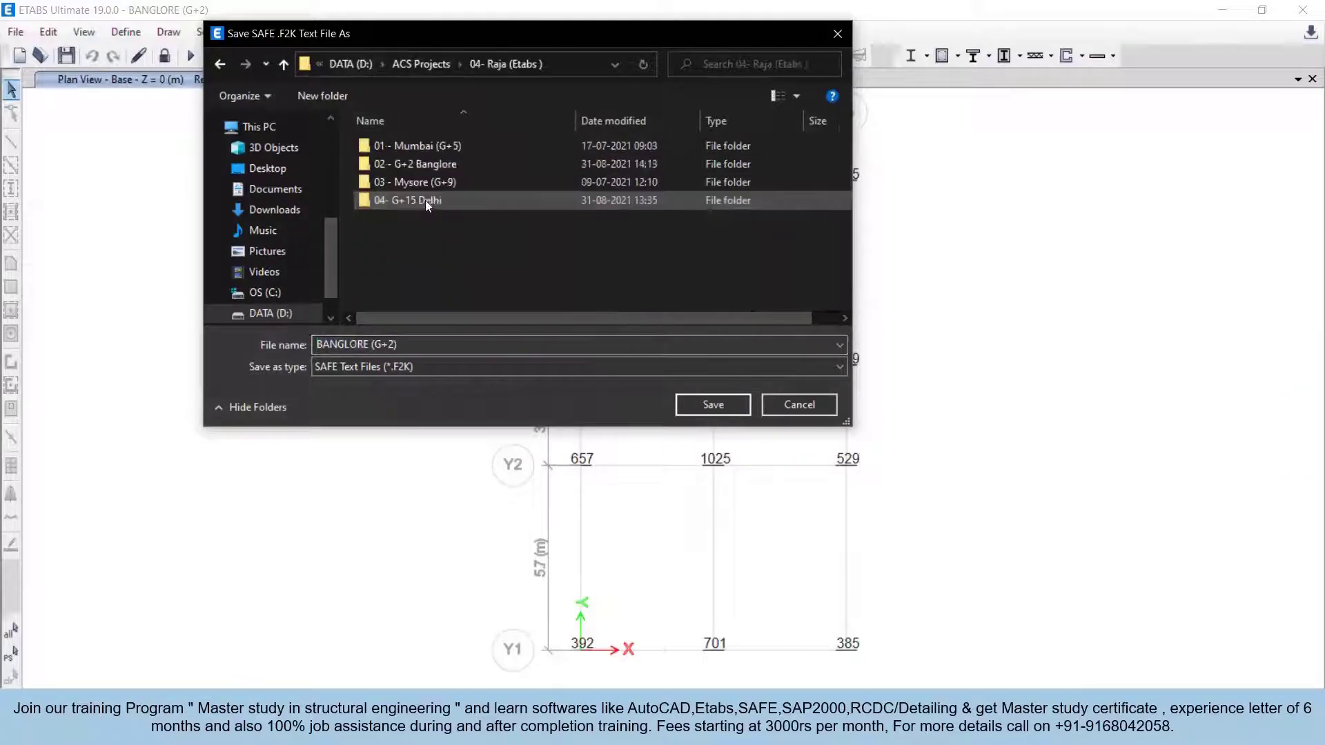
double_click(477, 164)
double_click(385, 163)
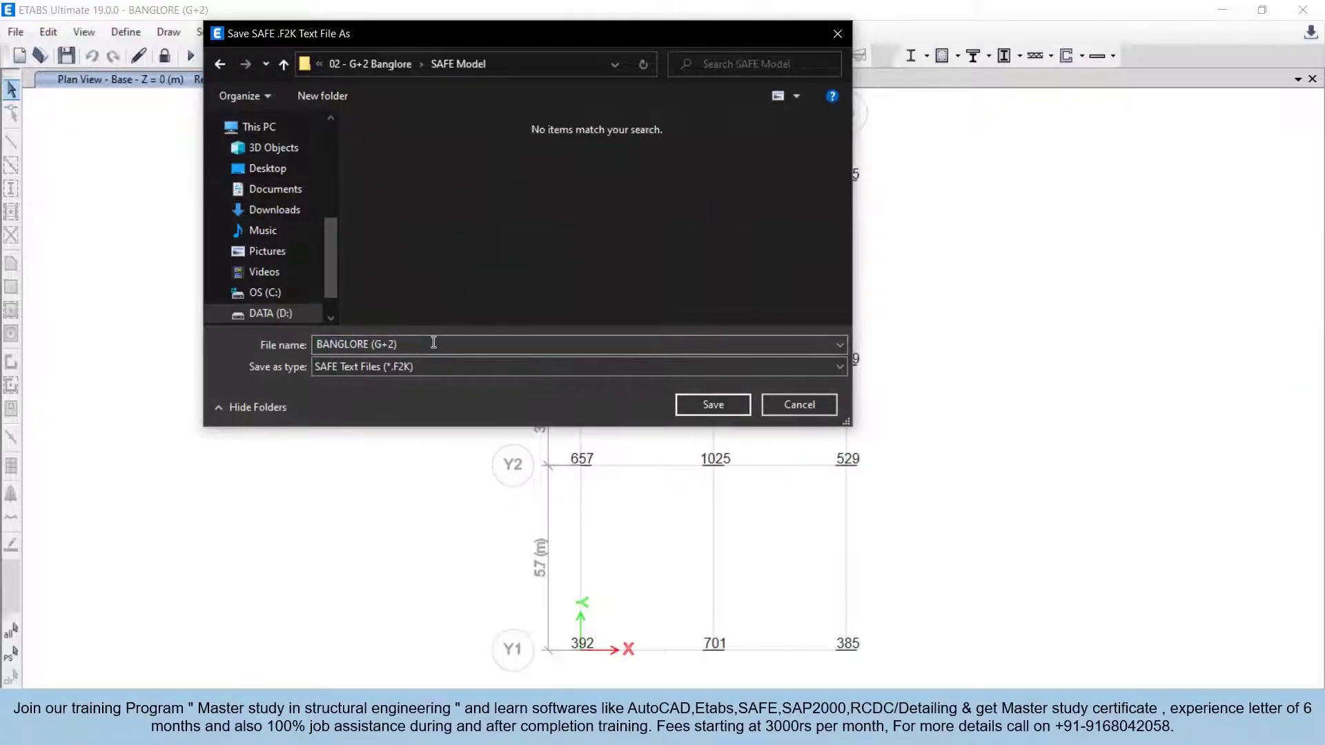
click(712, 401)
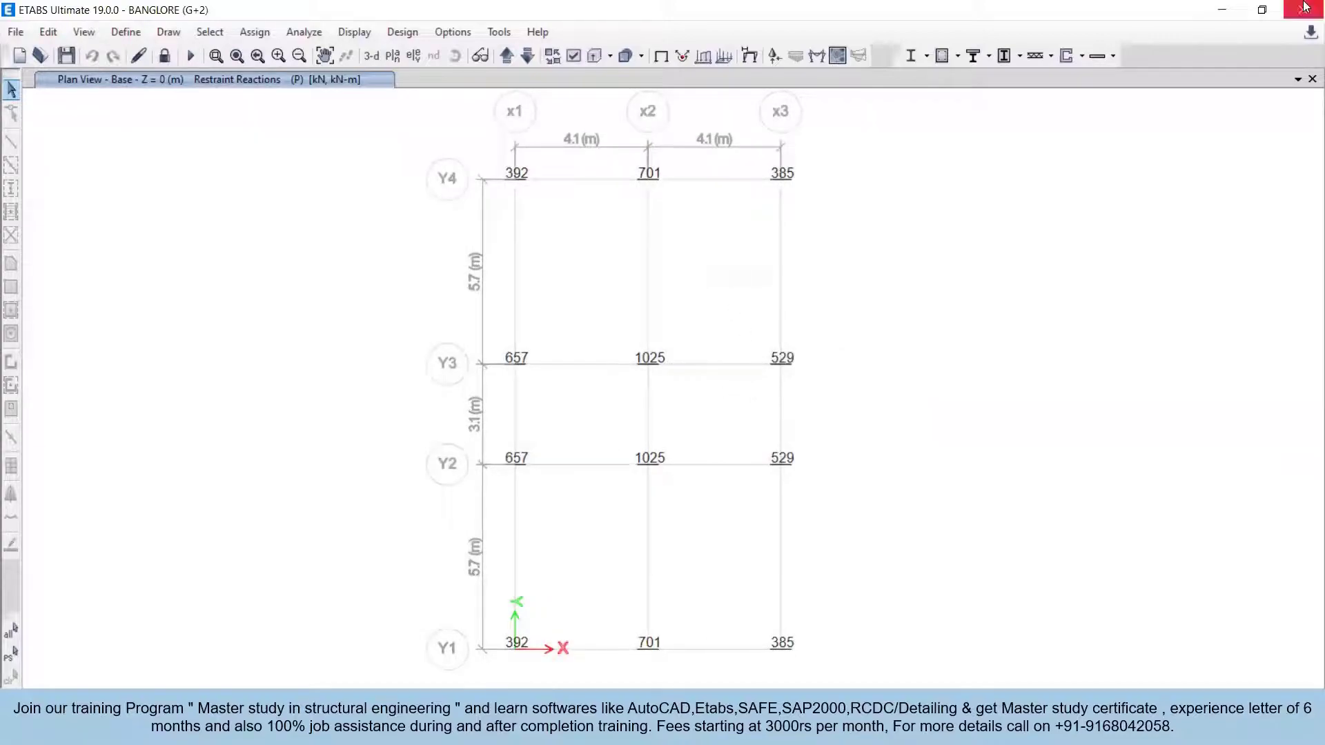
Minimize ETABS, launch SAFE 2016 and close its Model Explorer
click(1223, 9)
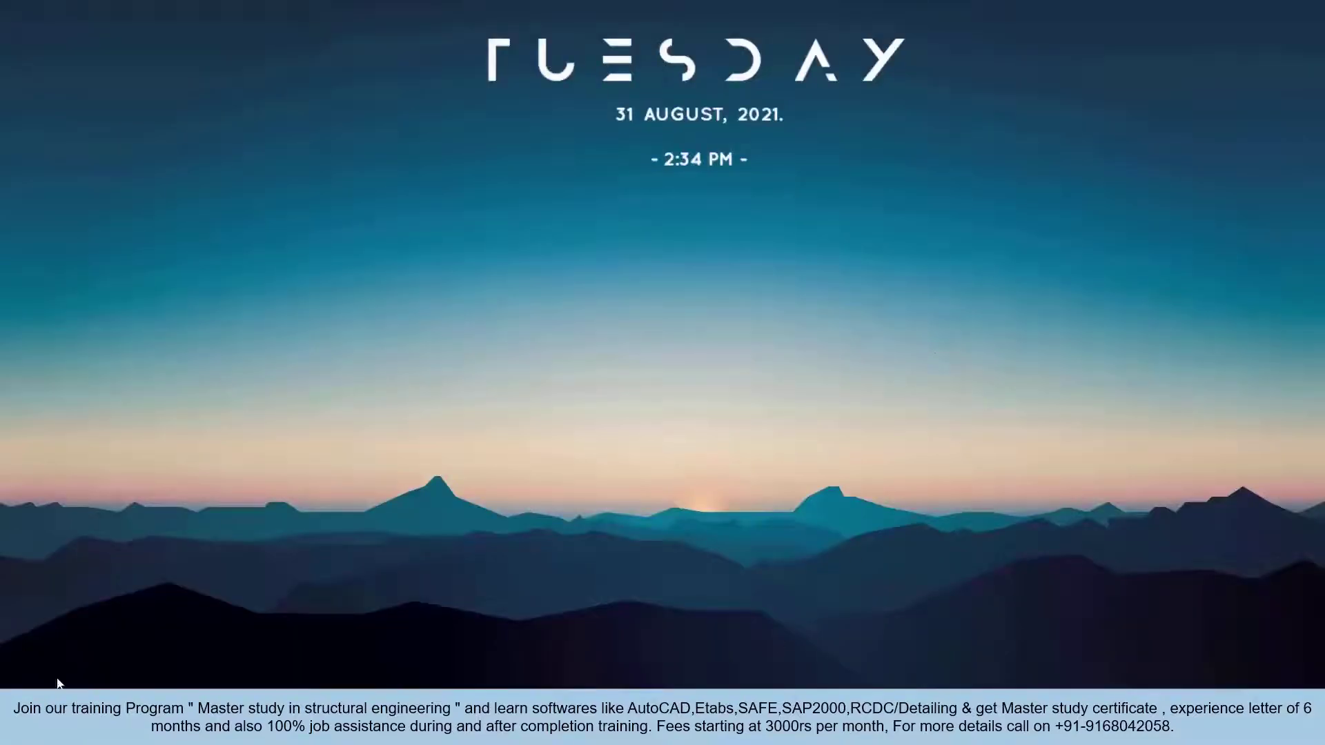
key(super)
text(safe)
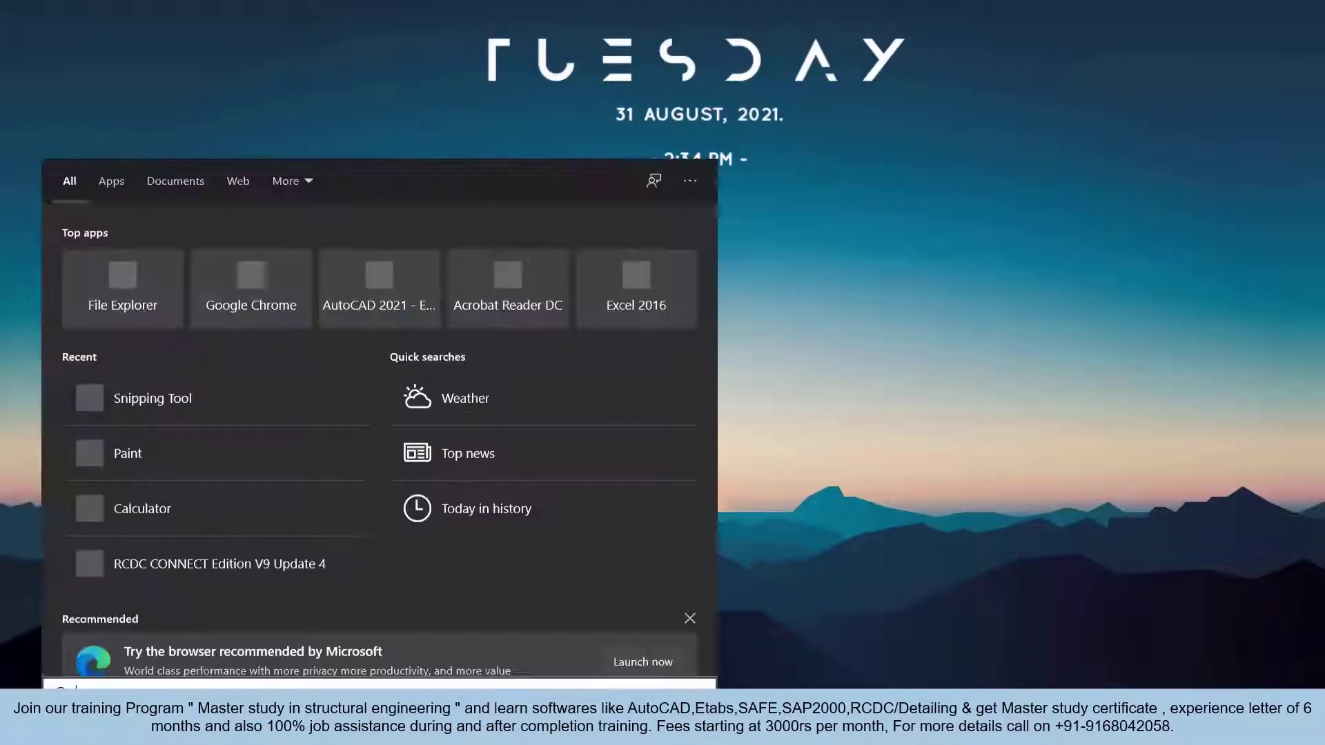
key(Return)
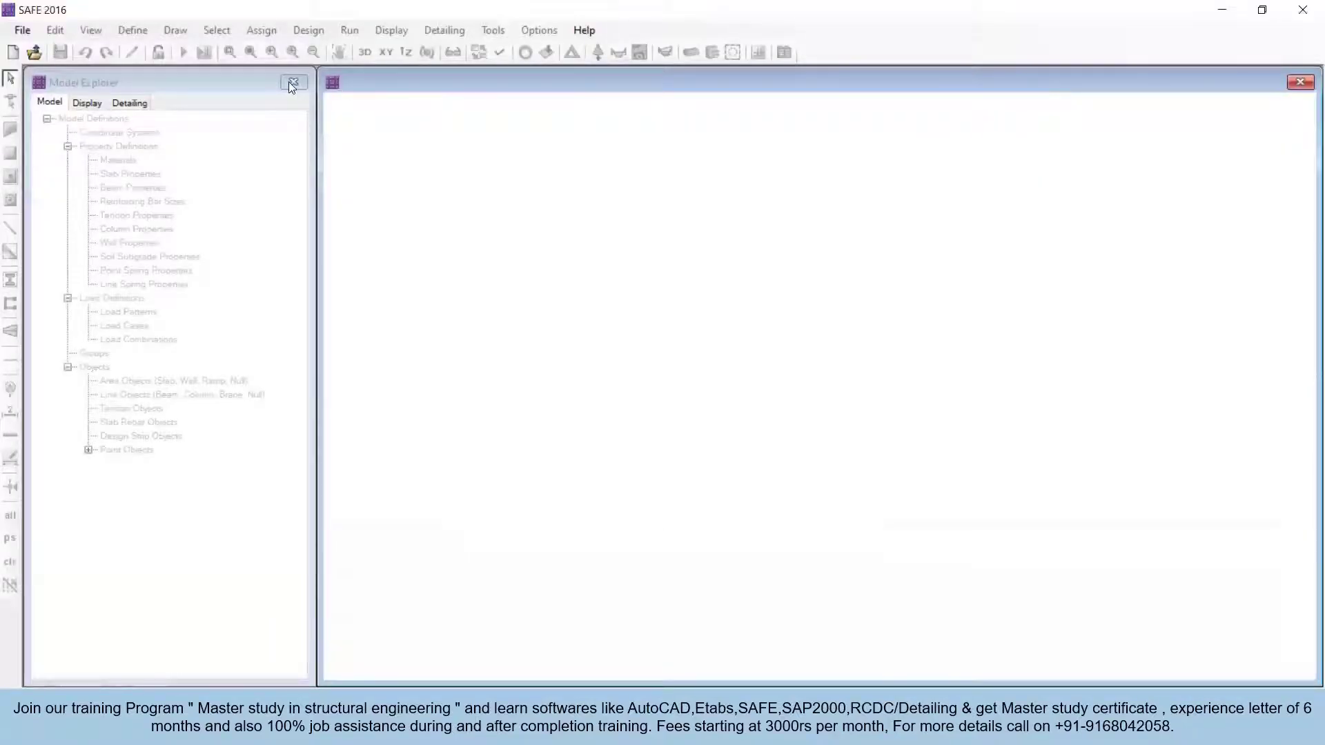
click(294, 83)
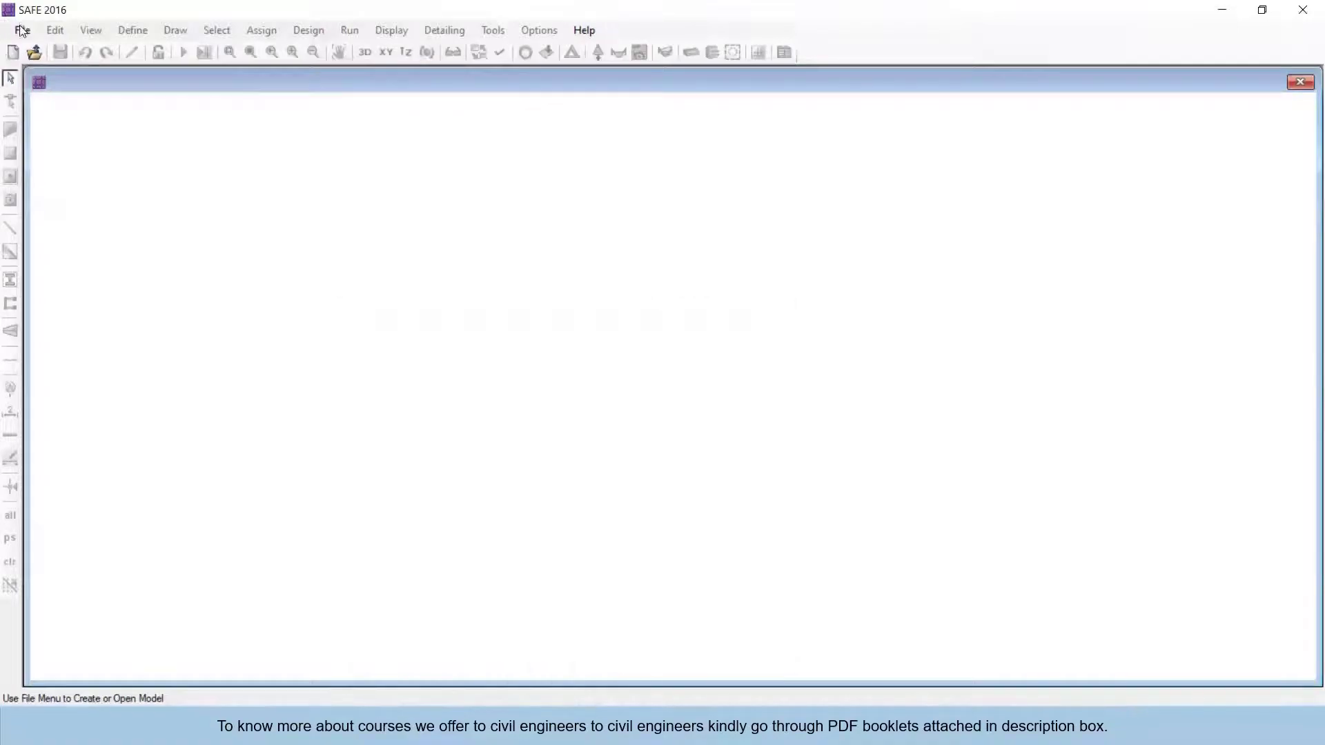
Import the SAFE text file BANGLORE (G+2).F2K from the SAFE Model folder of the 02 - G+2 Banglore project
click(22, 30)
mouse_move(155, 172)
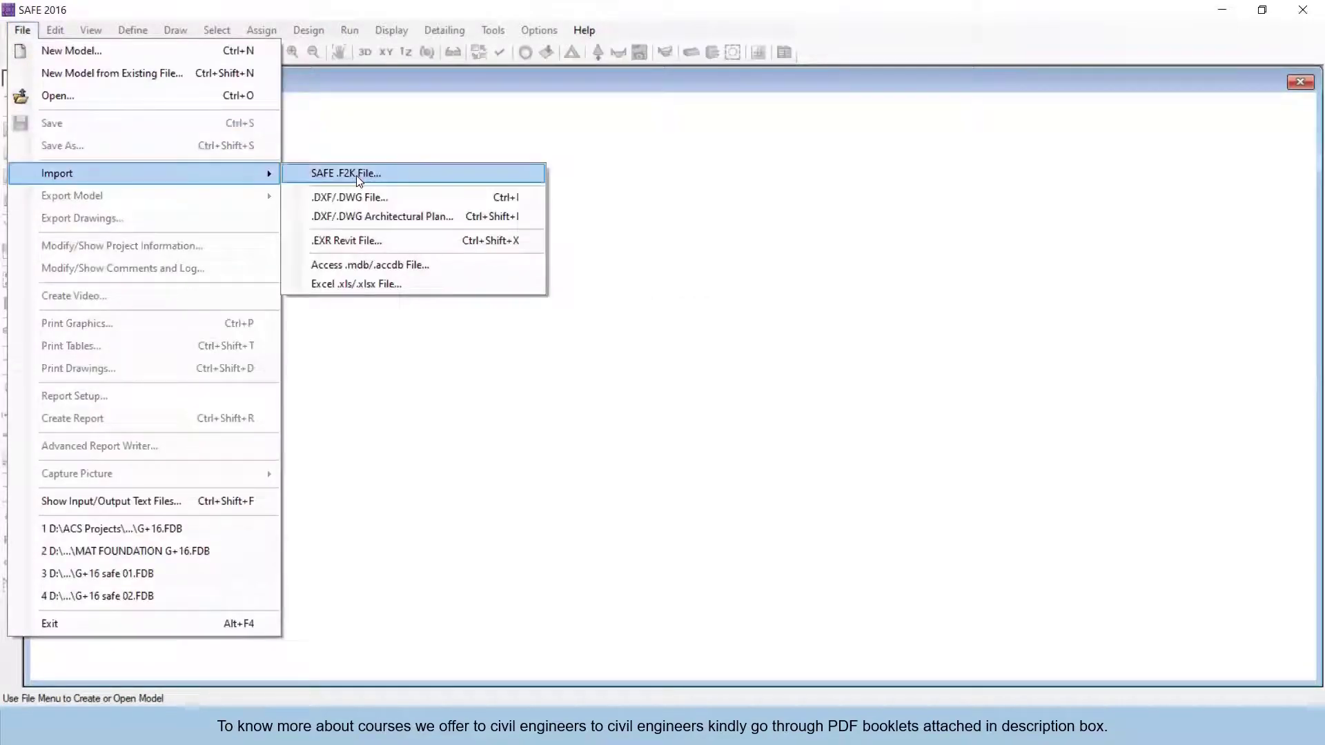
click(356, 175)
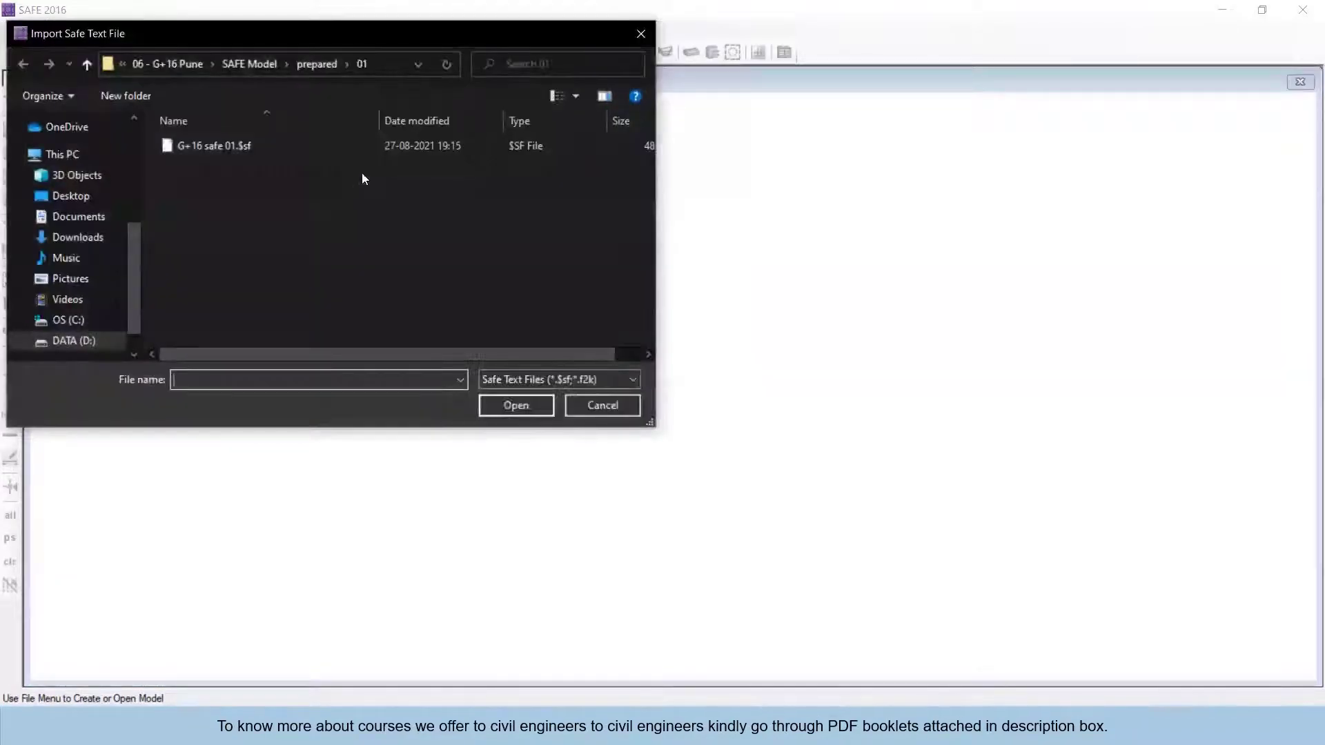
click(191, 63)
click(163, 64)
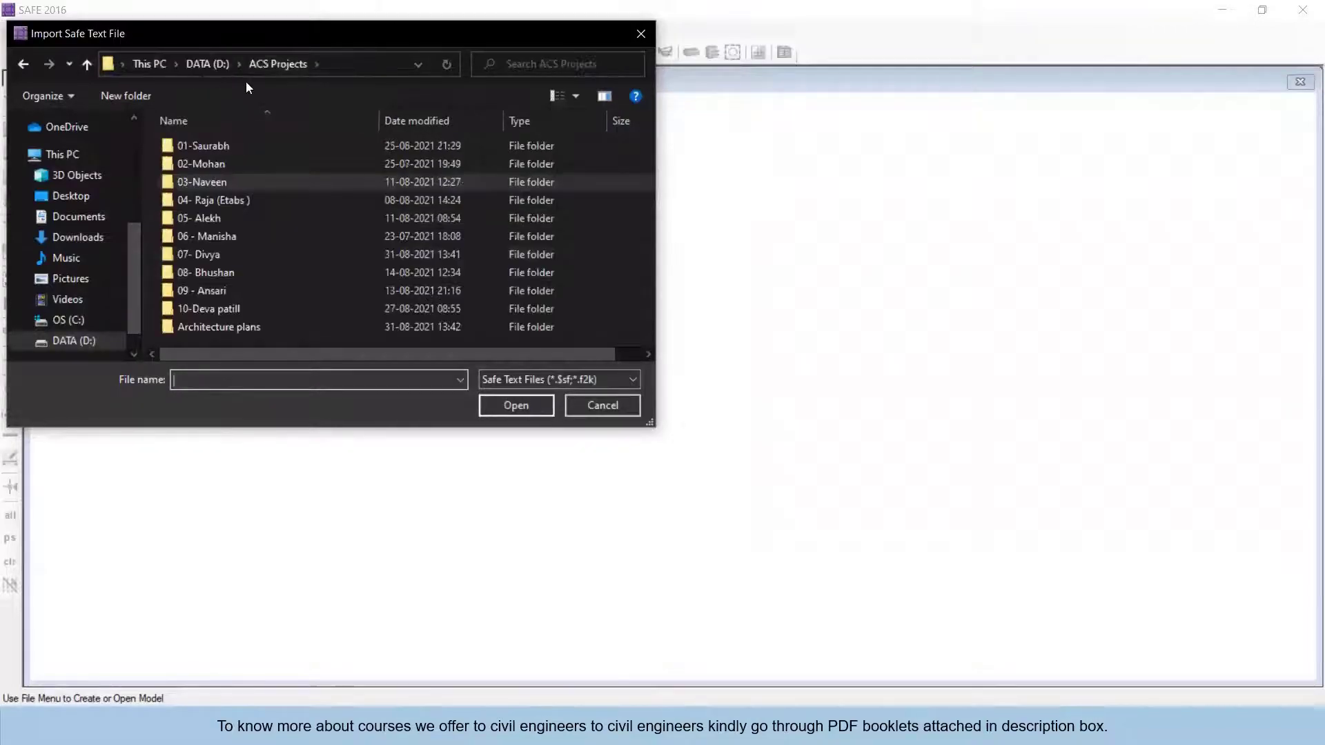
double_click(233, 201)
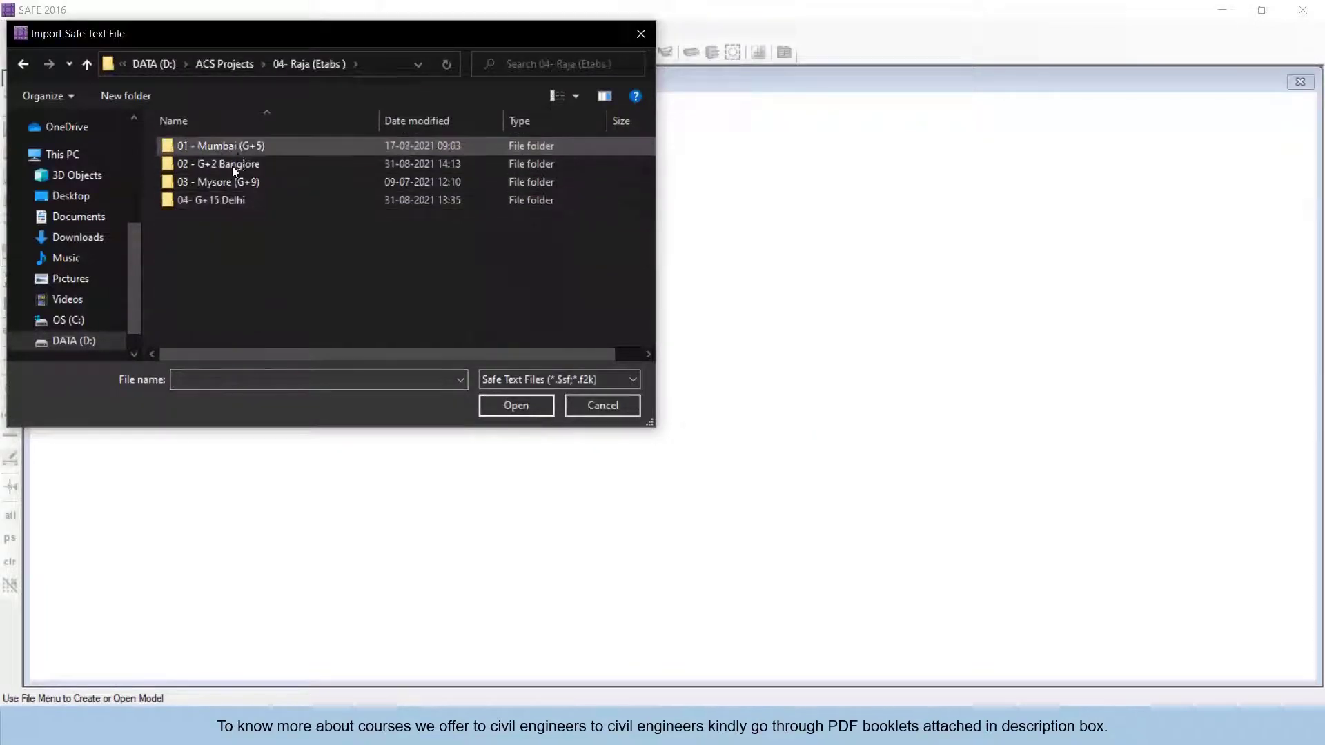
double_click(240, 163)
double_click(227, 169)
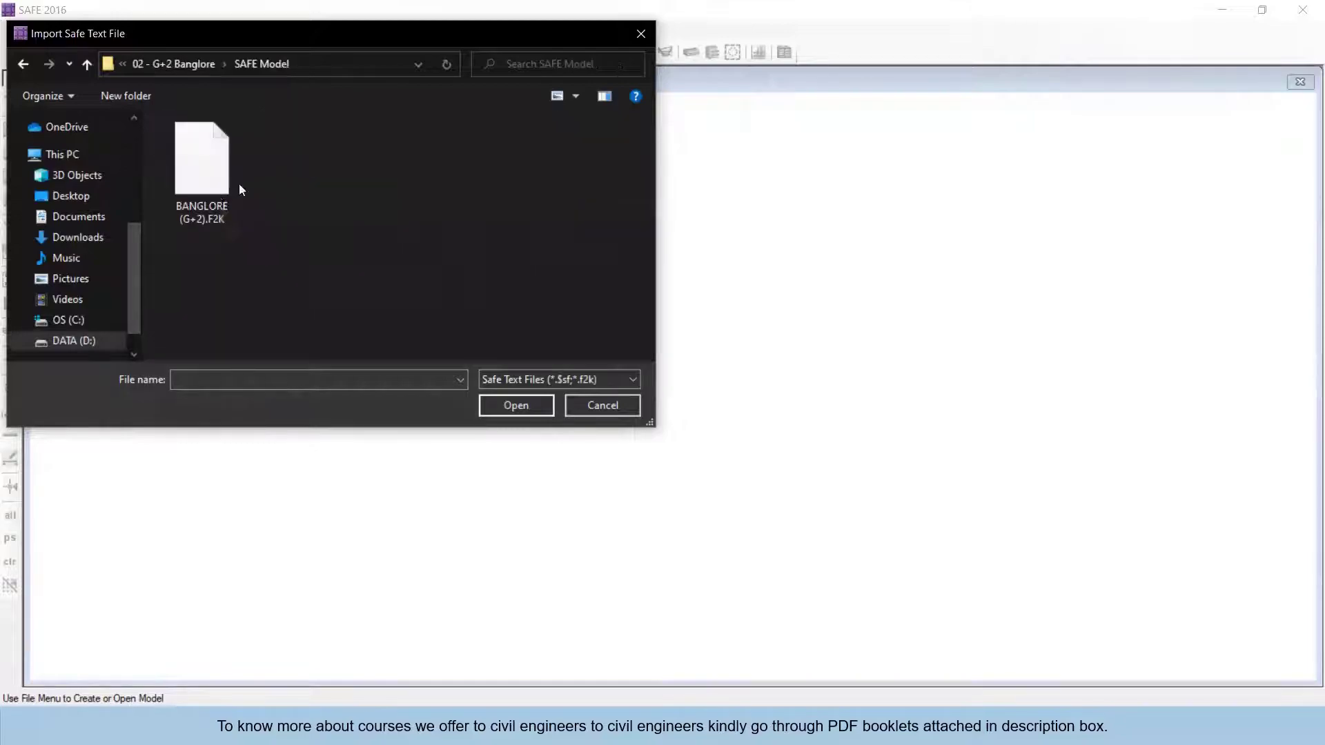
click(200, 196)
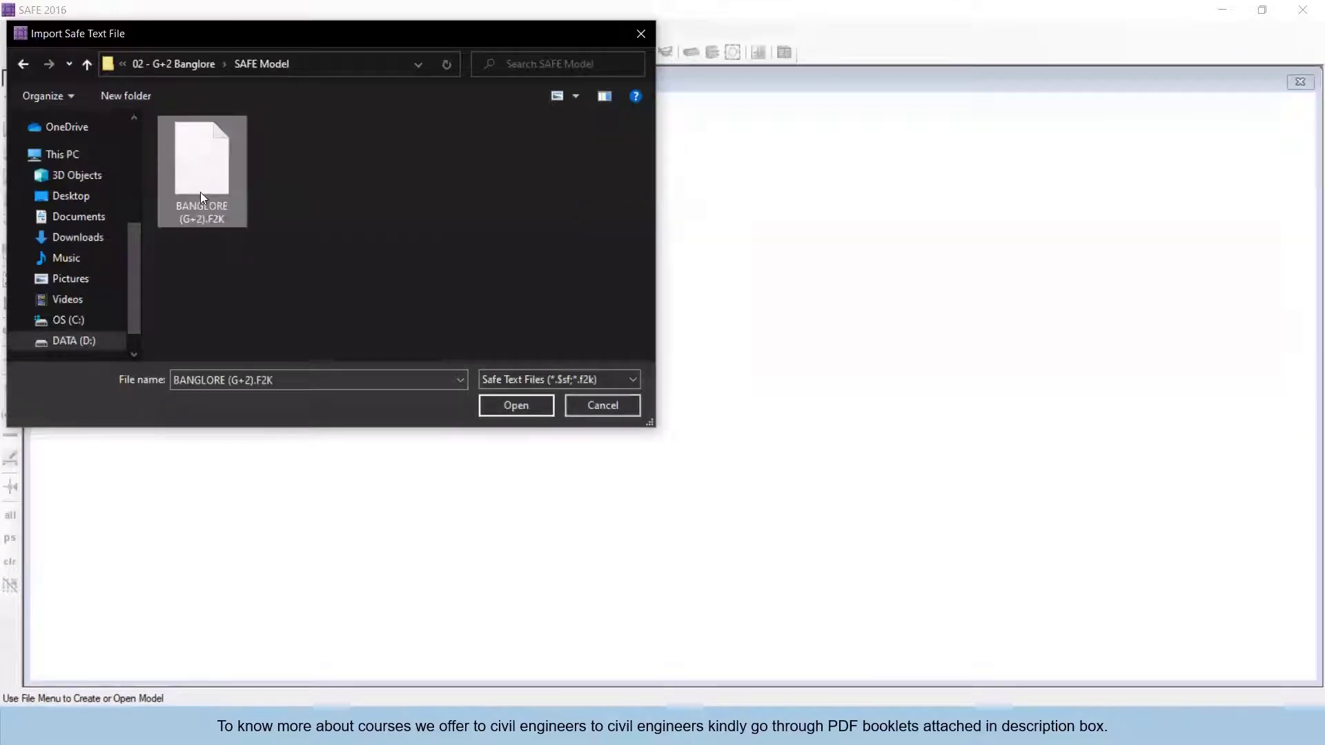
click(524, 406)
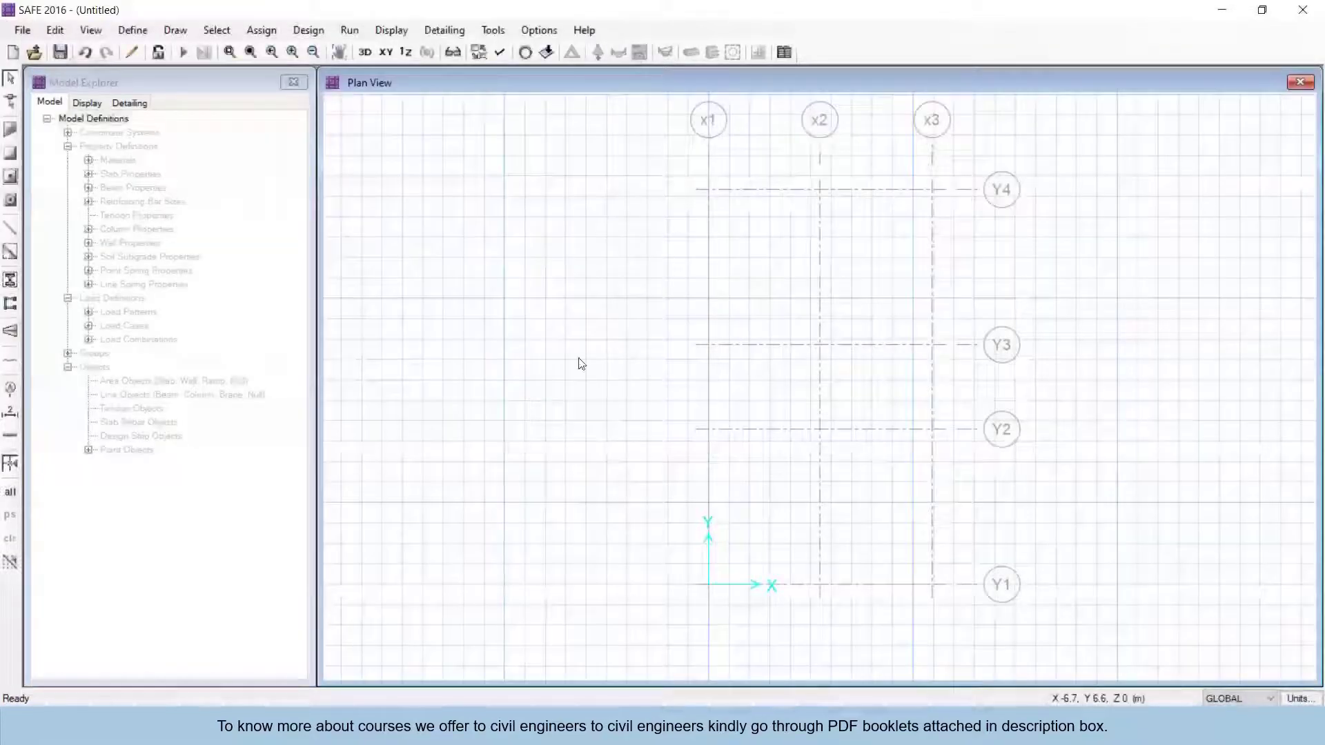
Close the Model Explorer and set the display options to show invisible points in the plan view
click(293, 82)
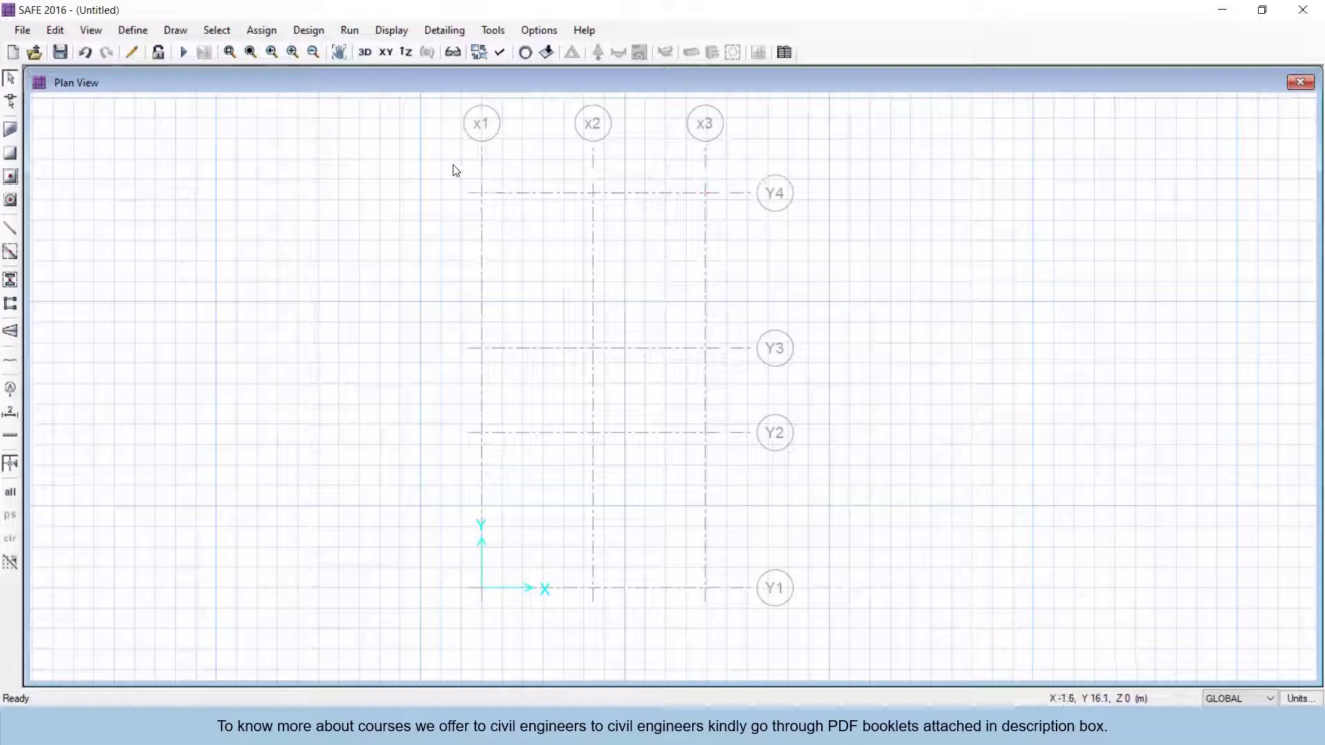
click(498, 52)
drag(750, 135, 1096, 103)
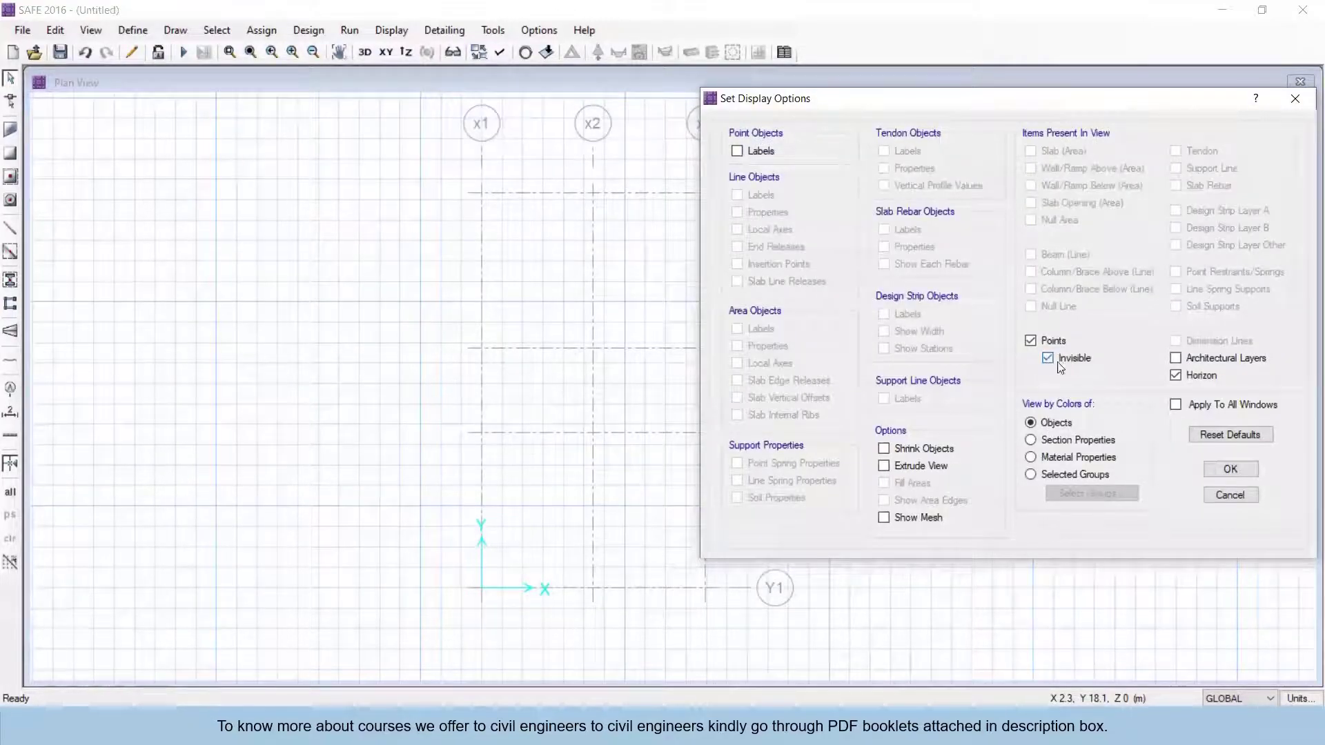
click(1231, 468)
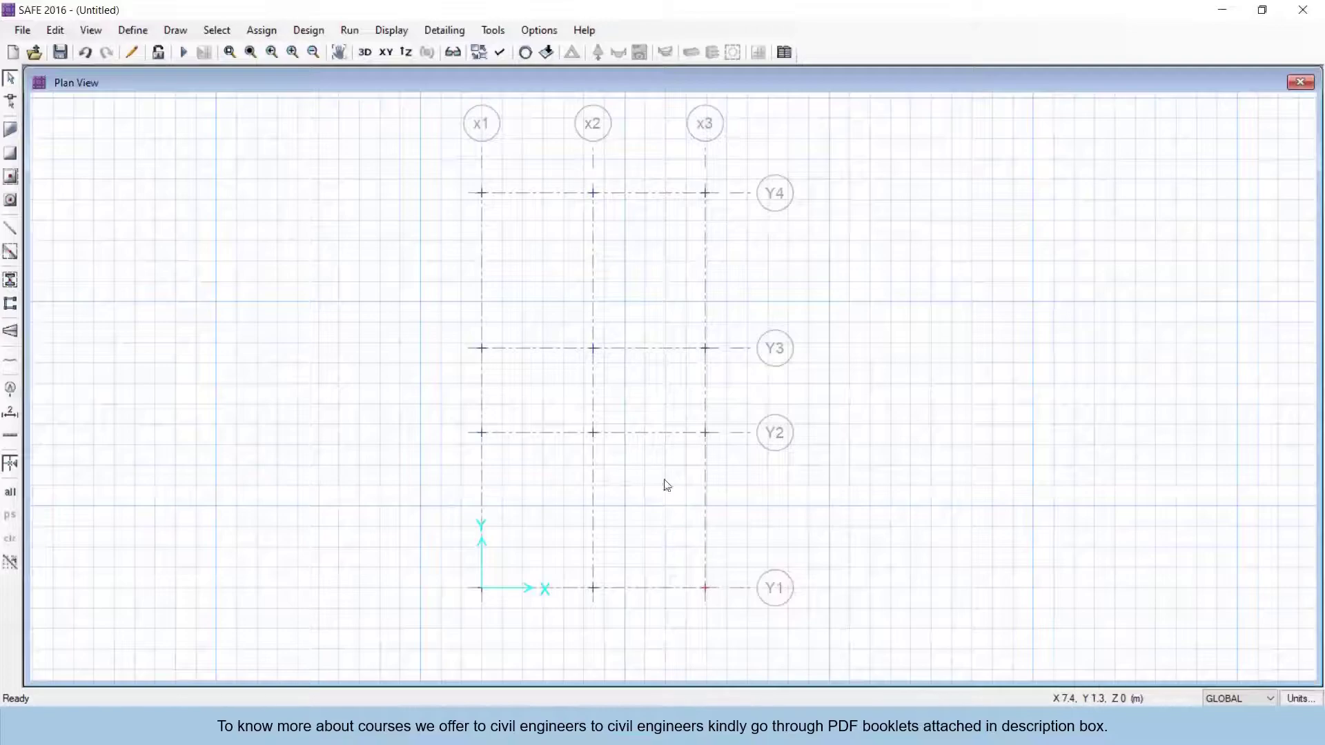
Examine the point loads imported for each load pattern at the grid intersection x1-Y2
right_click(481, 435)
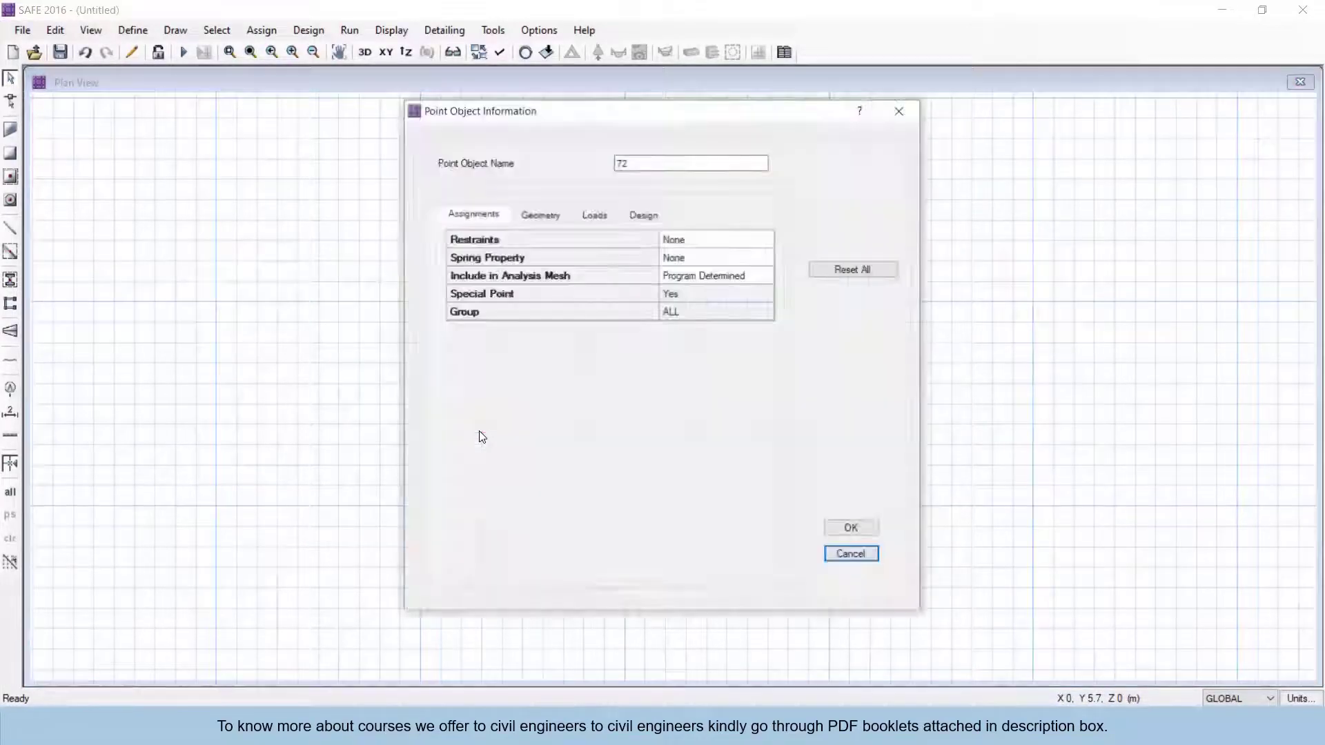
click(599, 217)
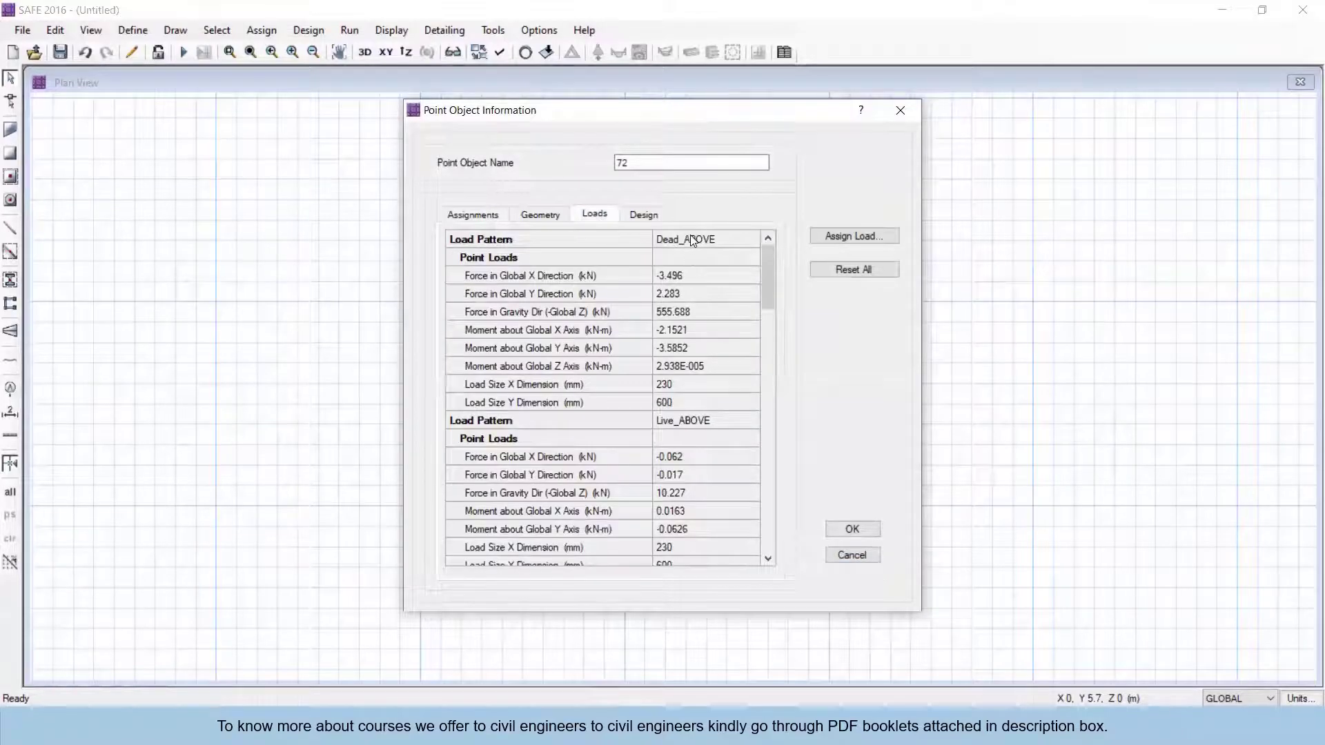
scroll(687, 483, down, 2)
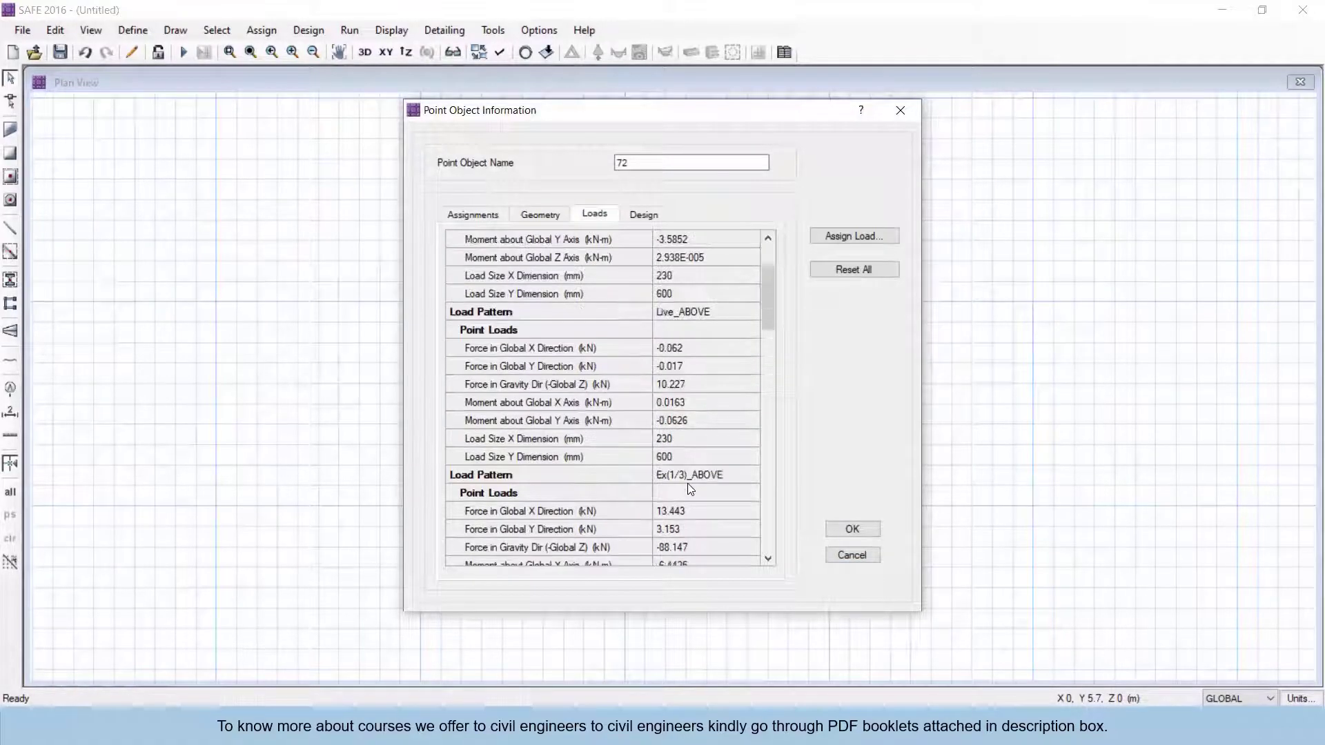
scroll(687, 531, down, 1)
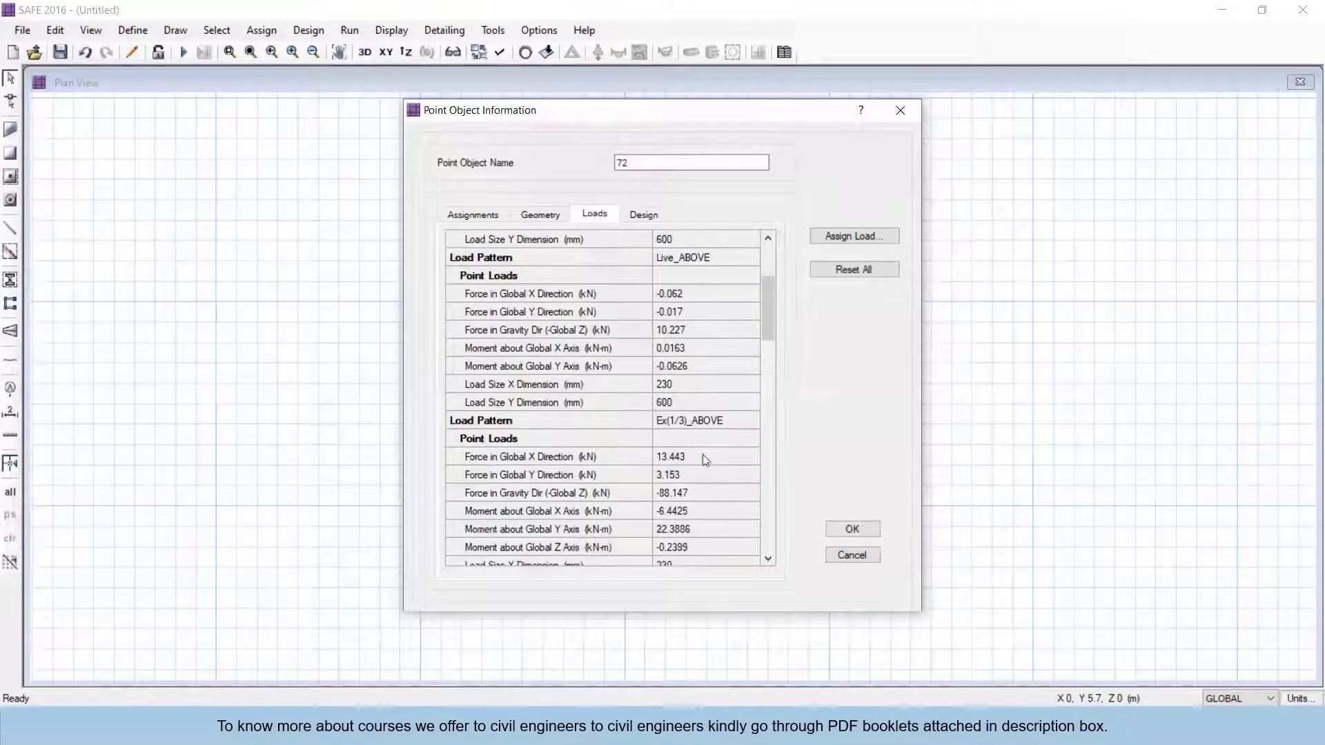
scroll(687, 475, down, 4)
scroll(687, 475, up, 2)
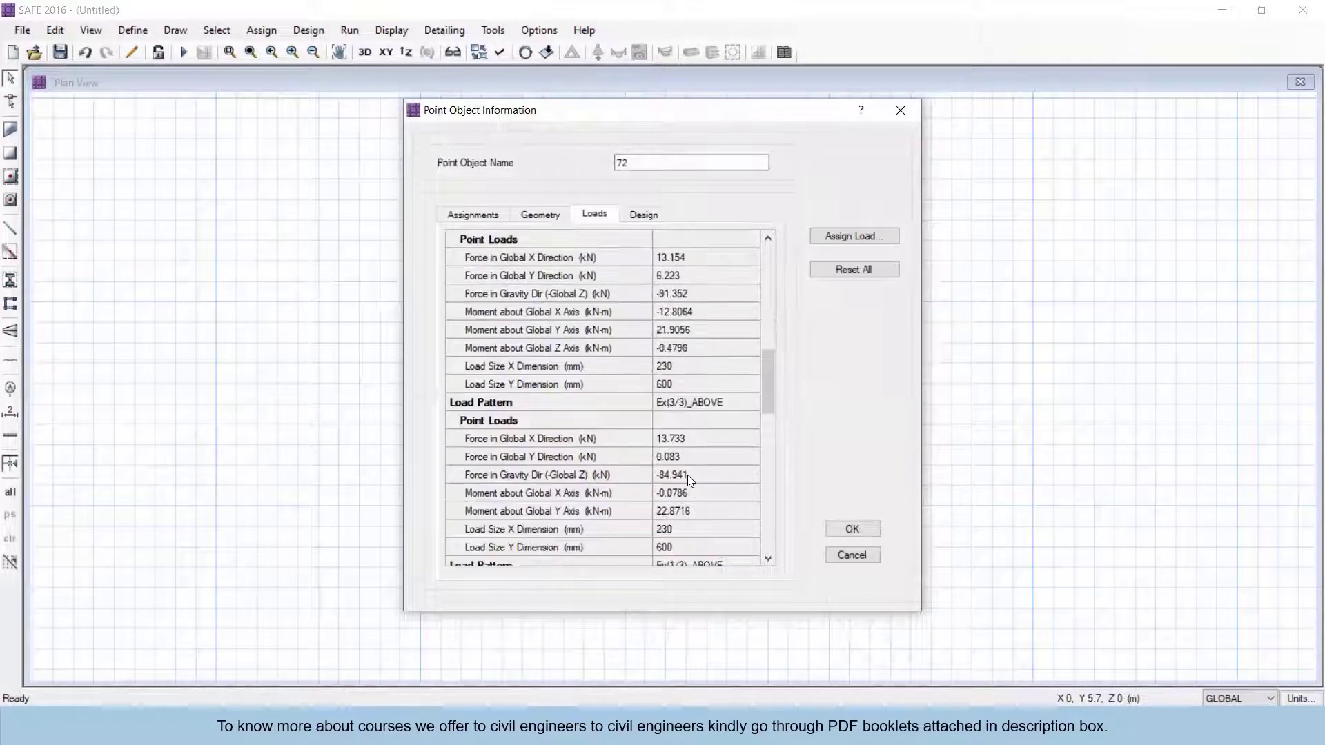
scroll(688, 475, up, 6)
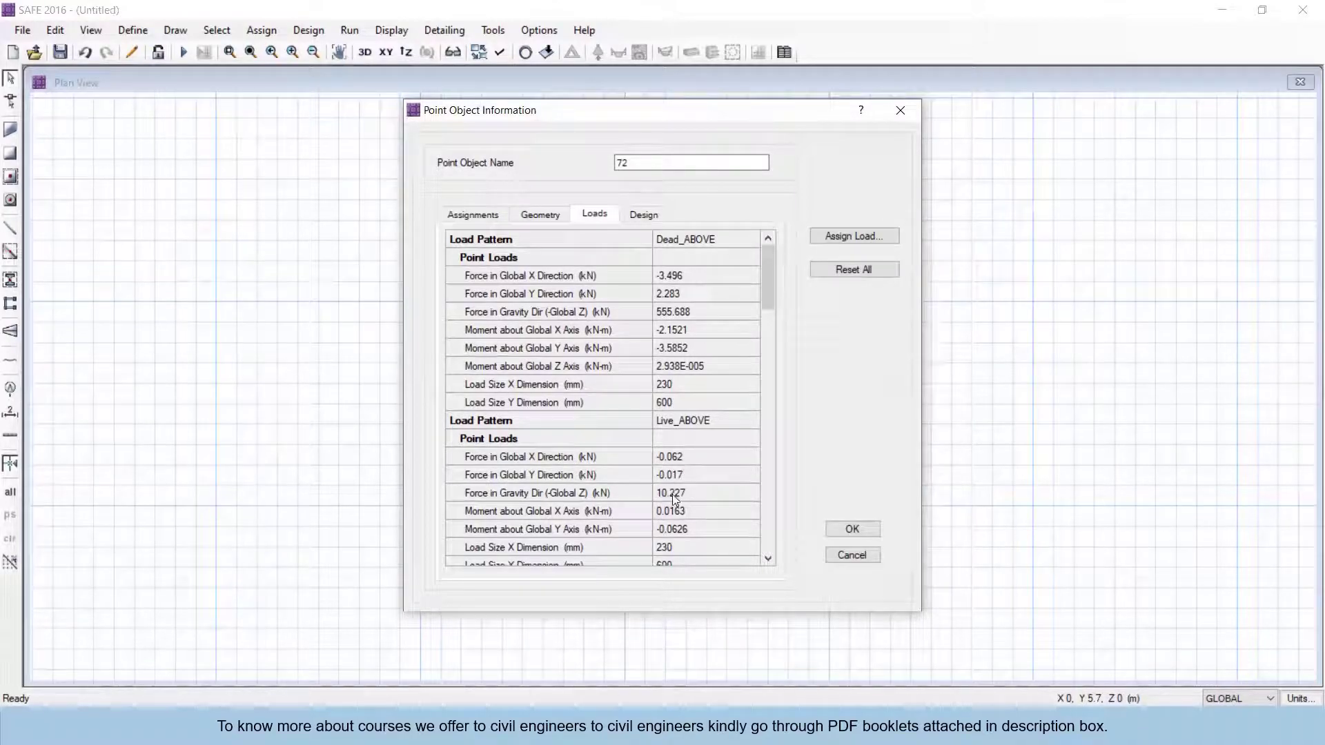
scroll(685, 356, down, 9)
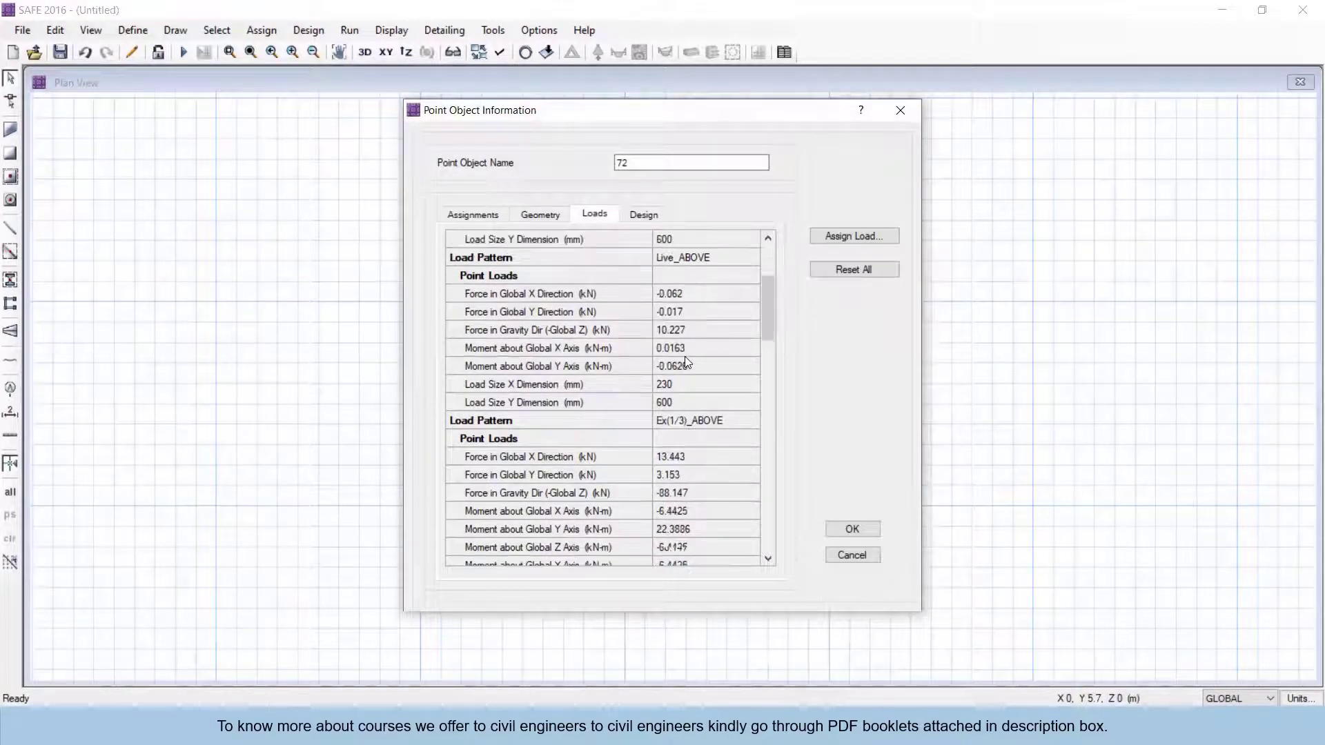
key(Escape)
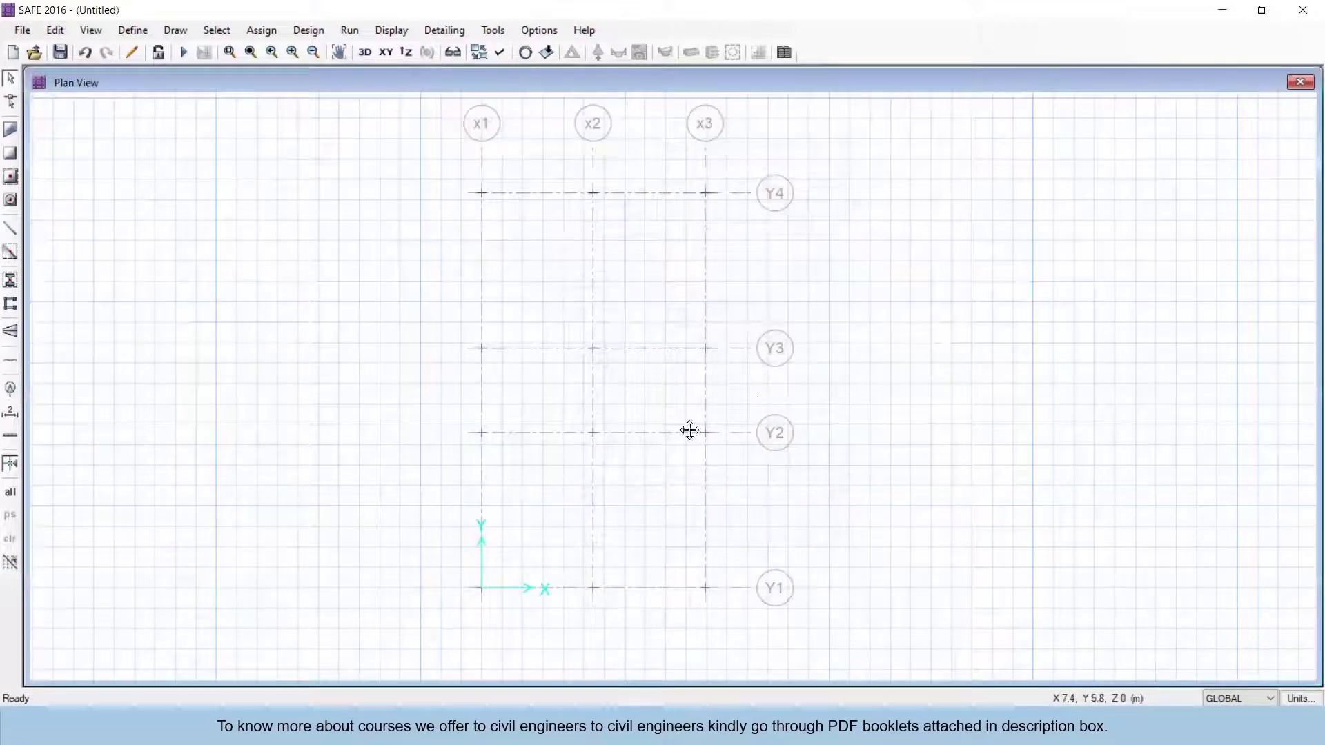
middle_drag(690, 432, 844, 370)
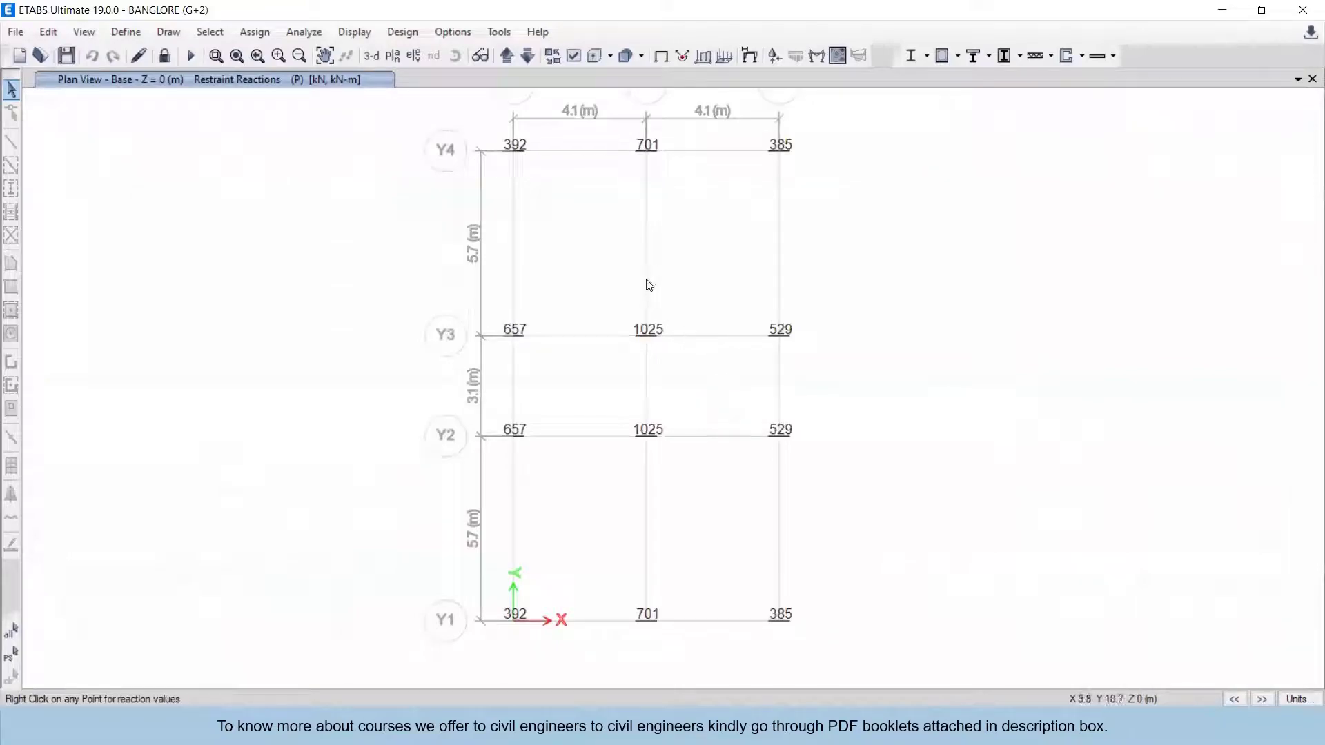
Switch to ETABS and view the property data of the M30 material
click(126, 32)
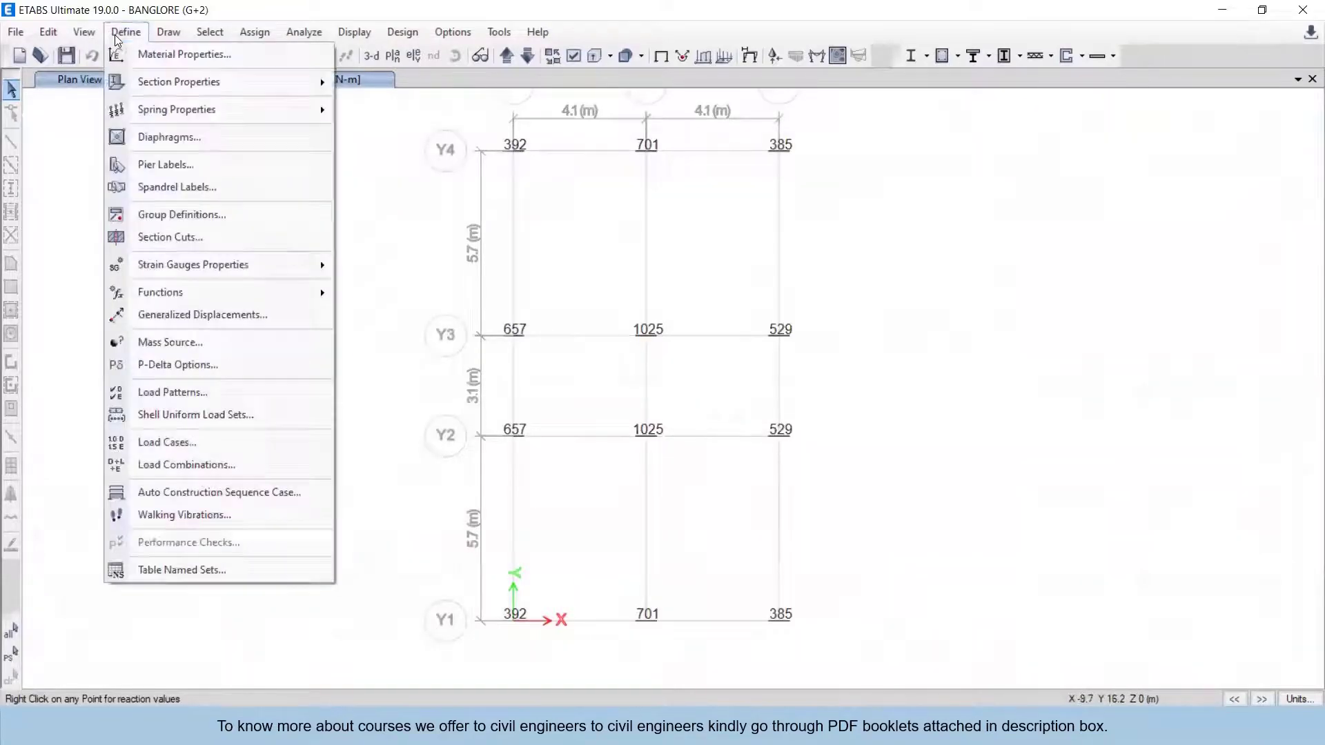
click(181, 55)
click(519, 312)
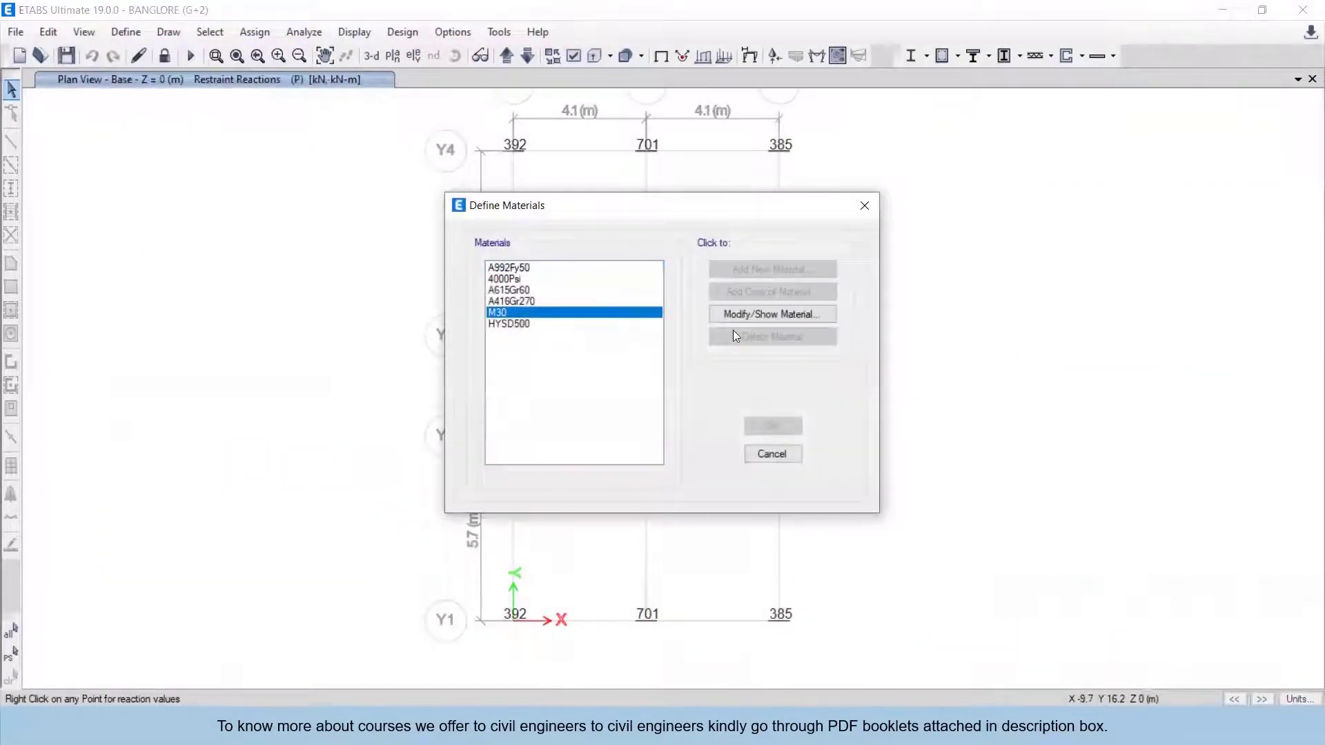
click(765, 315)
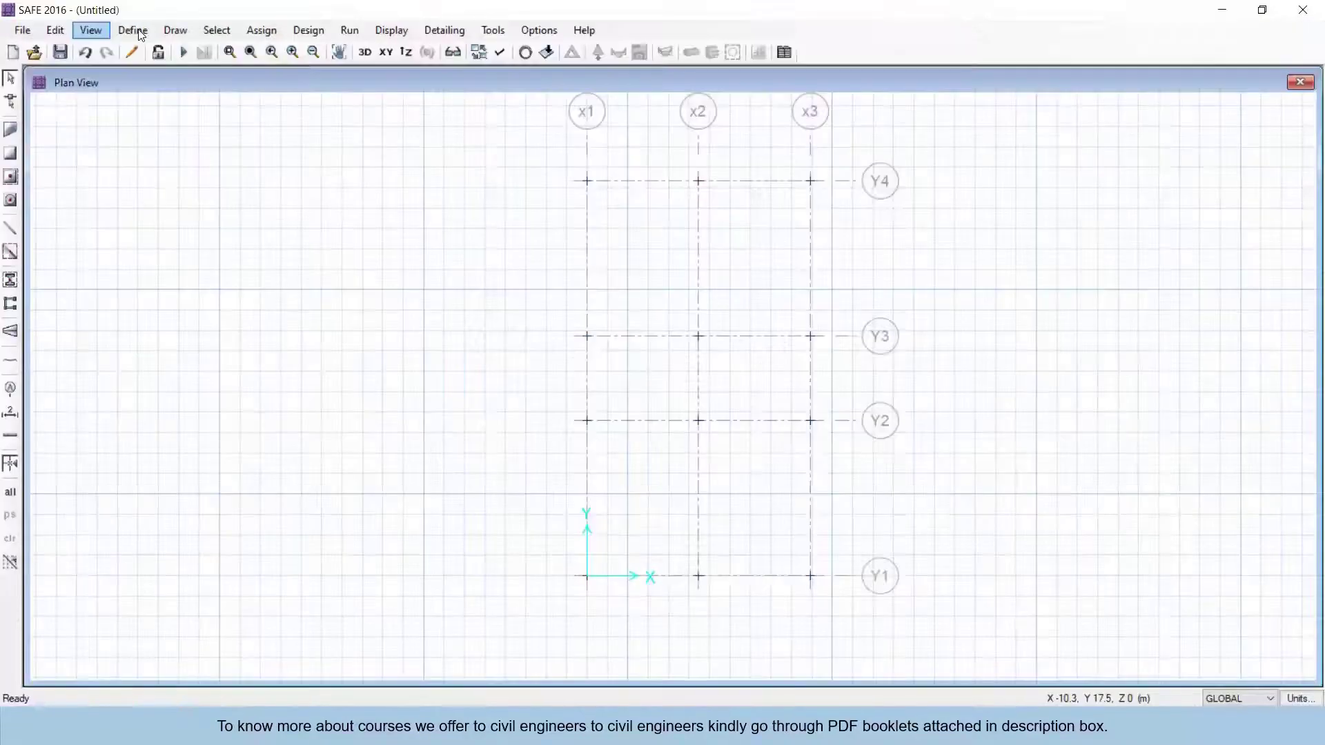
Switch to SAFE and begin a new material definition named M30 with Concrete as its type
click(132, 29)
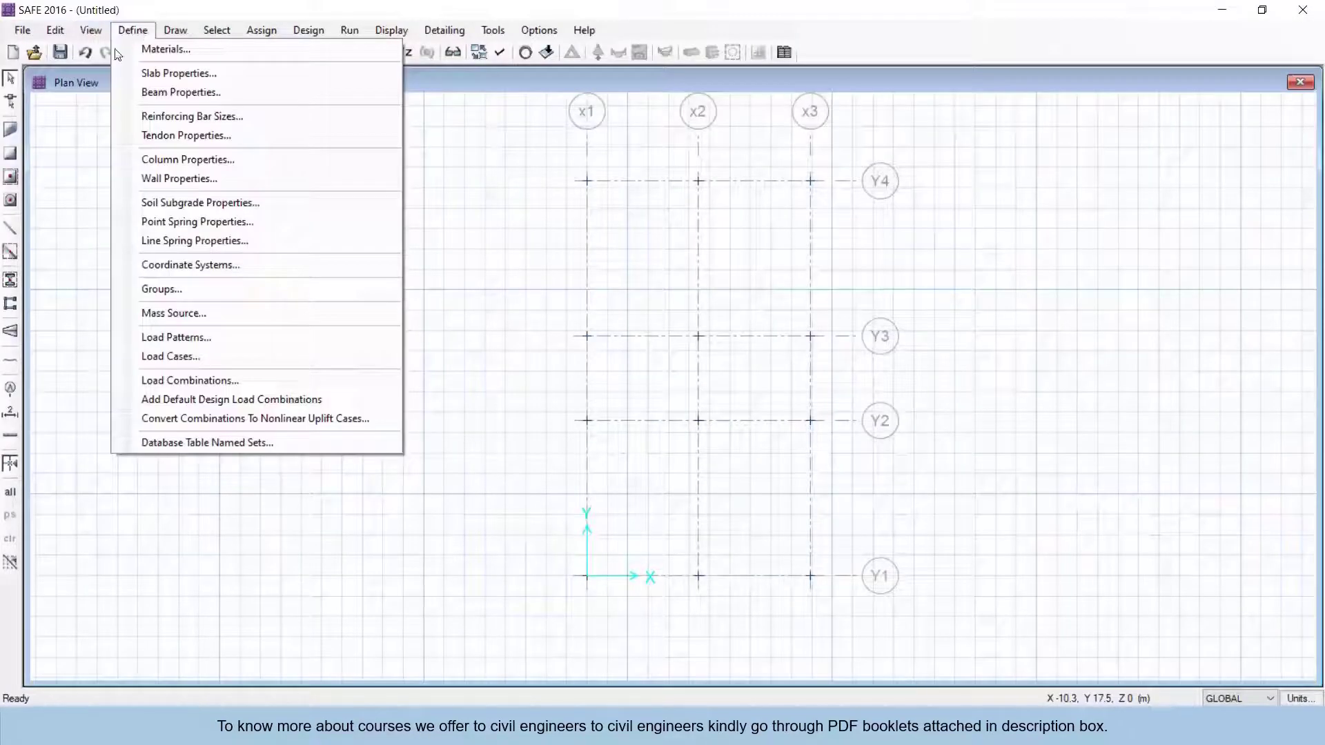
click(160, 50)
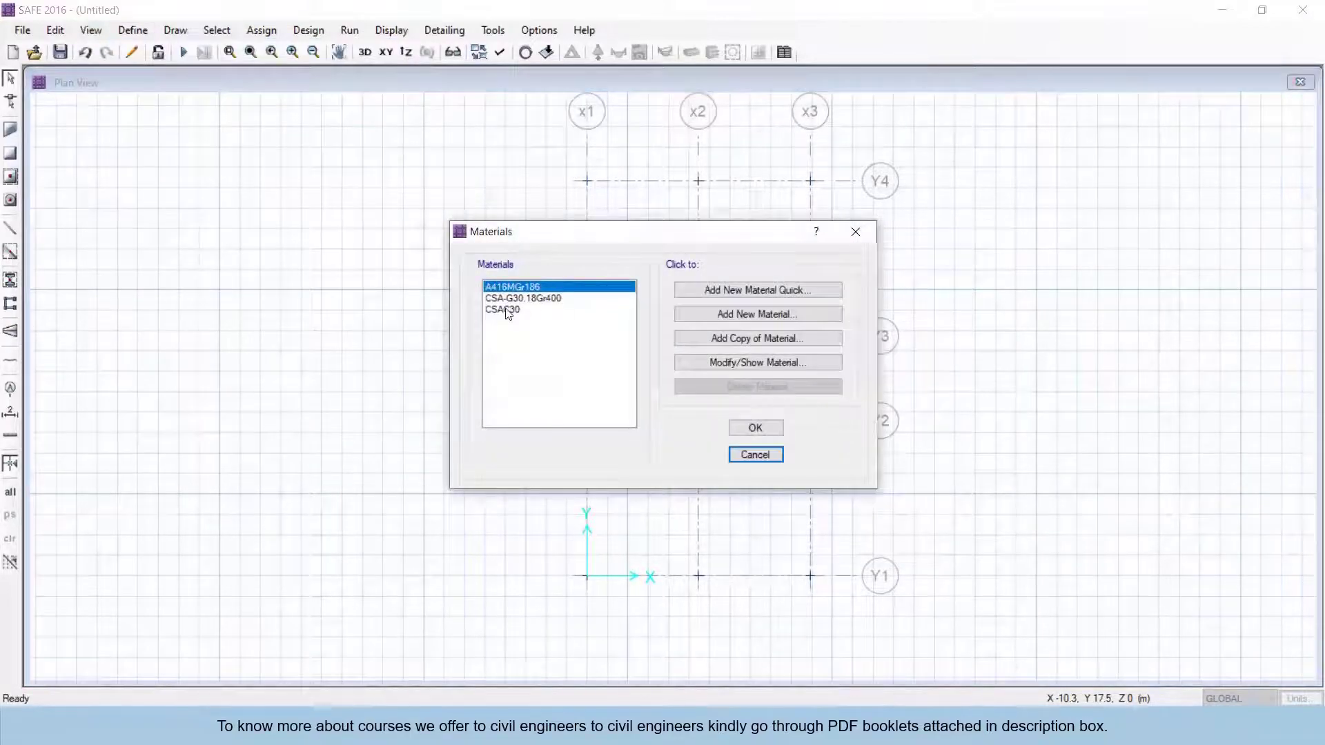
click(507, 311)
click(752, 316)
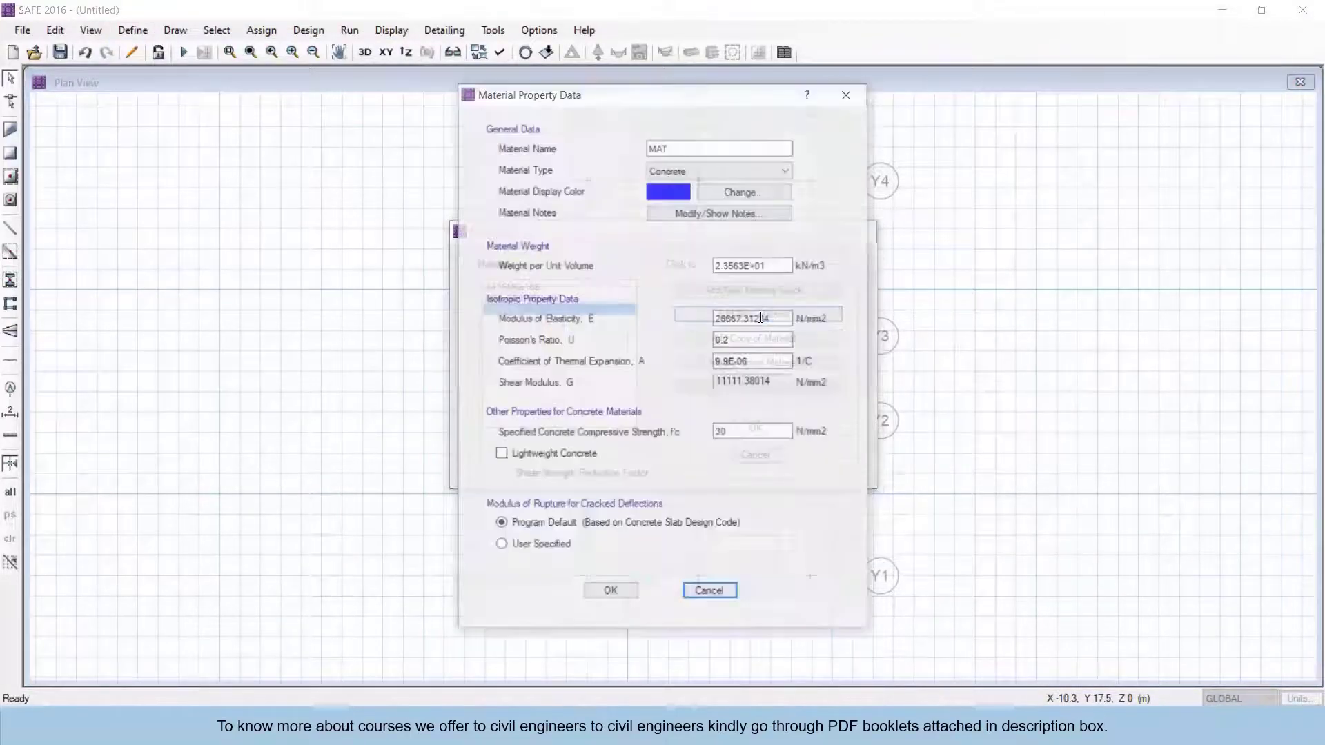
click(690, 147)
key(BackSpace)
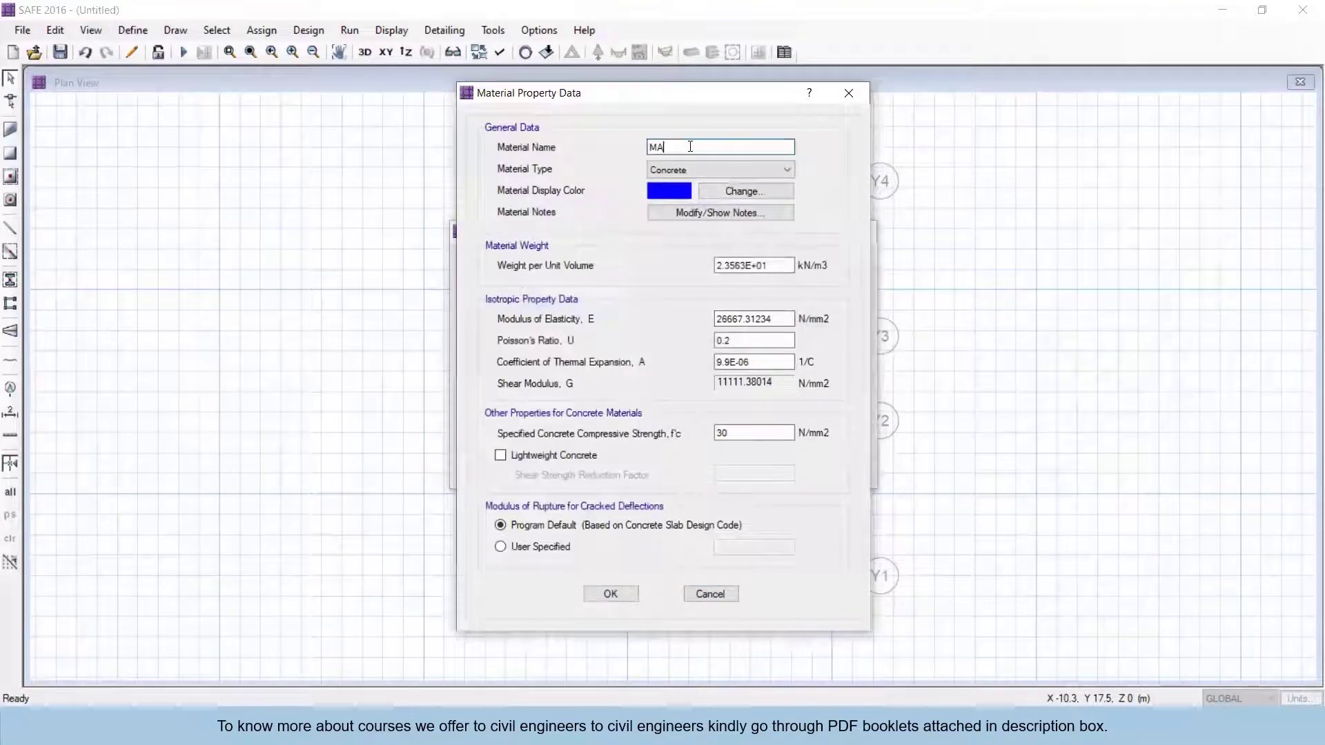
key(BackSpace)
text(30)
click(679, 170)
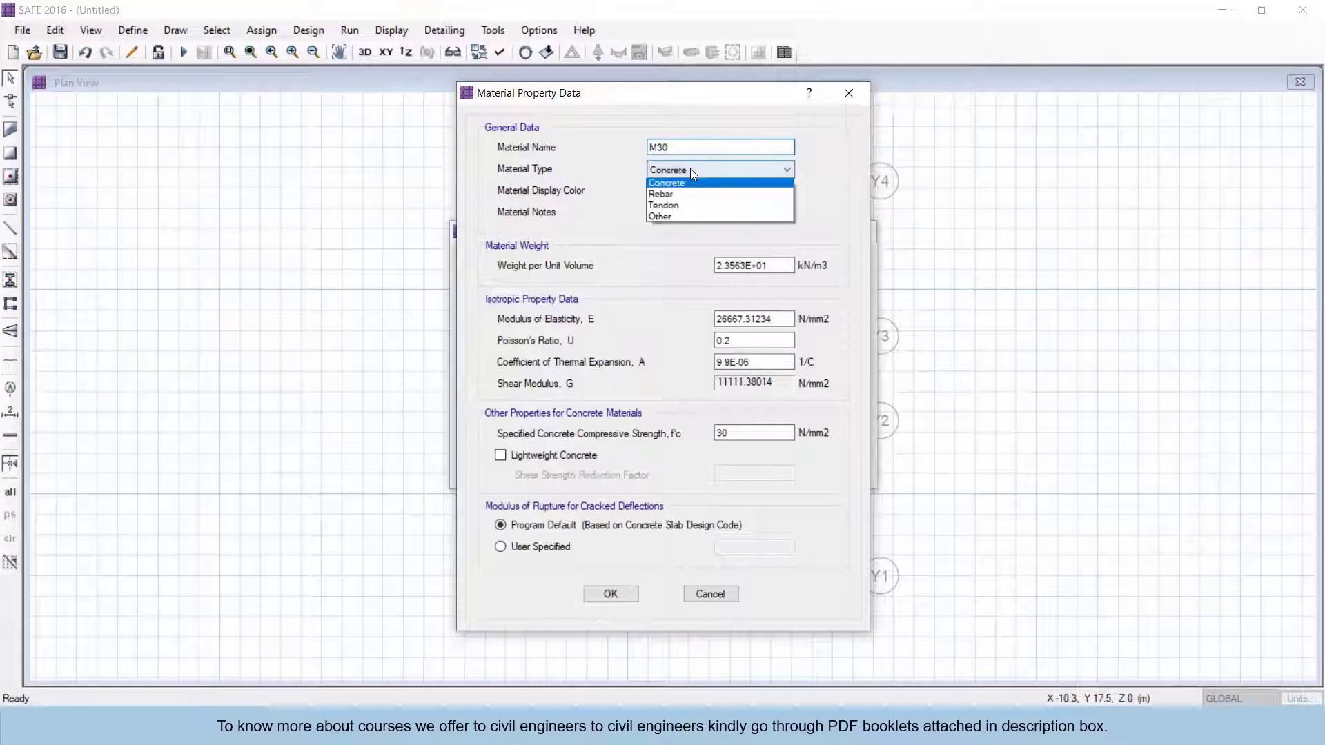
click(691, 171)
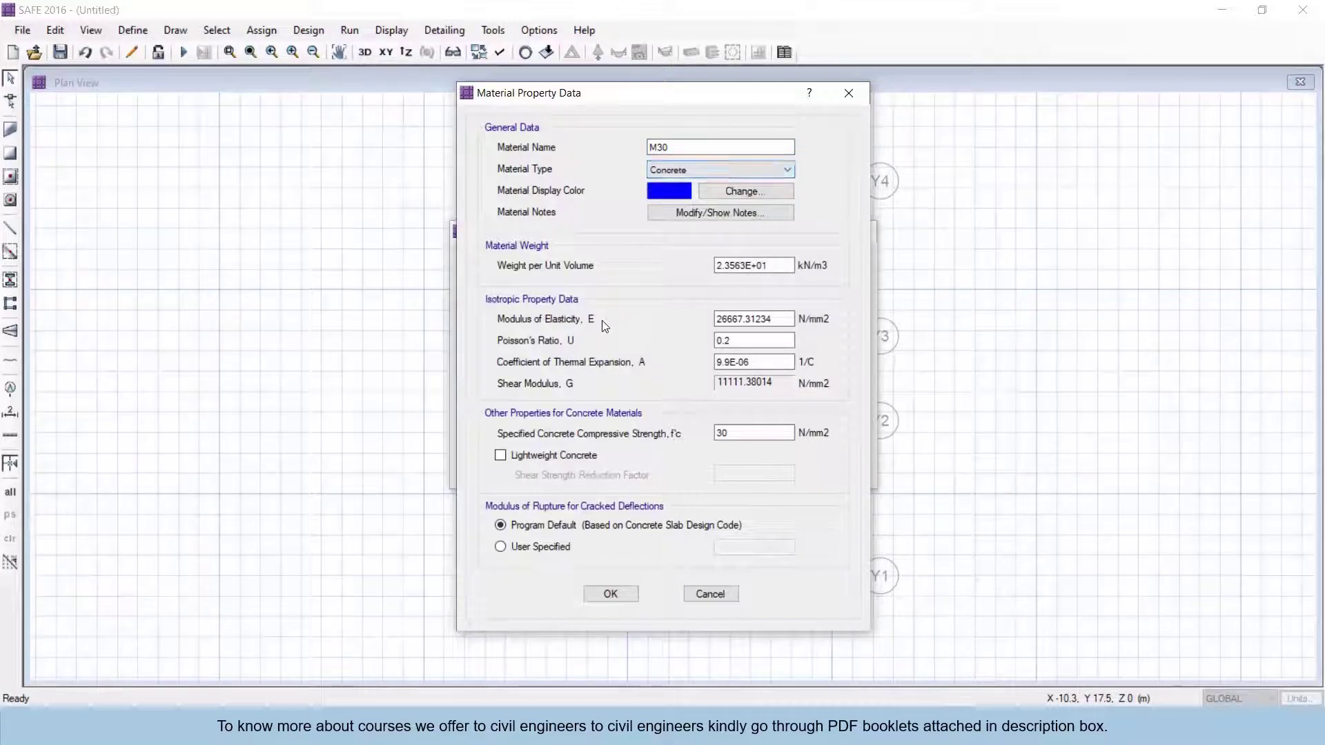
Calculate 5000 × √30 in Calculator and set the M30 modulus of elasticity to 27386 N/mm2 in SAFE
double_click(787, 320)
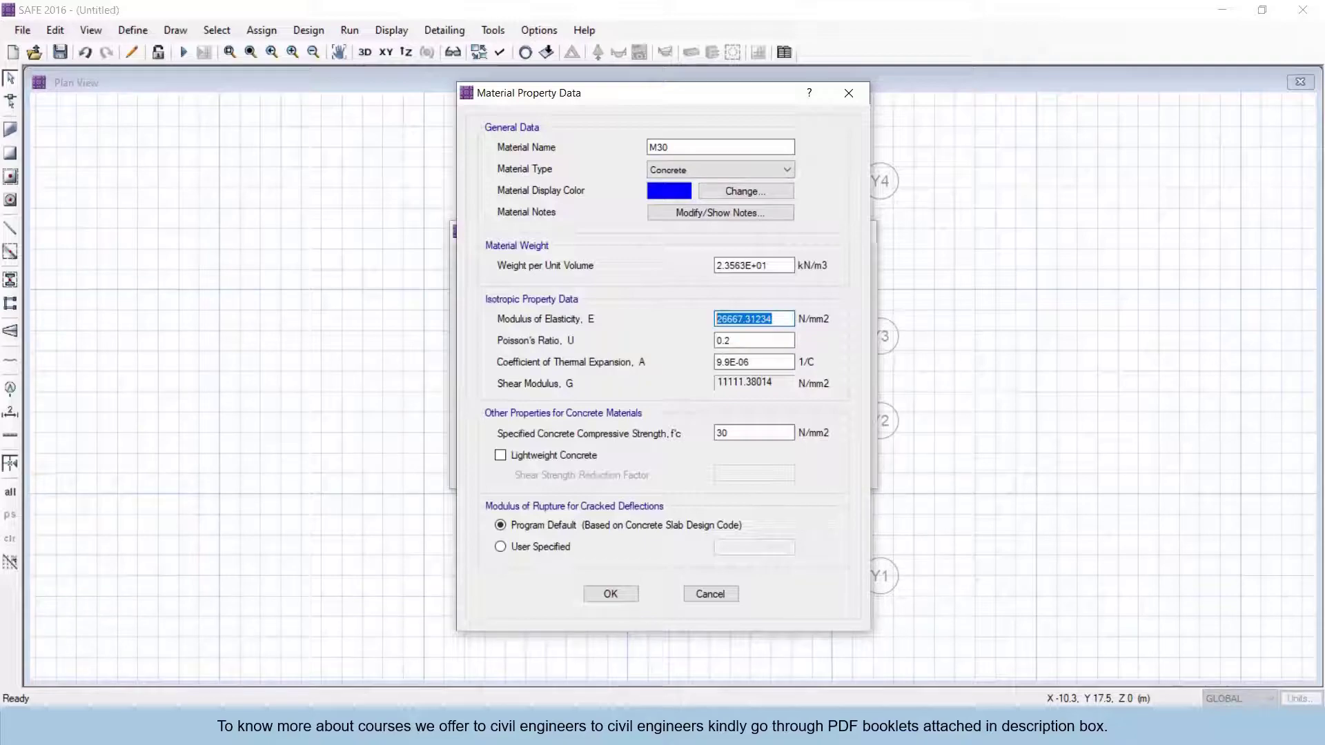
key(alt+Tab)
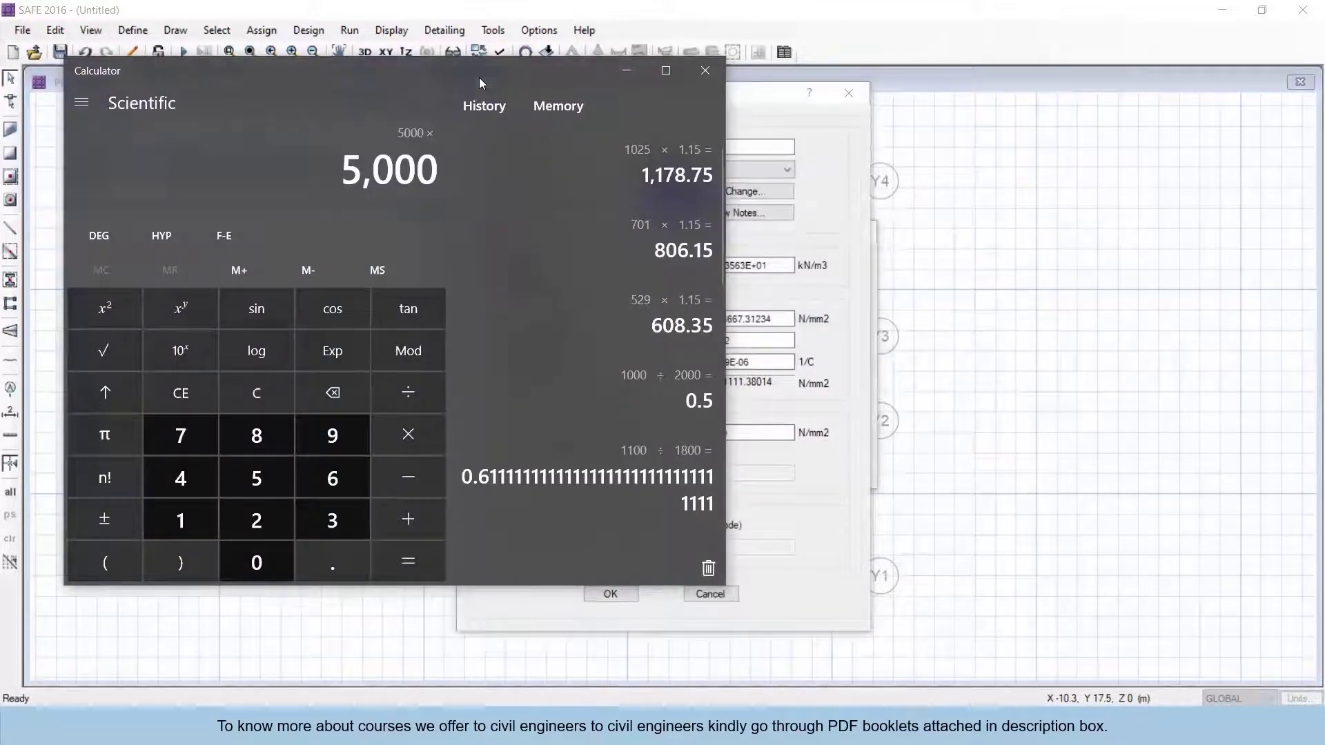
text(30)
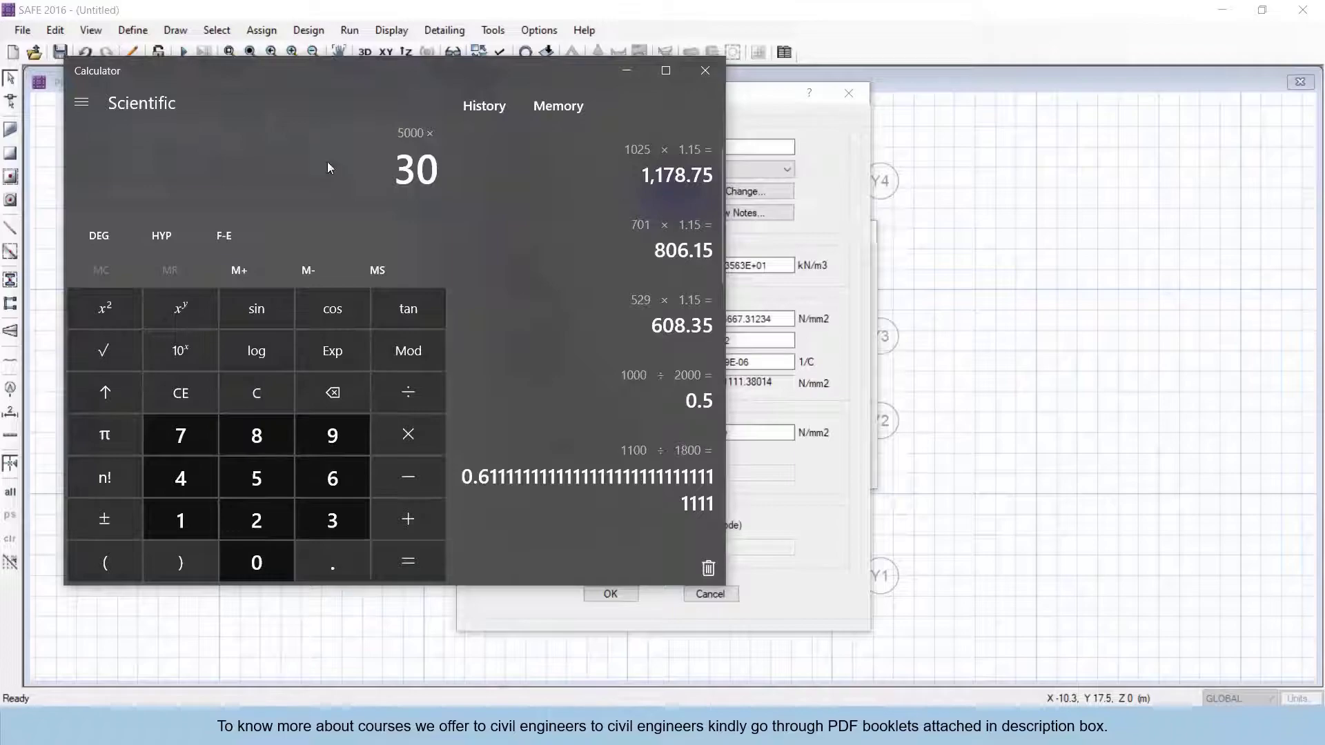
click(117, 348)
key(Return)
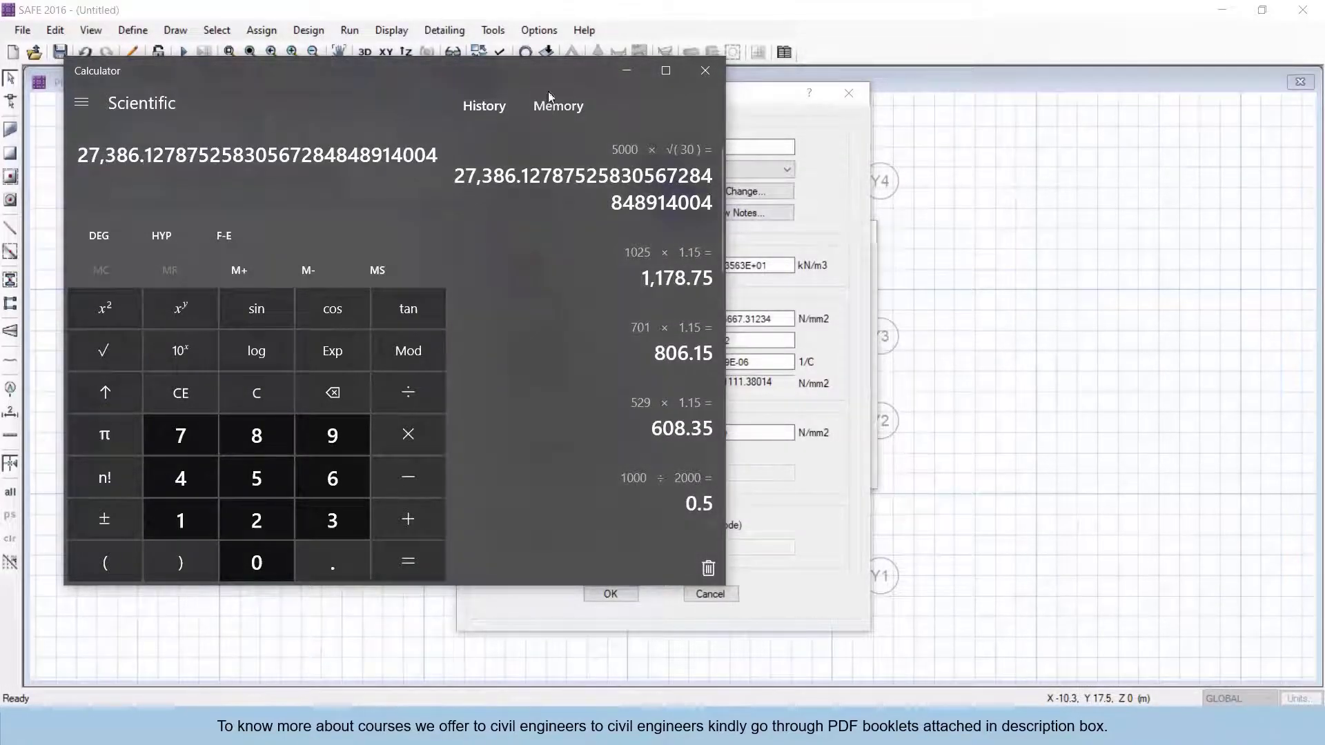
click(627, 71)
text(2)
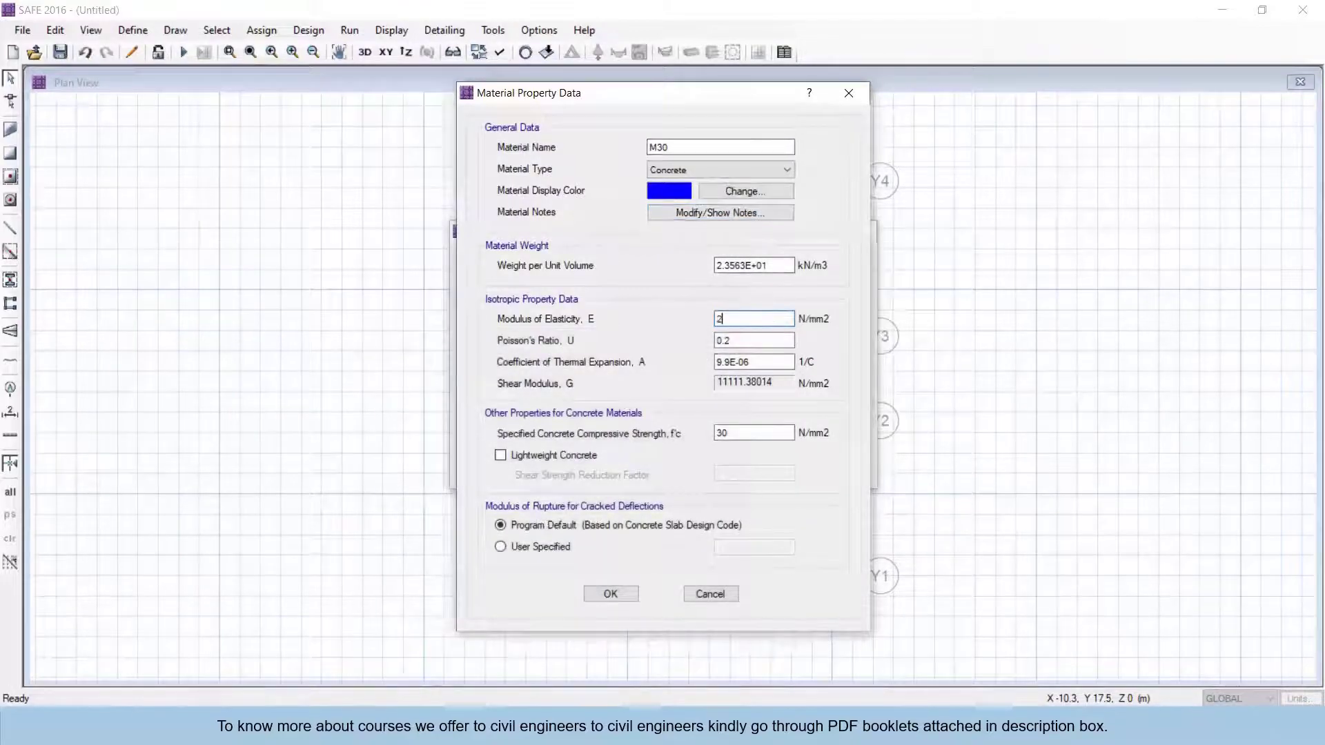
text(7386)
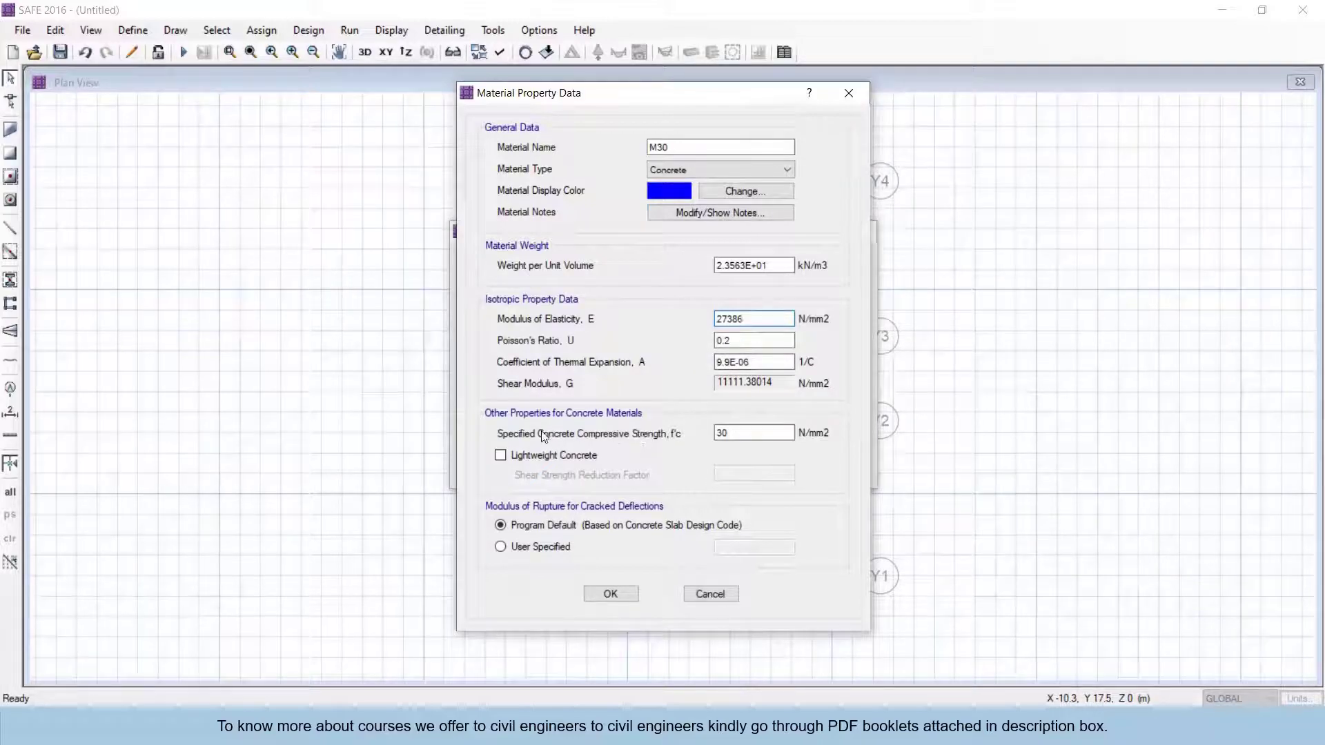
Set the specified concrete compressive strength of M30 to 30 N/mm2 and save the material
double_click(722, 433)
text(35)
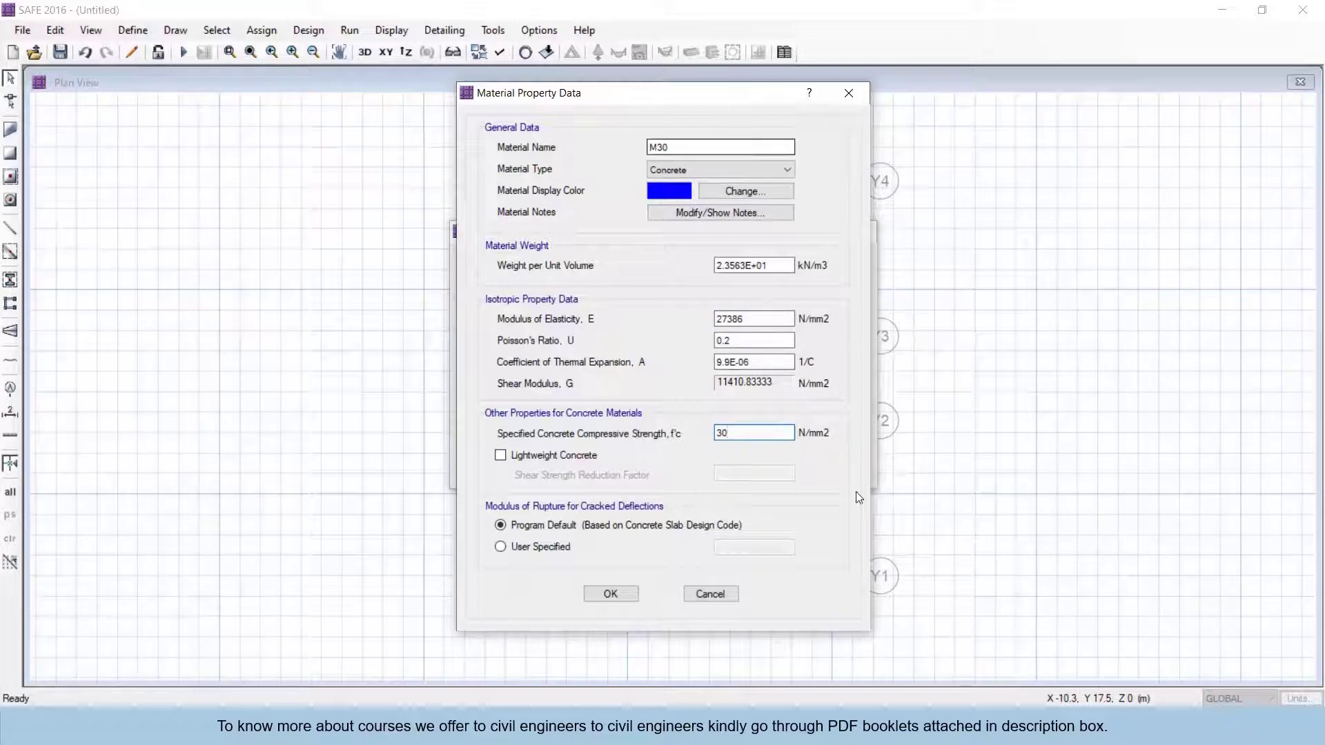
click(610, 594)
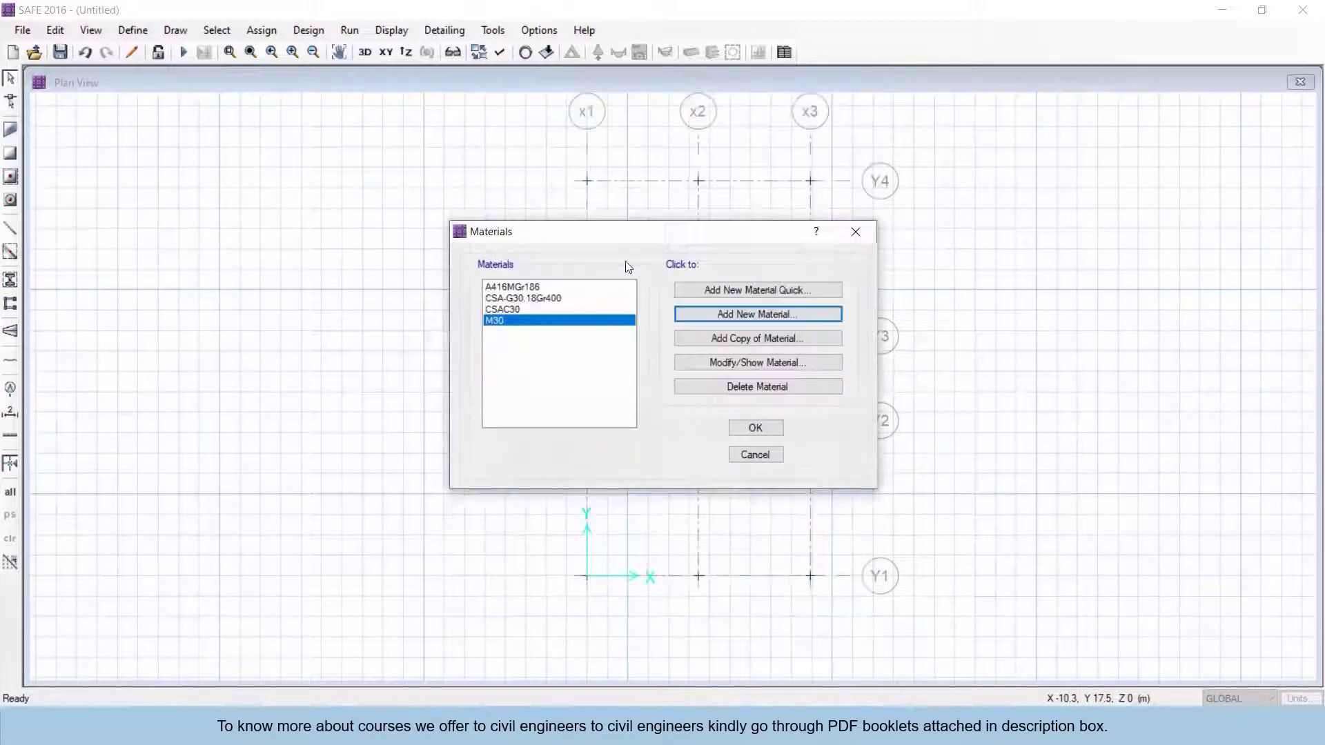
Begin a new material definition named FE 500 with Rebar as its type
click(743, 311)
double_click(687, 147)
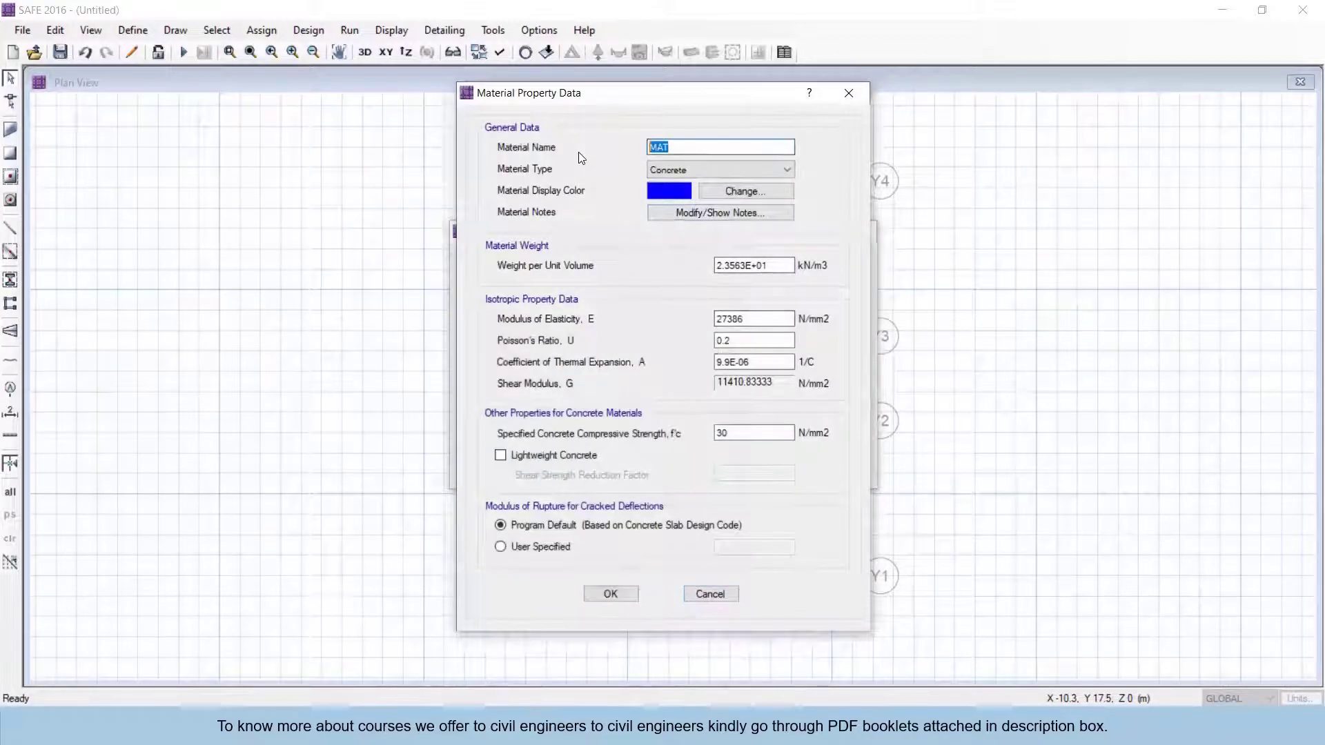
text(FE )
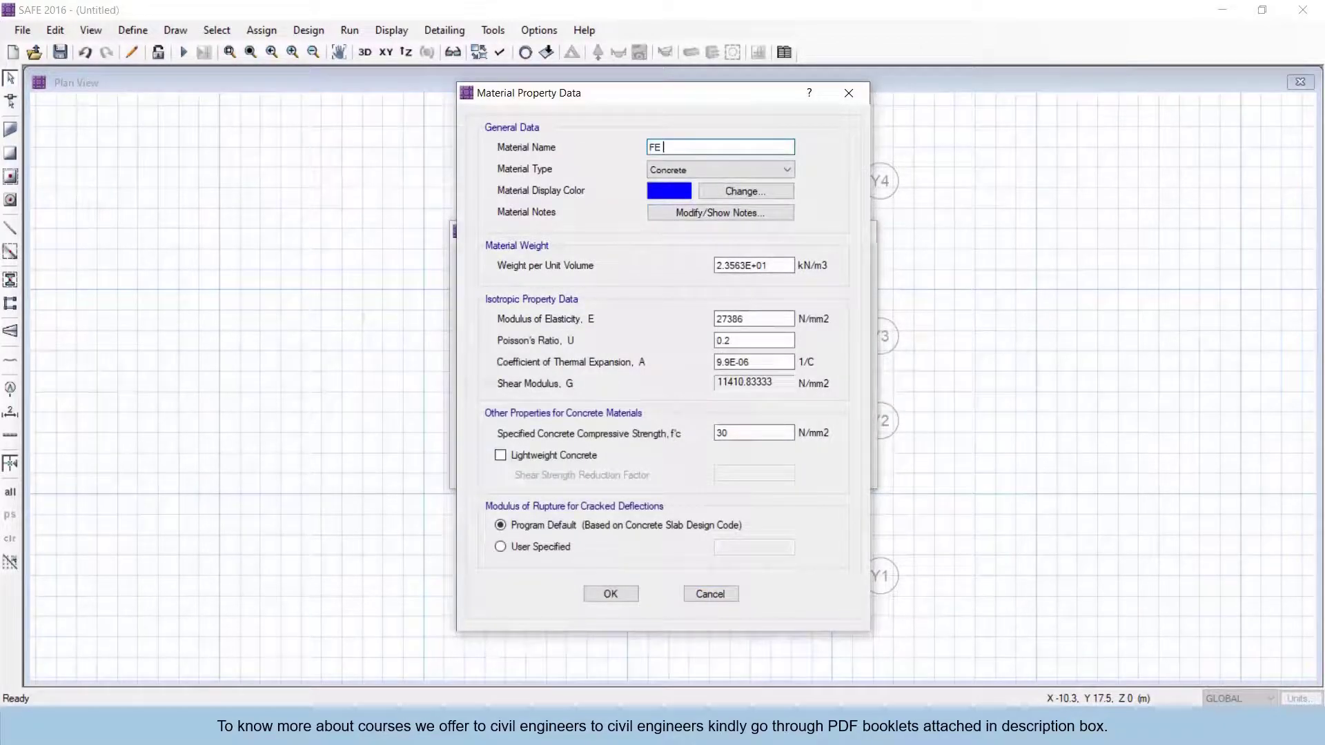
text(500)
click(670, 163)
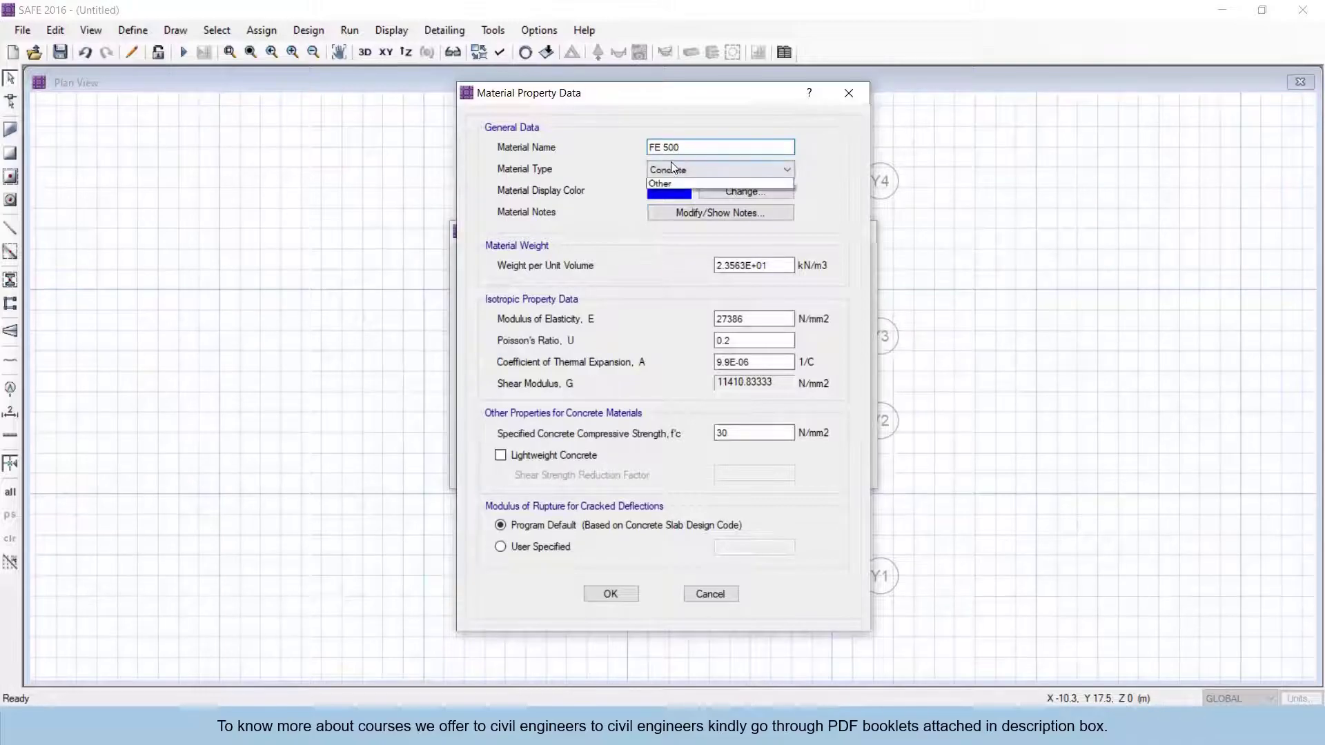
click(672, 207)
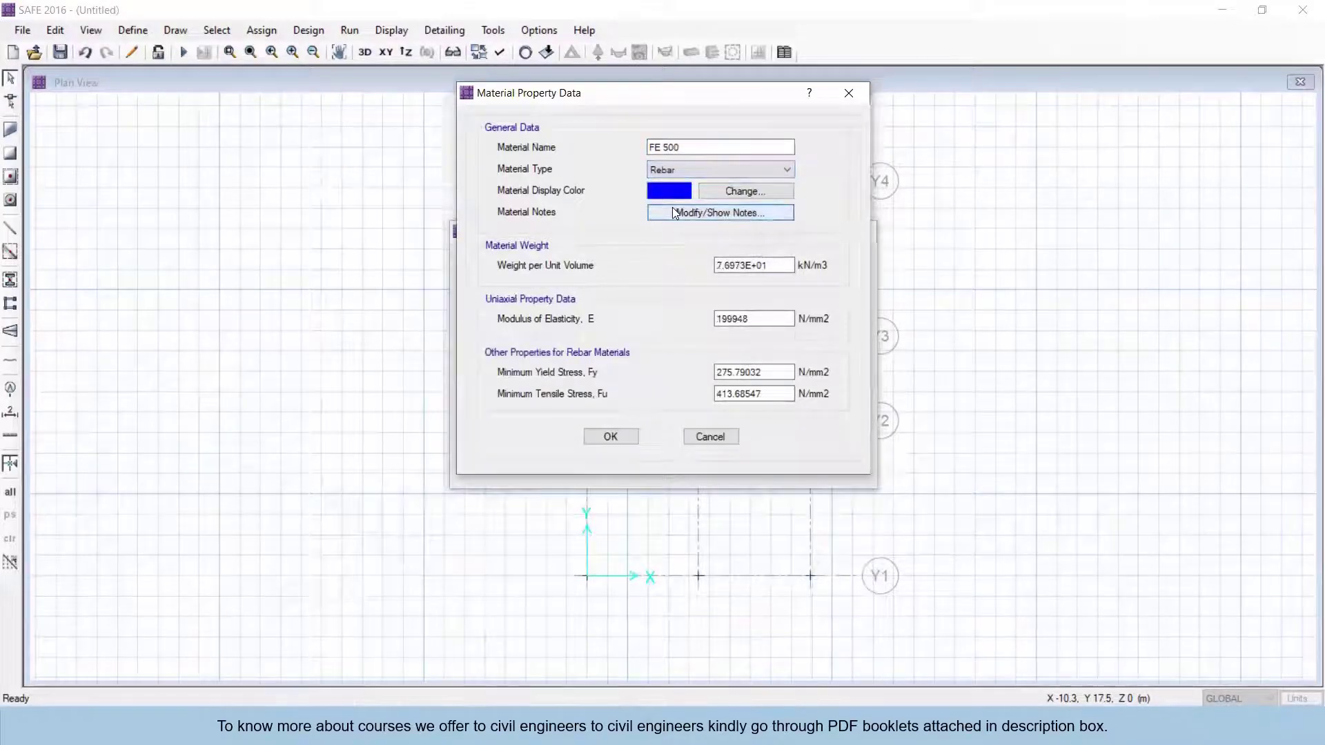
Switch to ETABS and view the property data of the HYSD500 material
click(787, 268)
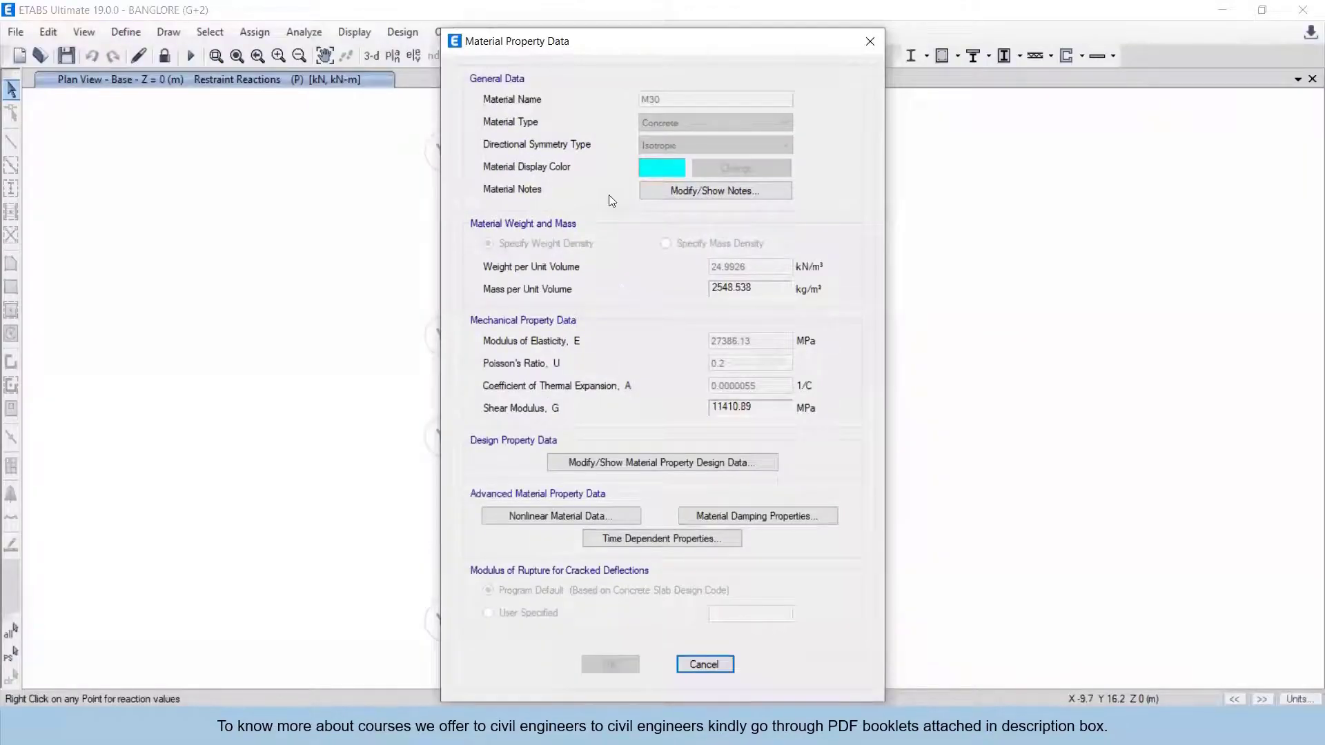
click(869, 42)
click(533, 327)
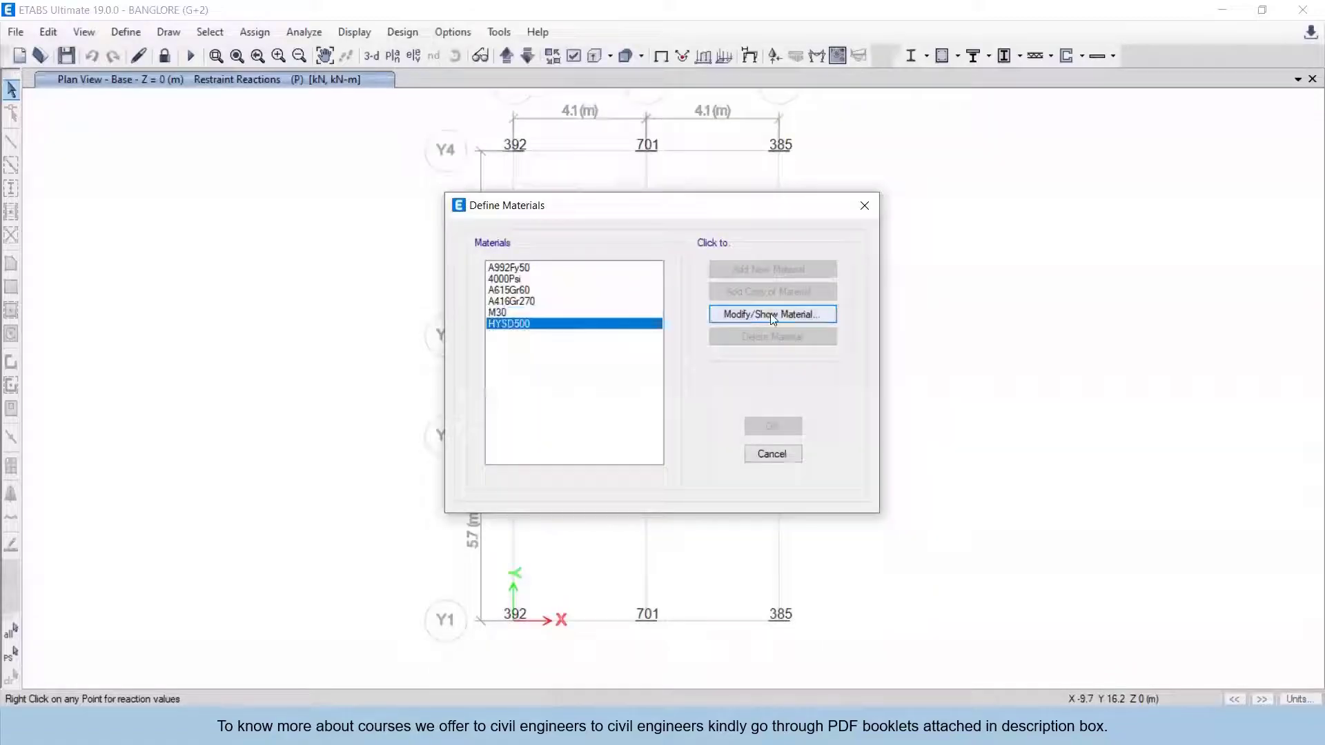
click(814, 314)
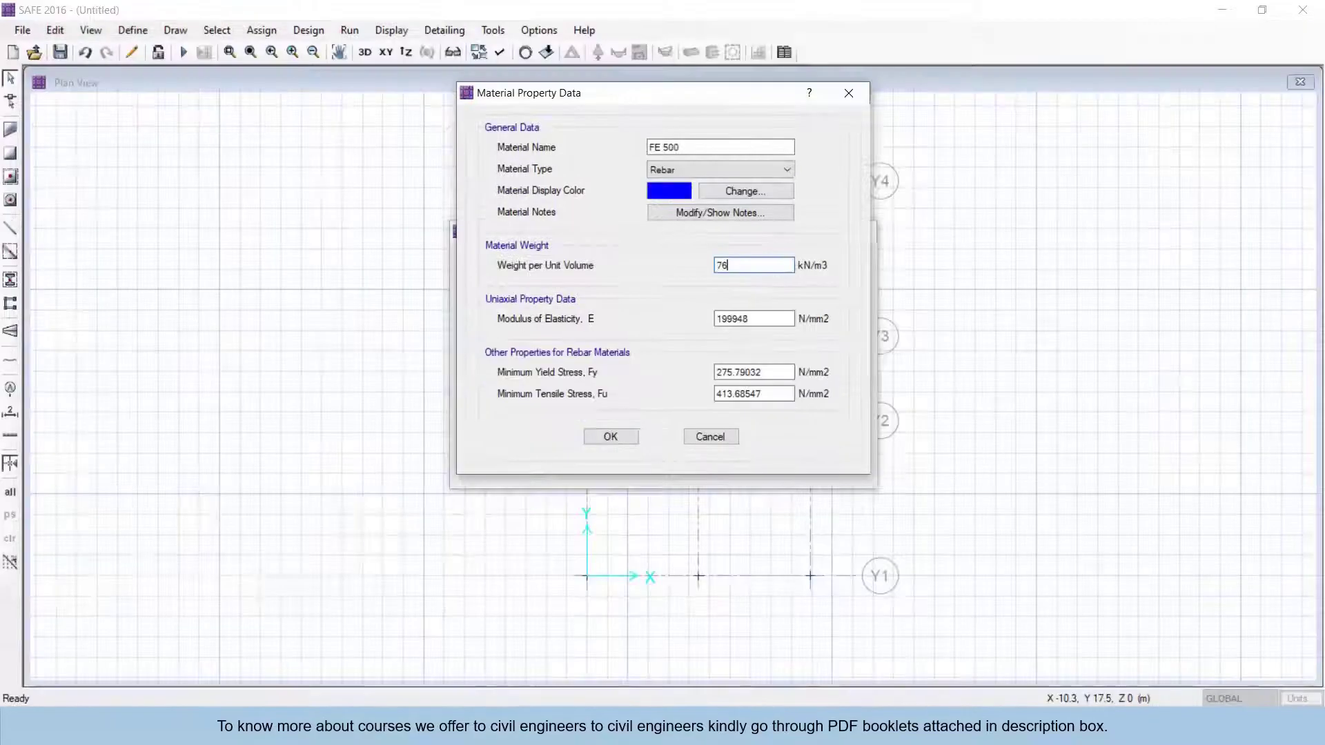
Back in SAFE, set the FE 500 weight per unit volume to 76.97 kN/m3 and modulus of elasticity to 200000 N/mm2
text(97)
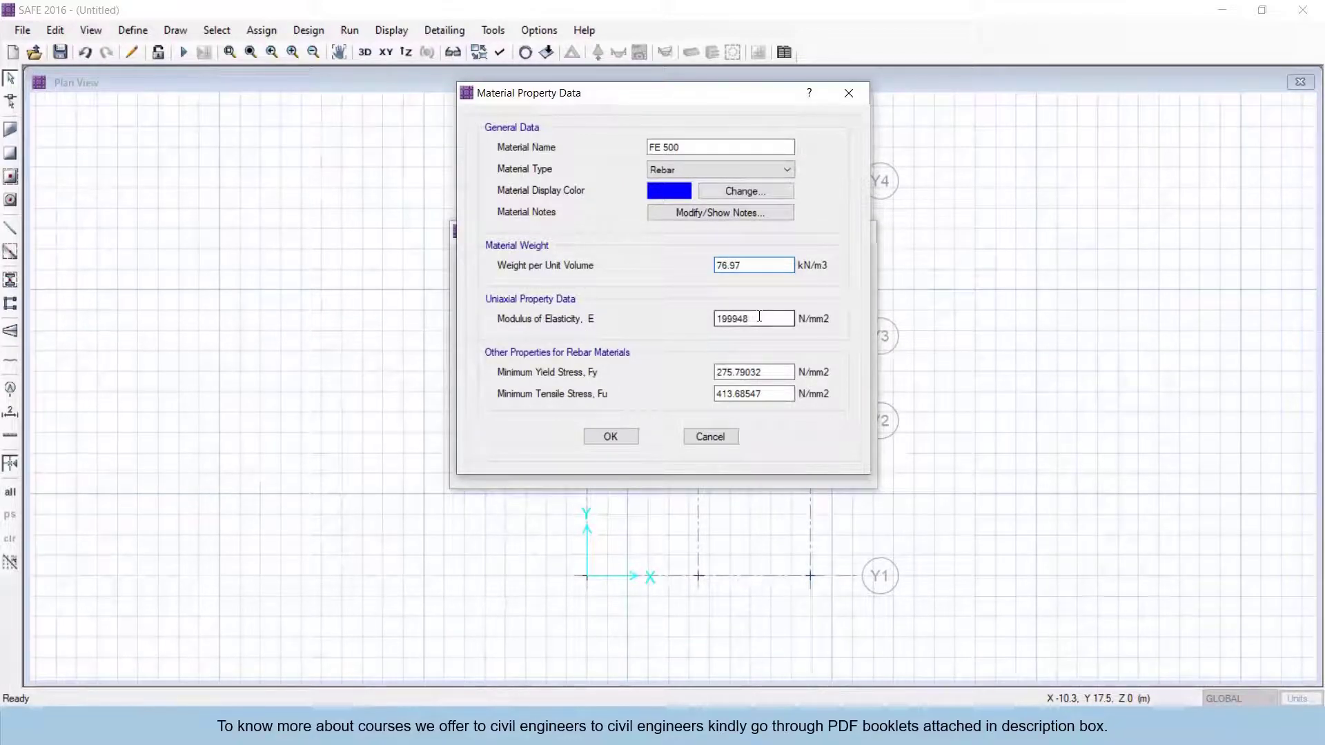
drag(758, 319, 572, 329)
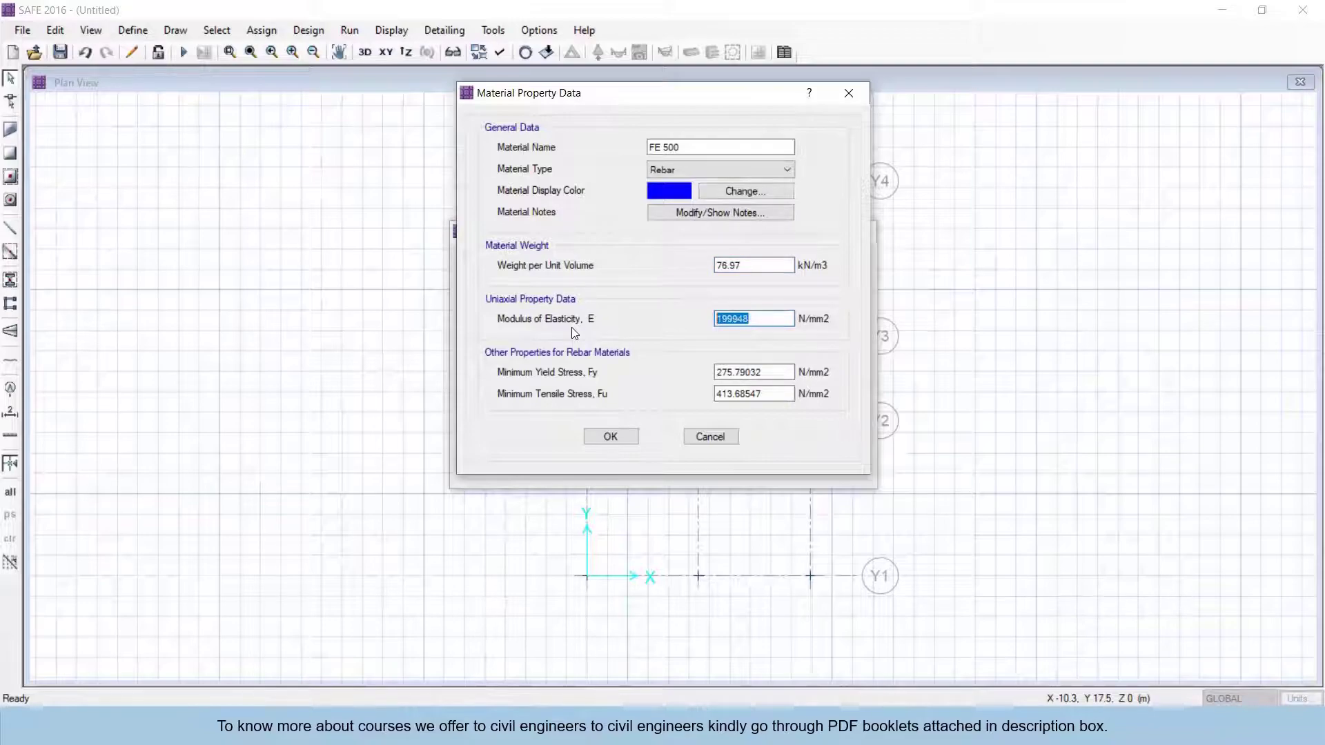
text(200000)
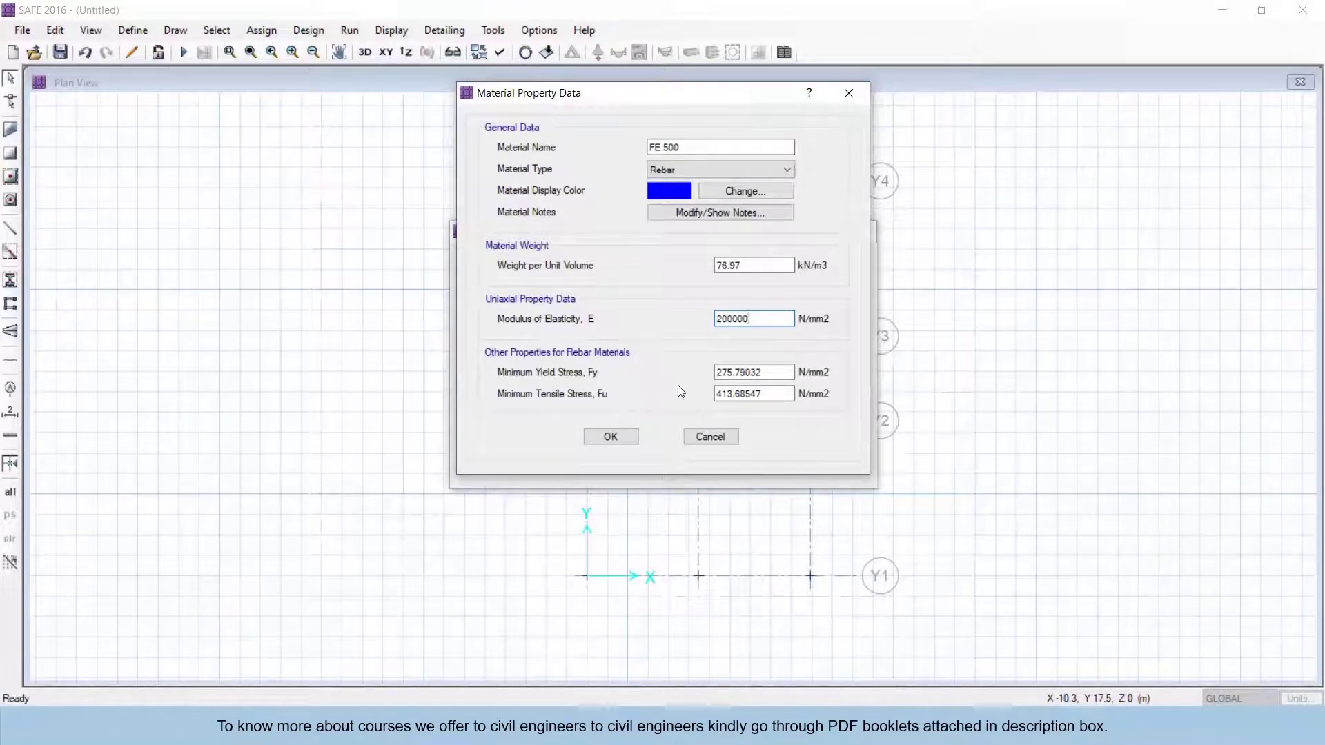
Set FE 500's minimum yield stress to 500 and minimum tensile stress to 545 N/mm2, and accept the material definitions
key(Tab)
text(5)
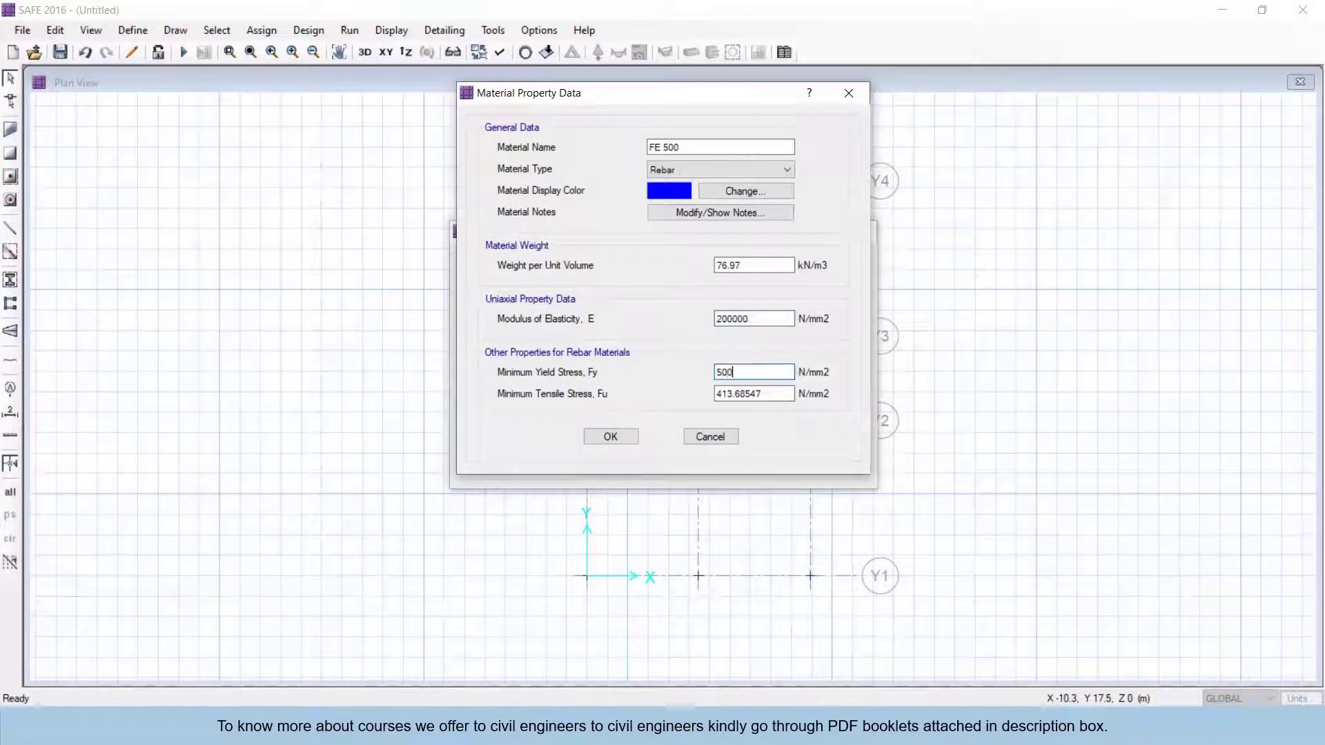
click(651, 146)
drag(773, 395, 618, 398)
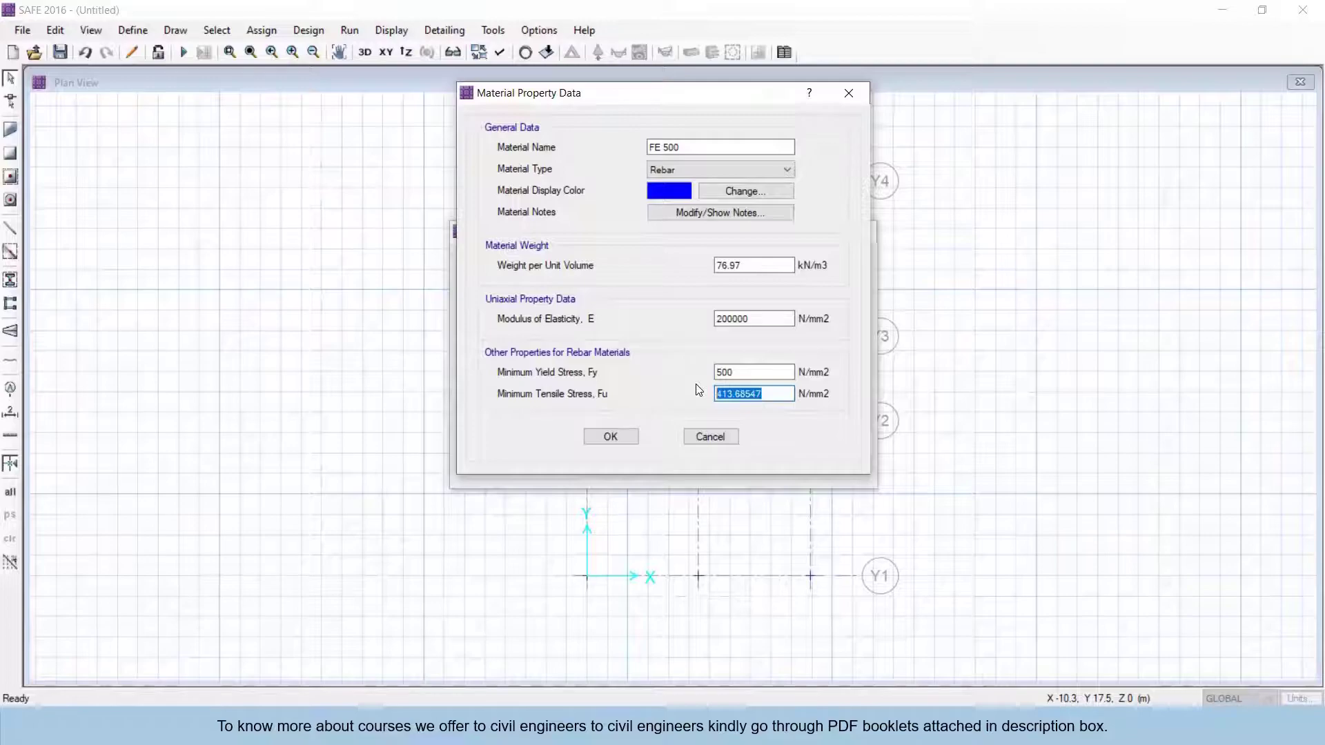
text(545)
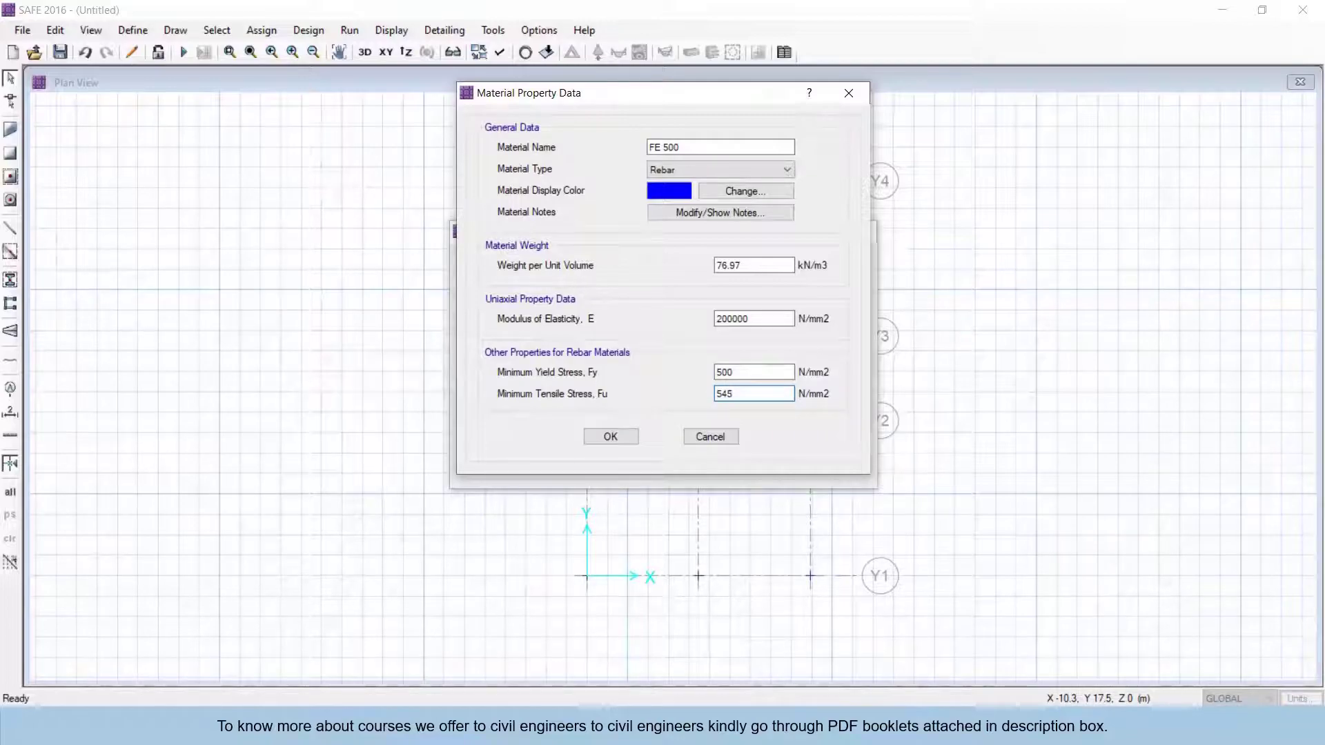
click(612, 436)
click(751, 428)
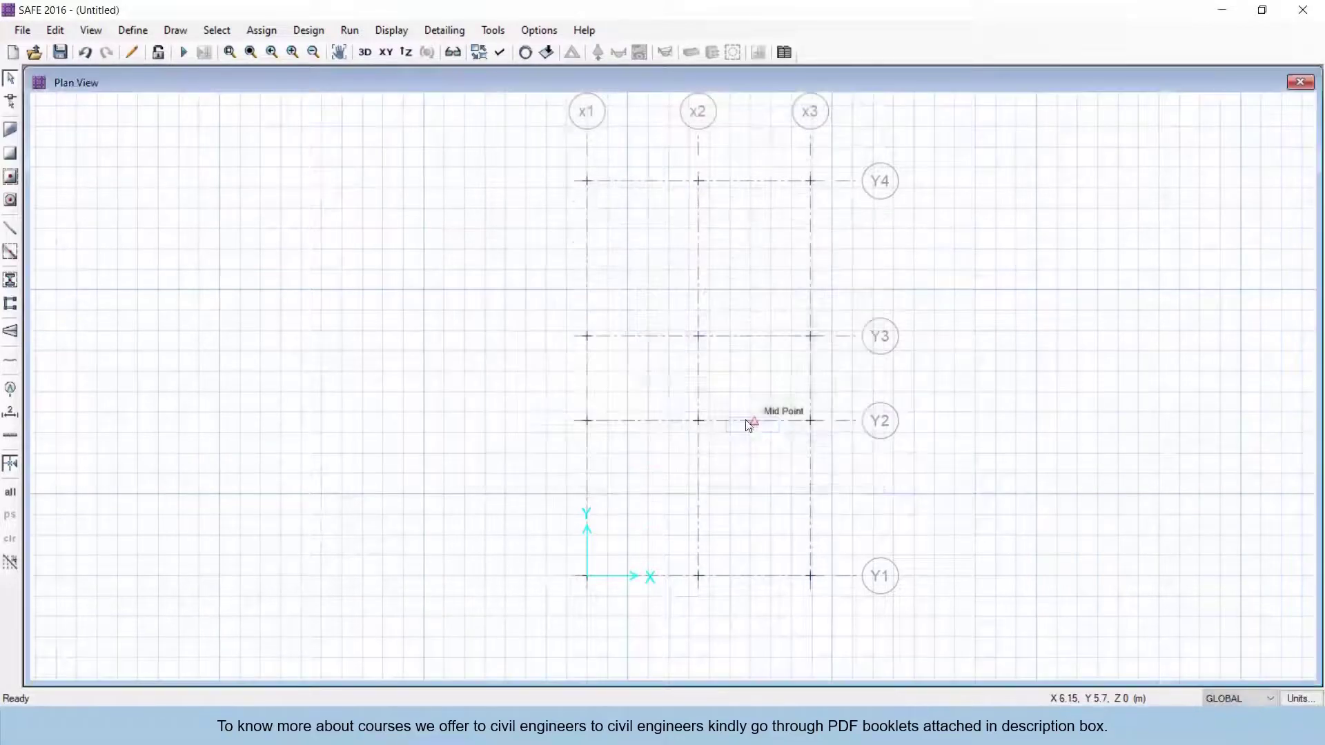
Add a new slab property named Group 1 350 with M30 as its material and Footing as its type
click(143, 33)
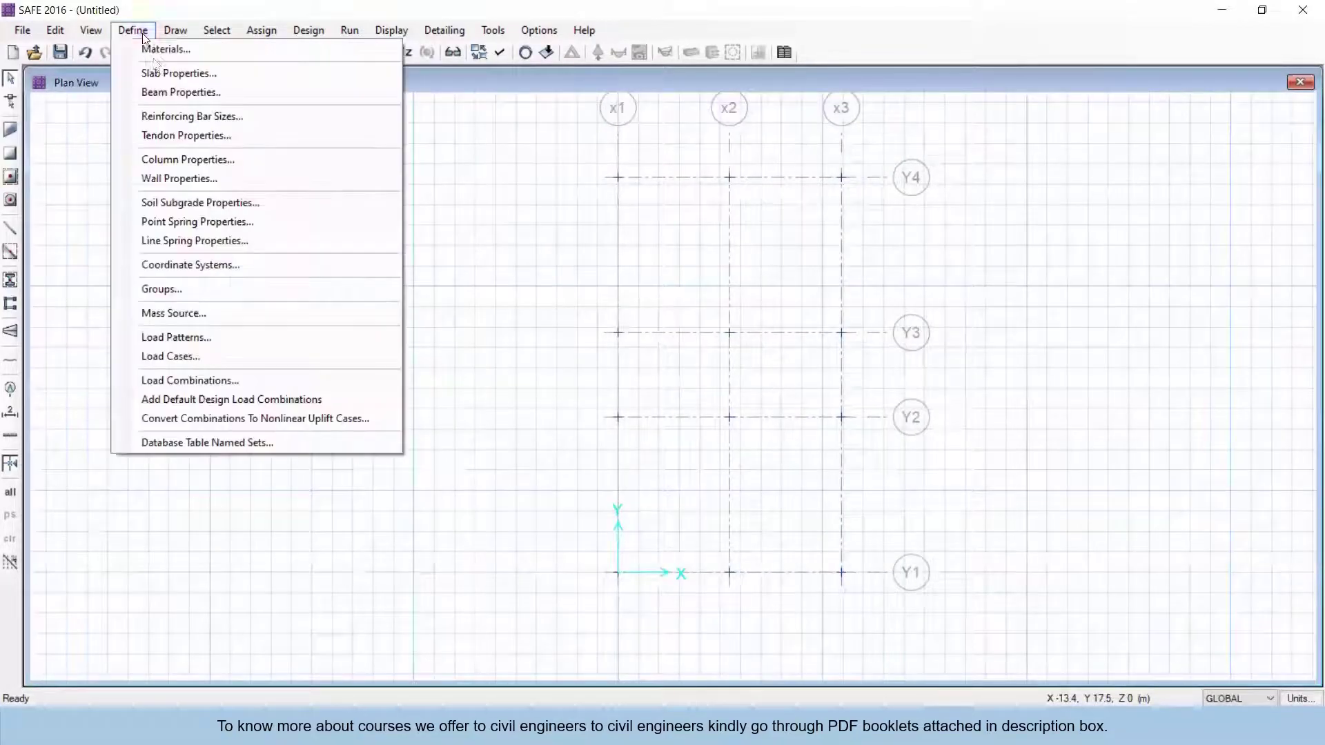
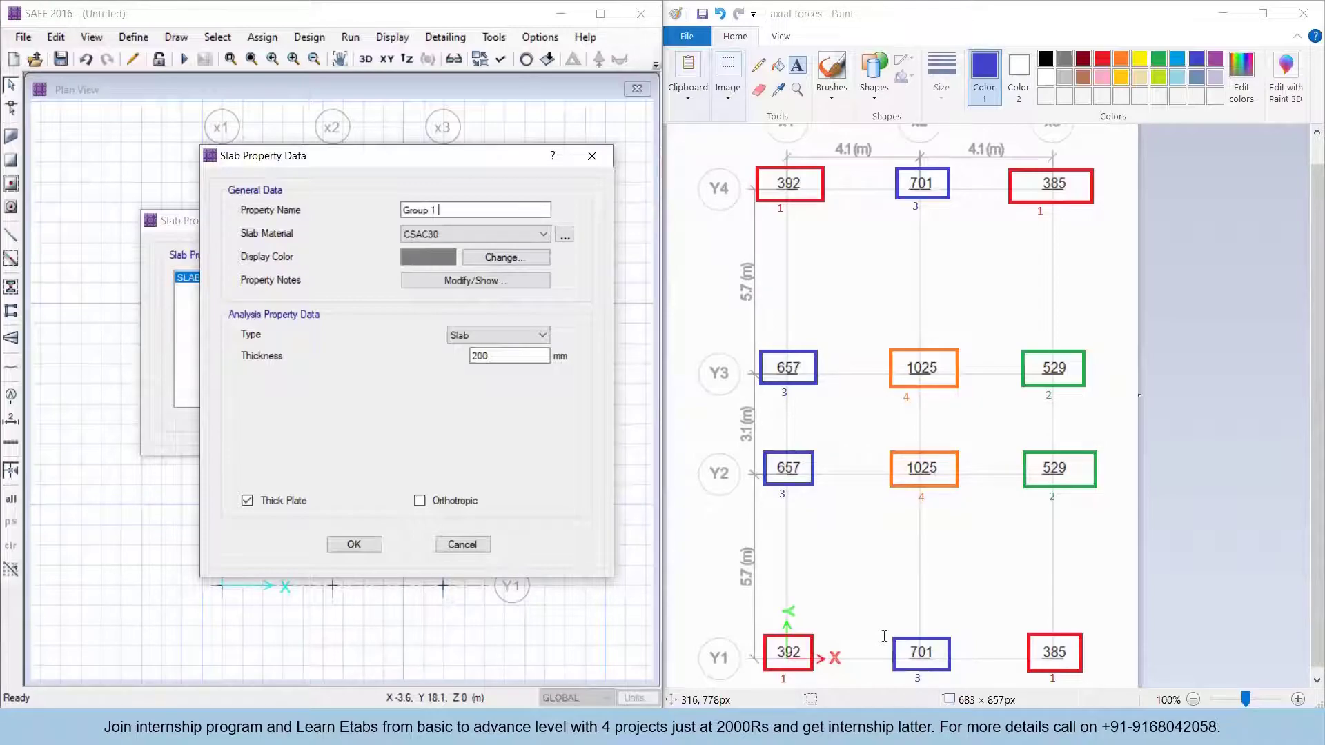
text(350)
click(426, 234)
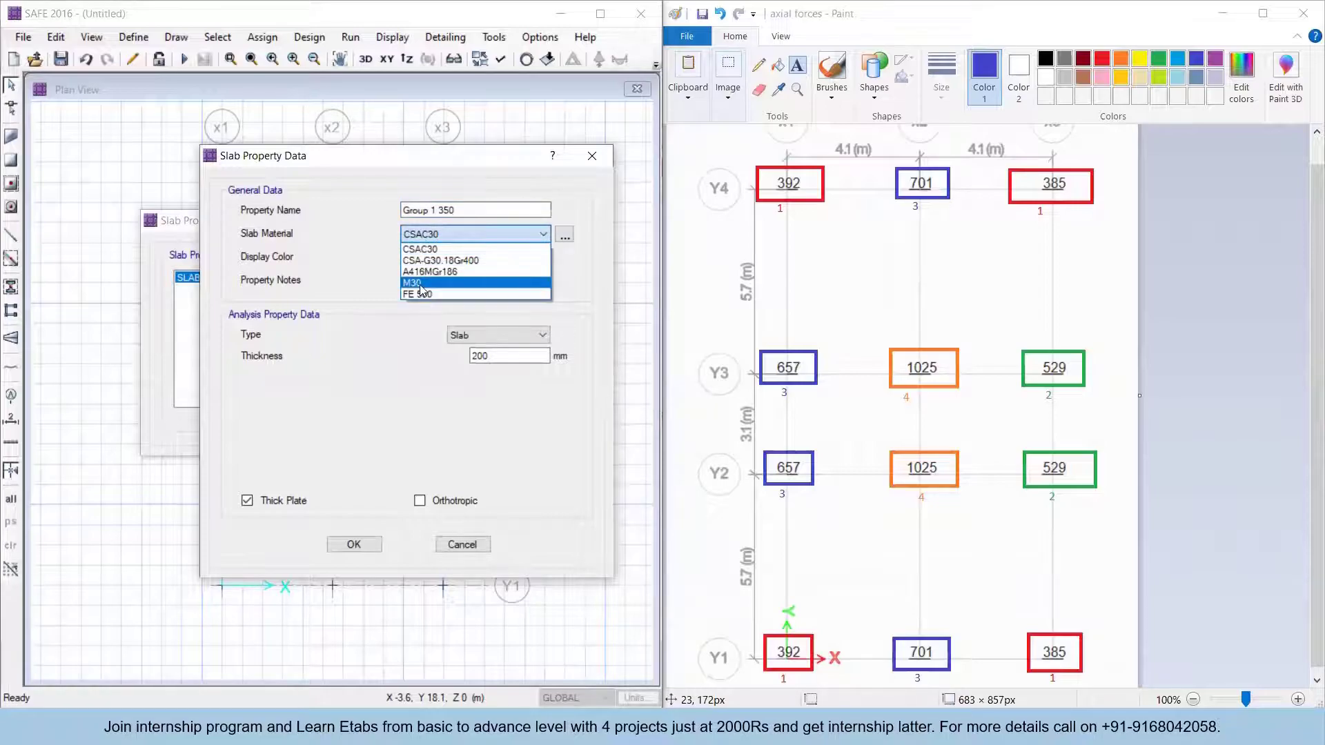
click(422, 284)
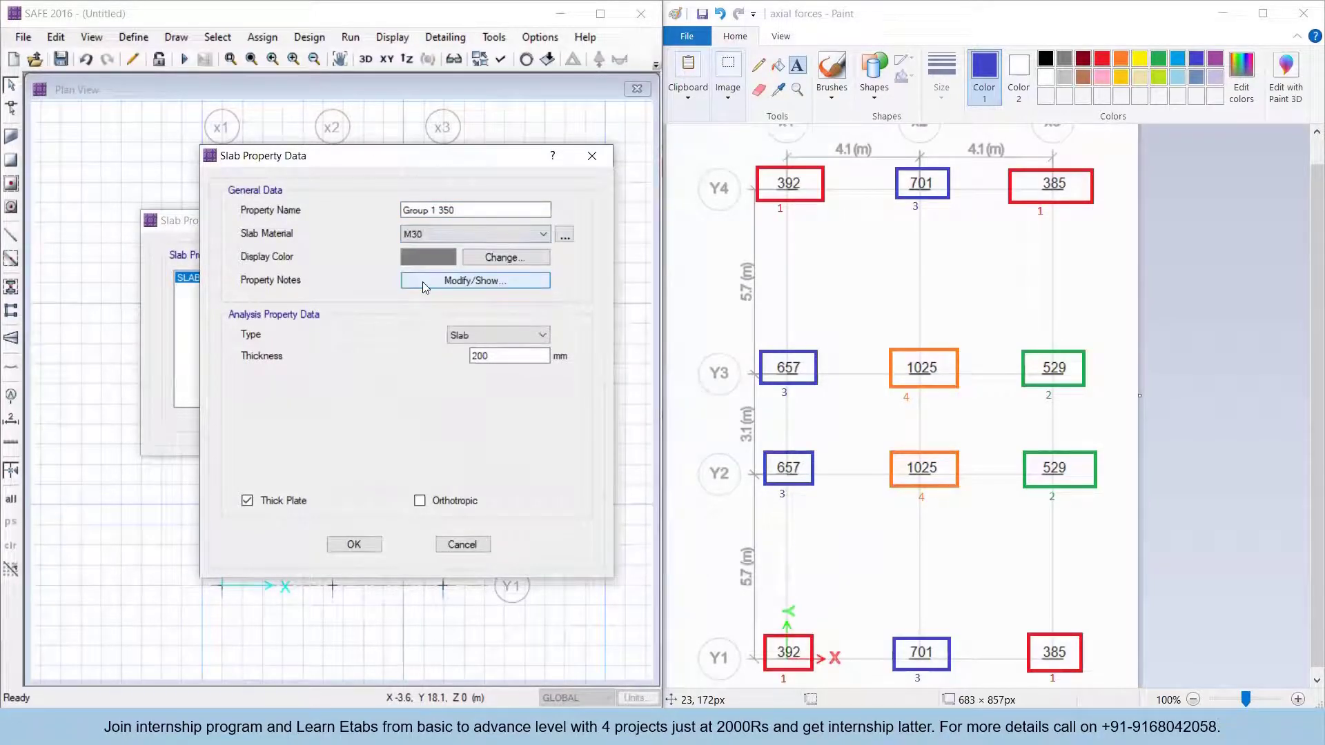
click(490, 334)
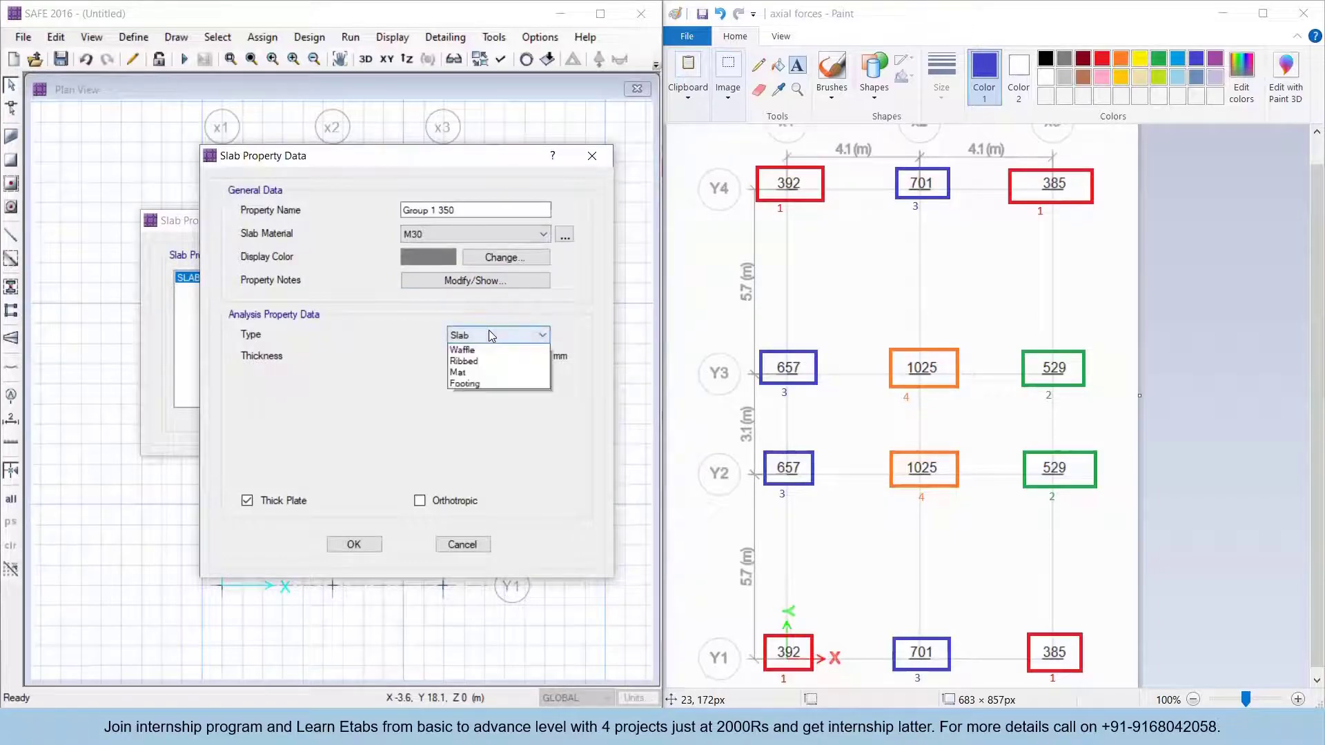
click(472, 420)
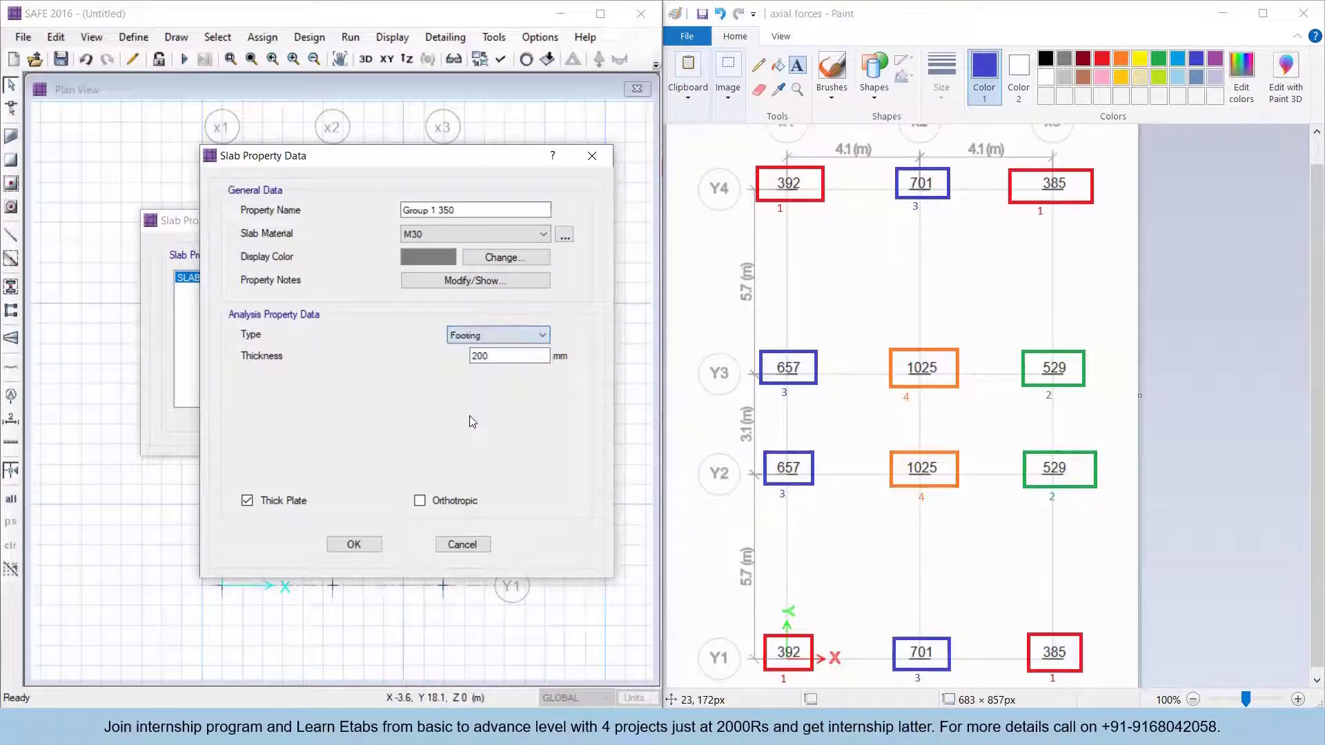
Set the Group 1 350 footing thickness to 350 mm, disable Thick Plate and save the property
double_click(511, 353)
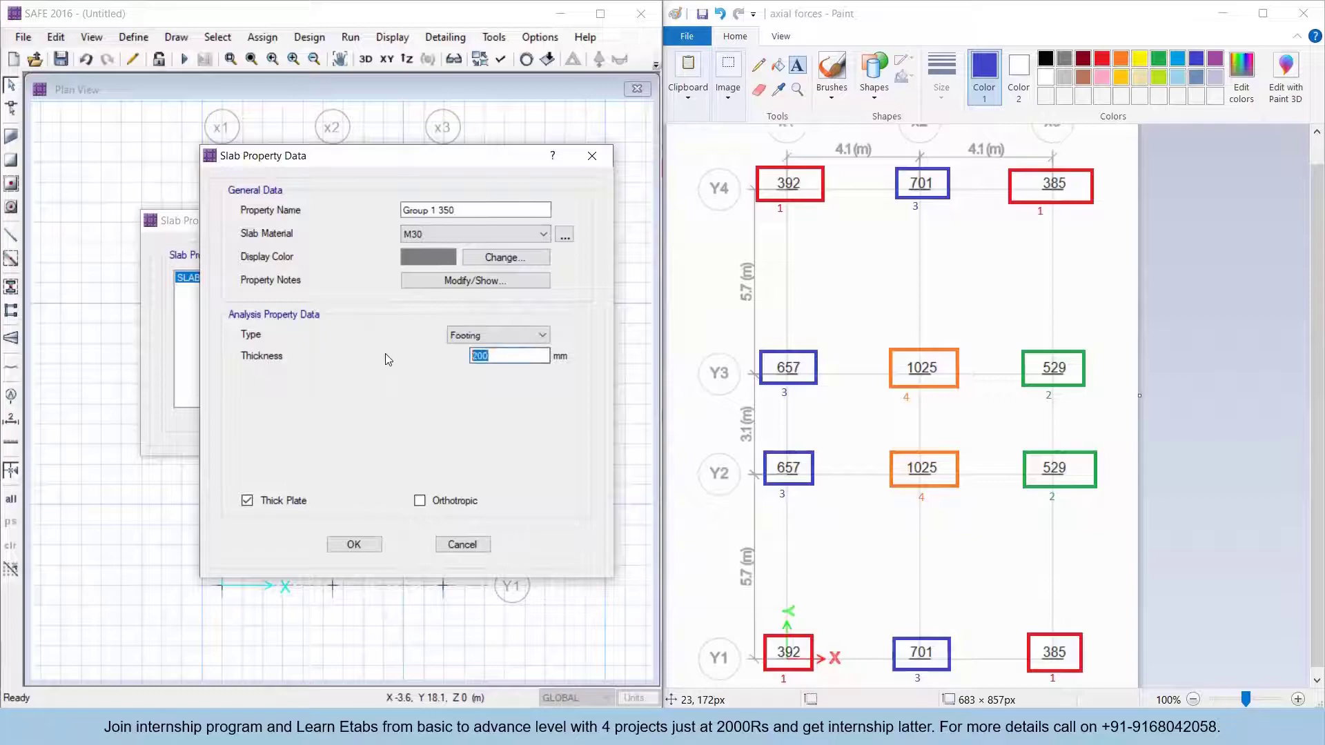
text(350)
click(301, 511)
drag(429, 163, 479, 157)
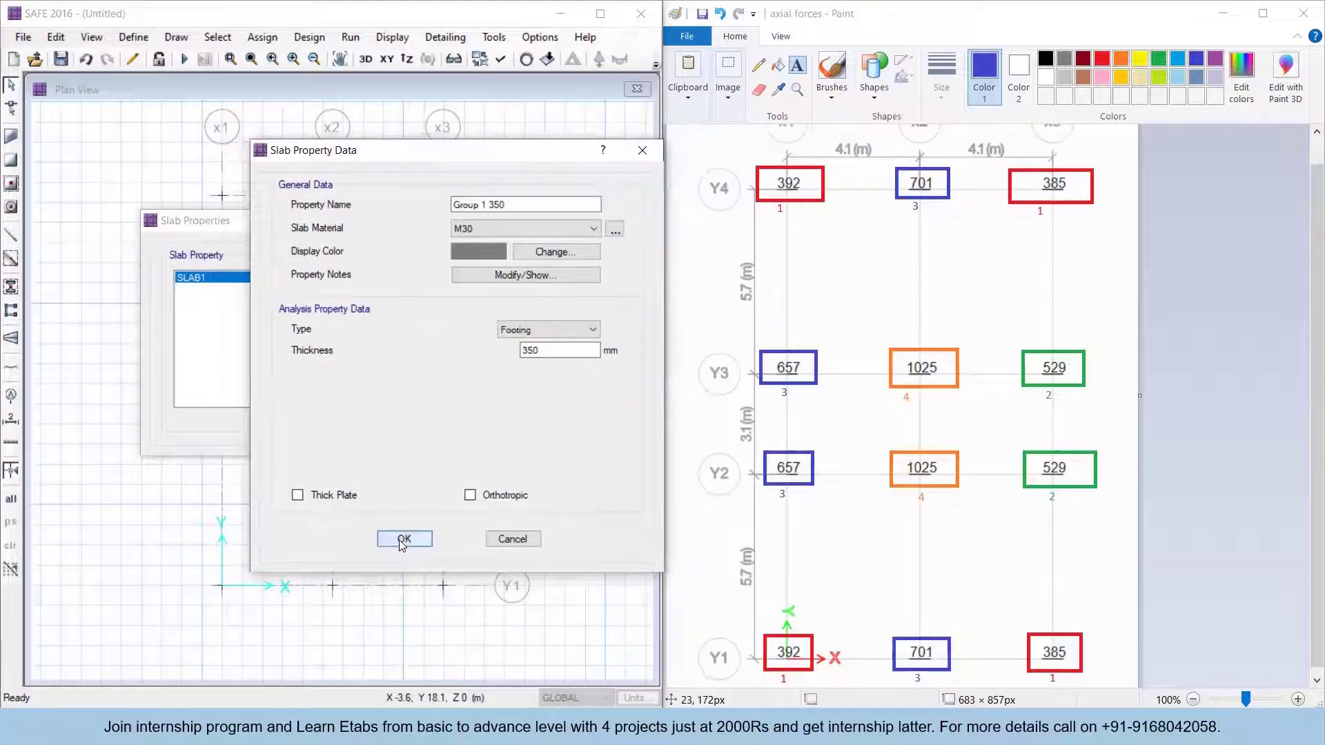
click(402, 540)
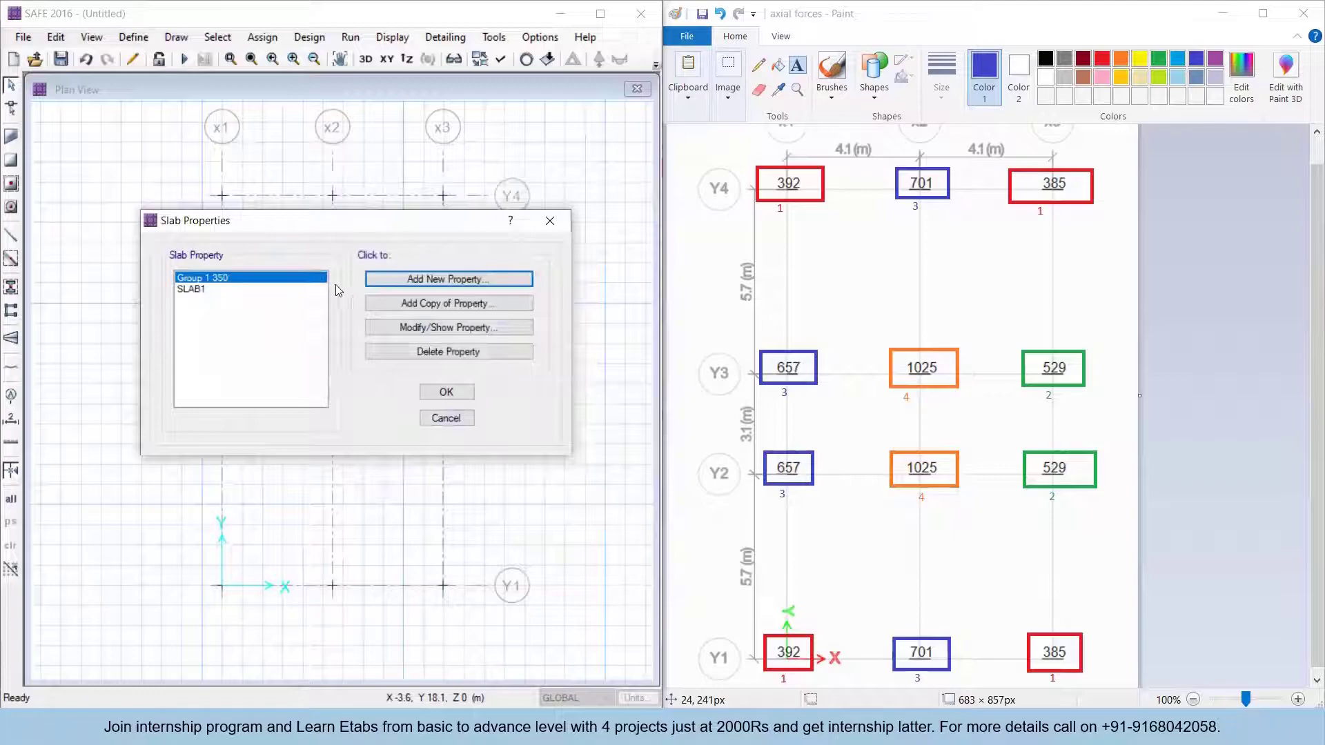
Add a copy of the Group 1 350 slab property named Group 2 350
click(453, 304)
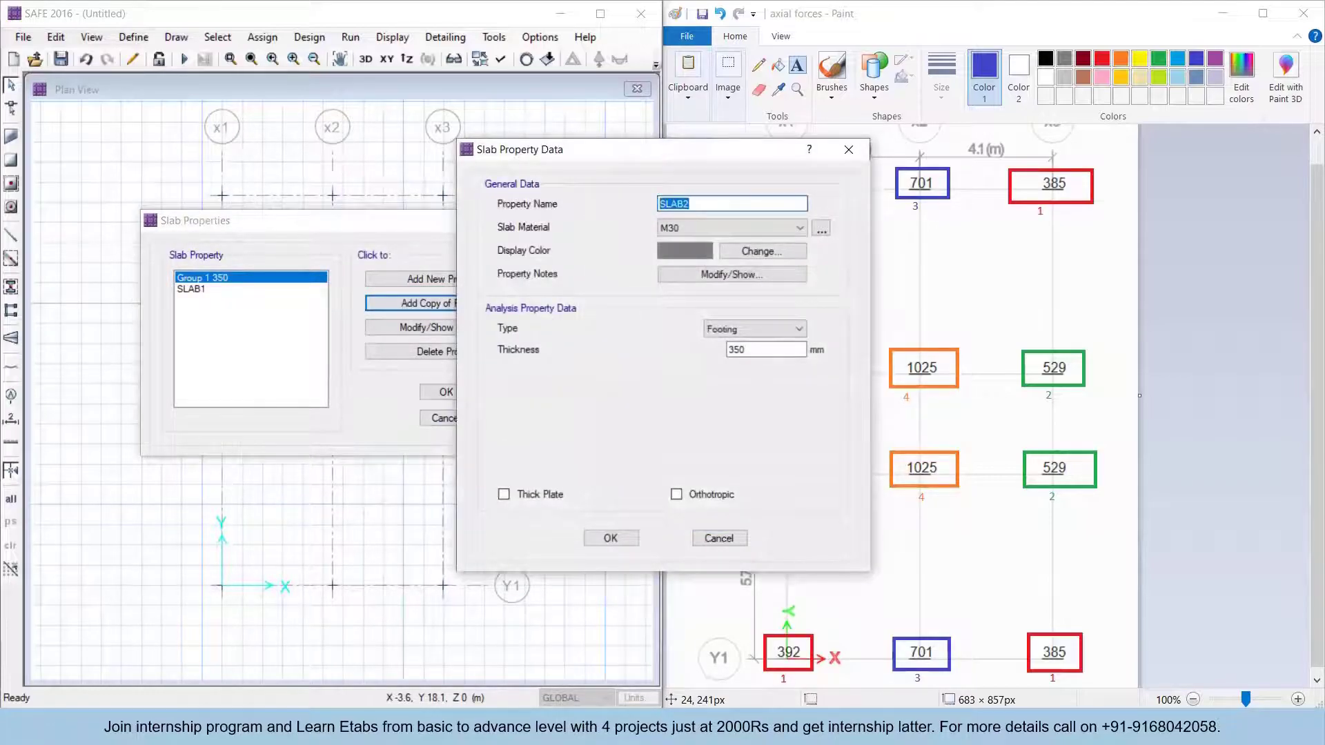
text(Group 2 350)
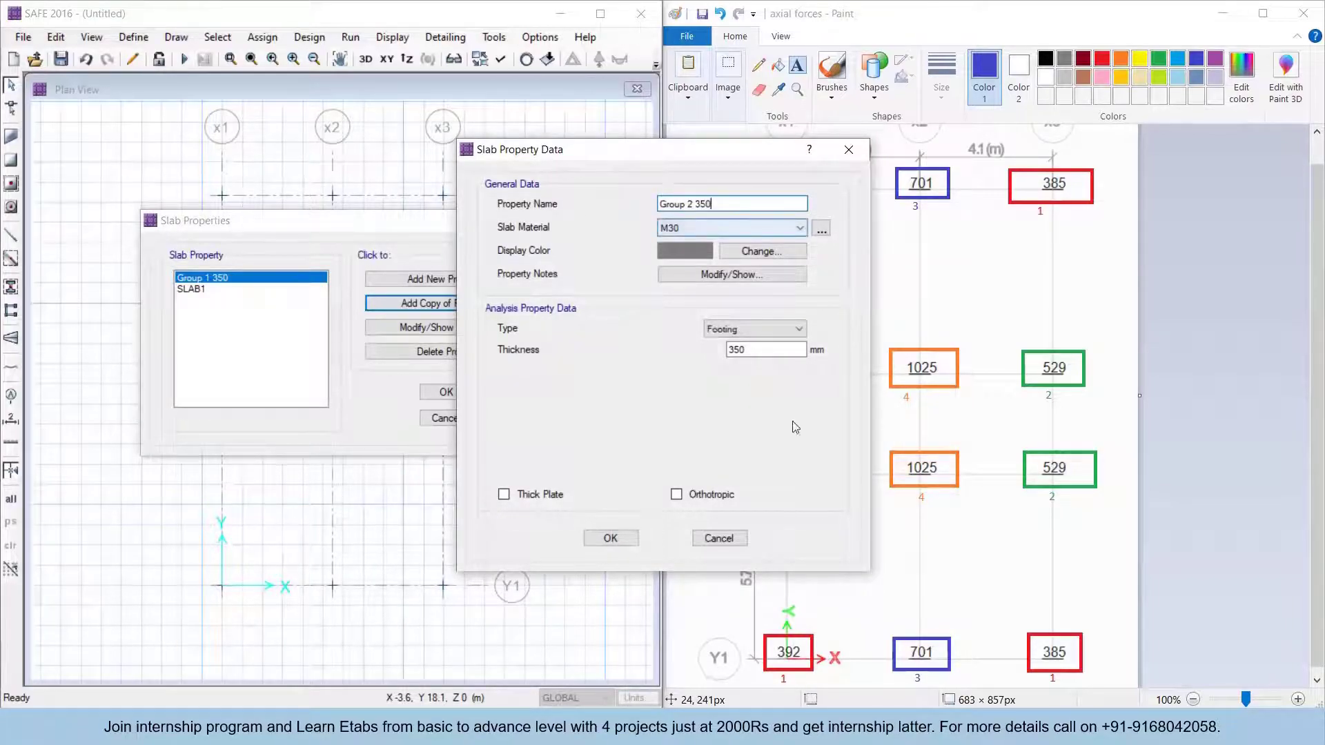
click(625, 537)
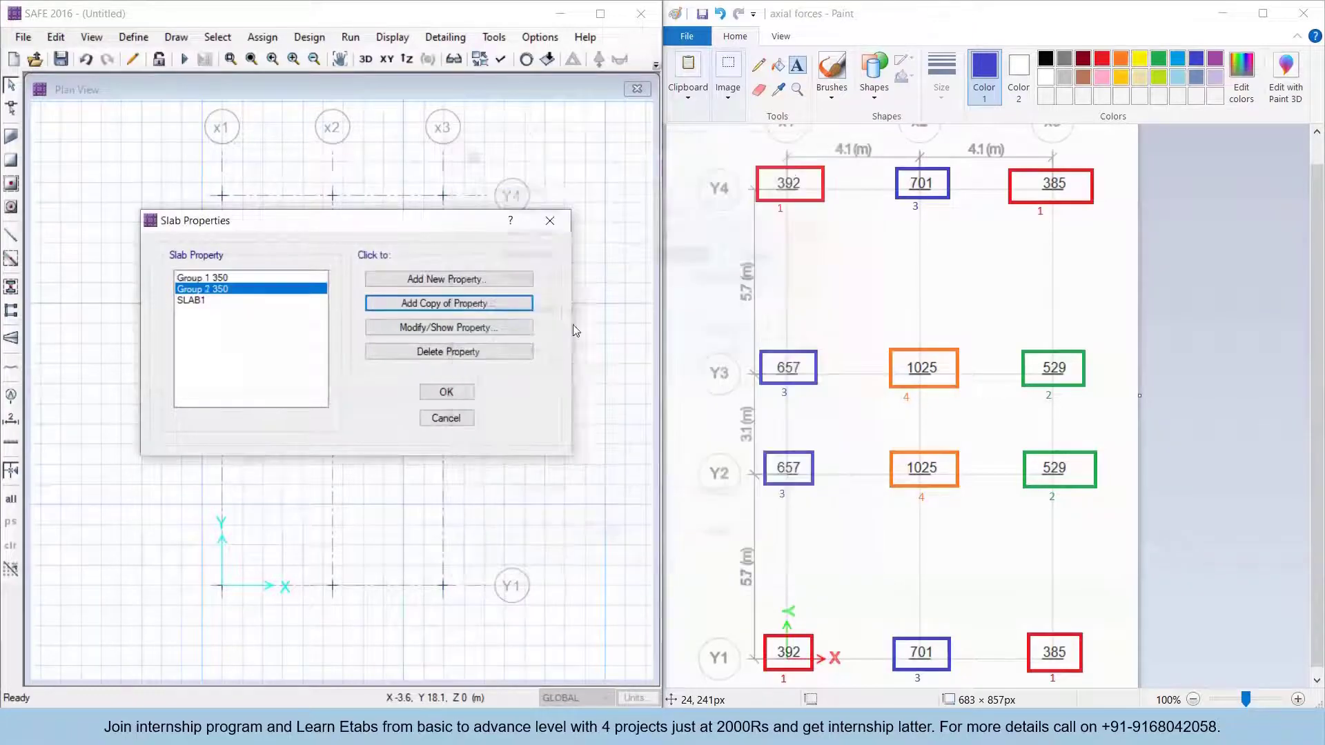
Add a copy of the Group 2 350 slab property named Group 3 400 with a thickness of 400 mm
click(435, 306)
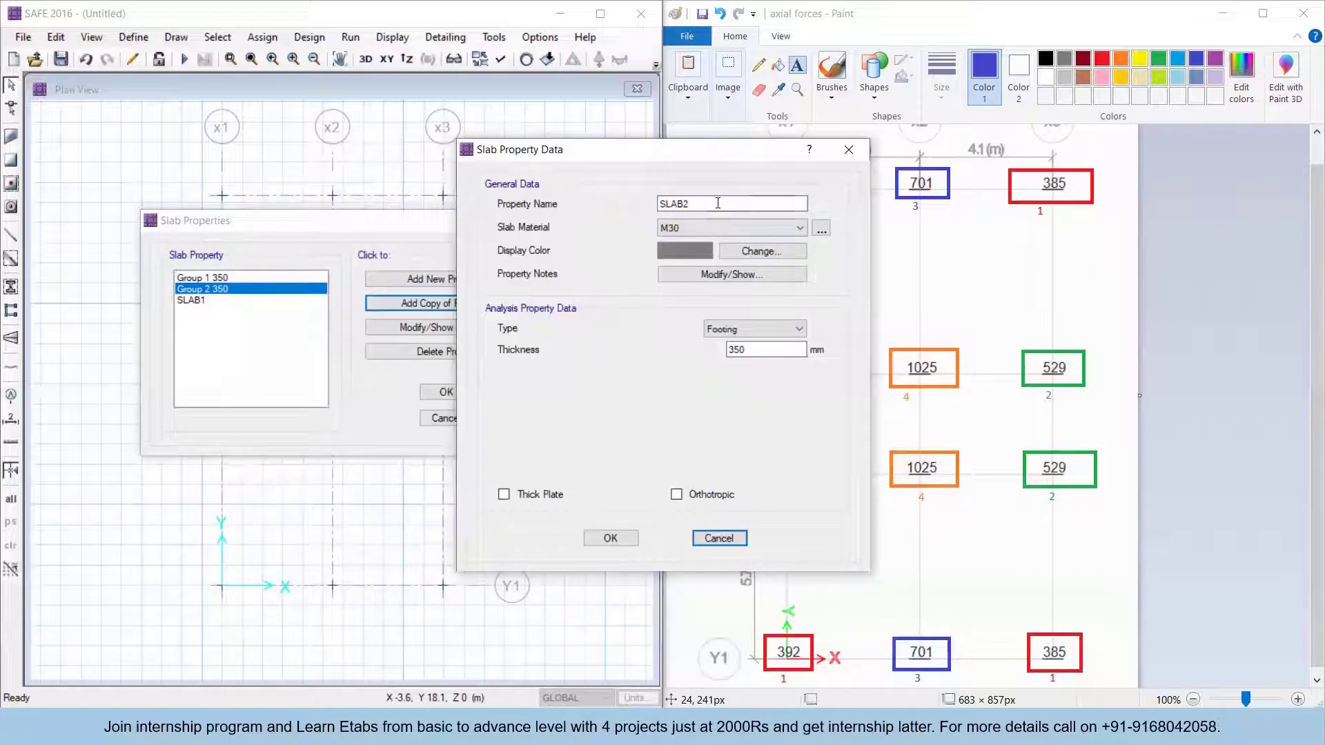
text(Group 3 400)
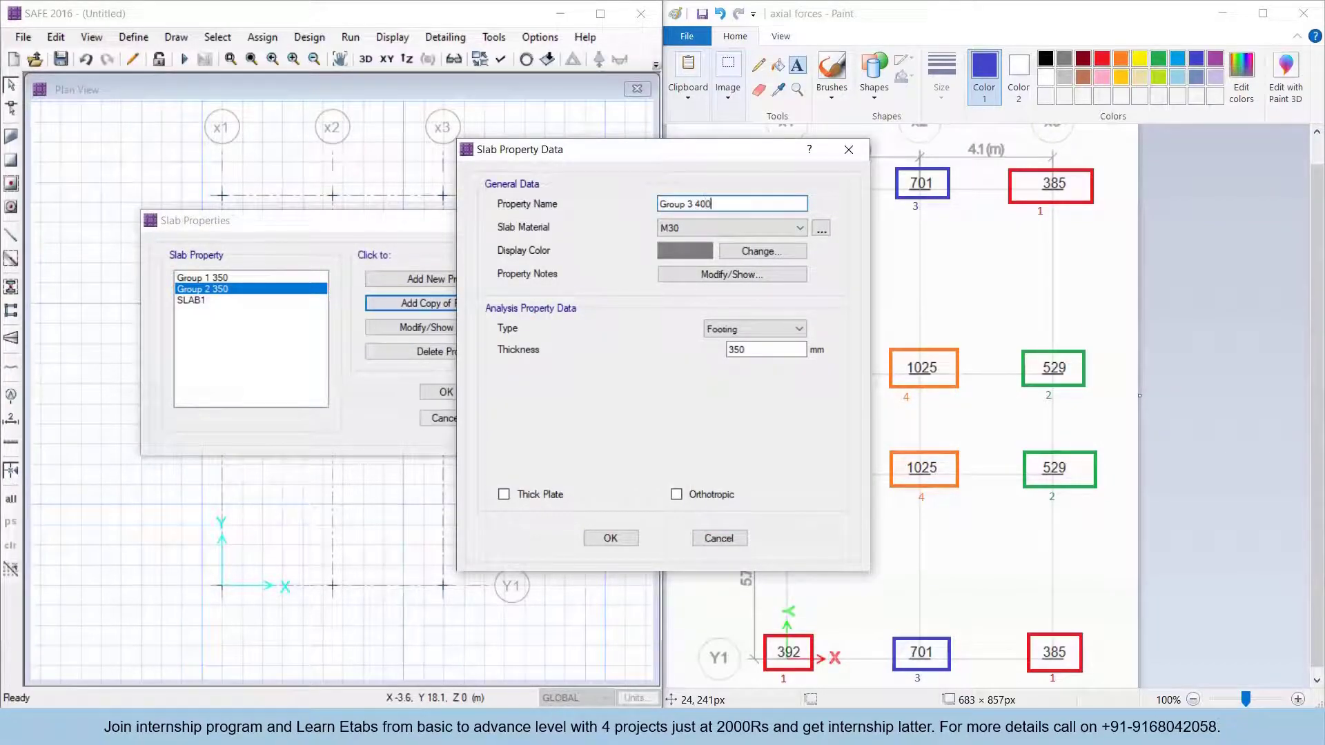
click(762, 328)
click(764, 334)
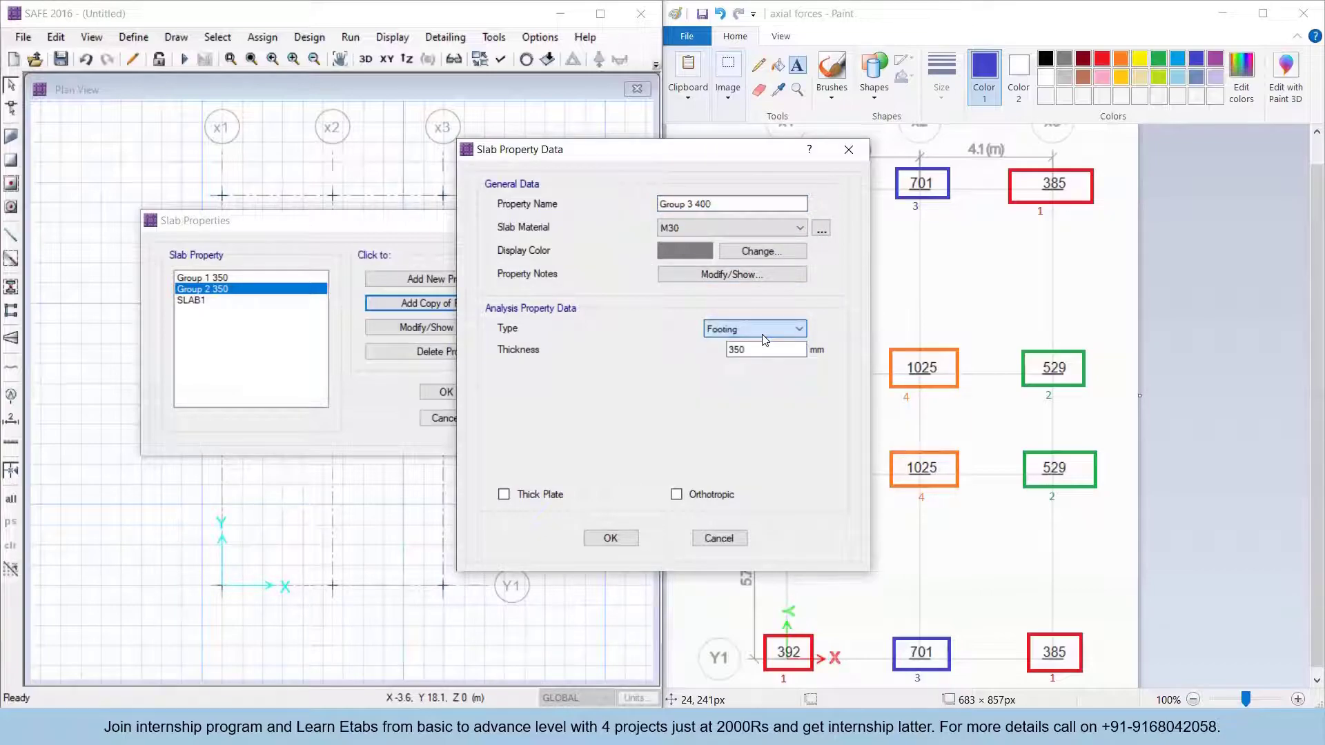
double_click(759, 350)
text(400)
key(Return)
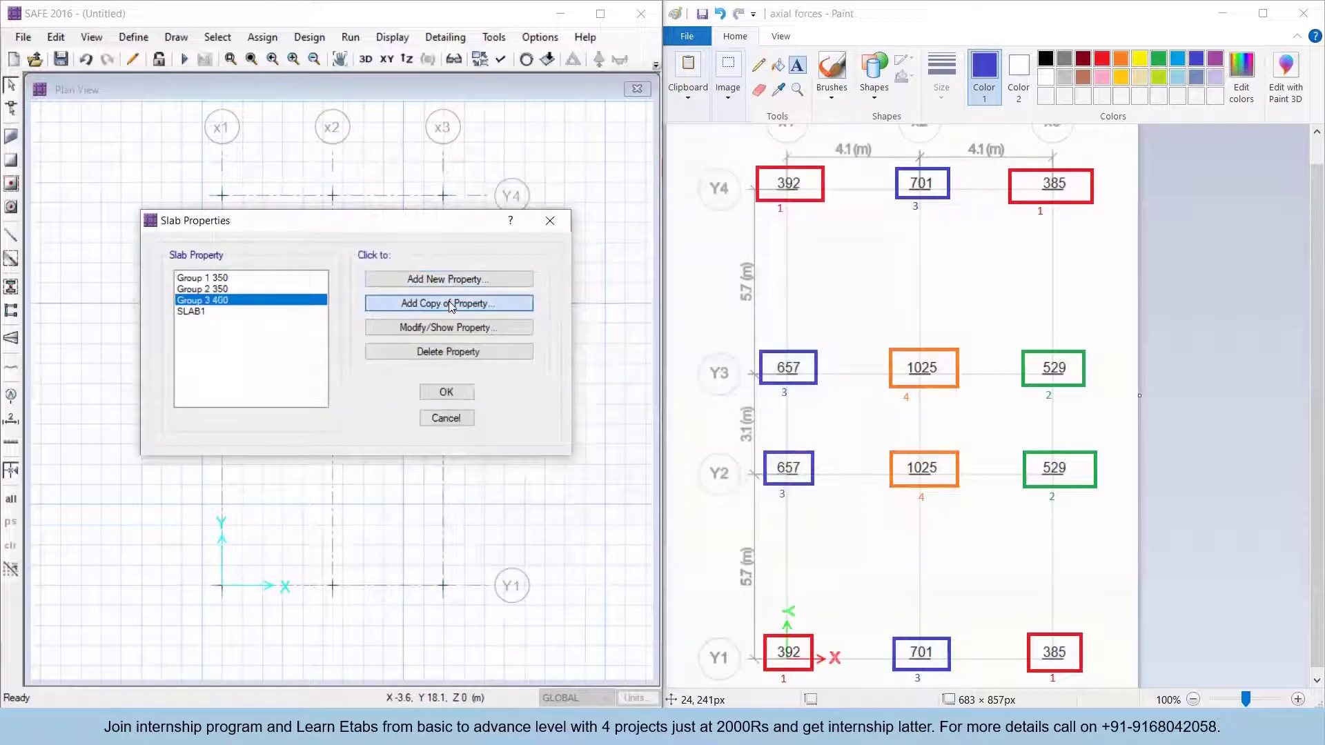
Add a copy of the Group 3 400 slab property named Group 4 500 with a thickness of 500 mm
click(449, 303)
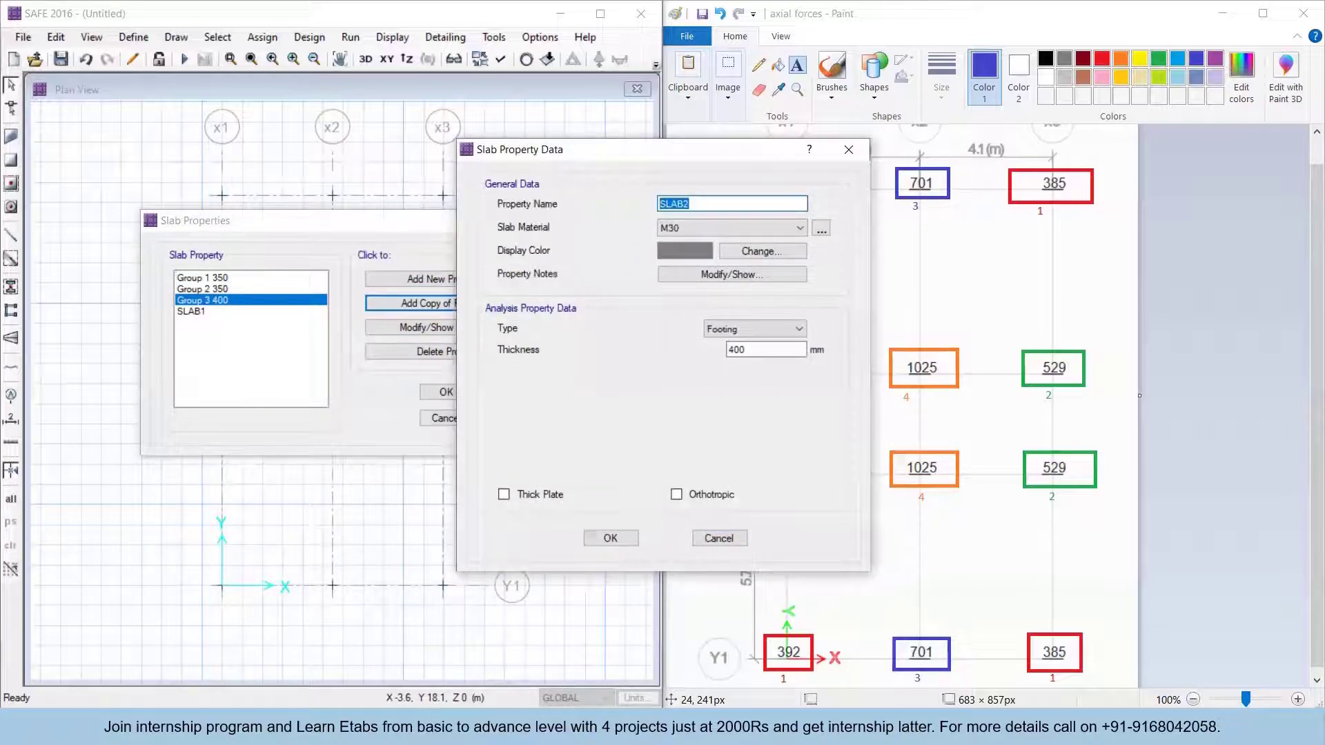
text(Group 500)
click(690, 205)
text(4 500)
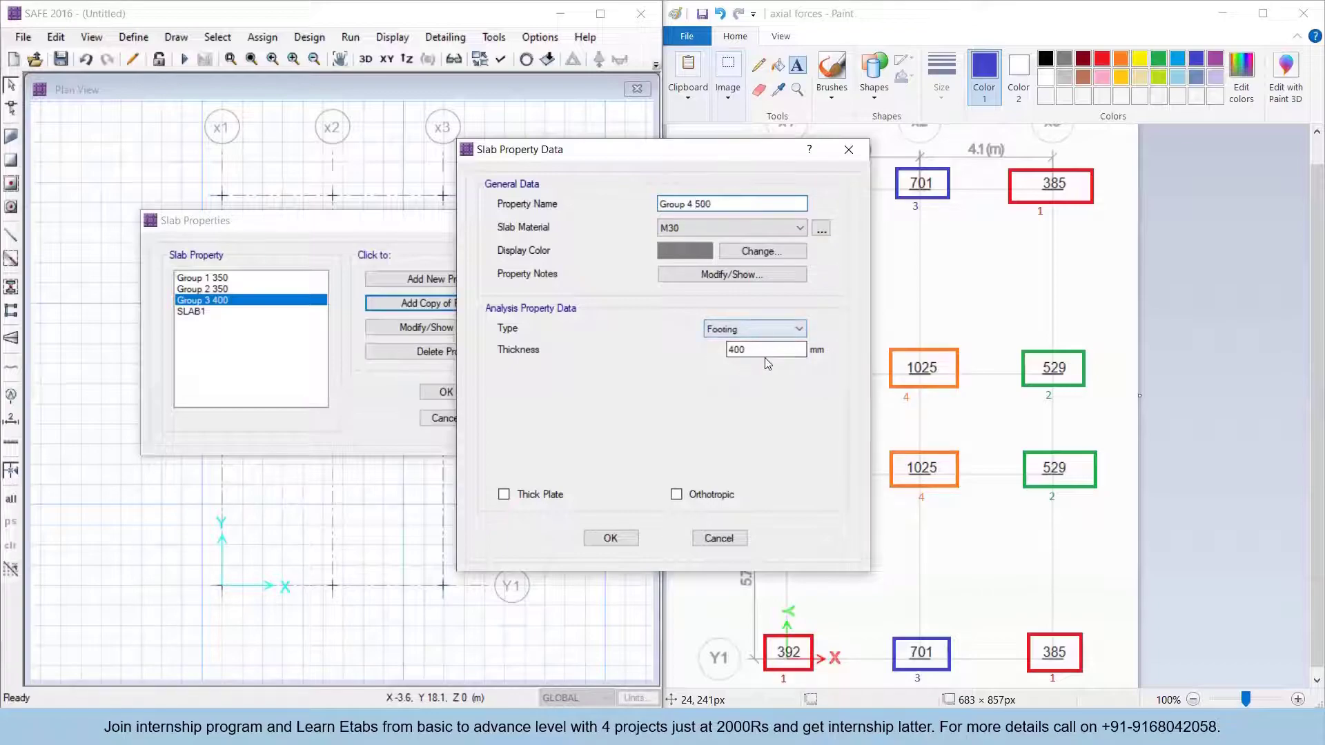
double_click(741, 350)
text(500)
click(610, 537)
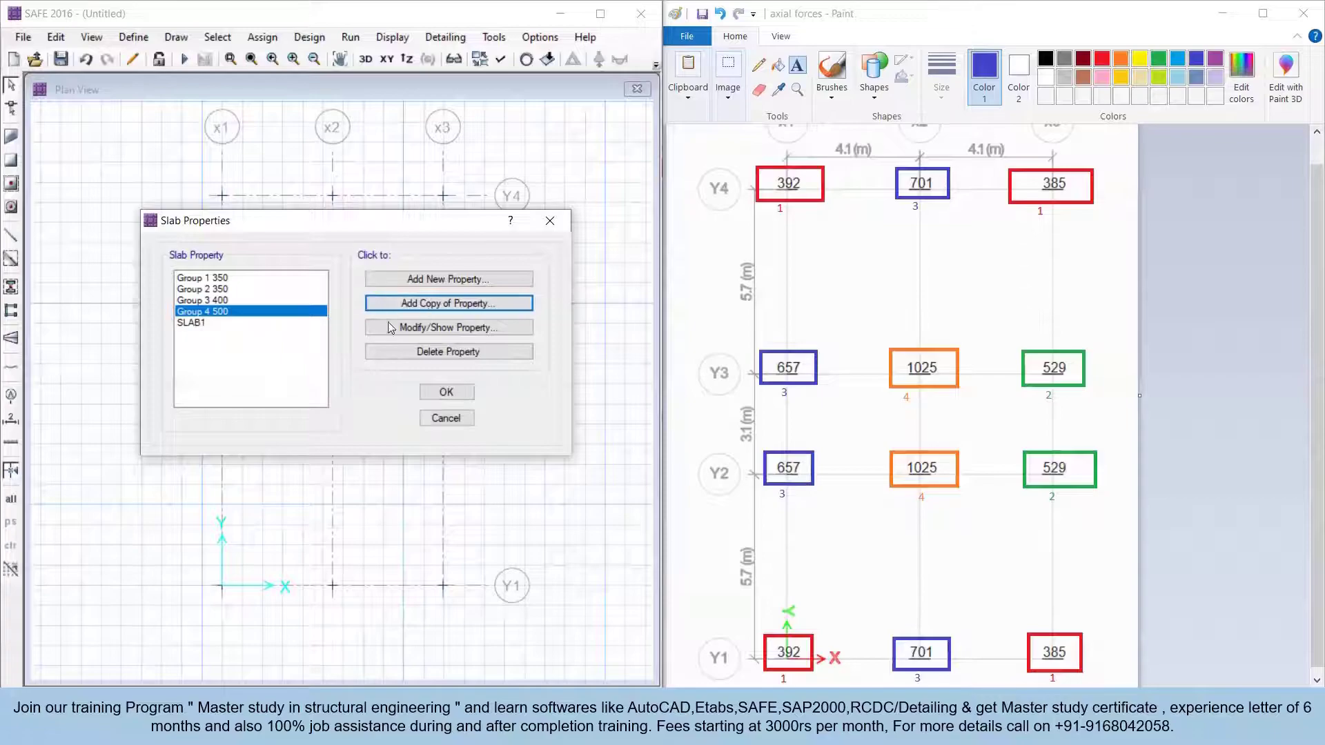
Add a new slab property named Col with M30 as its material and Stiff as its type
click(429, 279)
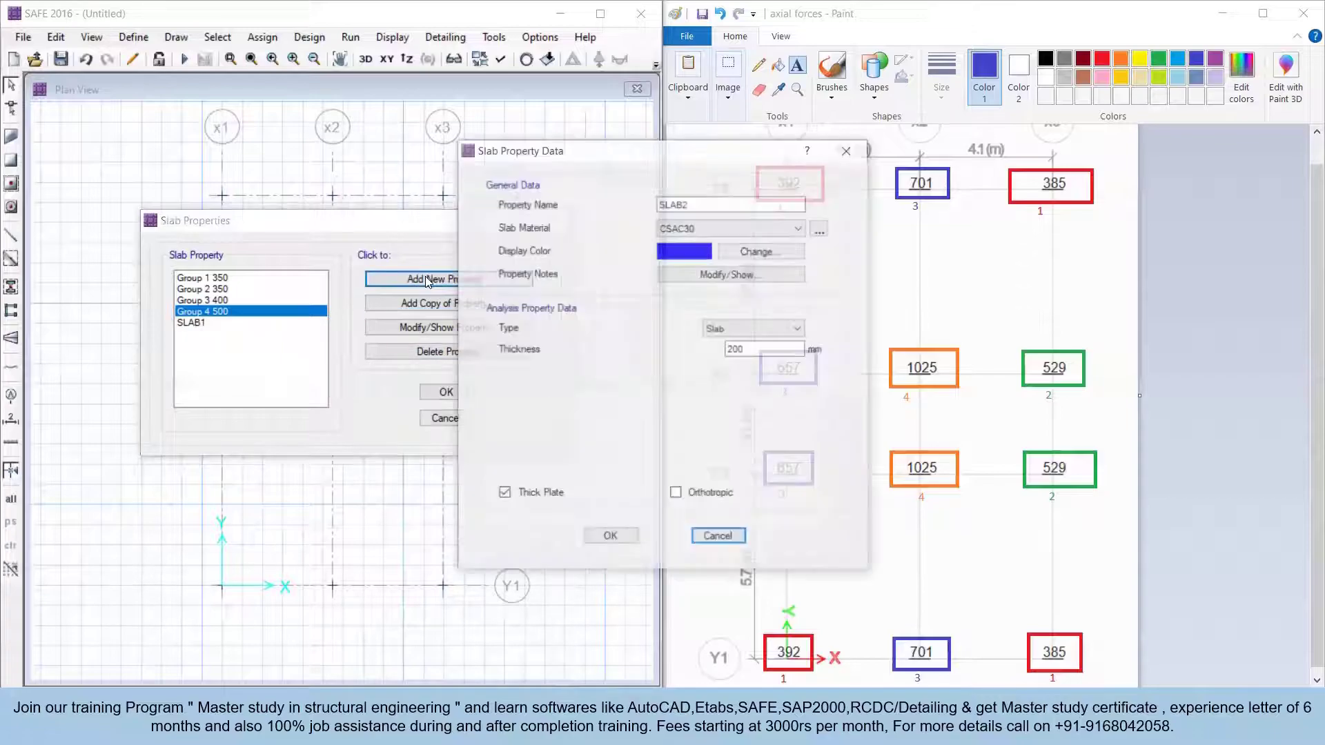
double_click(794, 203)
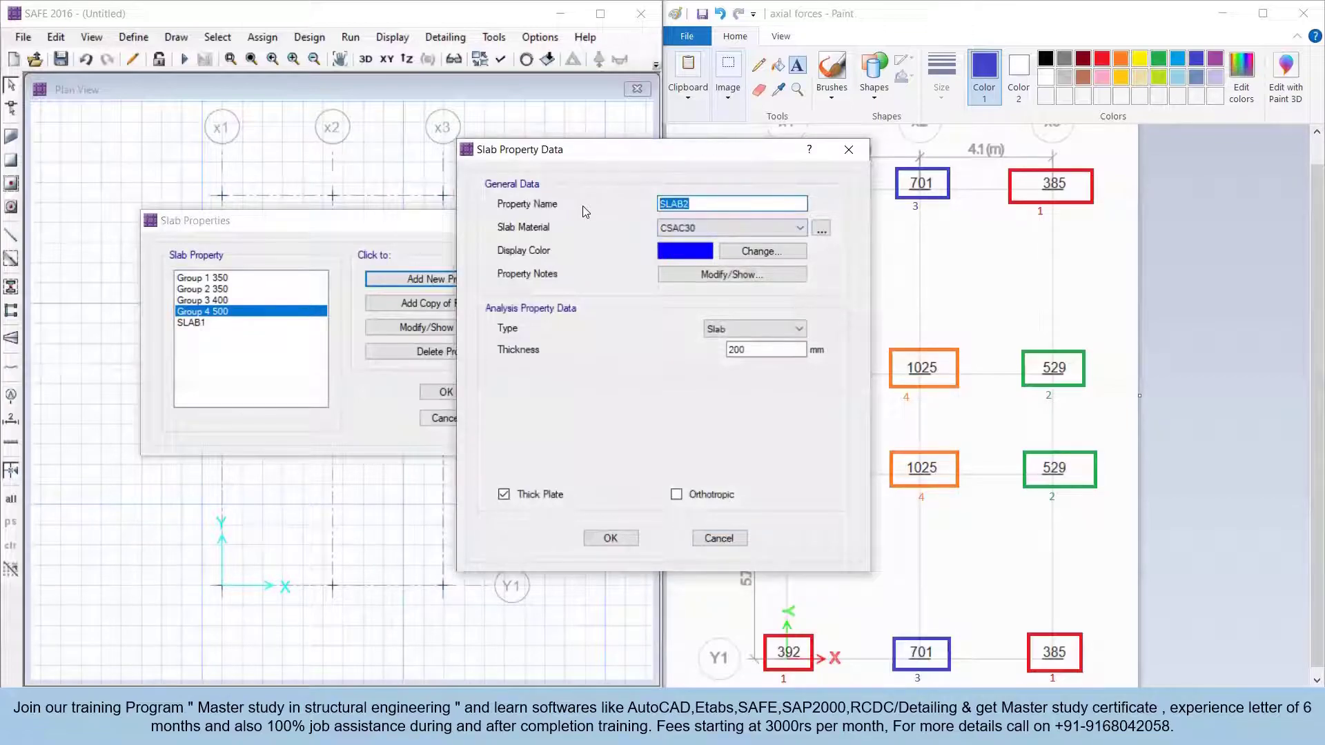
text(S)
click(710, 223)
key(Up)
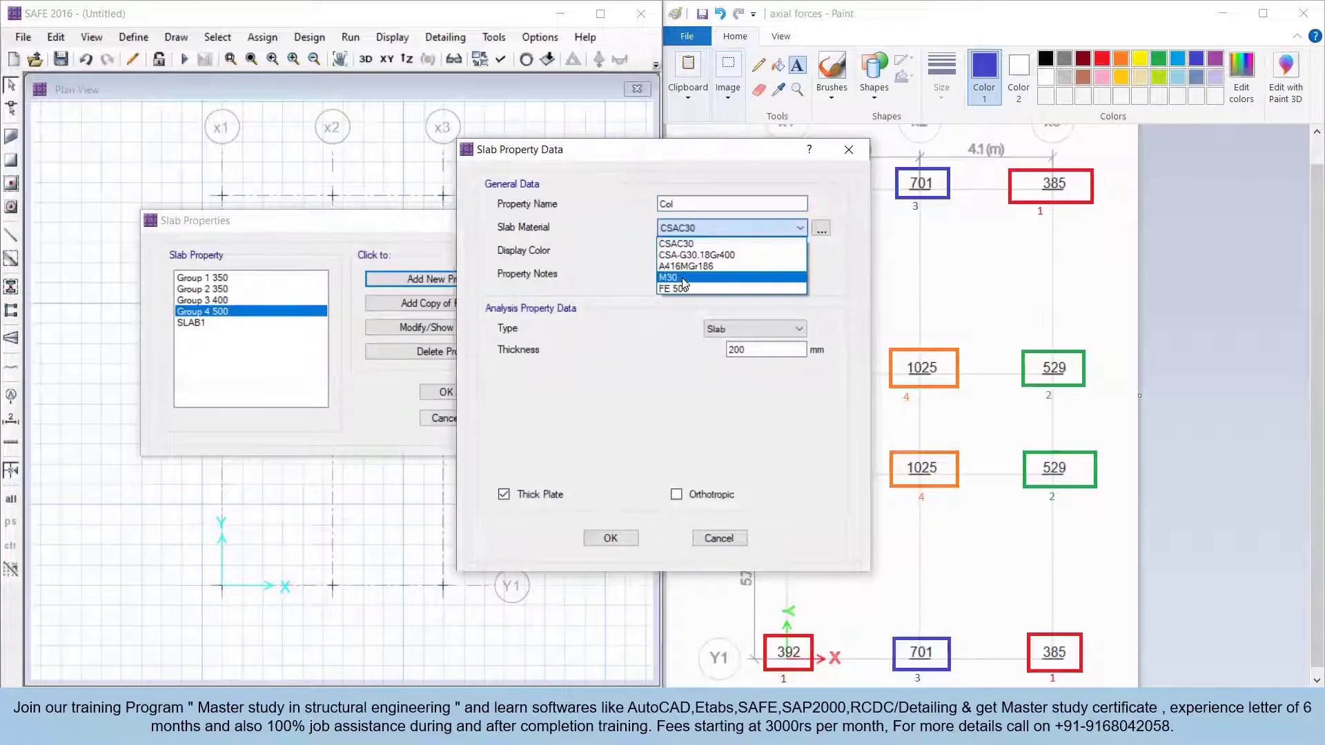
key(Return)
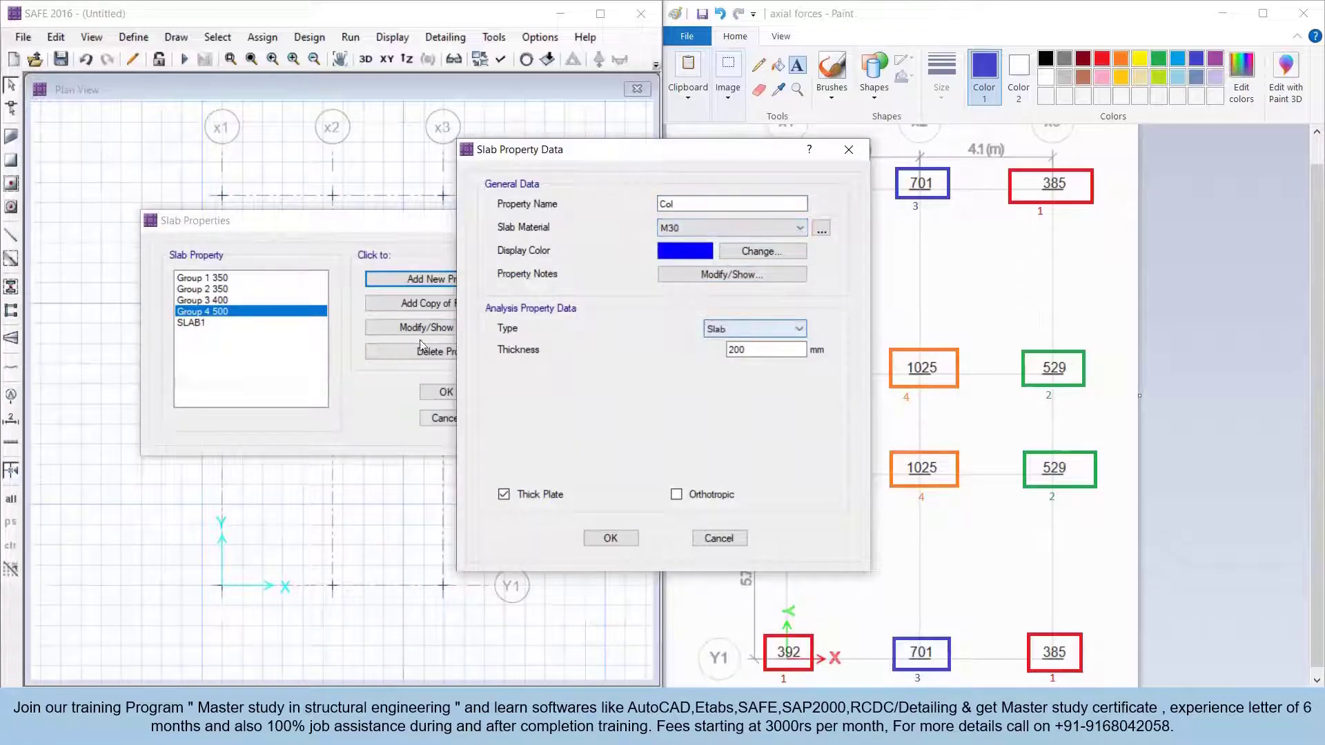
click(722, 329)
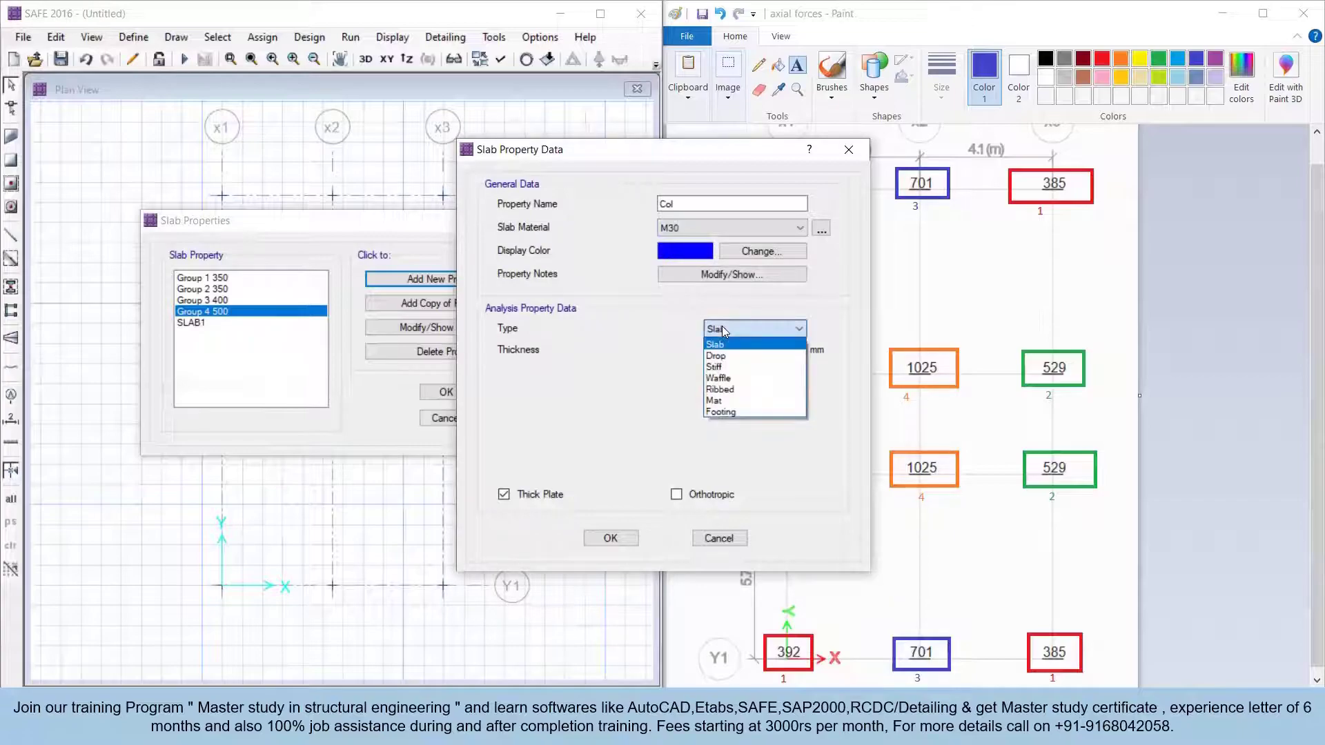
click(726, 371)
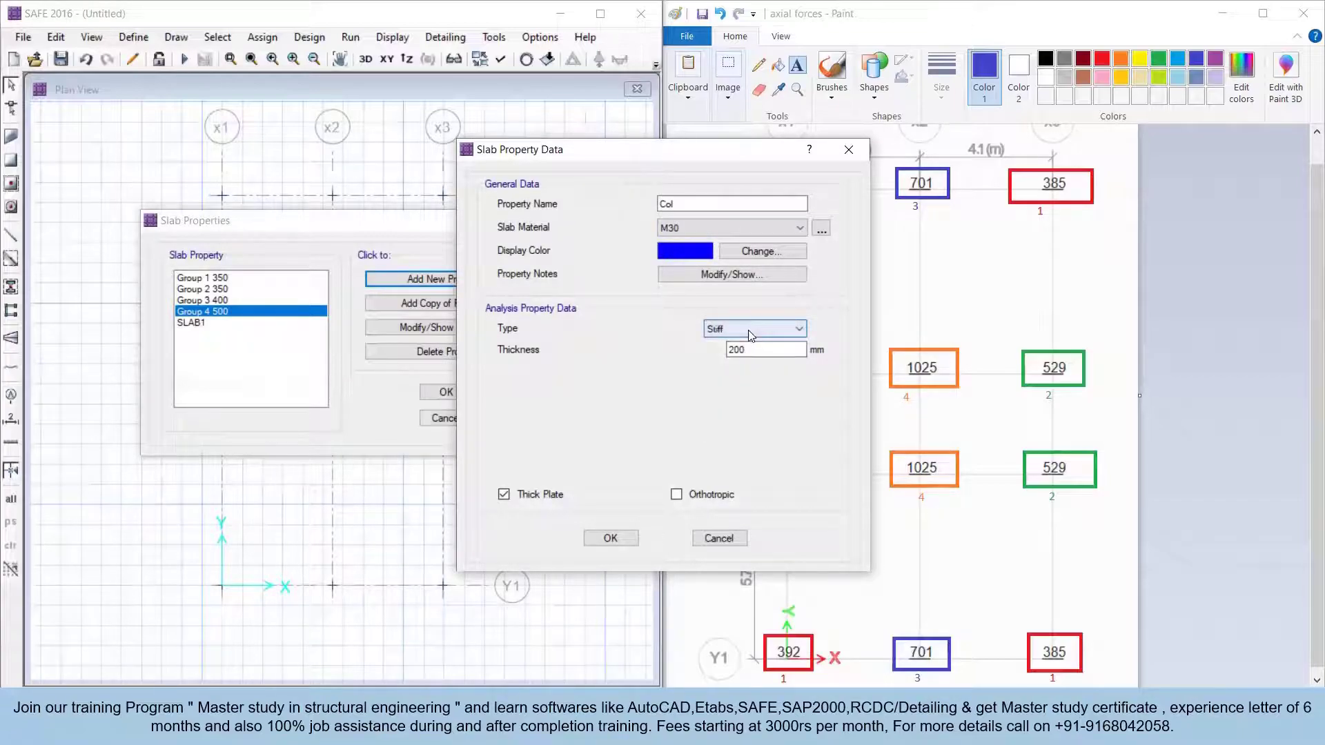
Set the Col property's thickness to 550 mm, disable Thick Plate and accept the slab properties
double_click(745, 350)
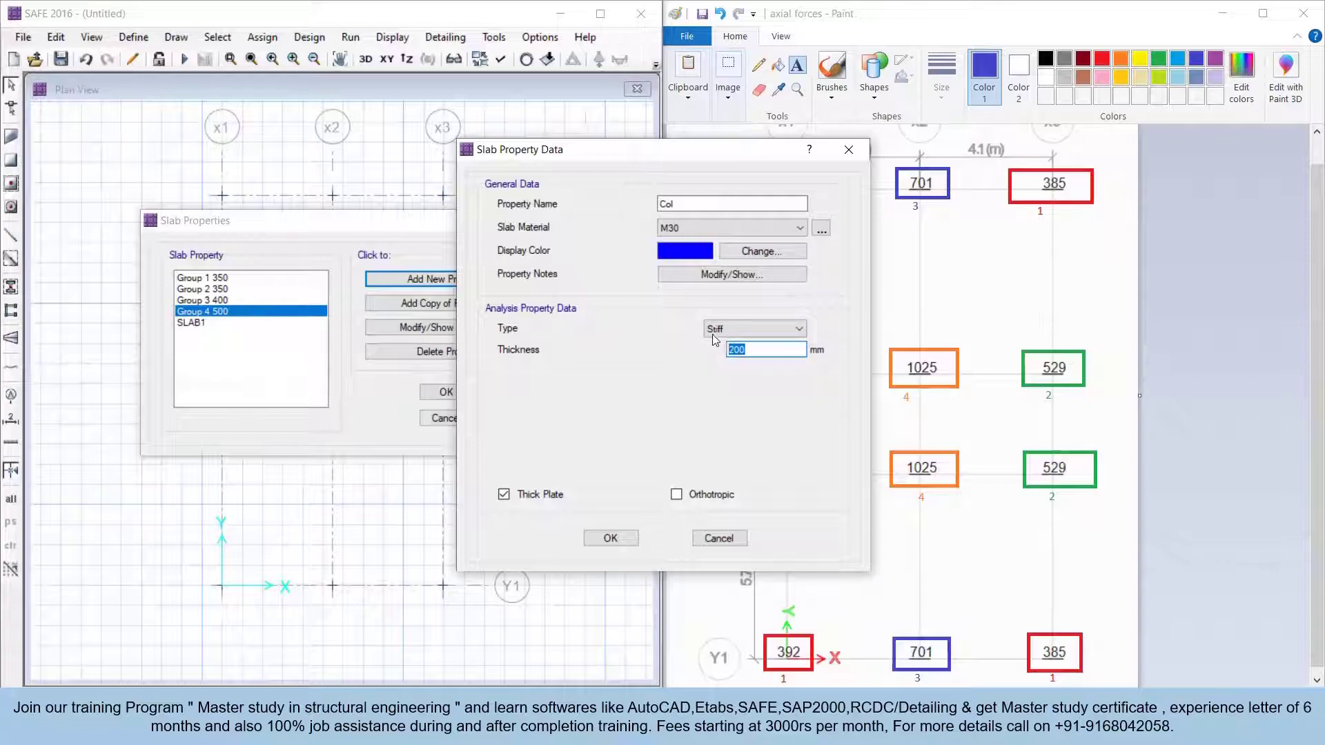
text(550)
click(538, 495)
click(612, 538)
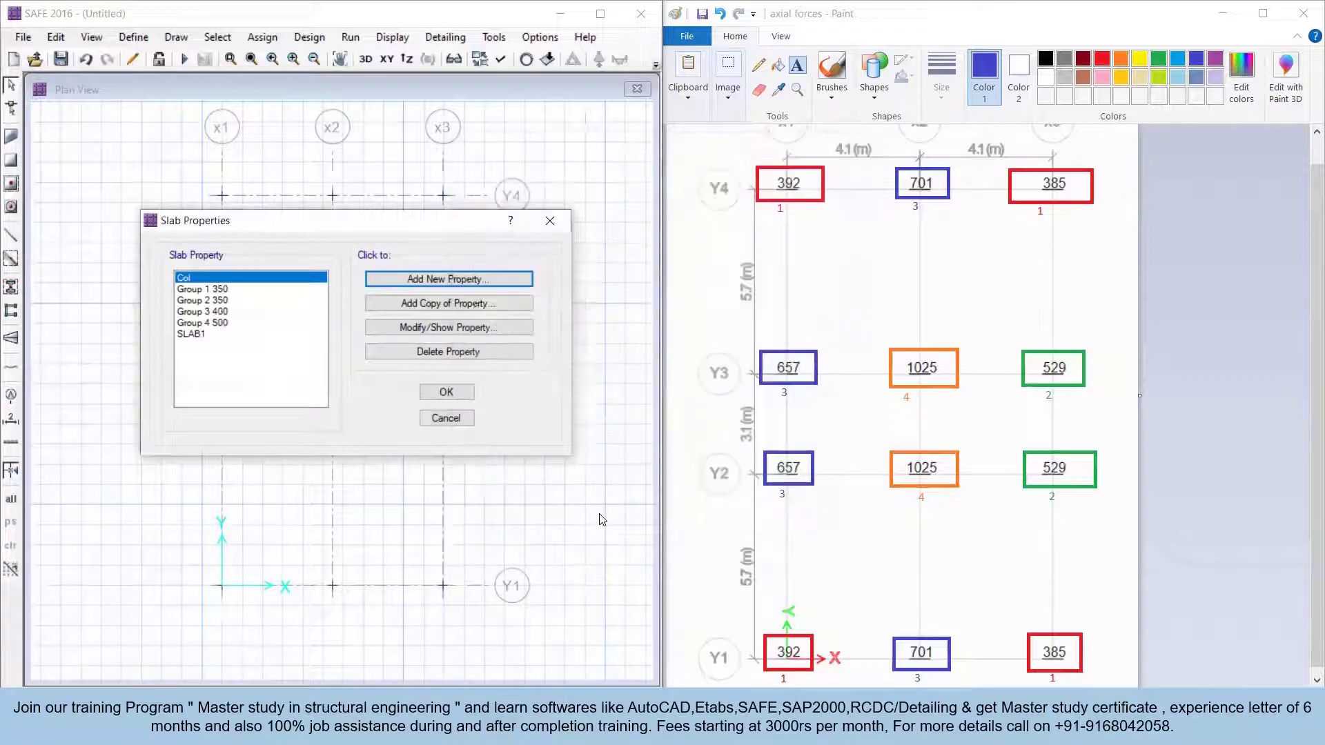
click(446, 391)
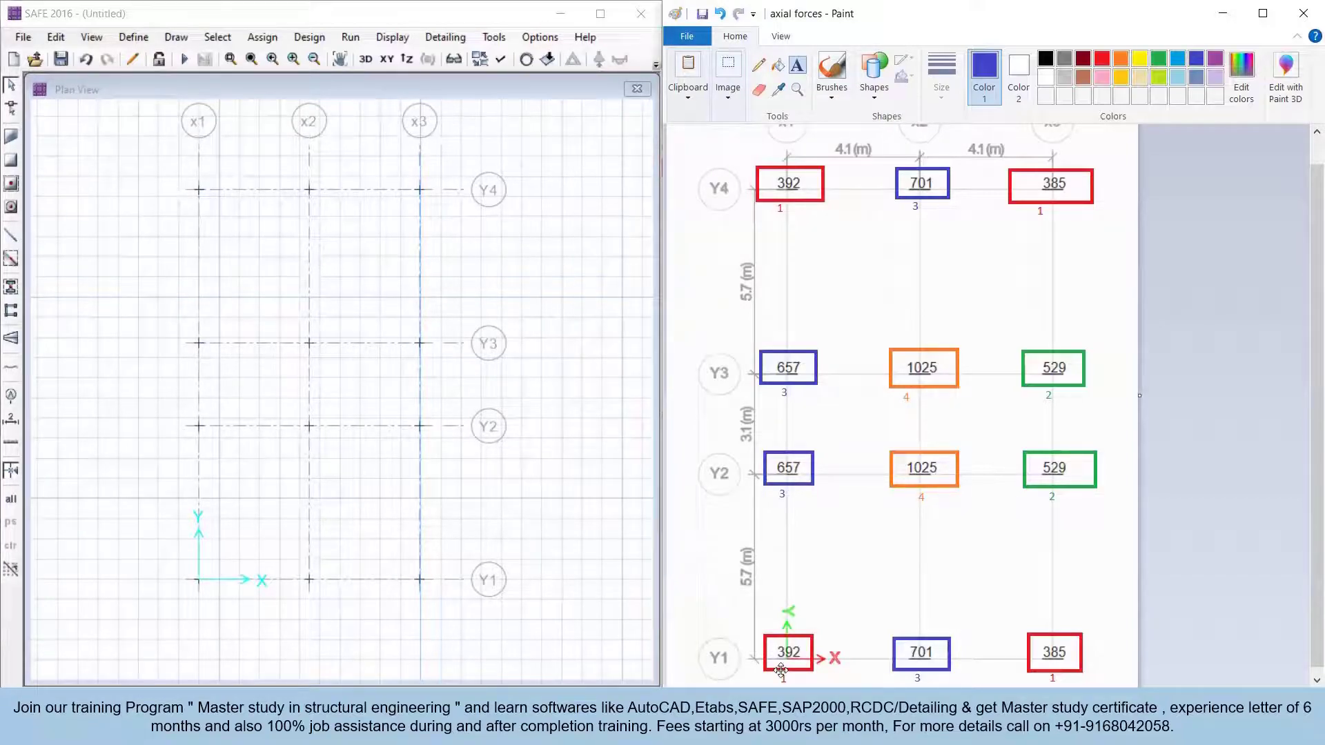
Switch to ETABS, examine the column orientations on the G-level plan at Z = 3 m, and return to SAFE
mouse_move(756, 731)
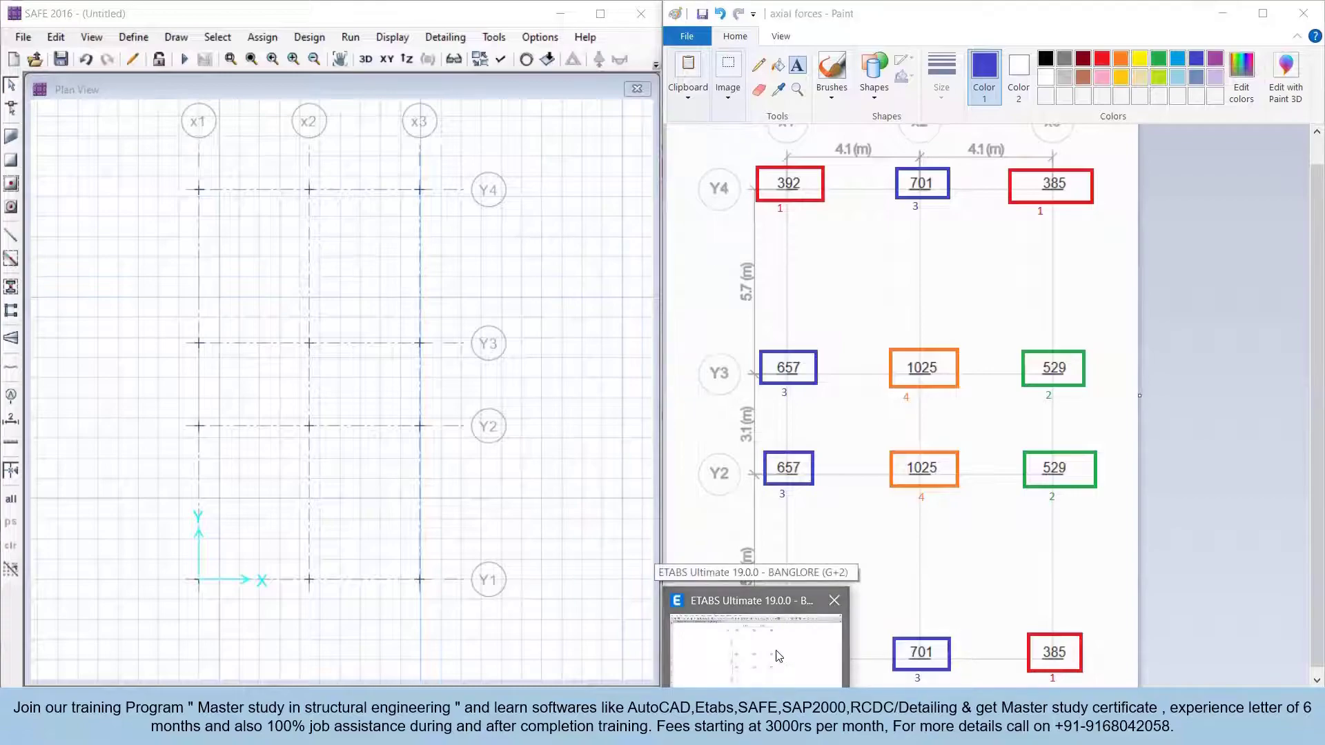
click(778, 656)
click(703, 543)
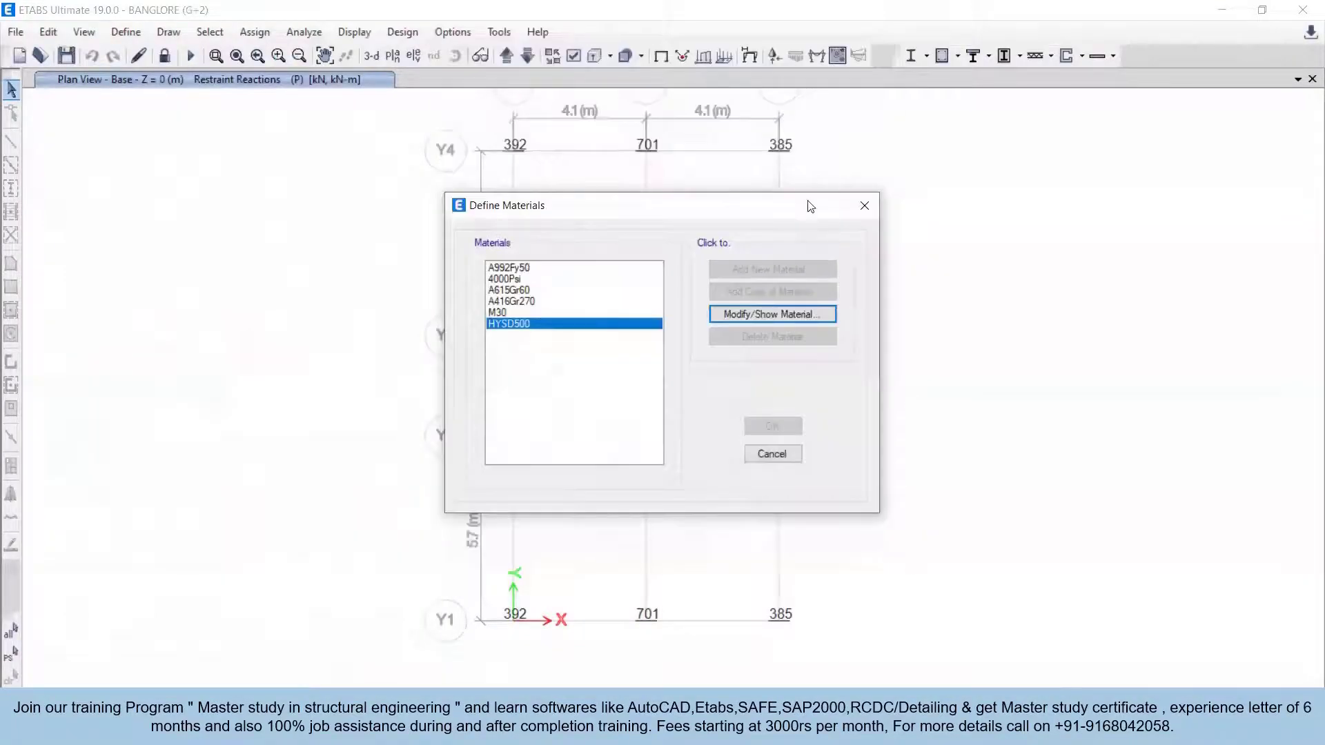
click(865, 205)
click(508, 55)
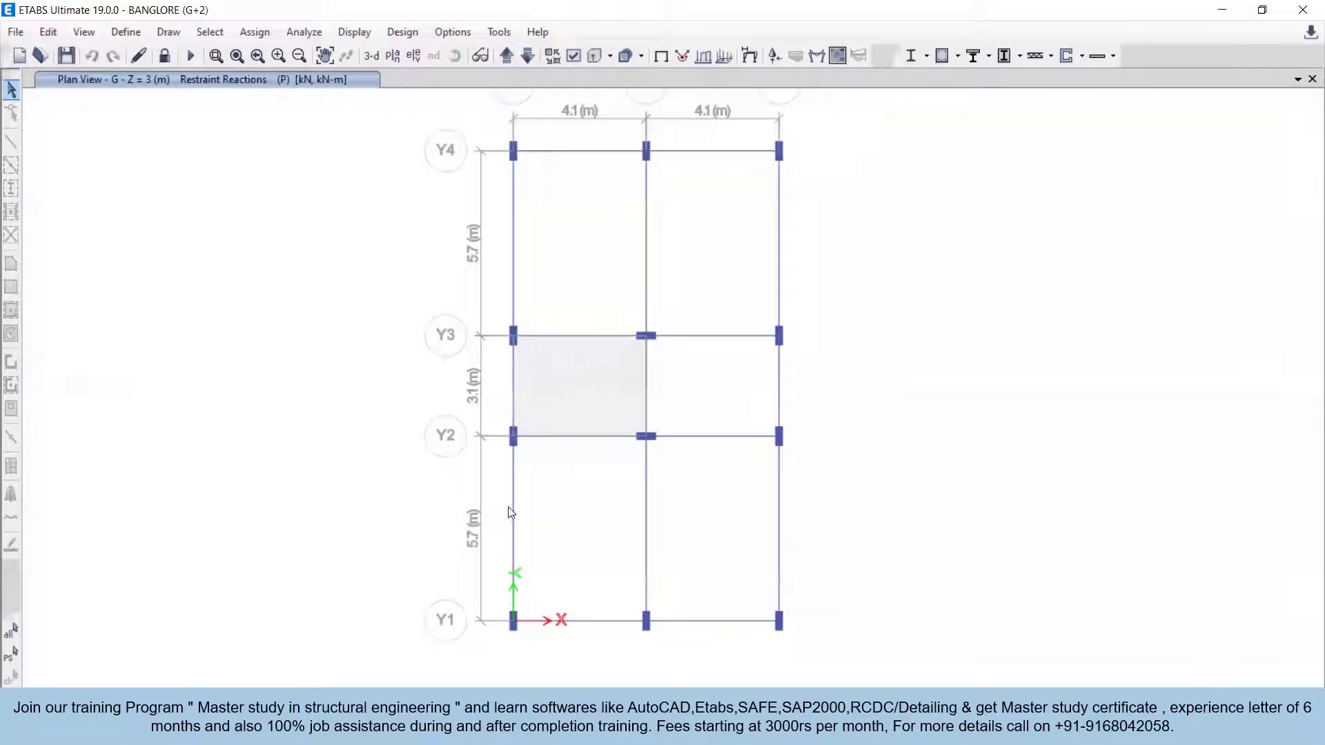
click(1235, 8)
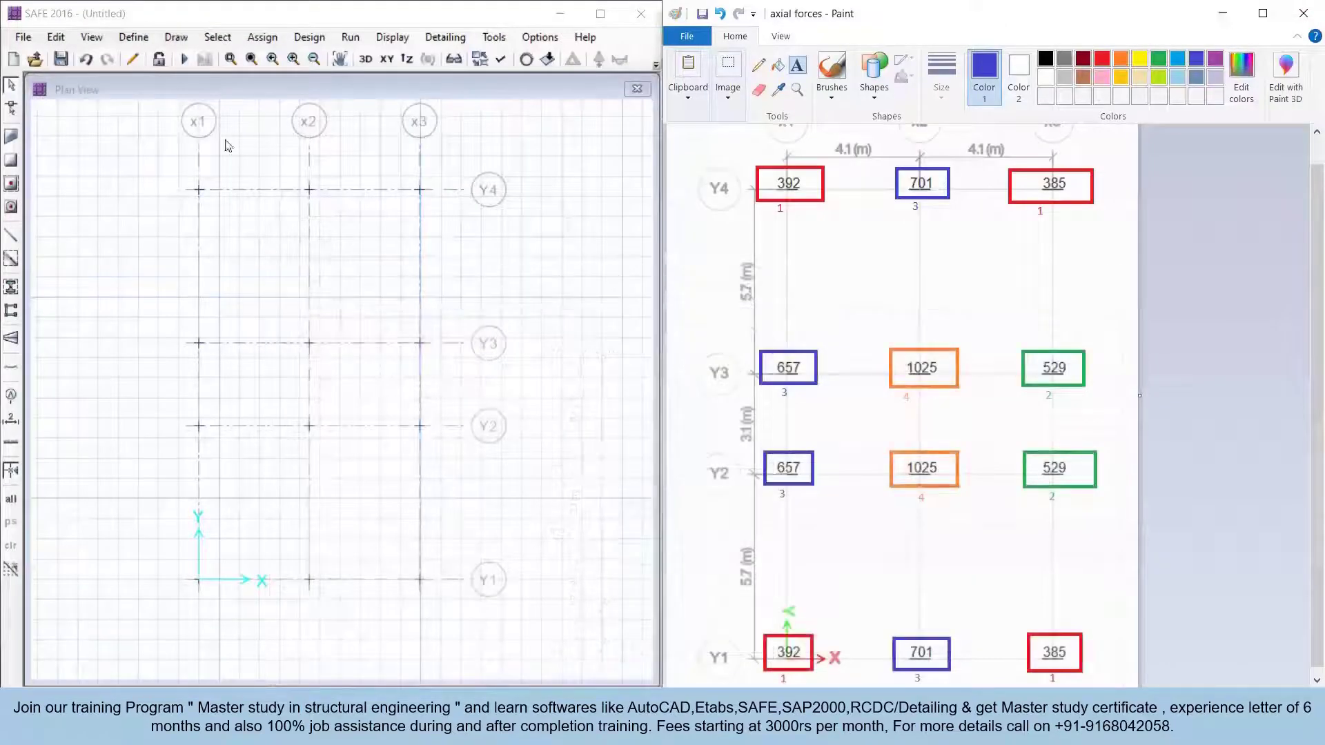
click(353, 494)
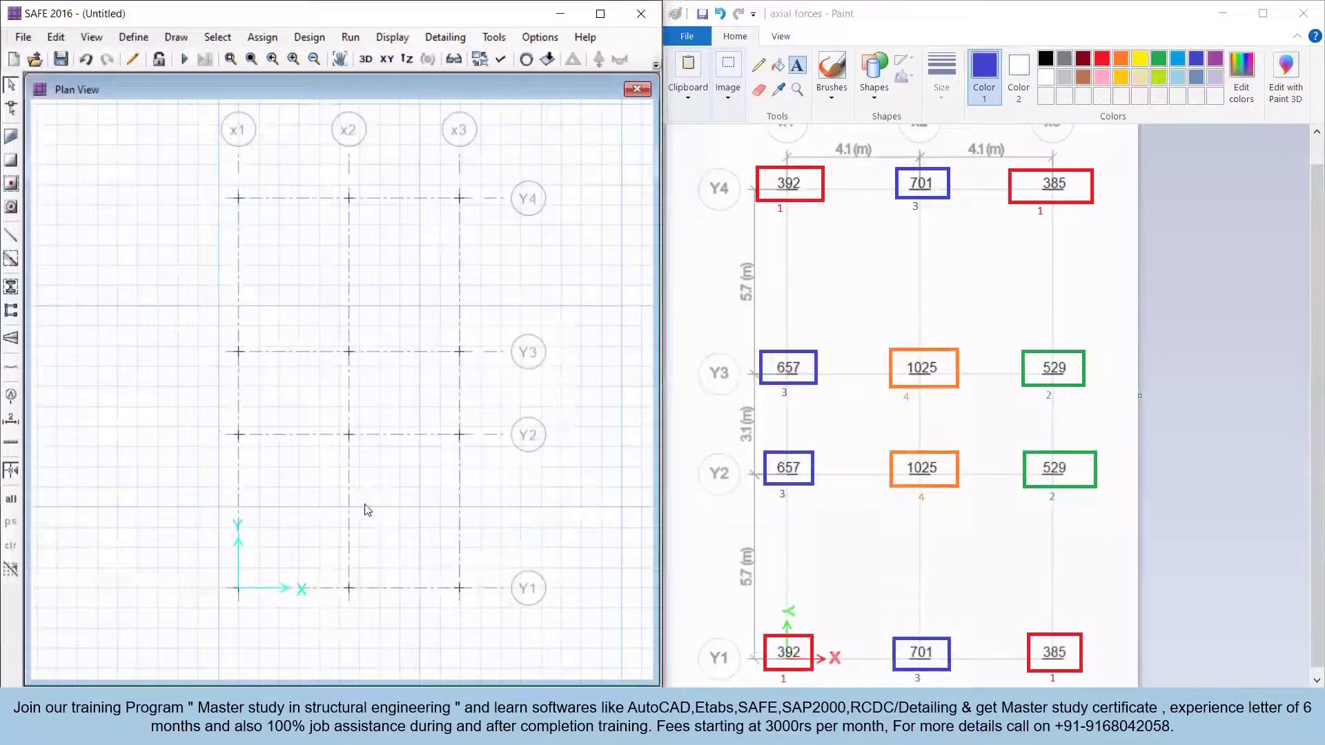
Set up Quick Draw Areas Around Points for rectangular Group 1 350 slabs measuring 1 m in X and 2 m in Y
click(11, 207)
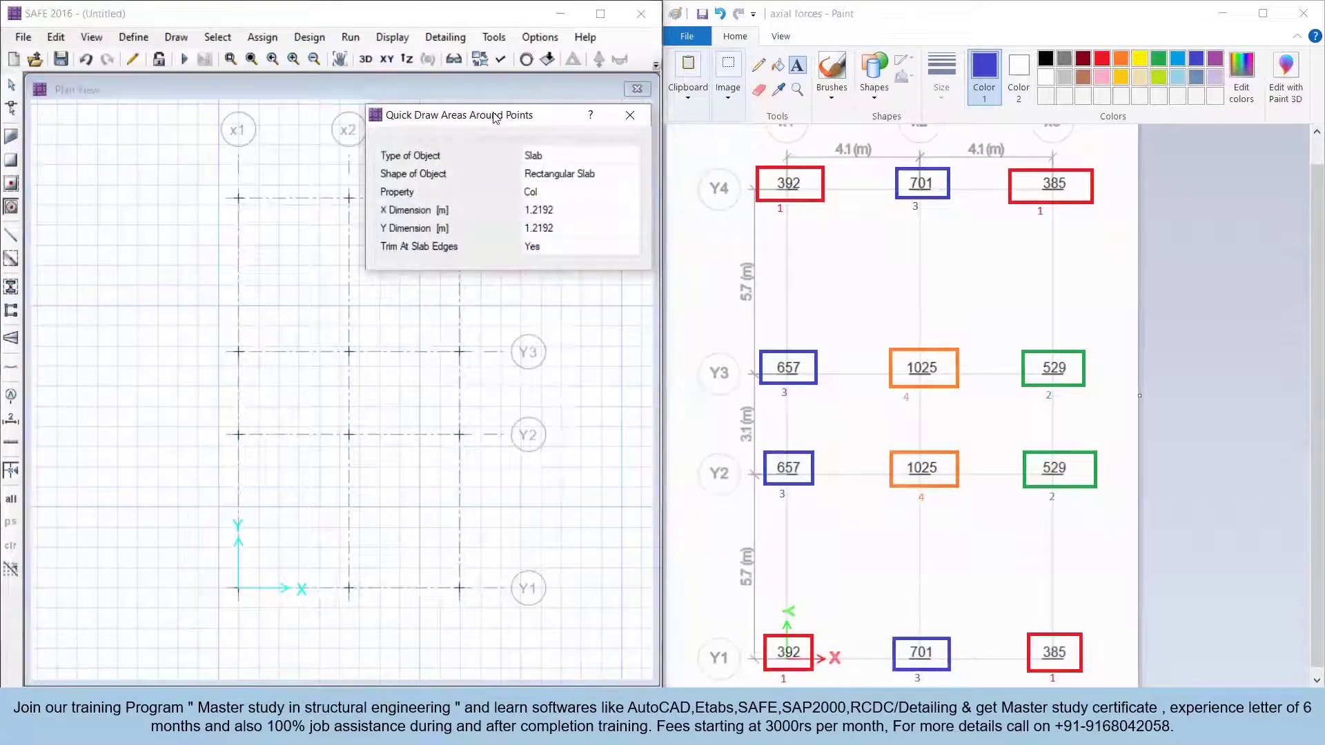
click(280, 223)
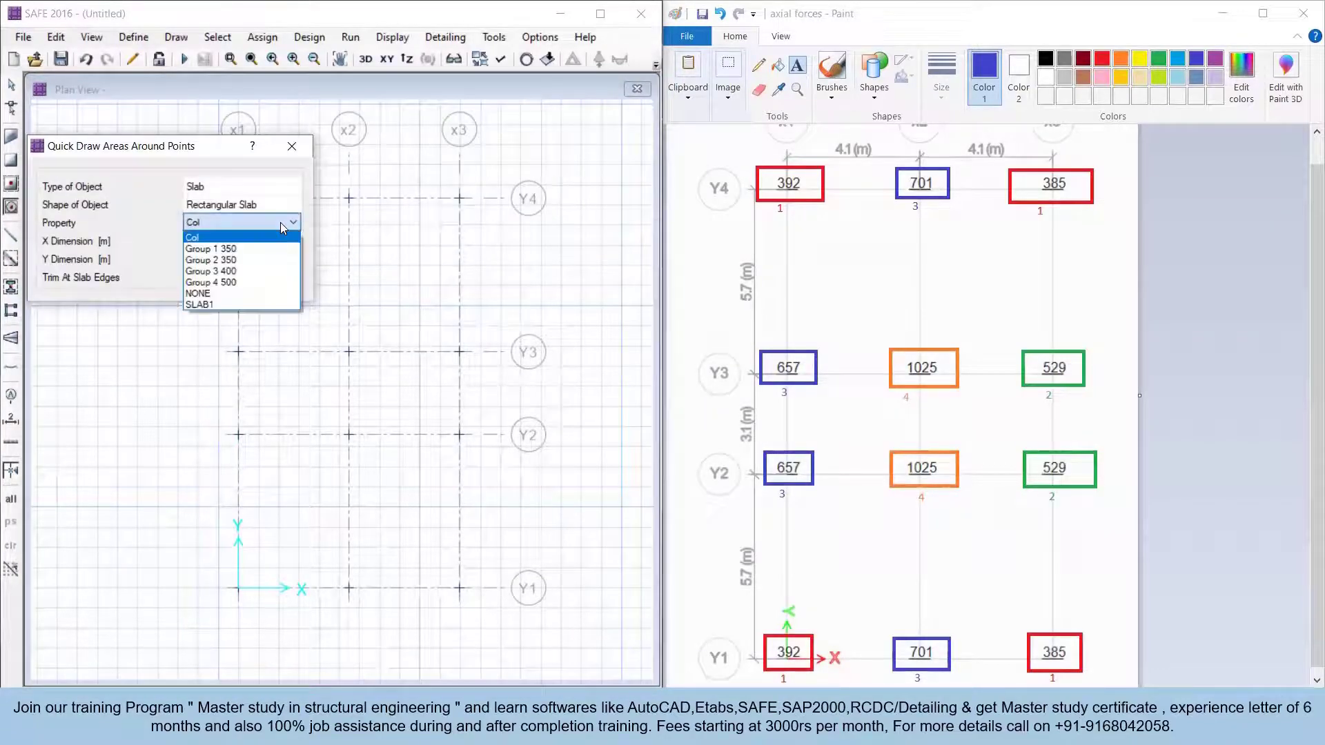
click(224, 251)
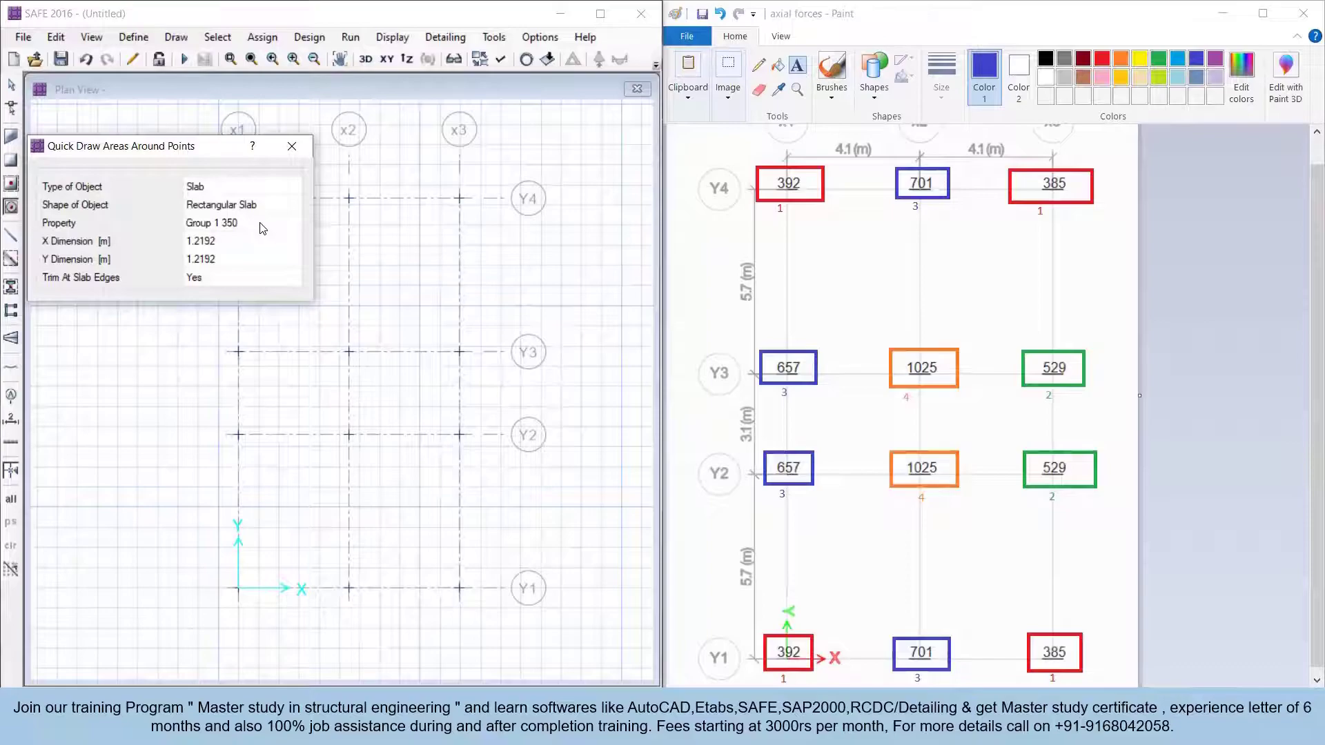
click(245, 240)
text(1)
click(224, 261)
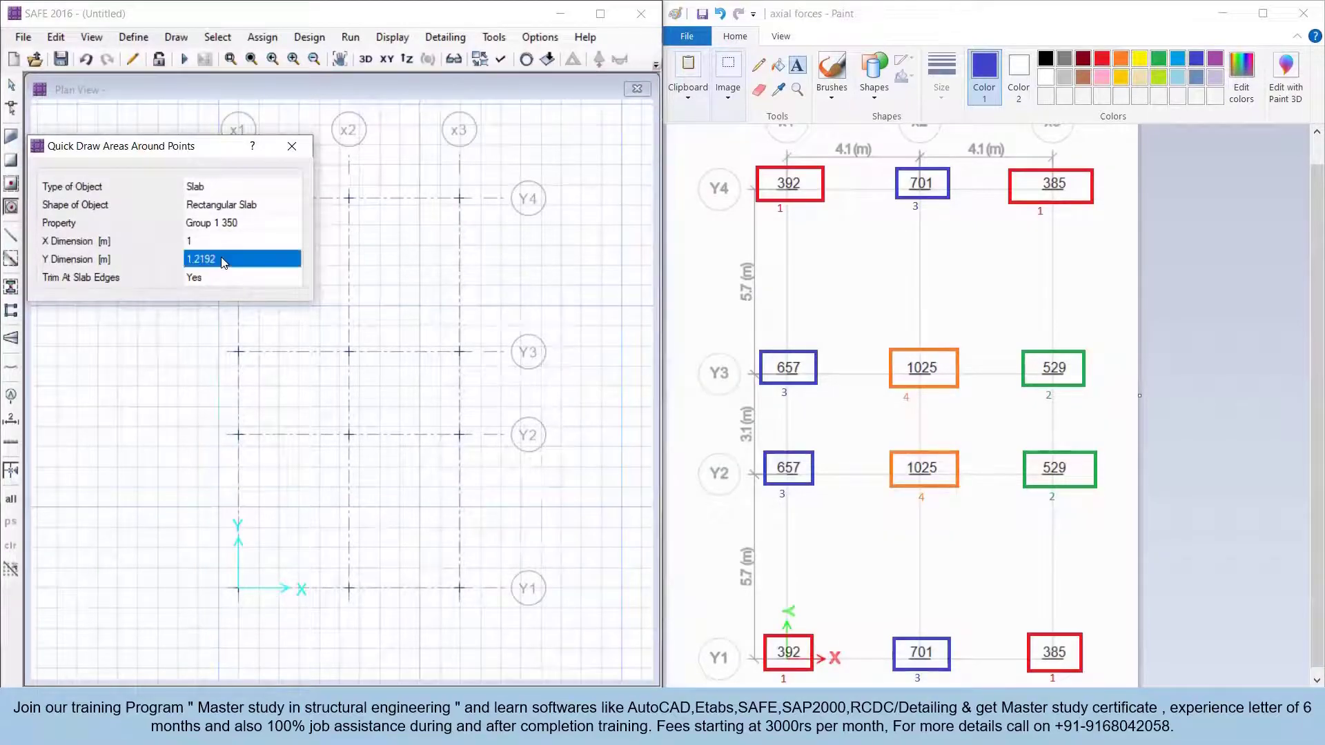
click(233, 258)
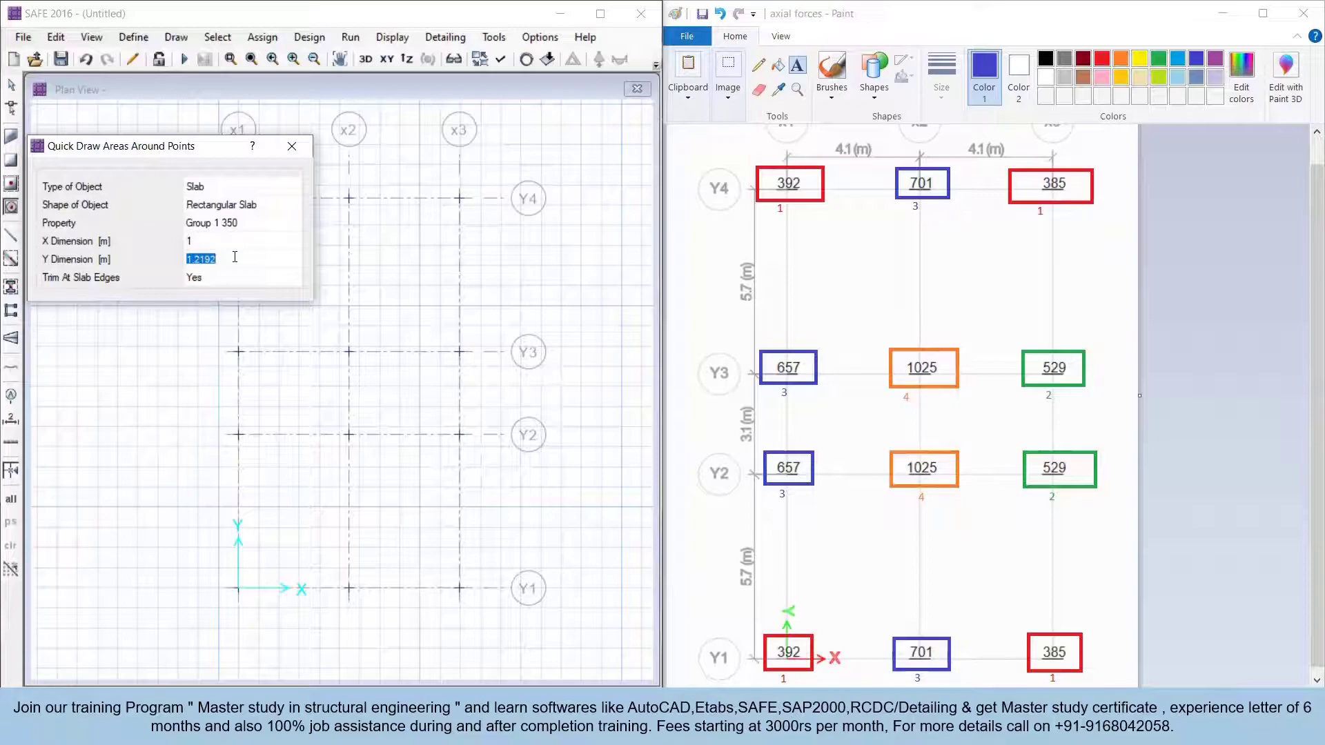
text(2)
key(Return)
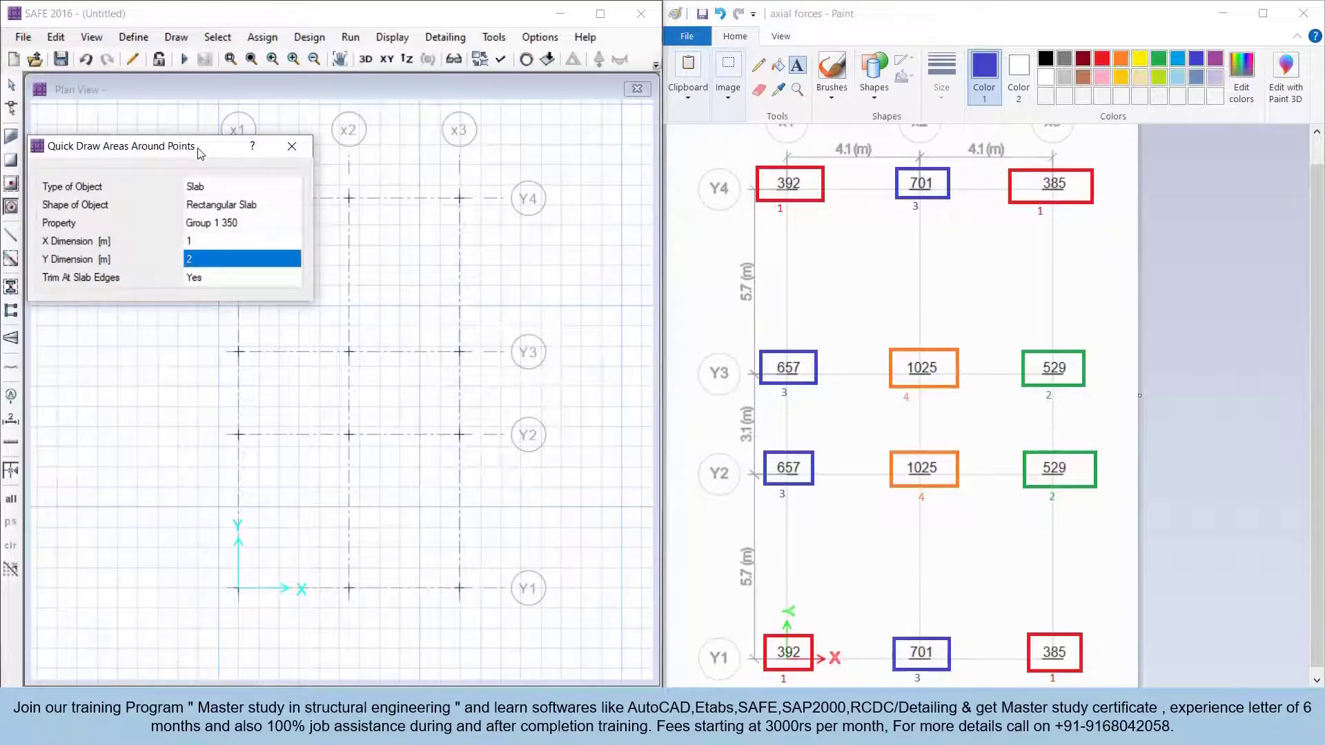
Place Group 1 footings at the four corner grid points x1-Y4, x3-Y4, x3-Y1 and x1-Y1, and finish drawing
drag(204, 148, 326, 497)
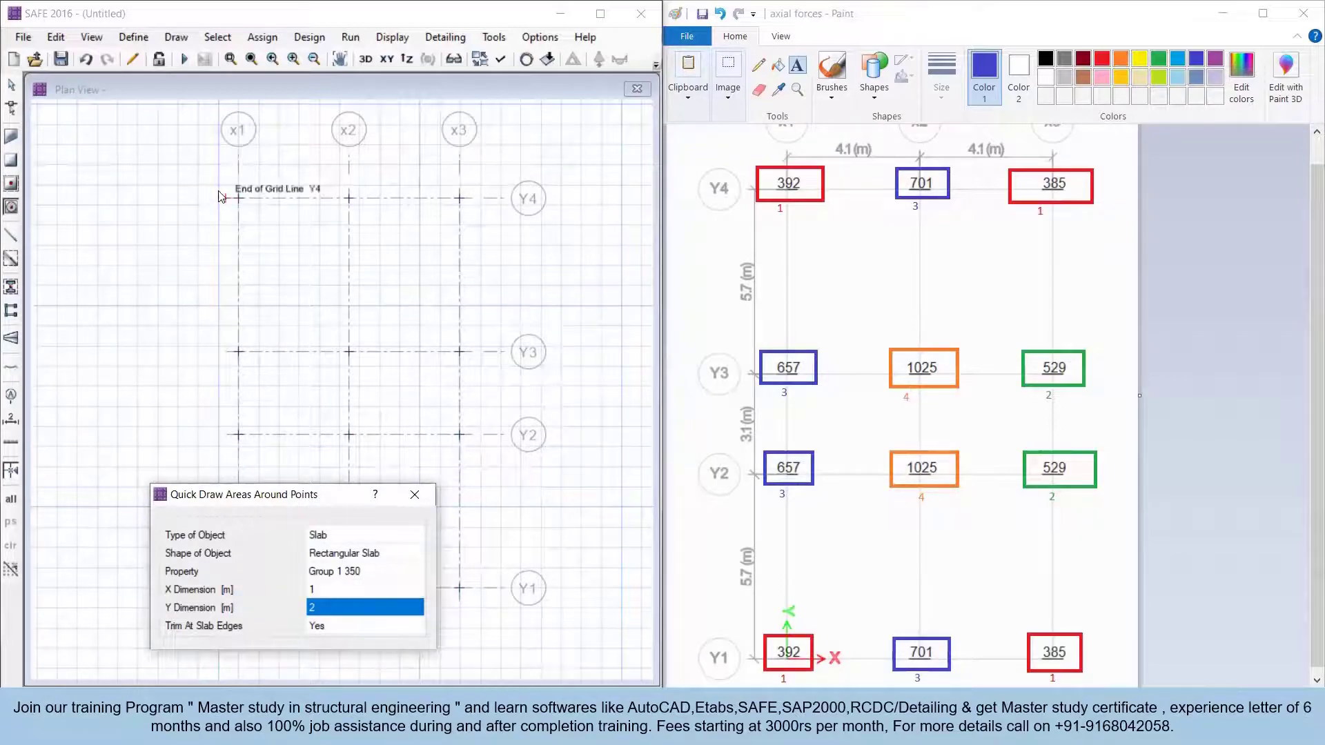
scroll(219, 196, up, 2)
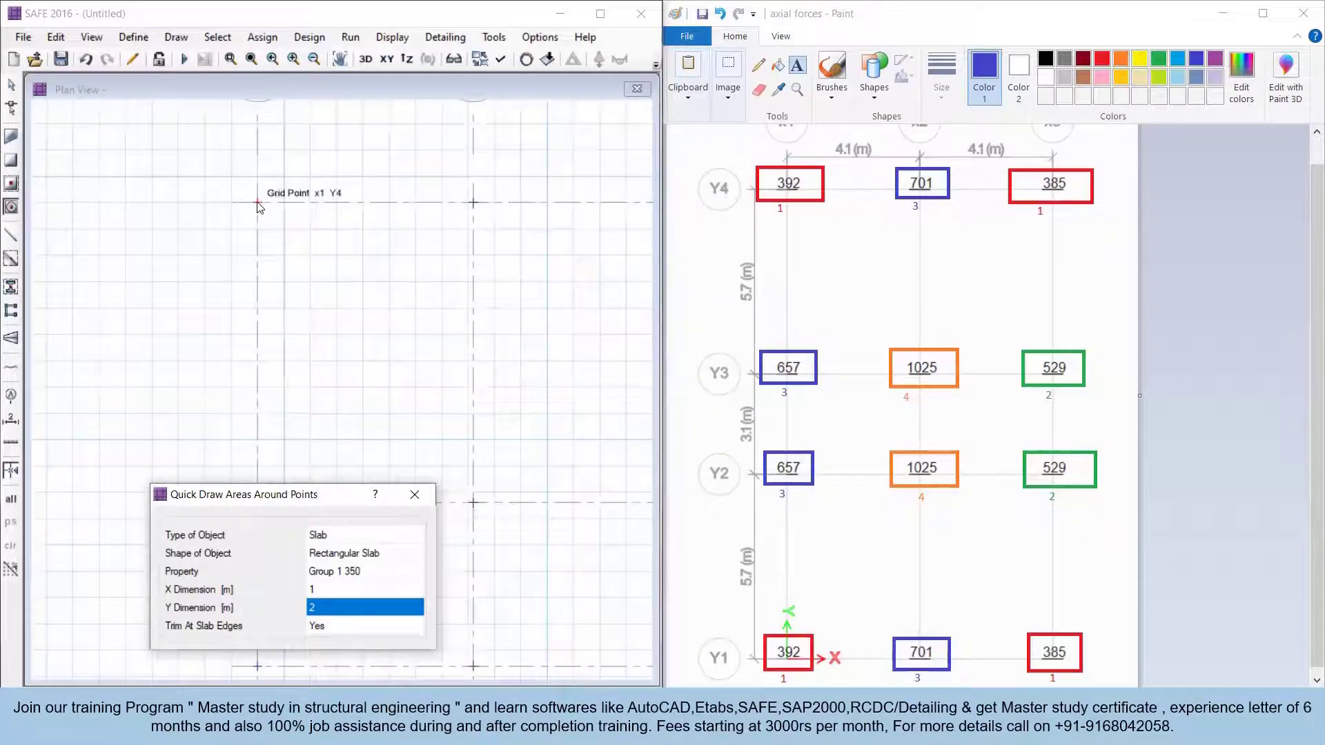
click(258, 204)
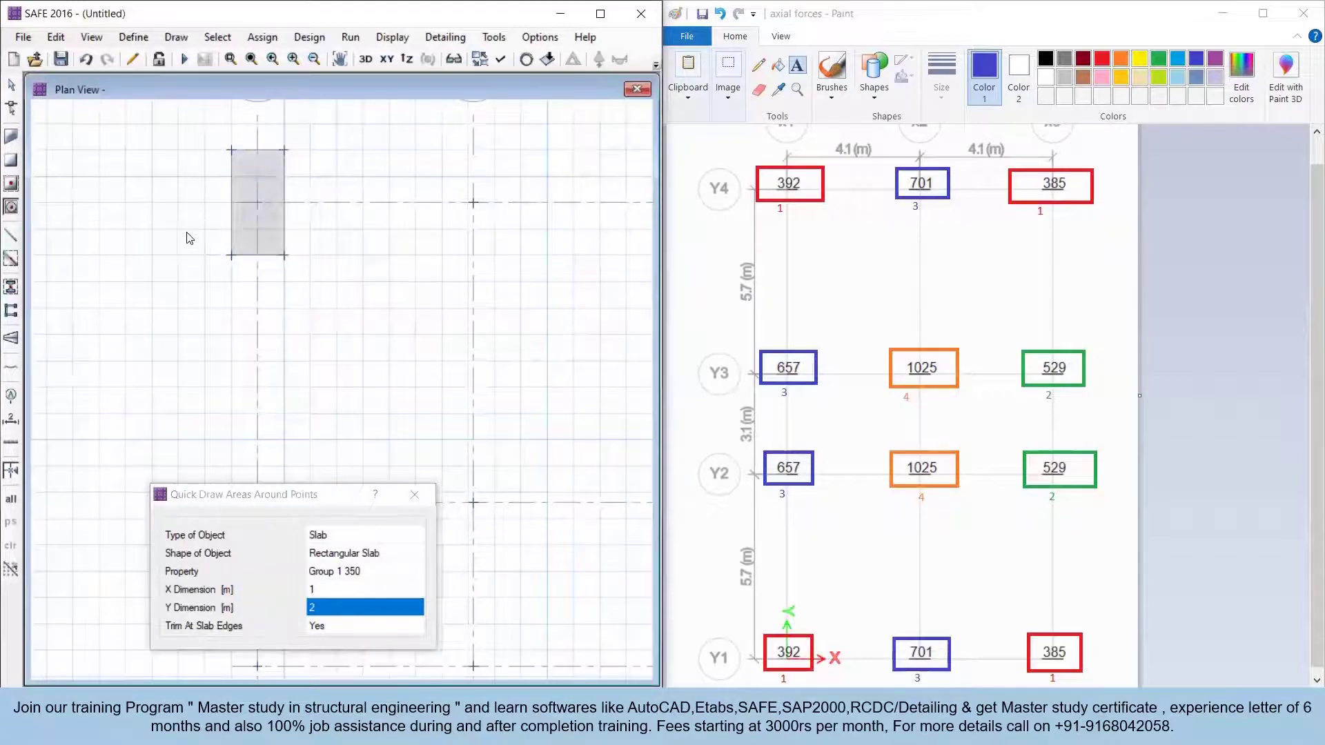
scroll(187, 235, down, 2)
click(448, 222)
middle_drag(458, 384, 450, 173)
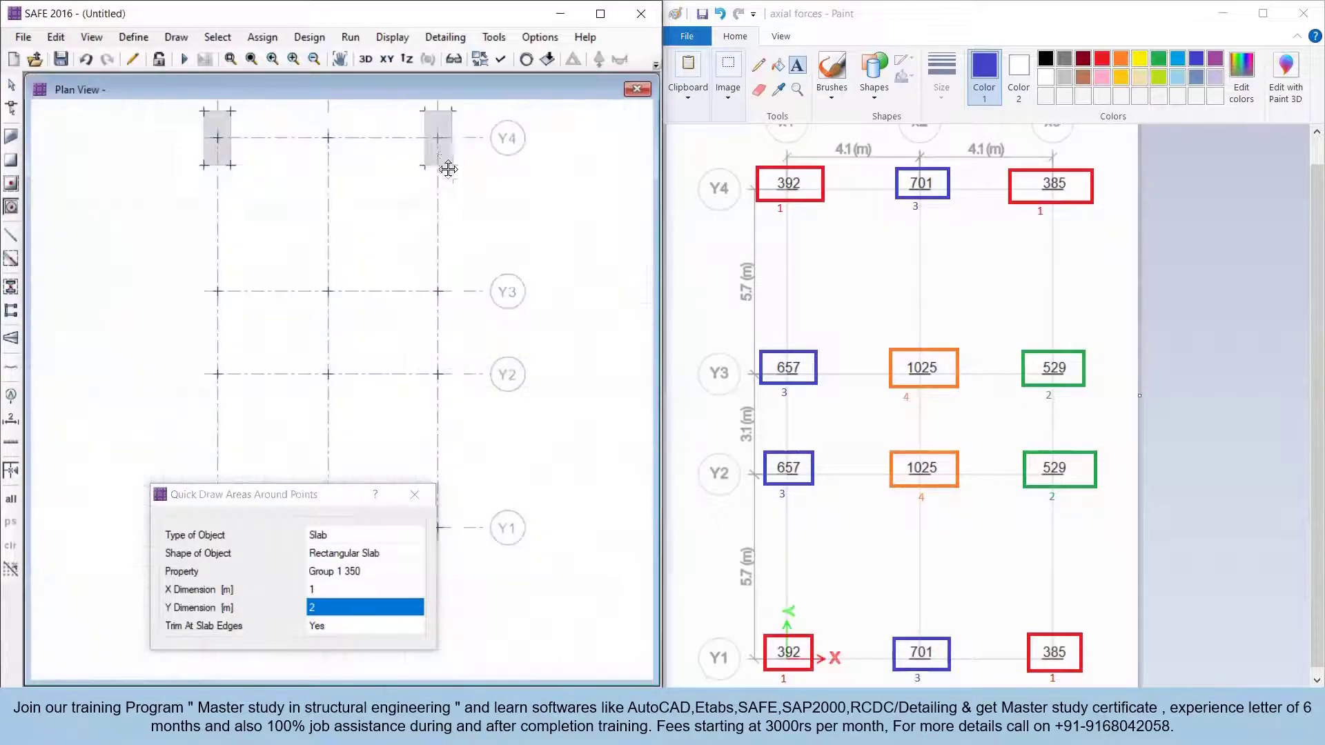
click(431, 355)
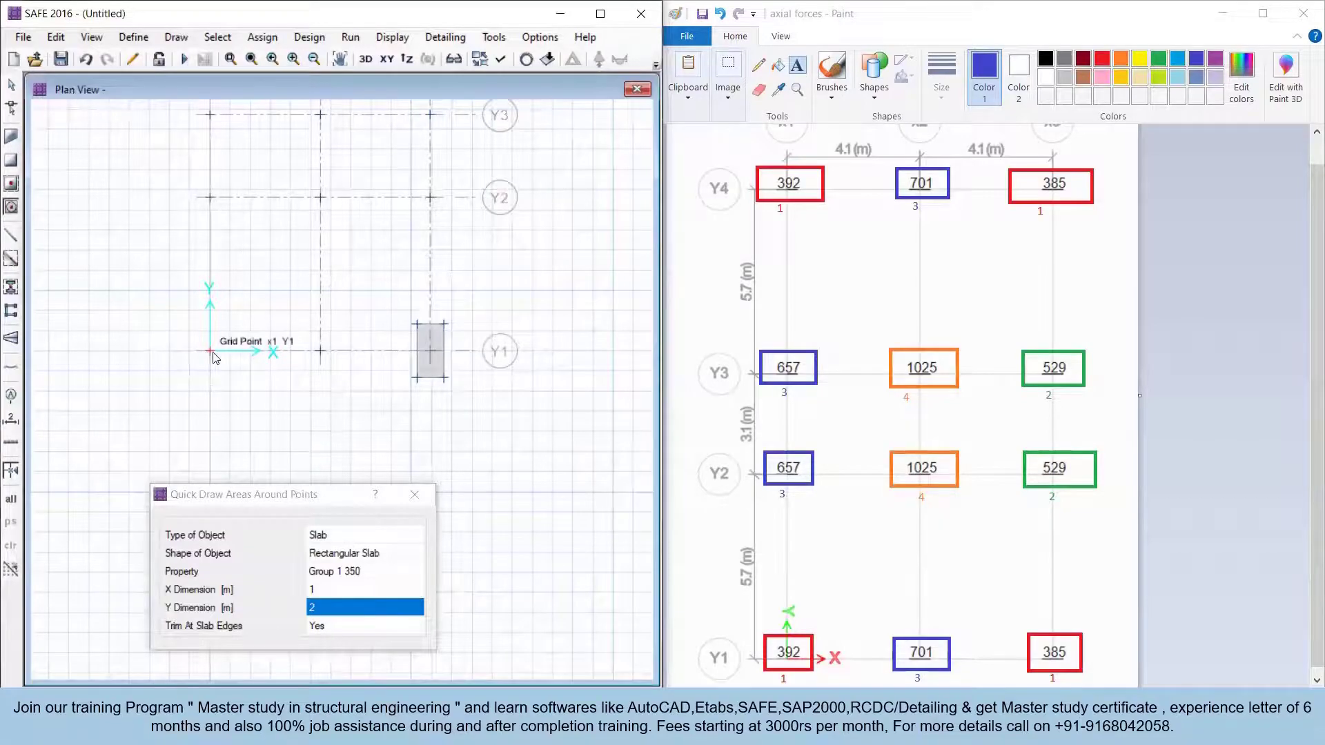
click(210, 352)
middle_drag(307, 249, 278, 366)
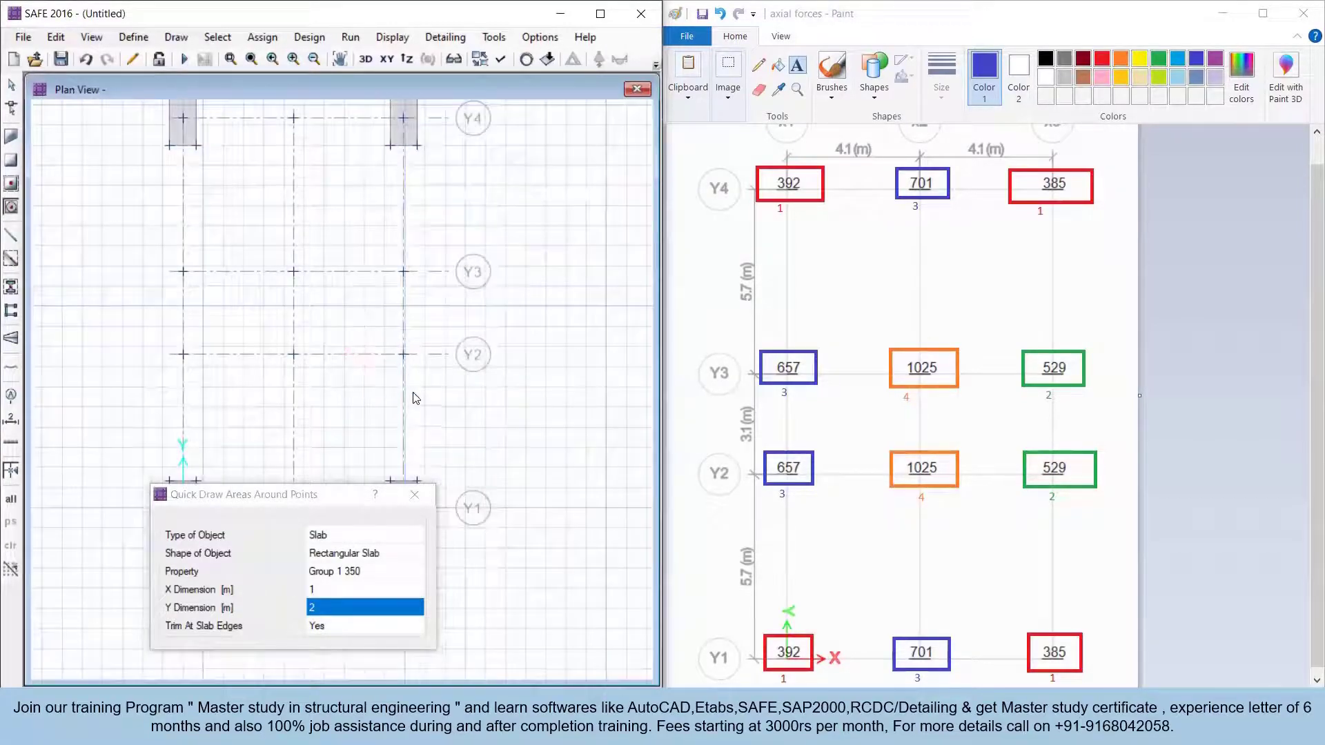
middle_drag(377, 368, 400, 279)
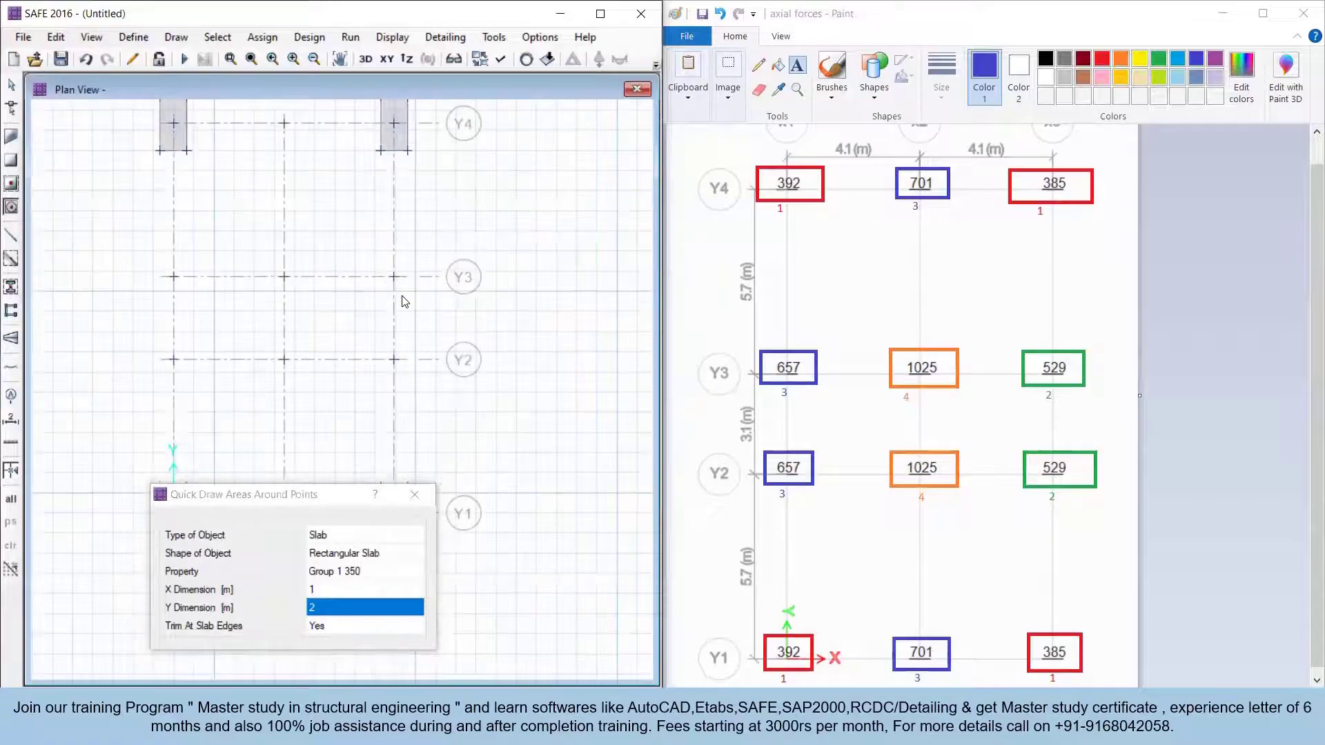
click(415, 497)
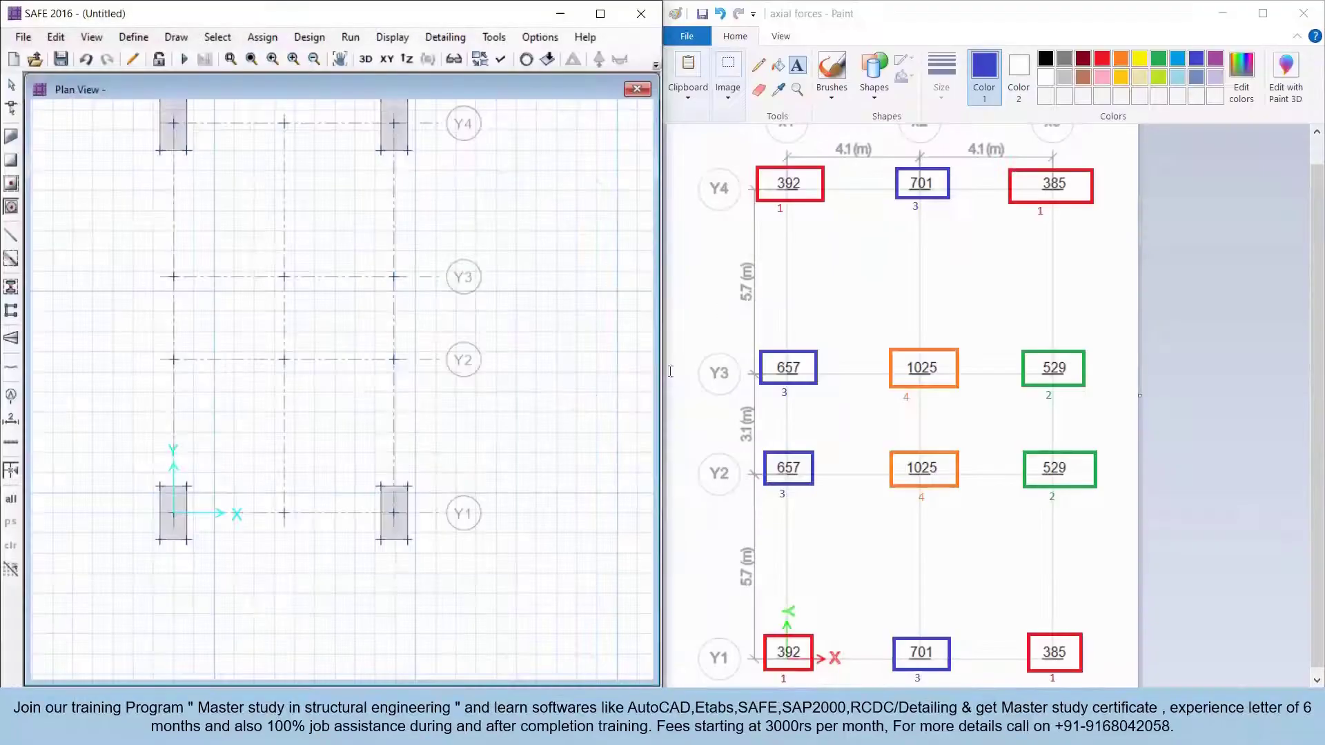
Set up Quick Draw Areas Around Points for rectangular Group 2 350 slabs measuring 1.1 m in X and 2.3 m in Y
middle_drag(481, 341, 519, 407)
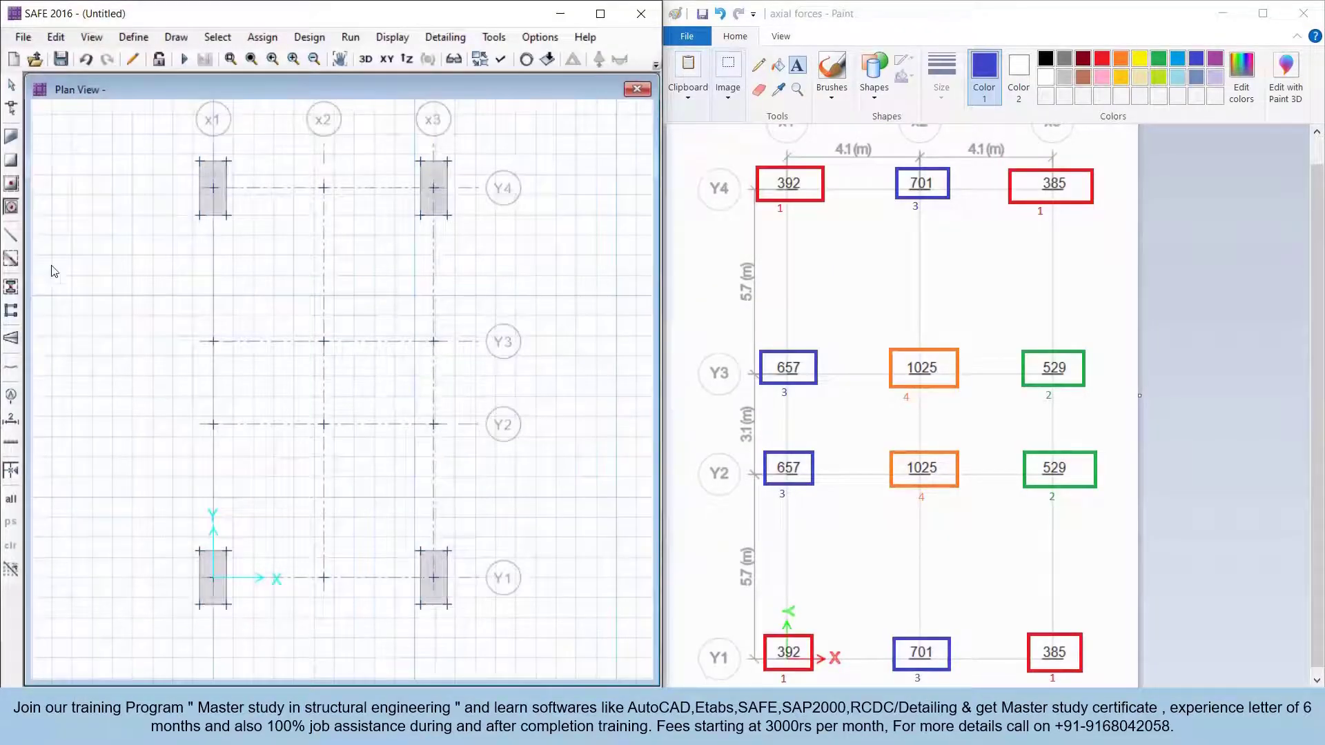
click(11, 207)
click(437, 268)
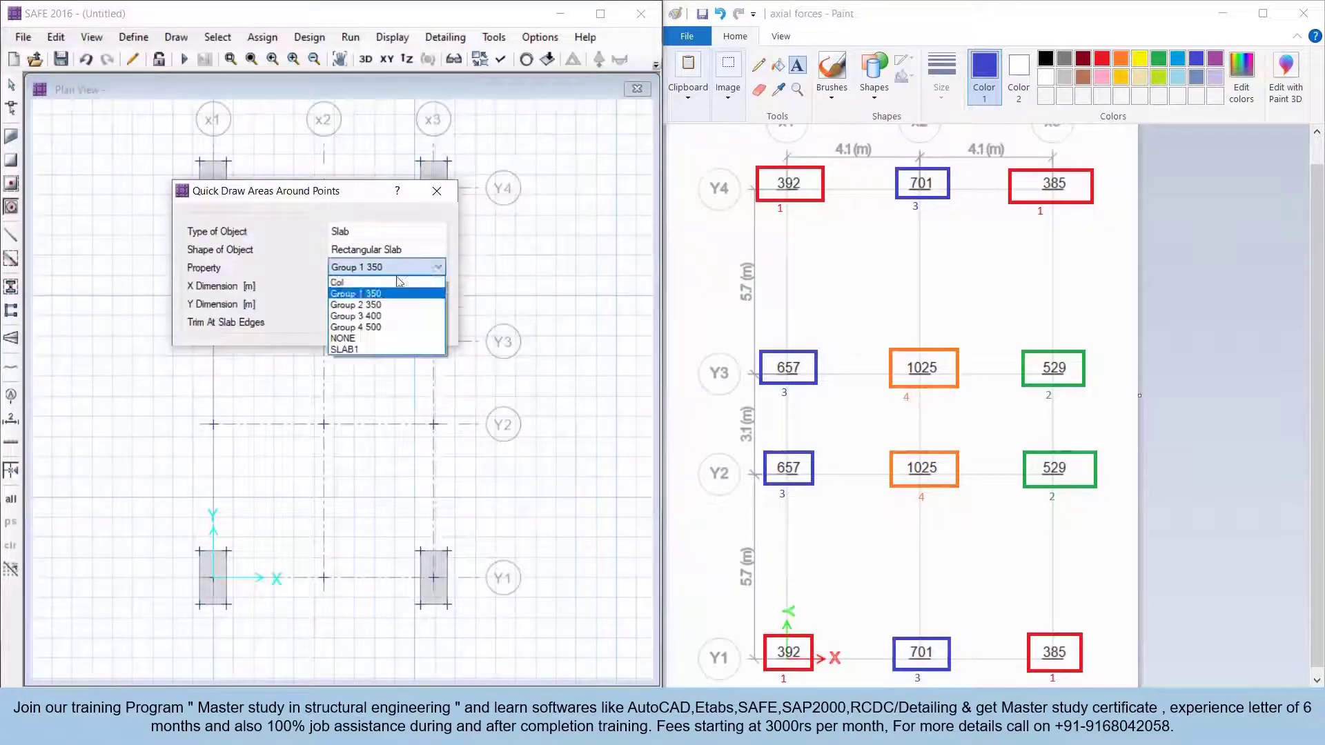
click(353, 304)
click(345, 286)
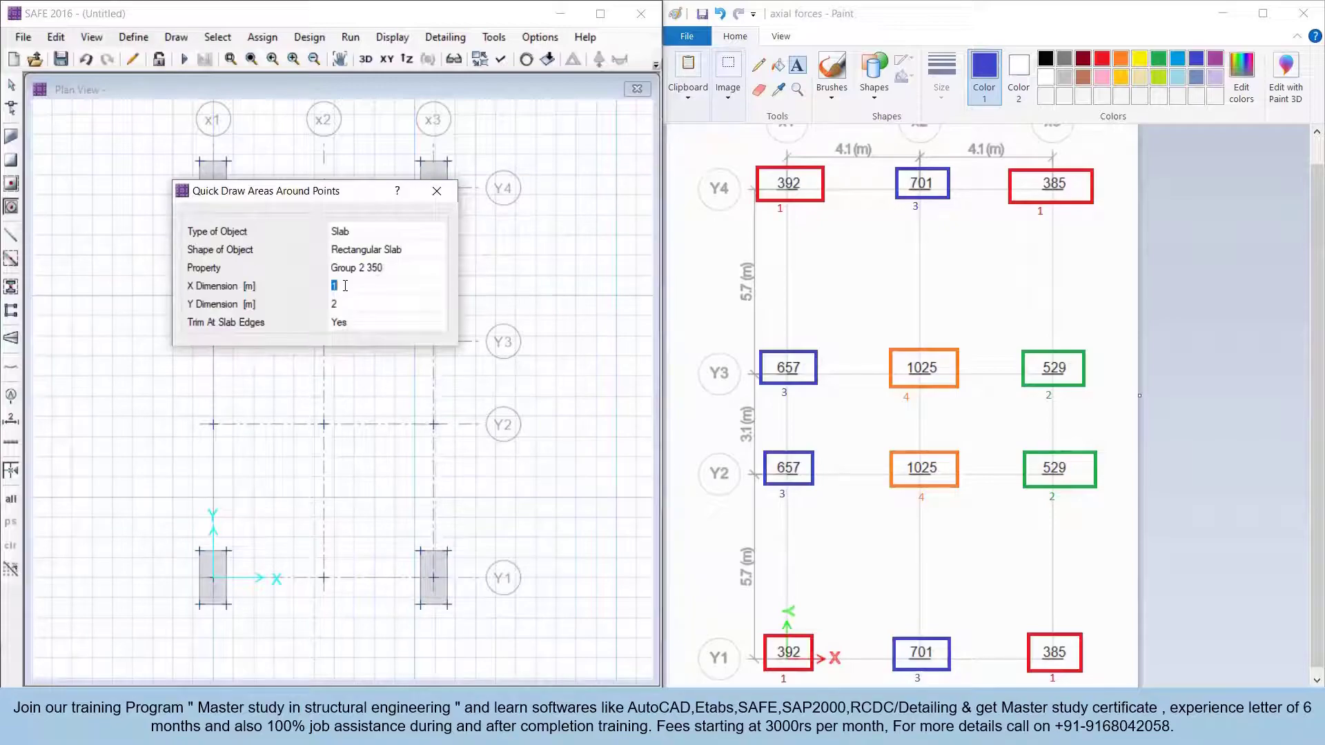
text(1)
click(359, 306)
key(Return)
drag(343, 192, 43, 208)
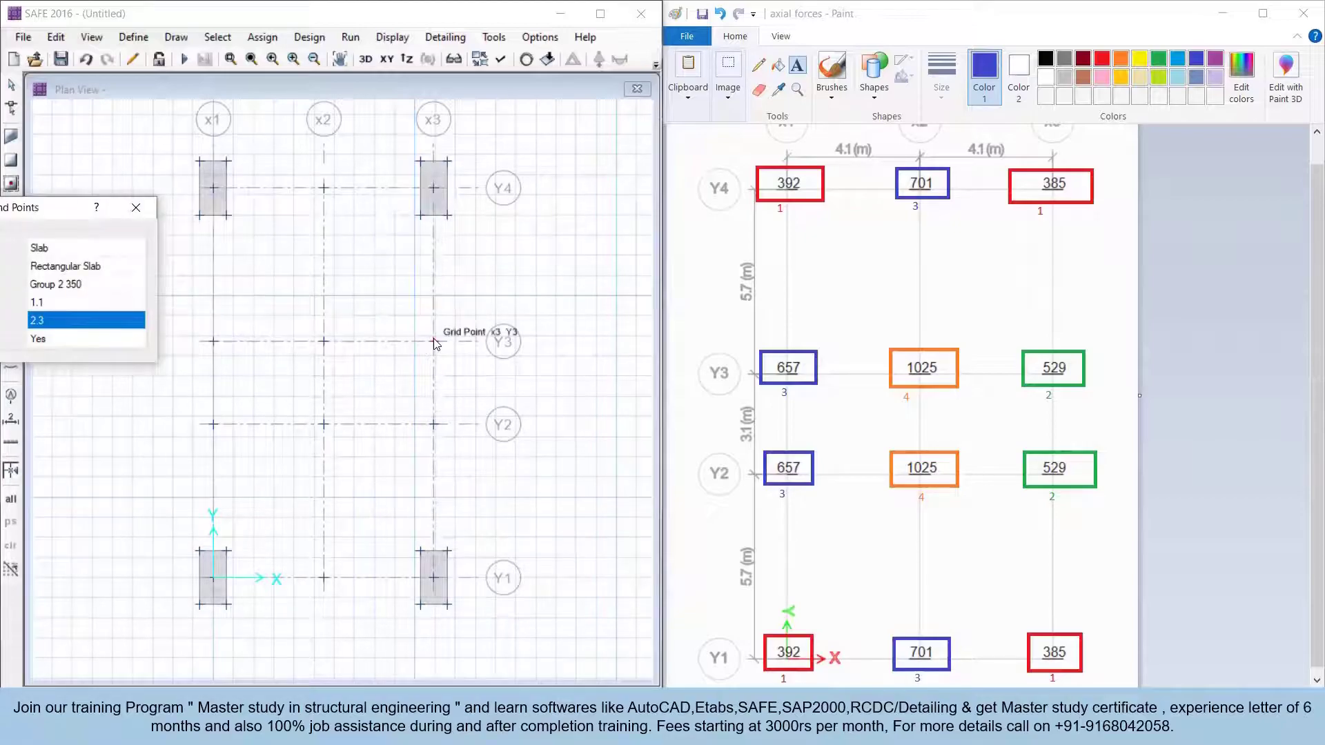
Place Group 2 footings at grid points x3-Y3 and x3-Y2
click(434, 341)
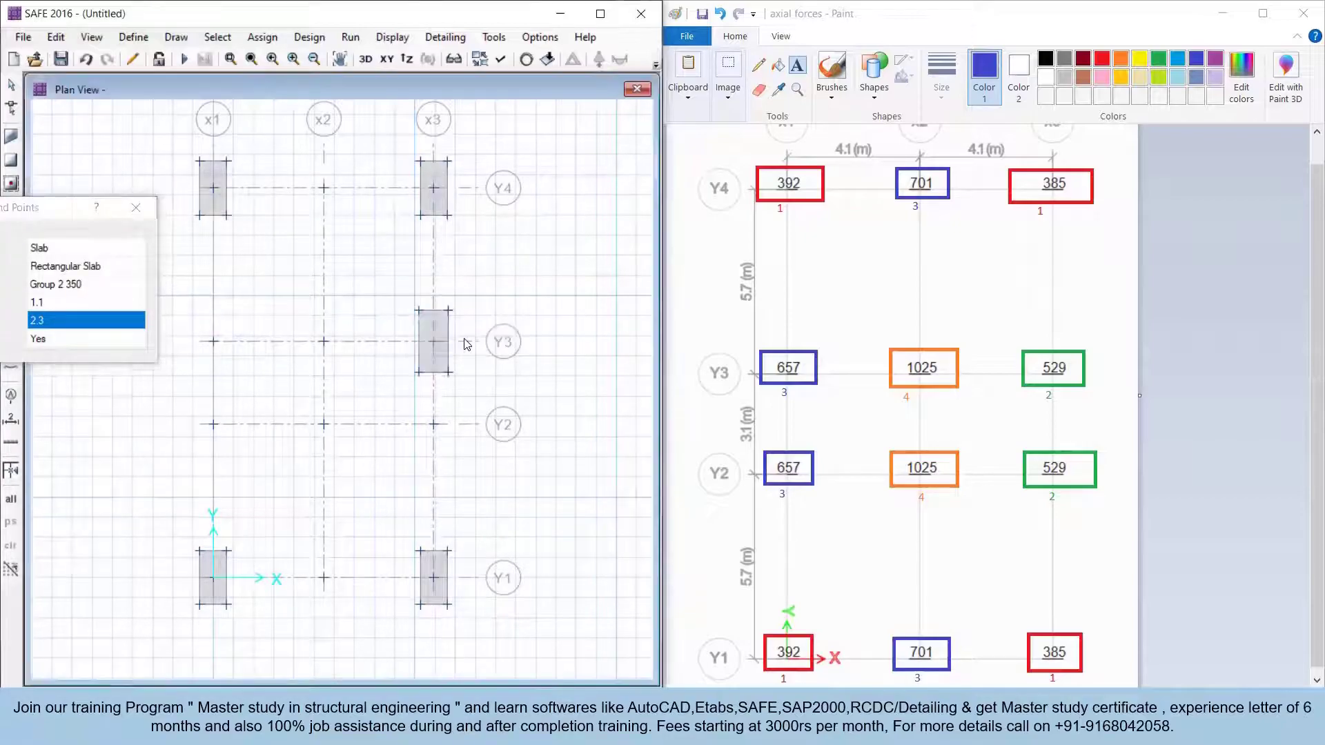
click(433, 423)
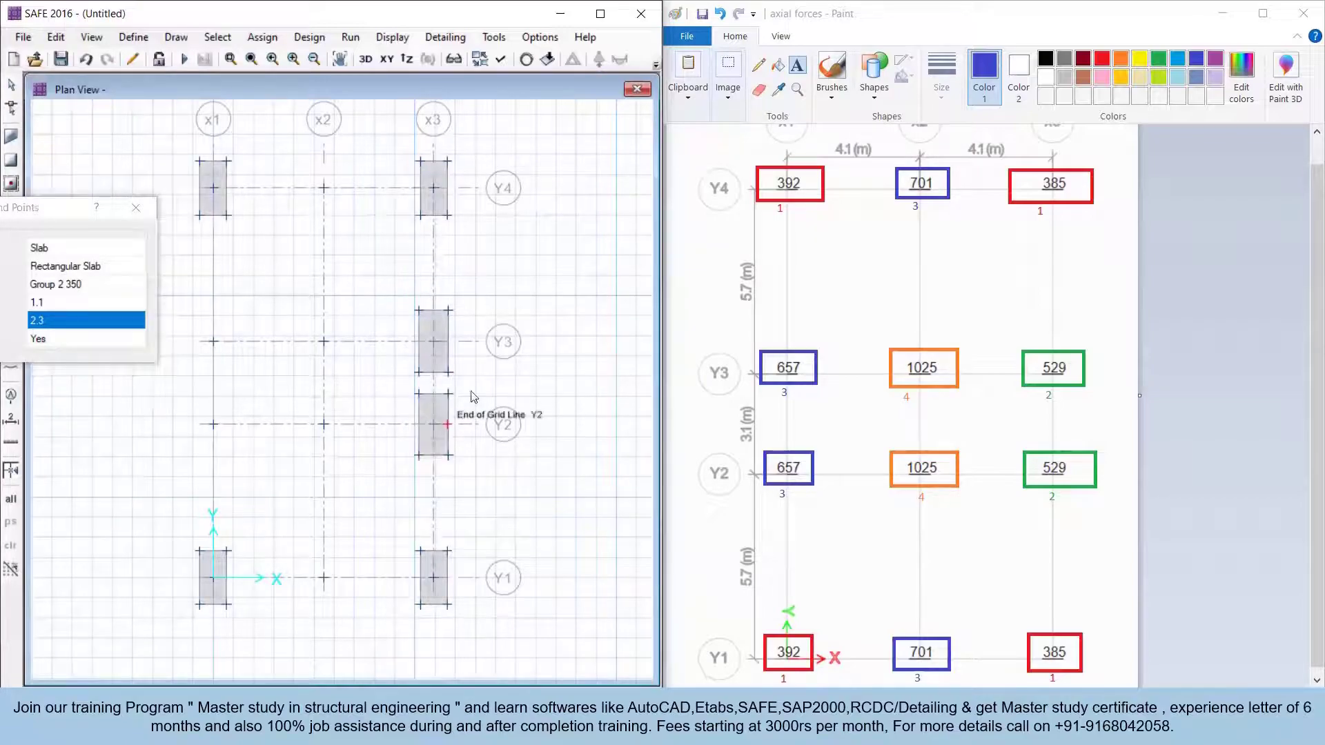
click(78, 216)
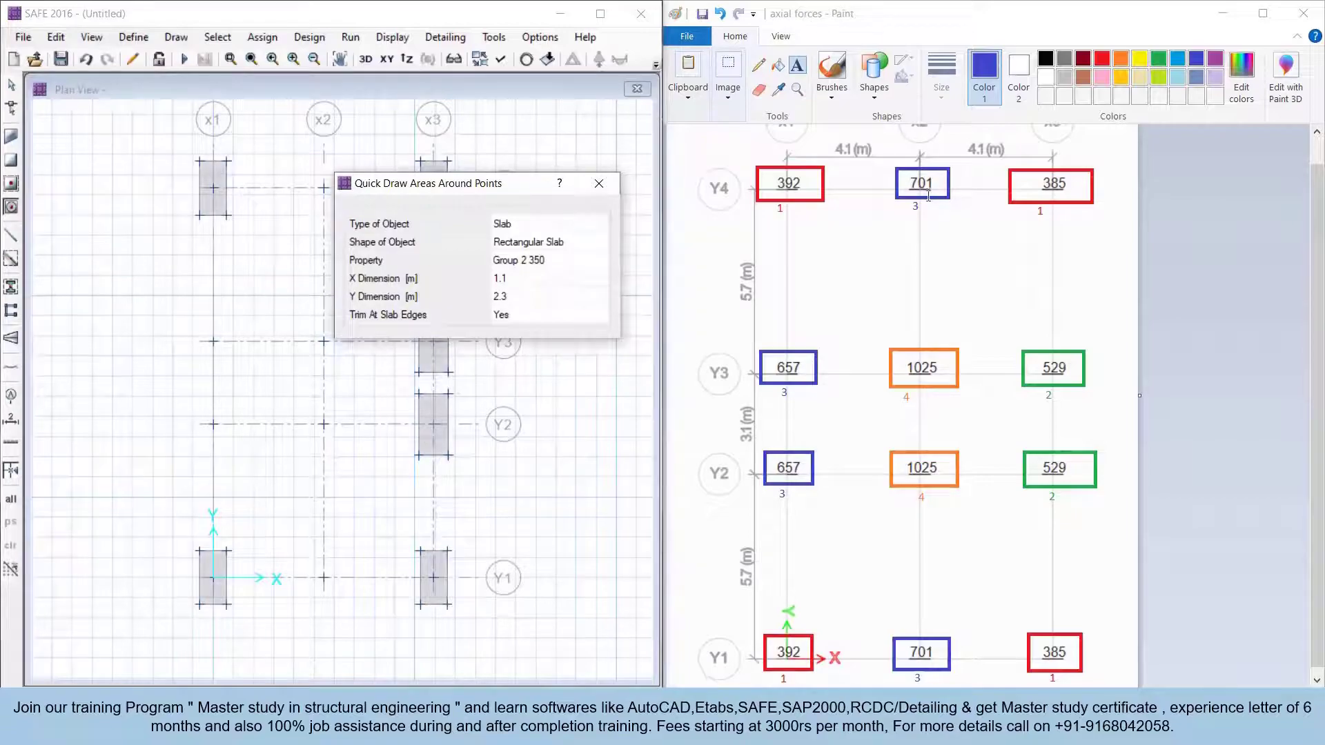
Switch to ETABS, check the orientation of the Group 3 columns on the G-level plan, and return to SAFE
click(790, 407)
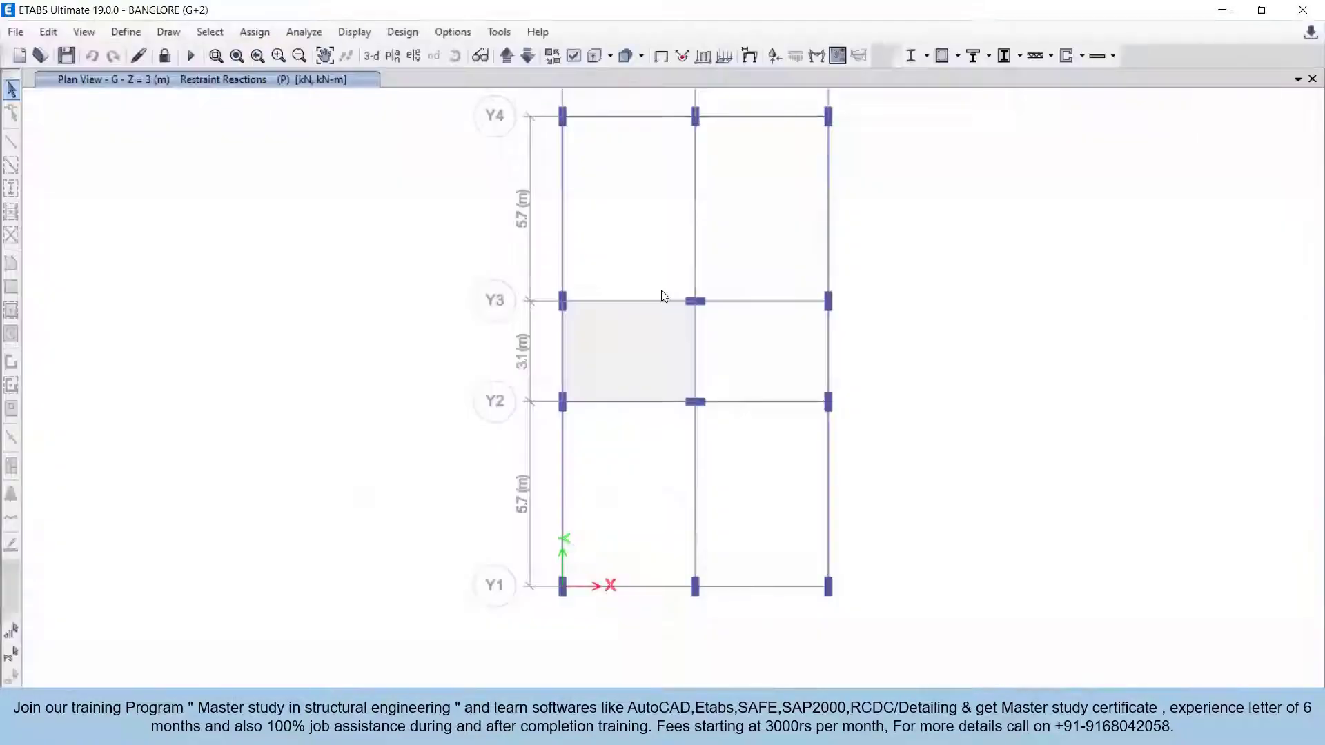
mouse_move(665, 295)
middle_down()
mouse_move(695, 236)
mouse_move(568, 304)
middle_up()
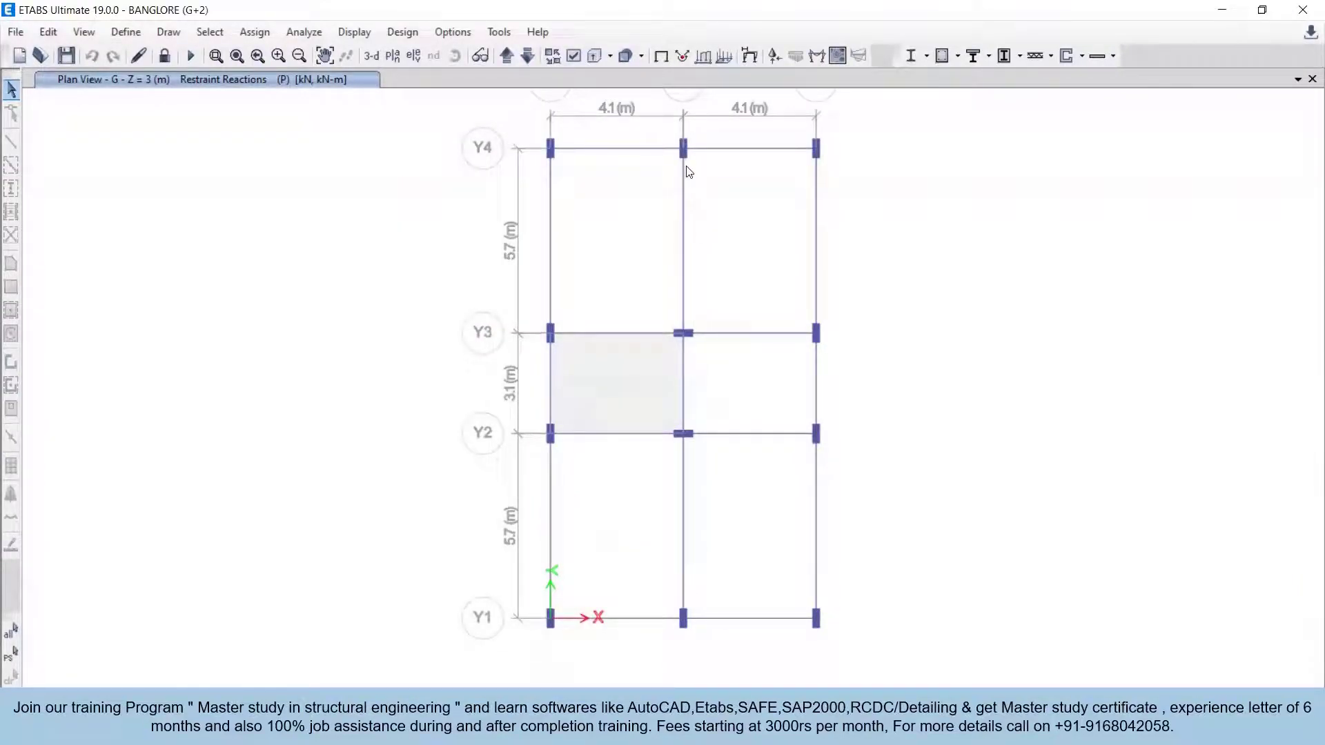
click(1222, 9)
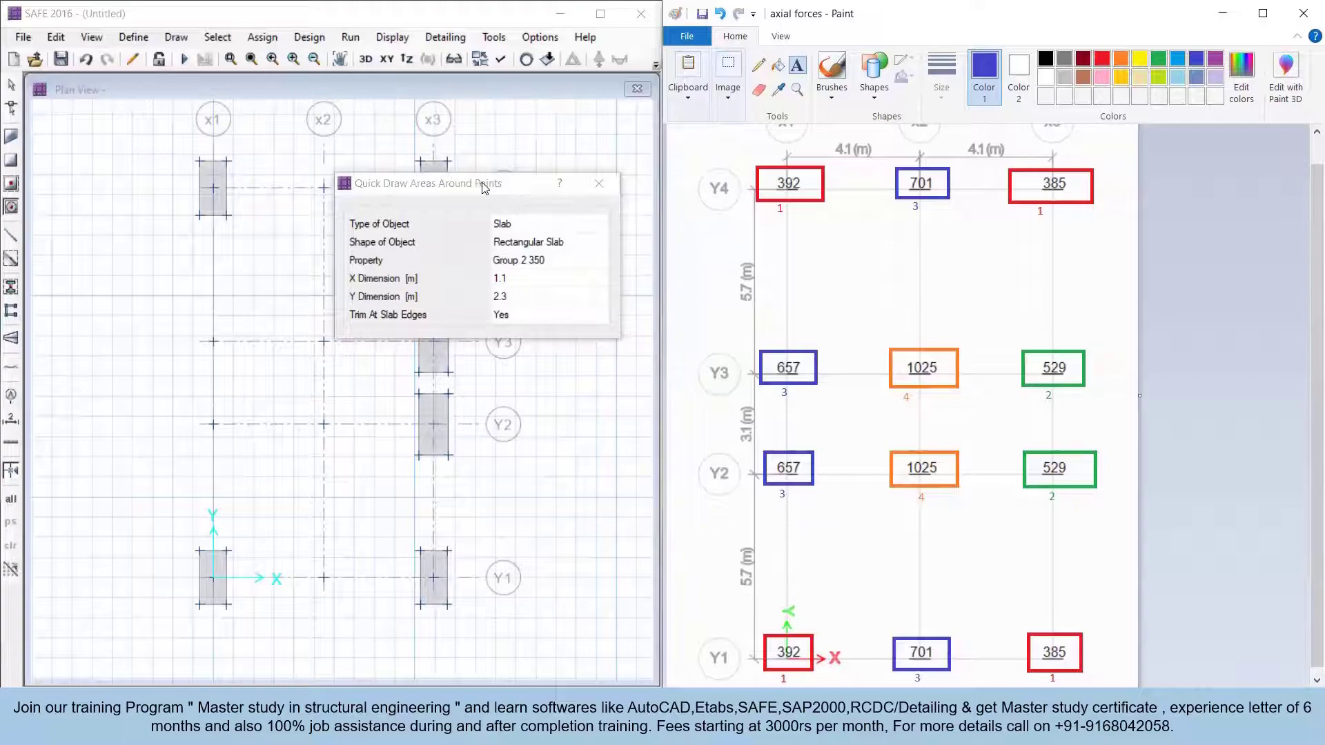
Change the quick-draw slab to property Group 3 400 with dimensions of 1.3 m in X and 2.7 m in Y
click(485, 188)
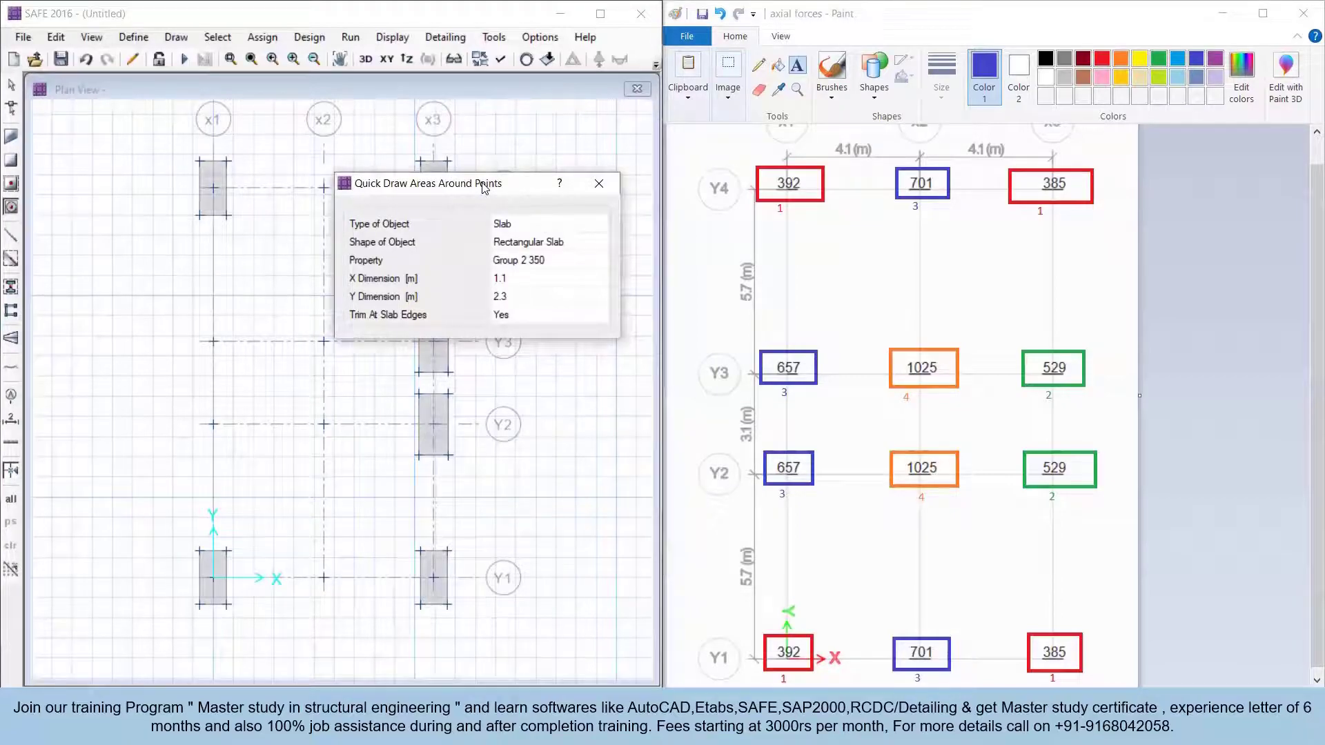
drag(485, 188, 578, 180)
click(606, 270)
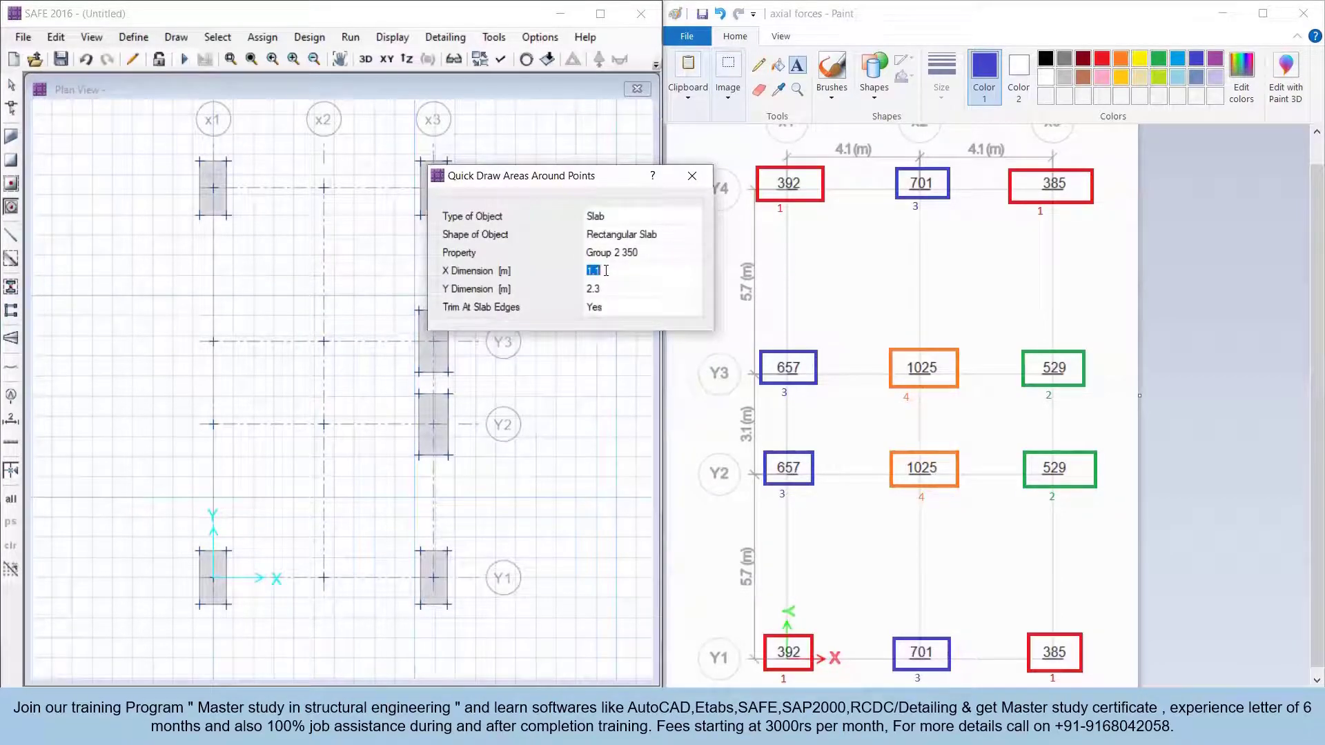
text(1.3)
click(682, 254)
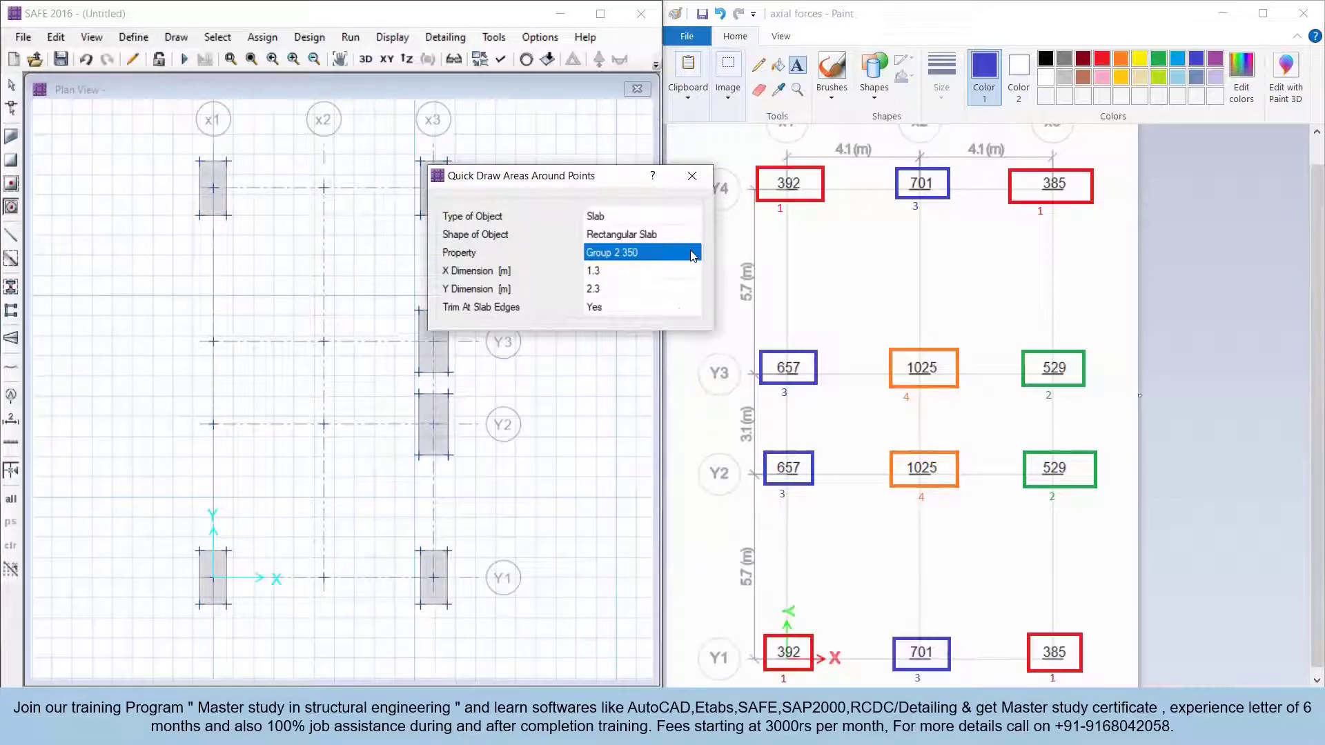
click(693, 251)
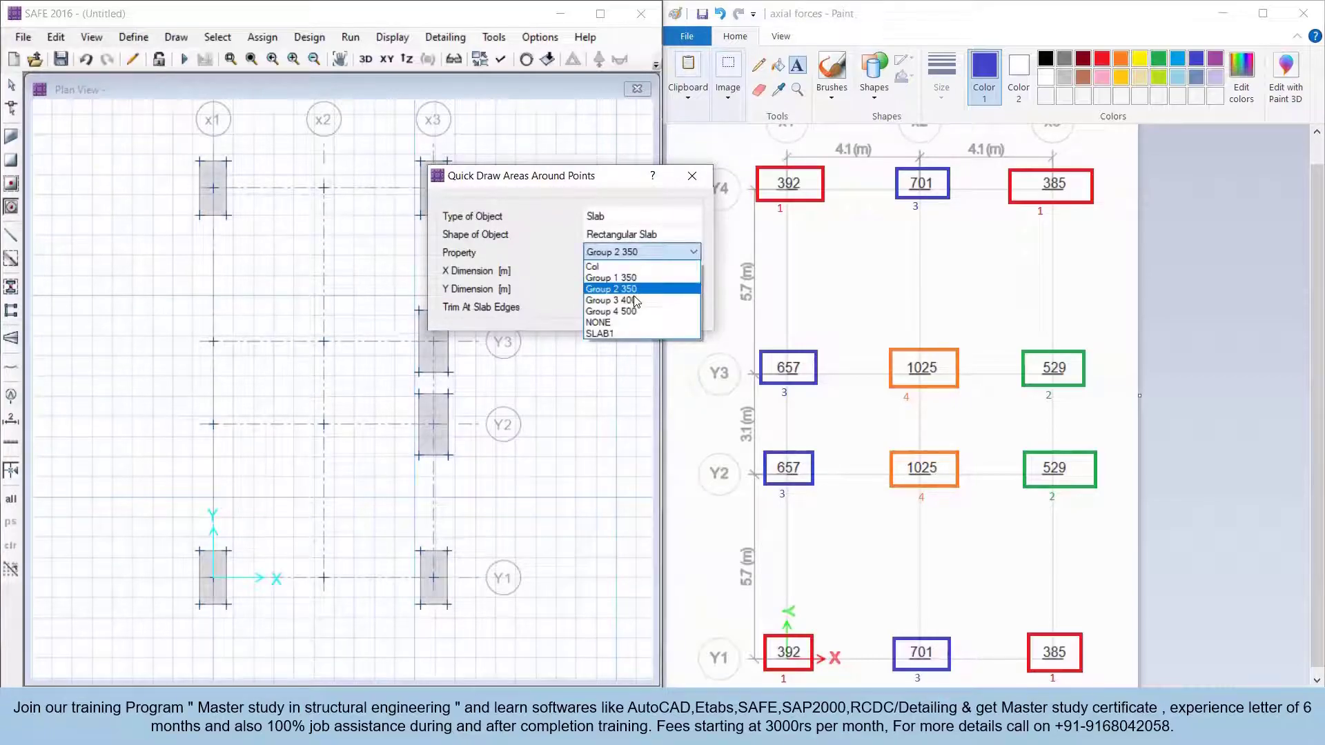
click(636, 301)
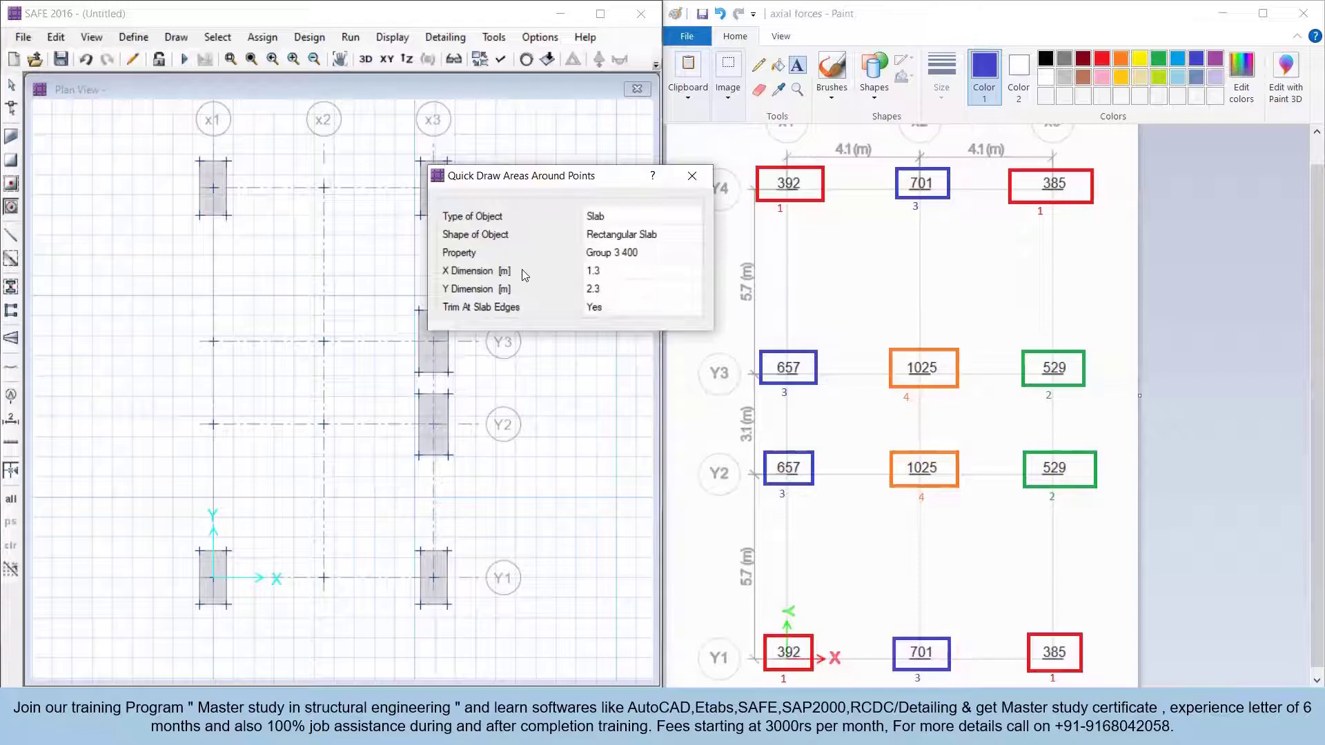
click(607, 289)
click(608, 291)
text(2.7)
Place Group 3 footings at grid points x2-Y4, x1-Y3, x1-Y2 and x2-Y1
click(324, 188)
click(214, 341)
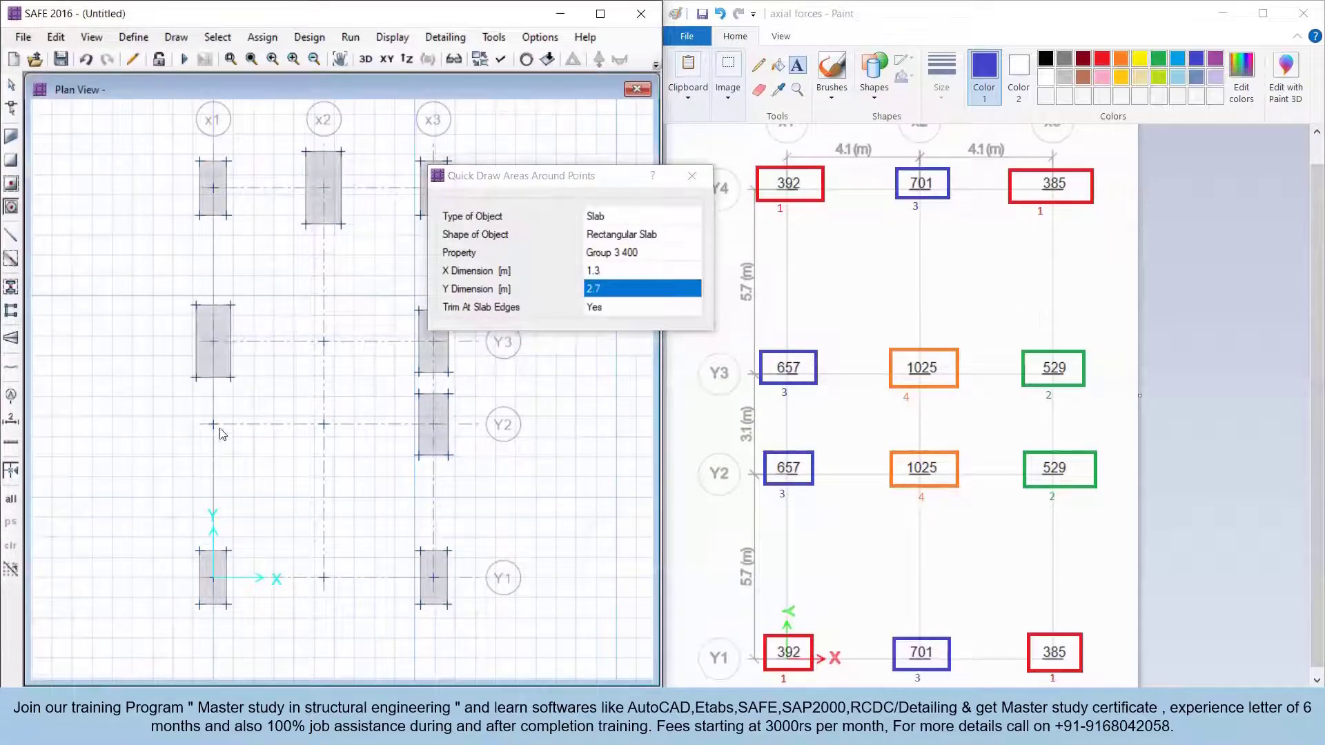
click(219, 430)
click(324, 579)
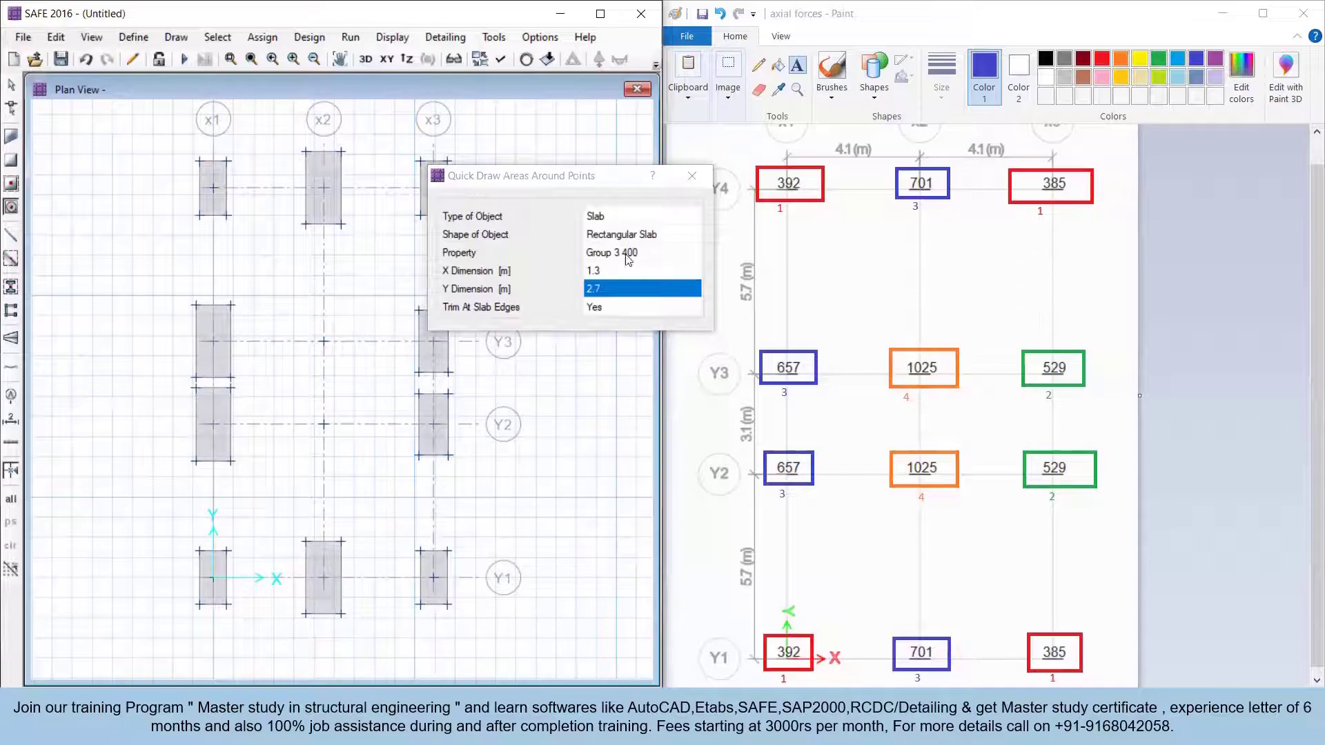
Switch to ETABS, check the orientation of the central columns at x2-Y3 and x2-Y2, and return to SAFE
click(680, 253)
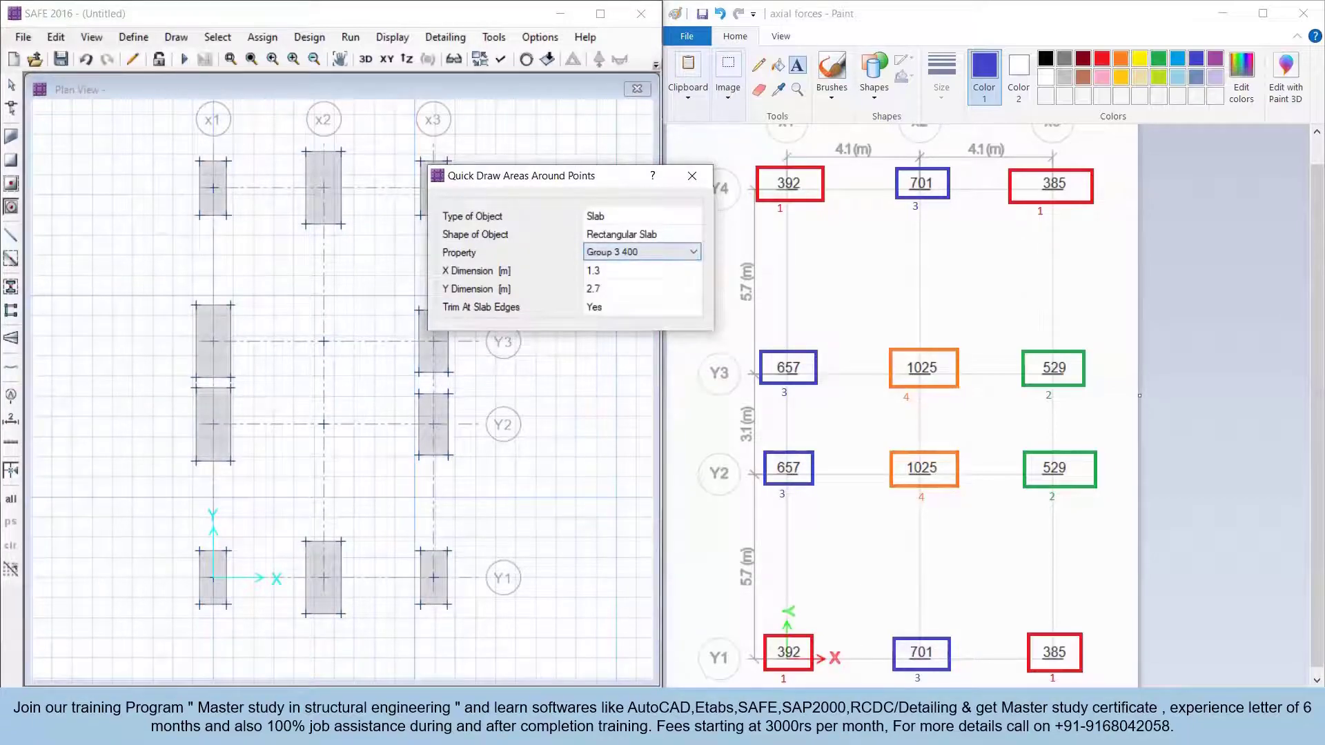
mouse_move(842, 730)
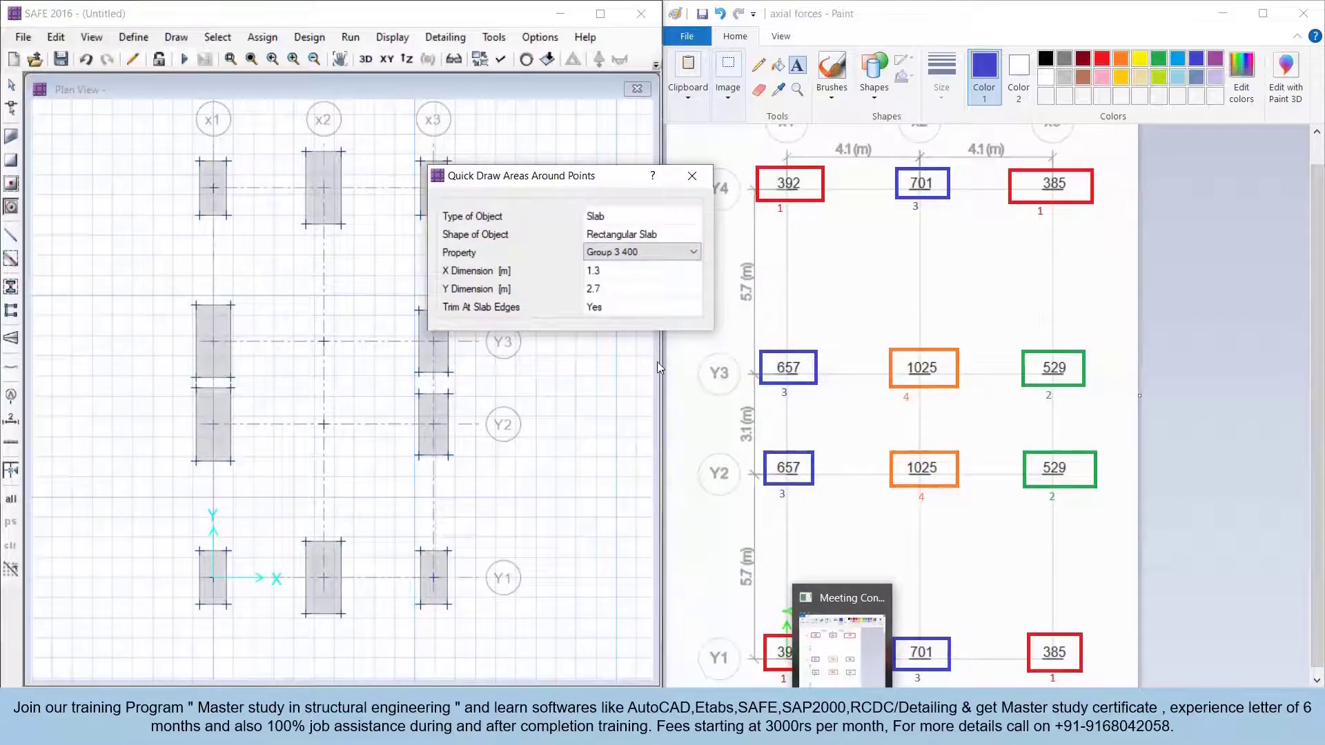
key(alt+Tab)
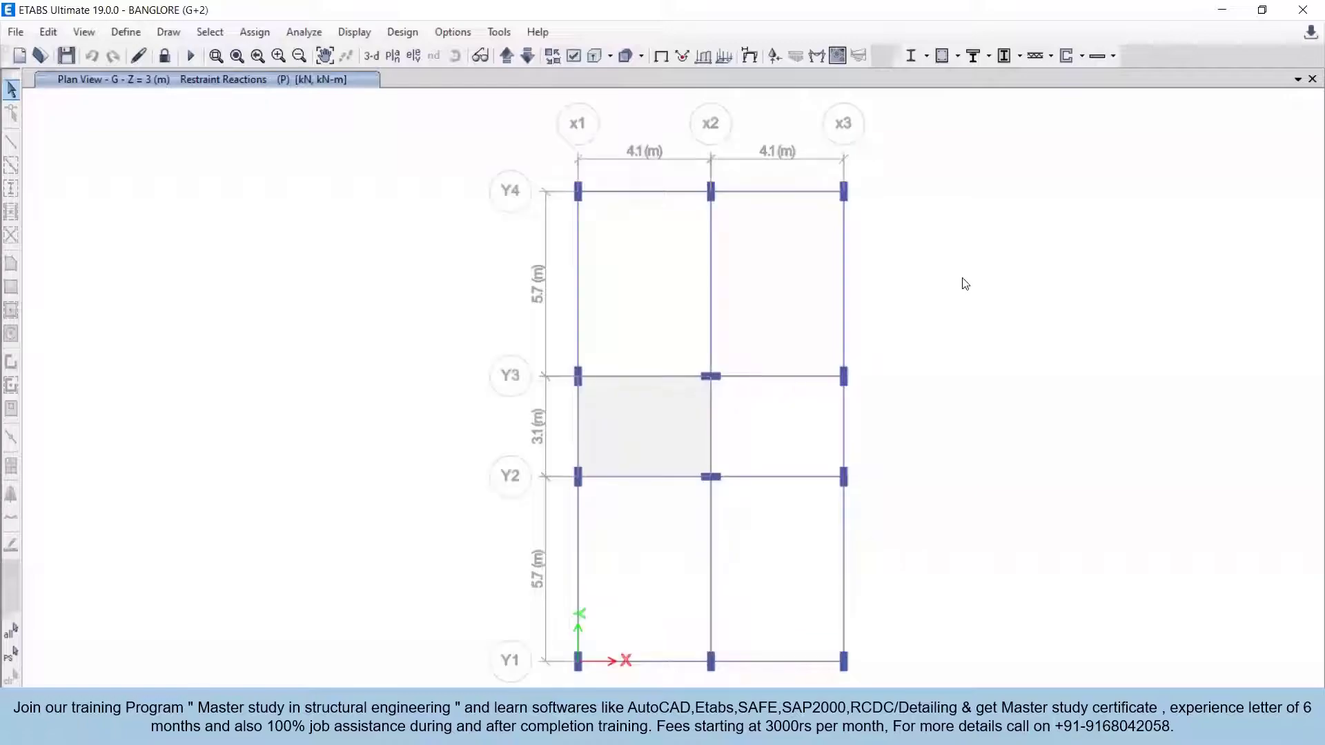
click(1221, 9)
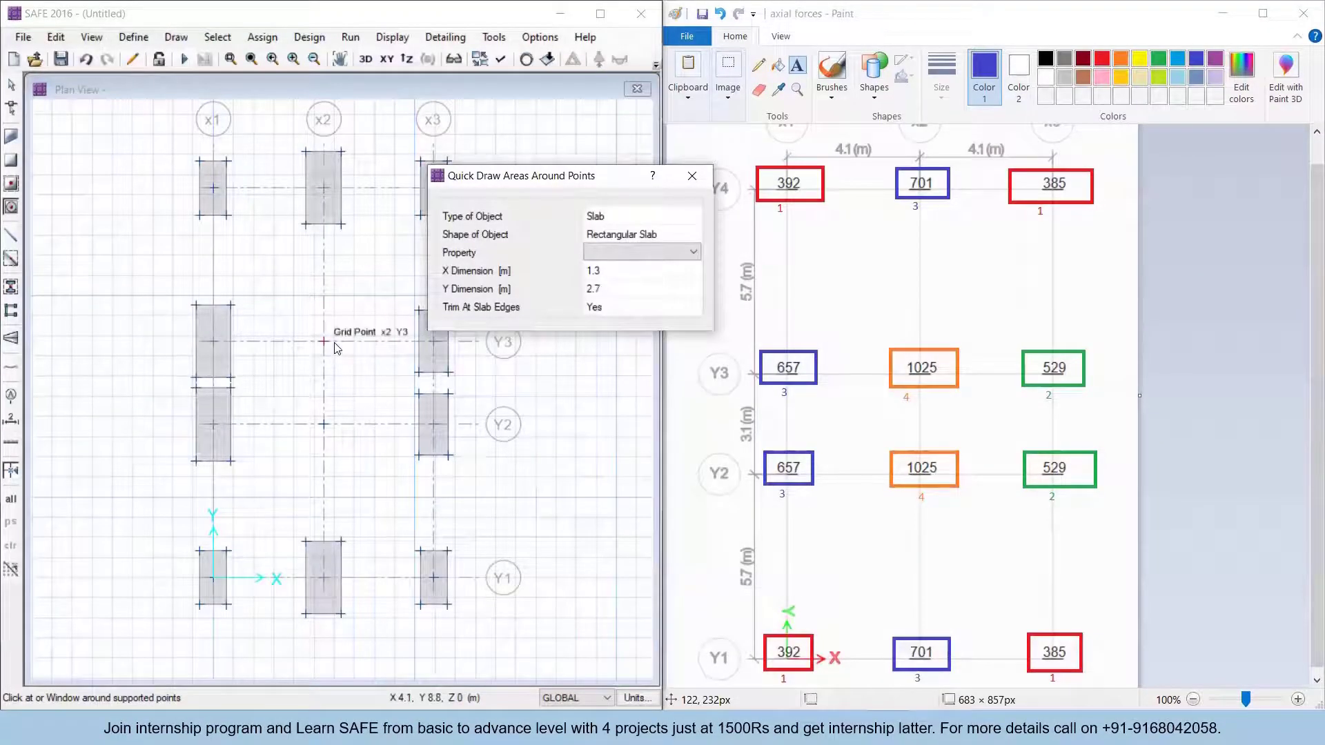
Change the quick-draw slab to property Group 4 500 with dimensions of 3.1 m in X and 1.6 m in Y
click(654, 259)
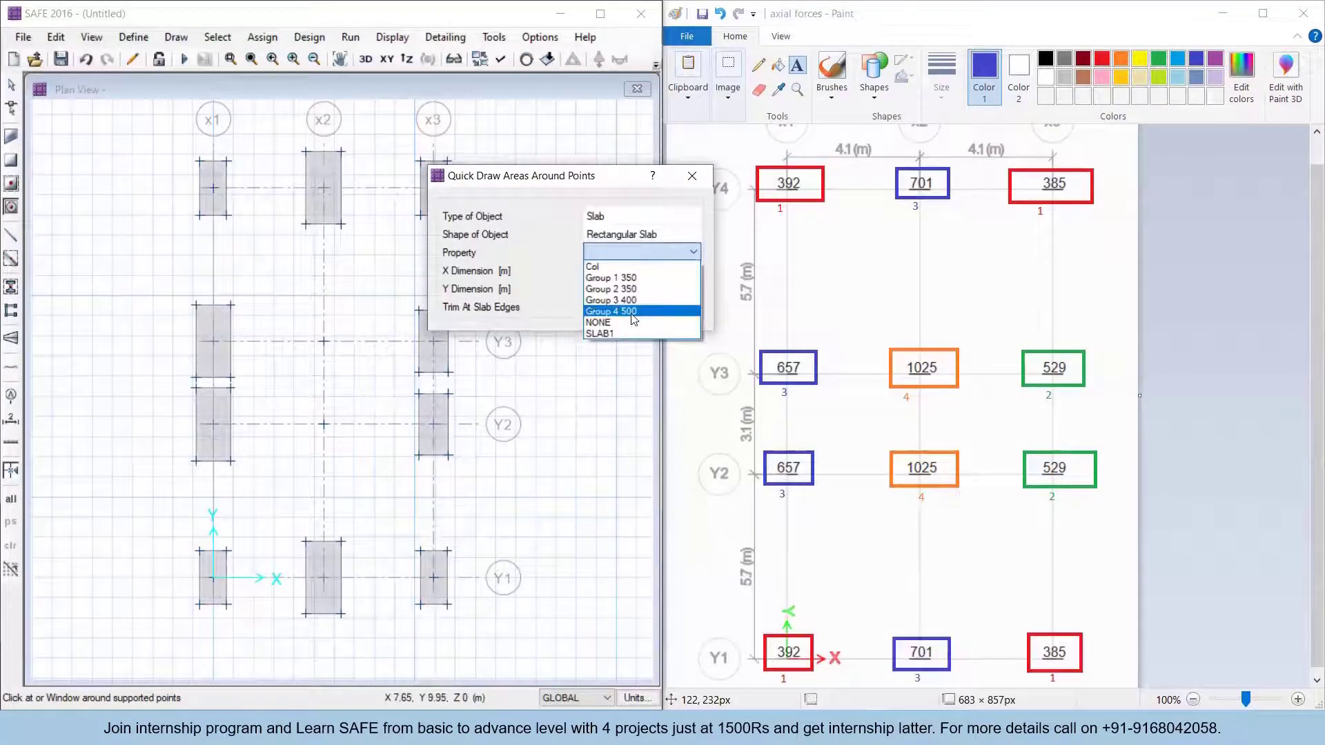
click(630, 312)
click(628, 271)
click(609, 272)
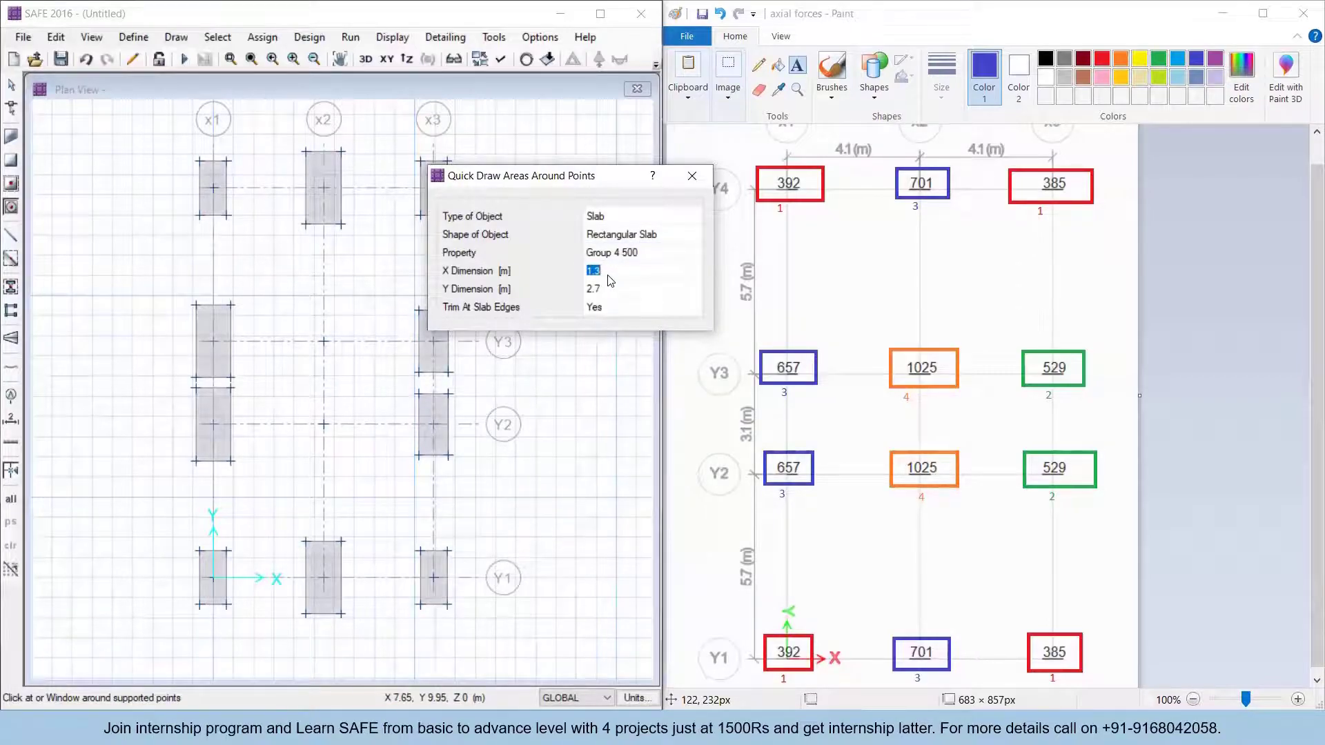
text(3.1)
click(611, 290)
click(614, 289)
text(1.6)
Place Group 4 footings at grid points x2-Y3 and x2-Y2, and finish drawing
click(325, 345)
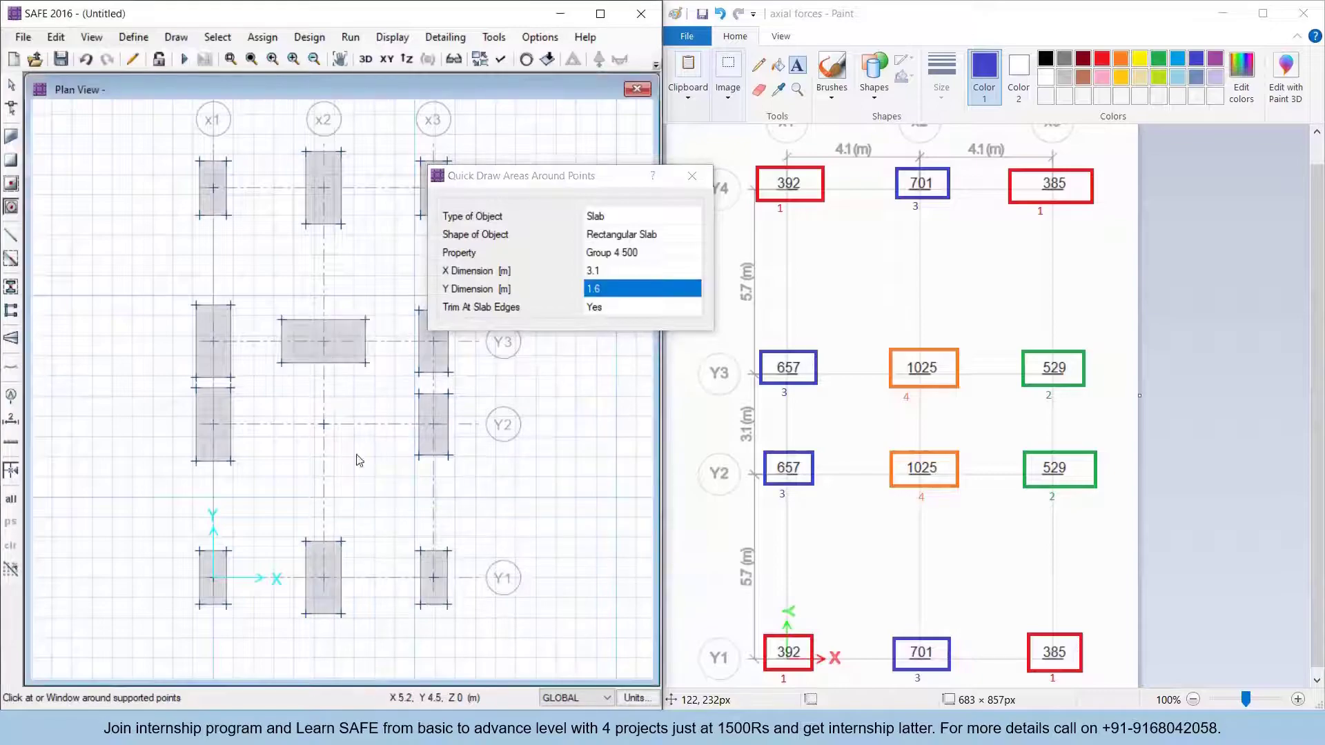
click(324, 424)
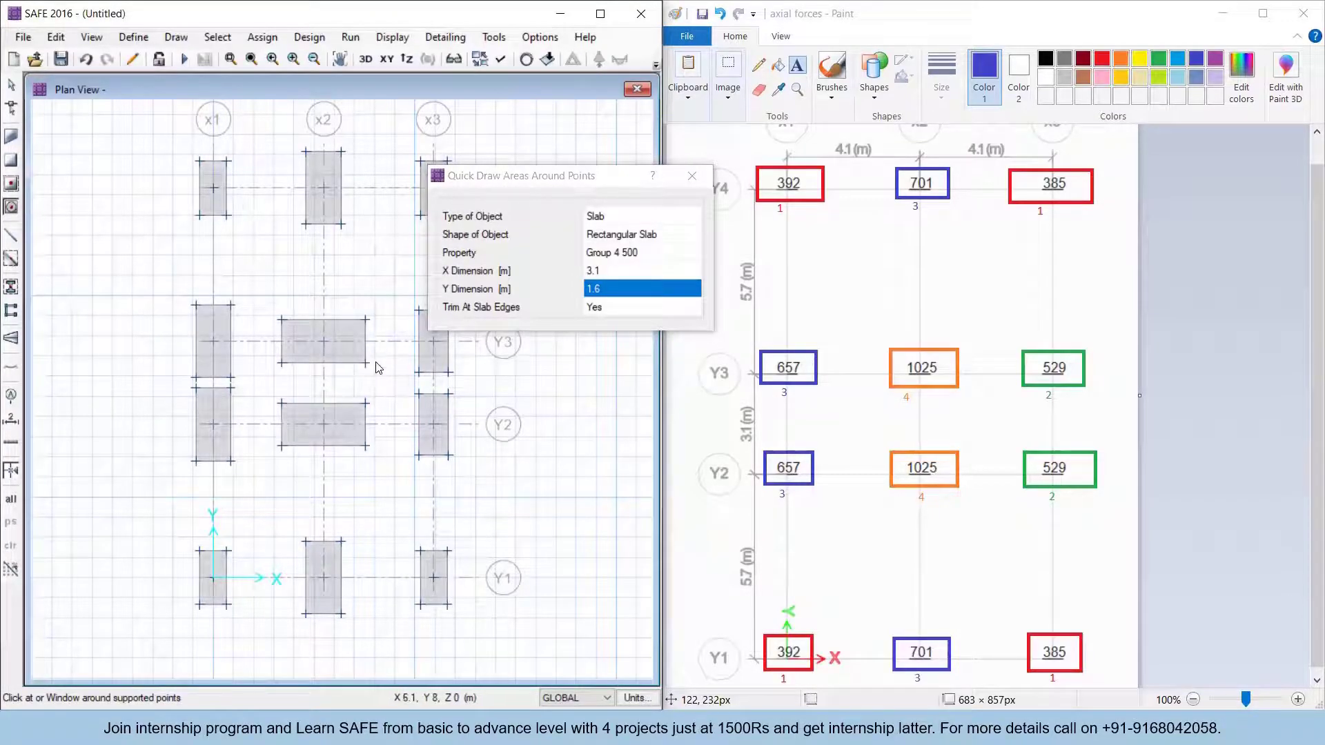
key(Escape)
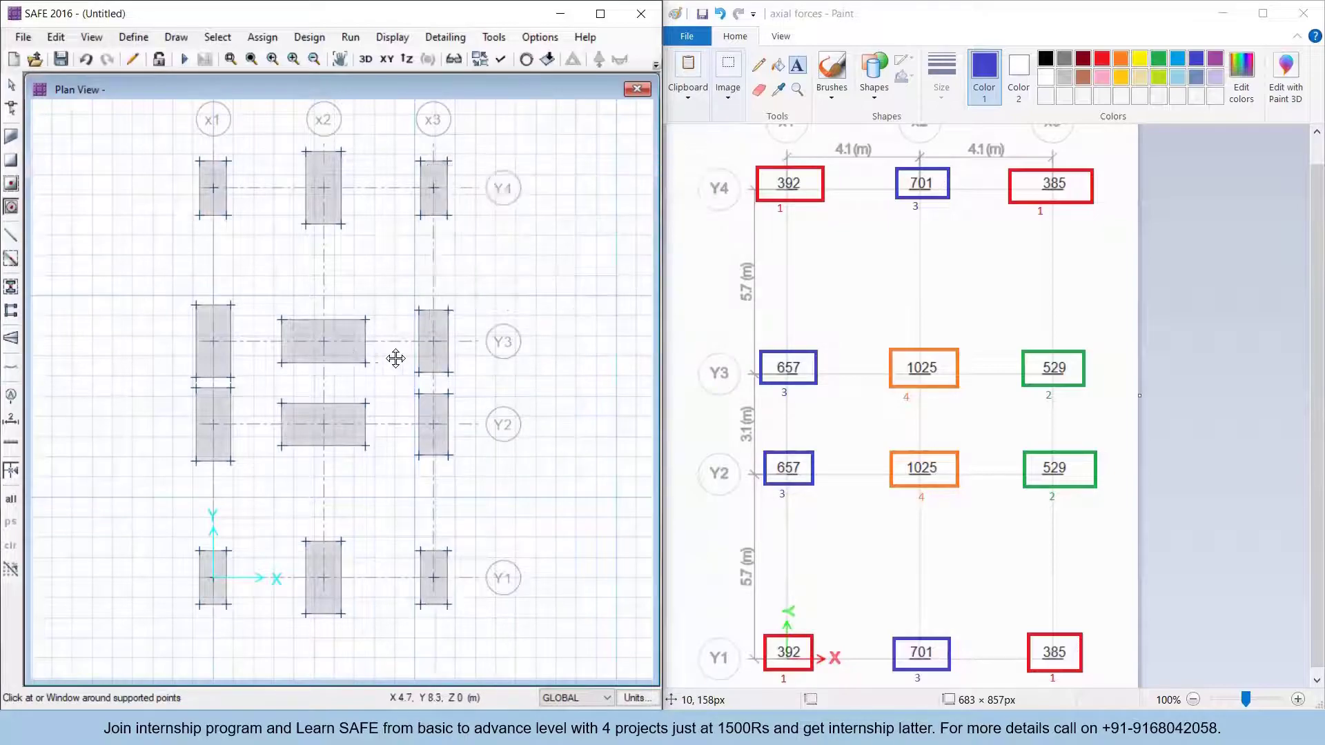
Set up Quick Draw Areas Around Points for rectangular Col slabs measuring 0.23 m in X and 0.6 m in Y
mouse_move(393, 355)
middle_down()
mouse_move(373, 343)
mouse_move(358, 375)
middle_up()
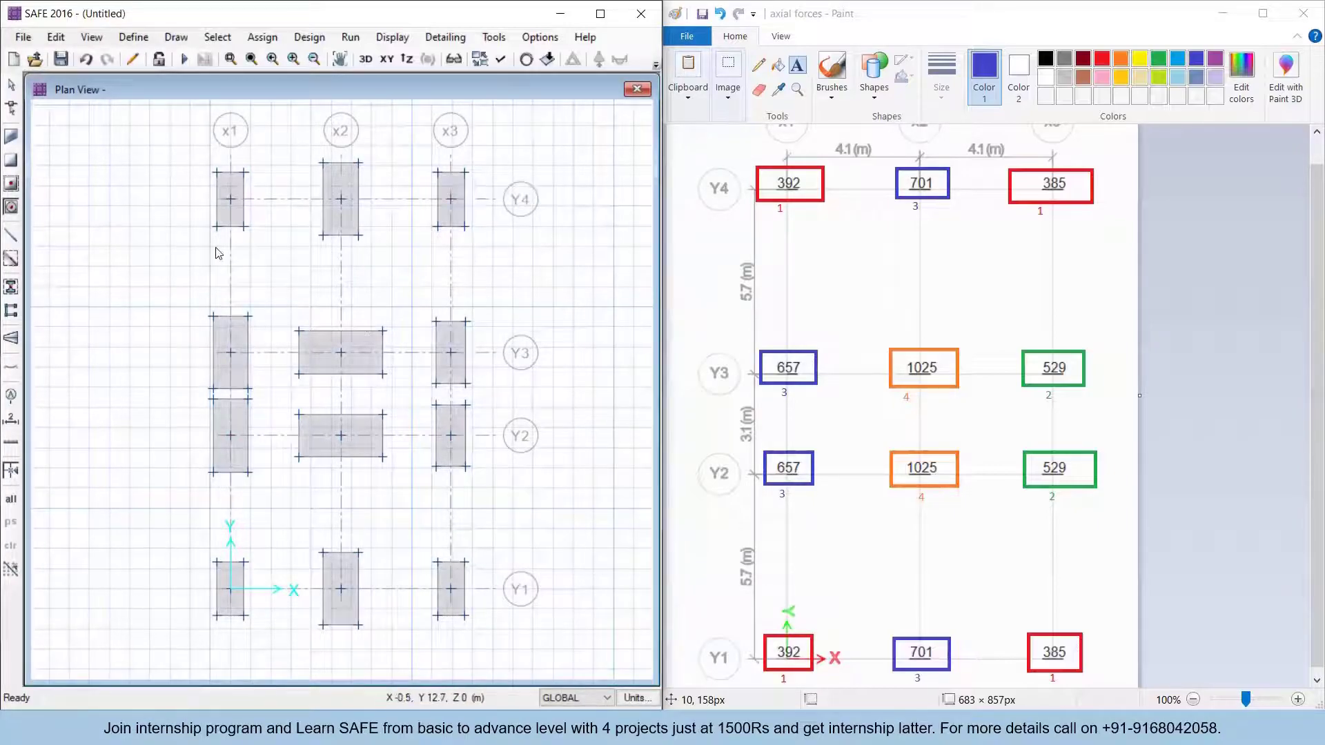
click(11, 208)
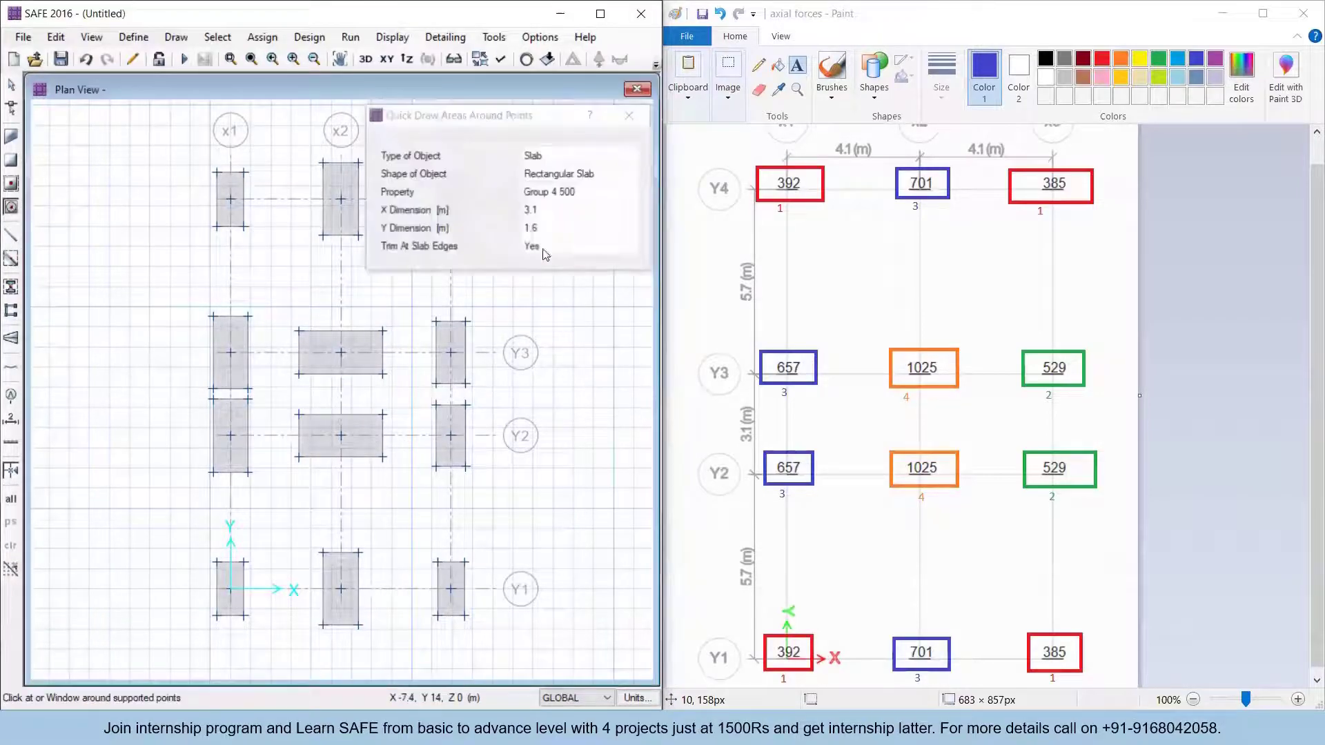
click(546, 191)
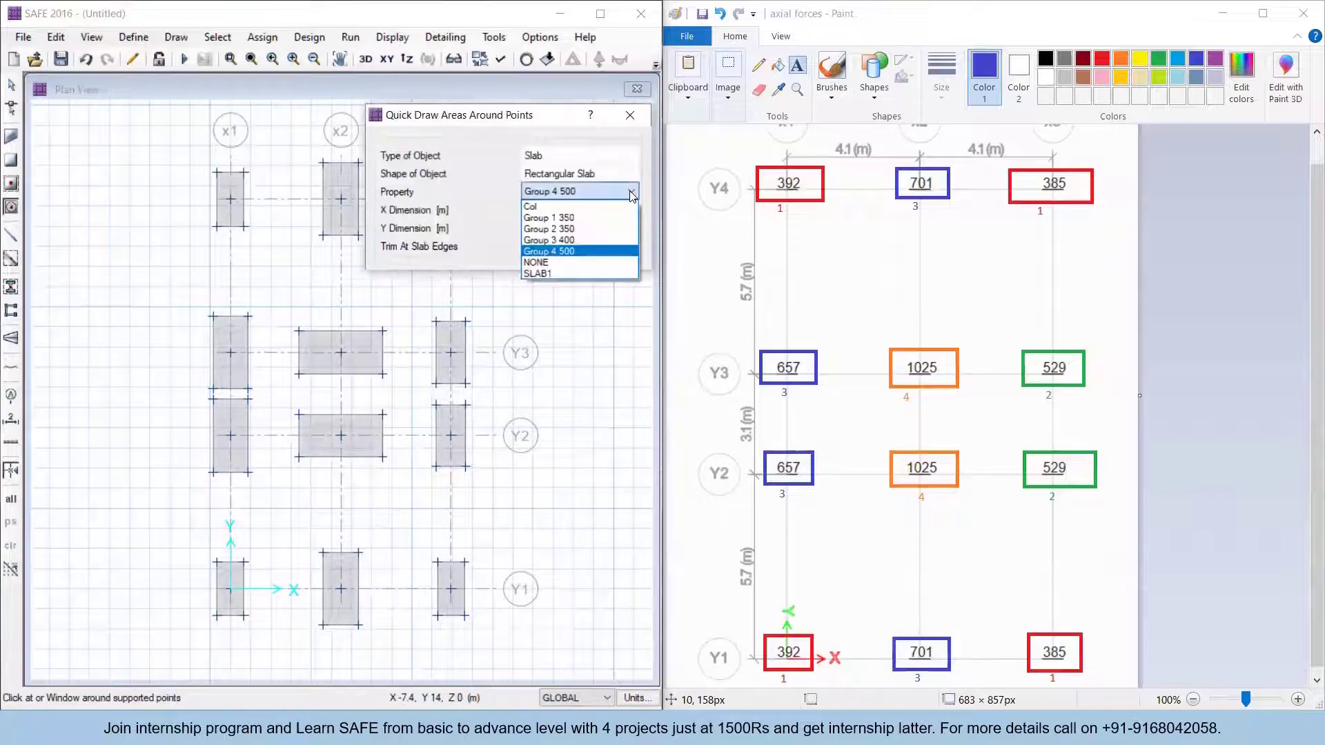
click(537, 209)
click(537, 210)
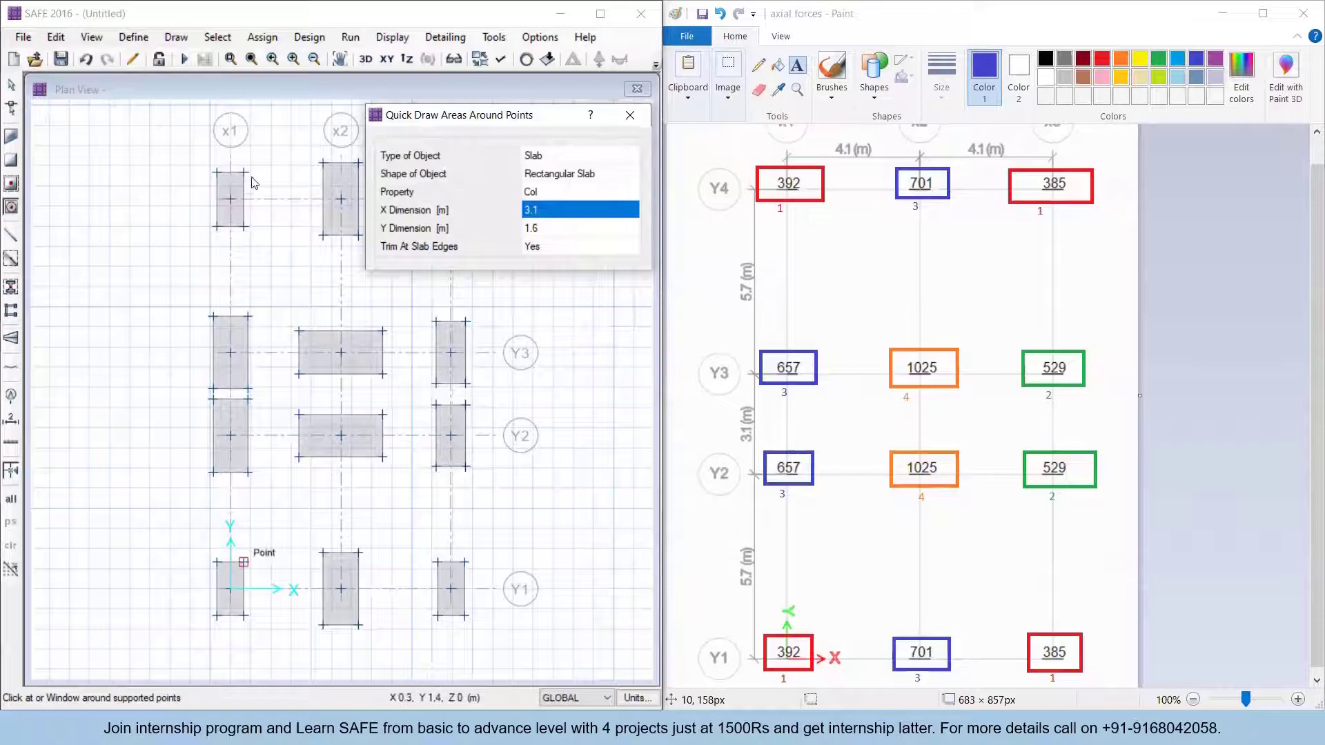
click(555, 211)
drag(561, 216, 512, 219)
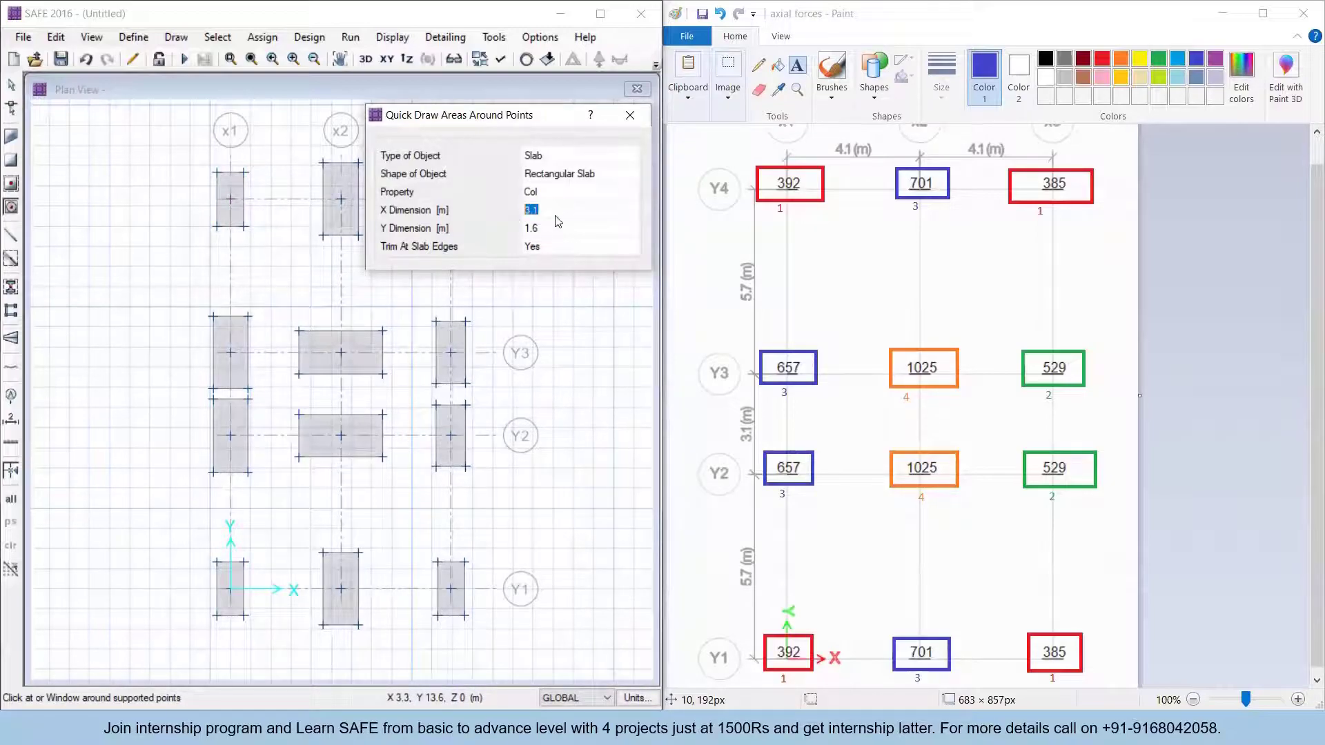
text(0.23)
click(572, 227)
text(0.6)
key(Return)
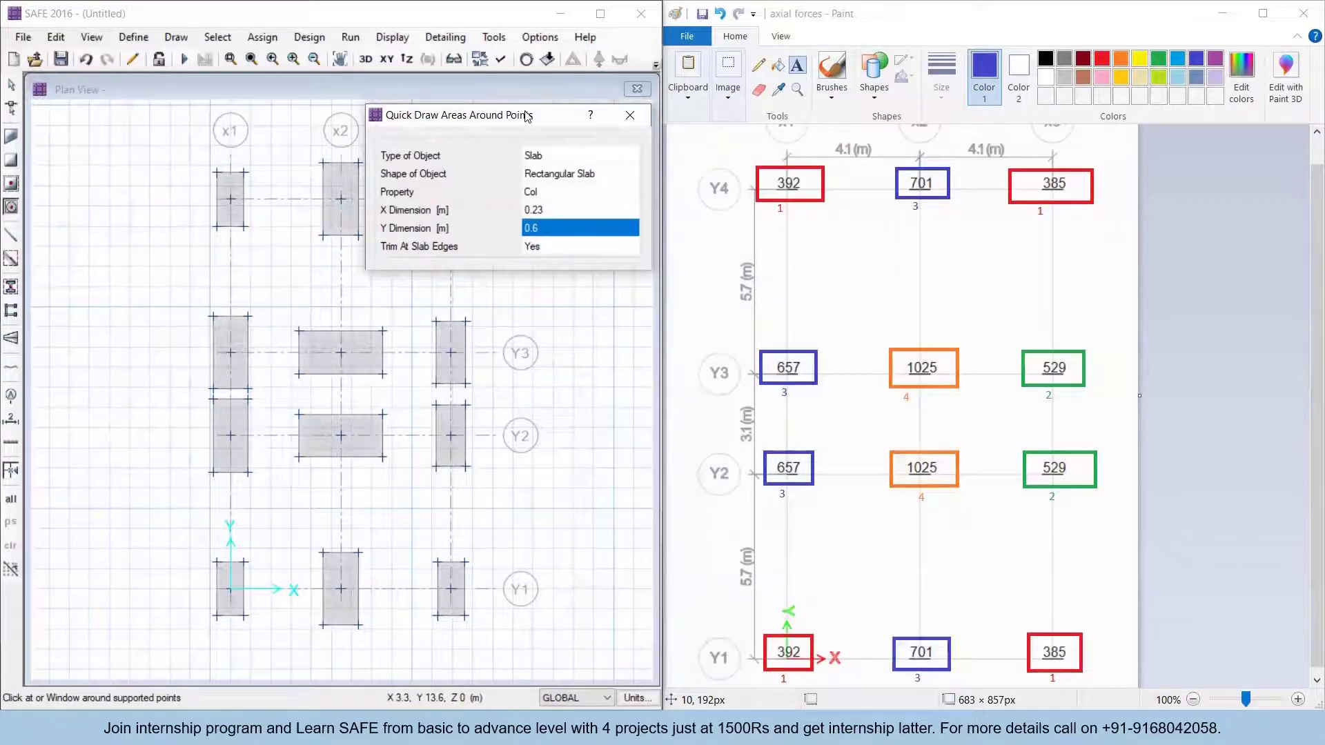
drag(526, 116, 648, 116)
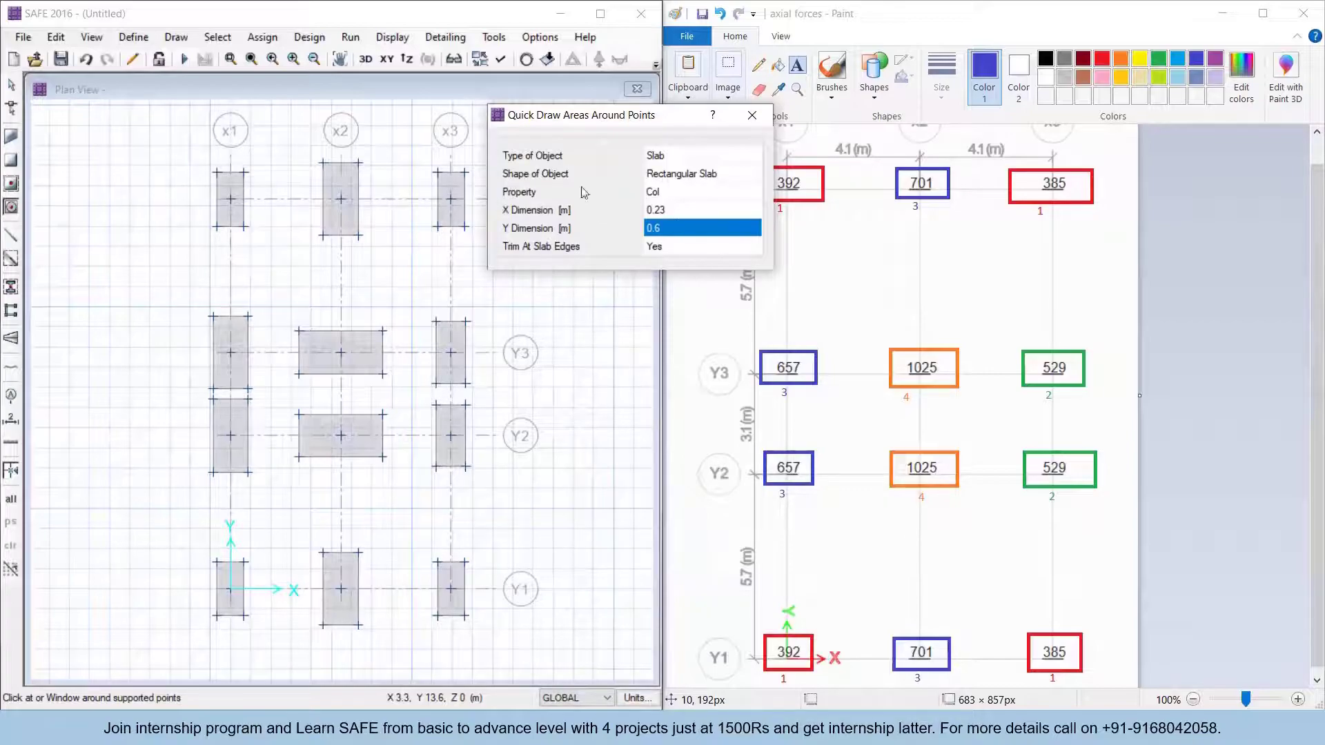
Place the 0.23 by 0.6 m Col areas at all grid points except x2-Y3 and x2-Y2
click(232, 200)
click(343, 203)
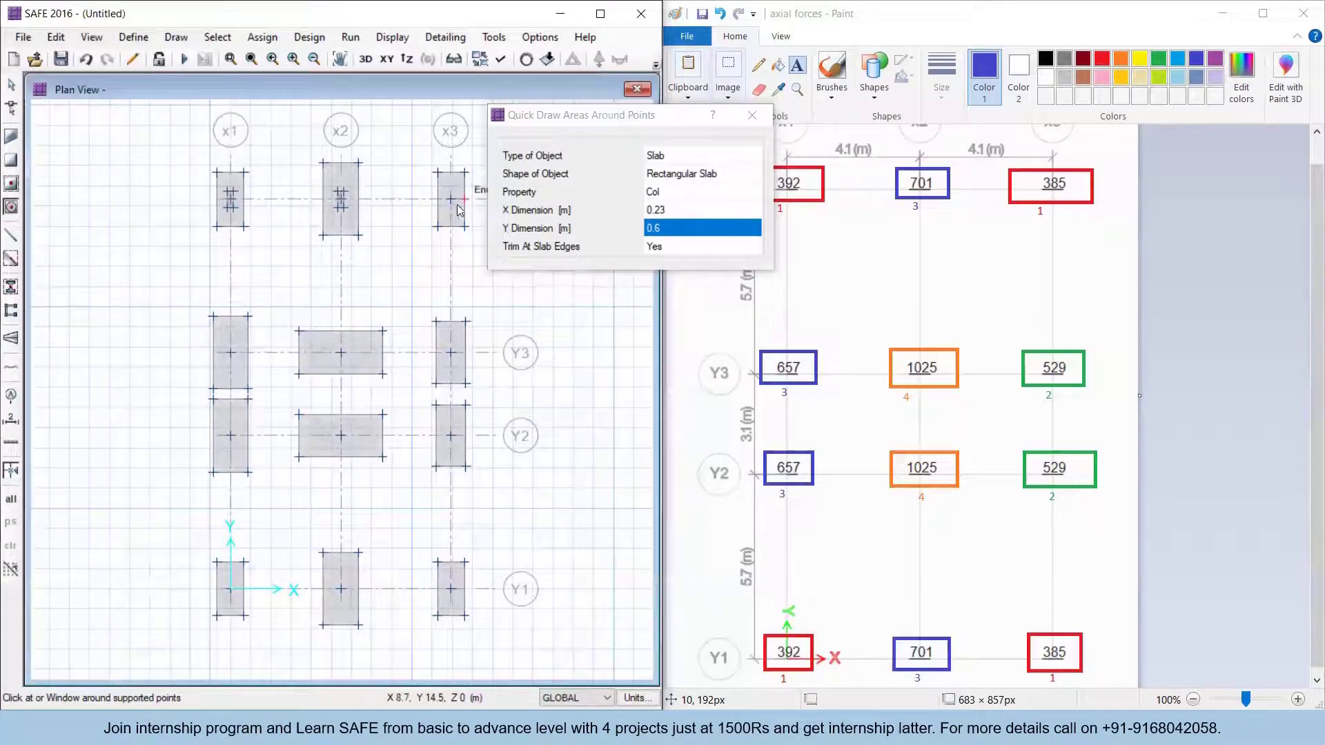
click(449, 200)
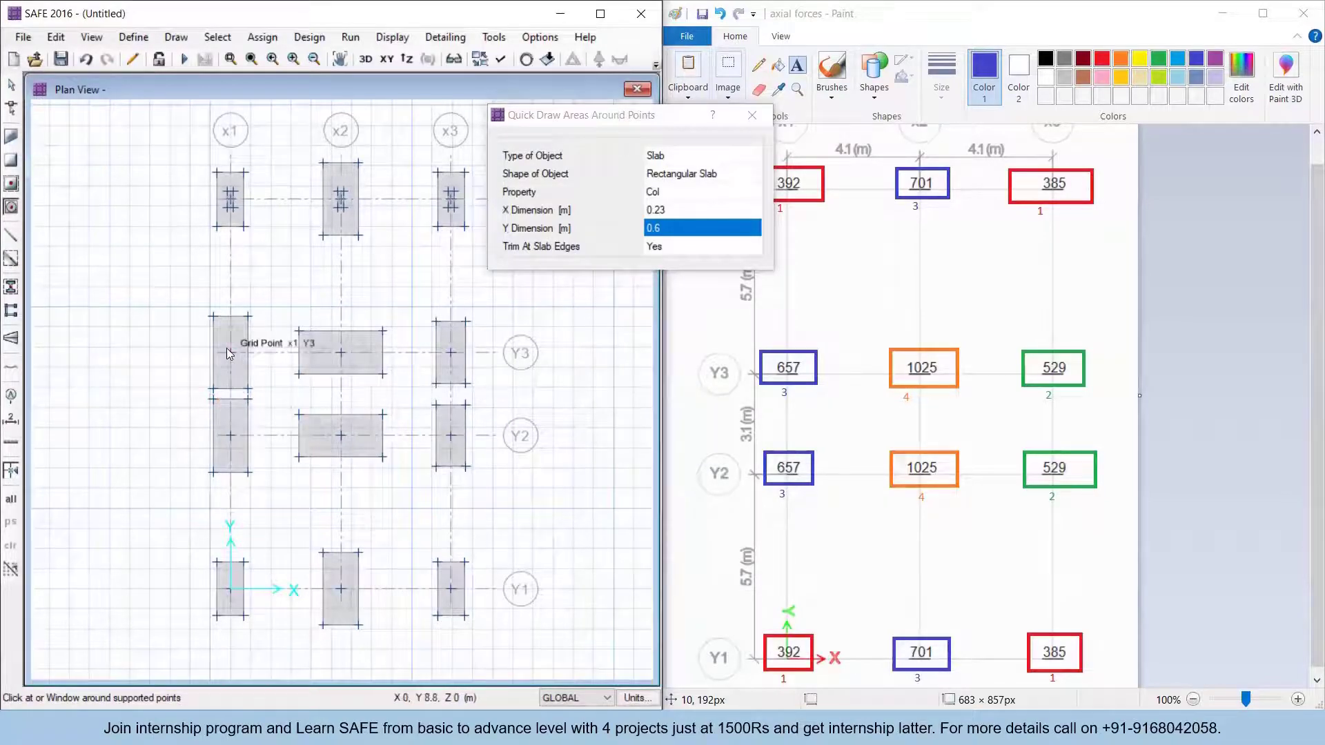
click(232, 433)
click(231, 435)
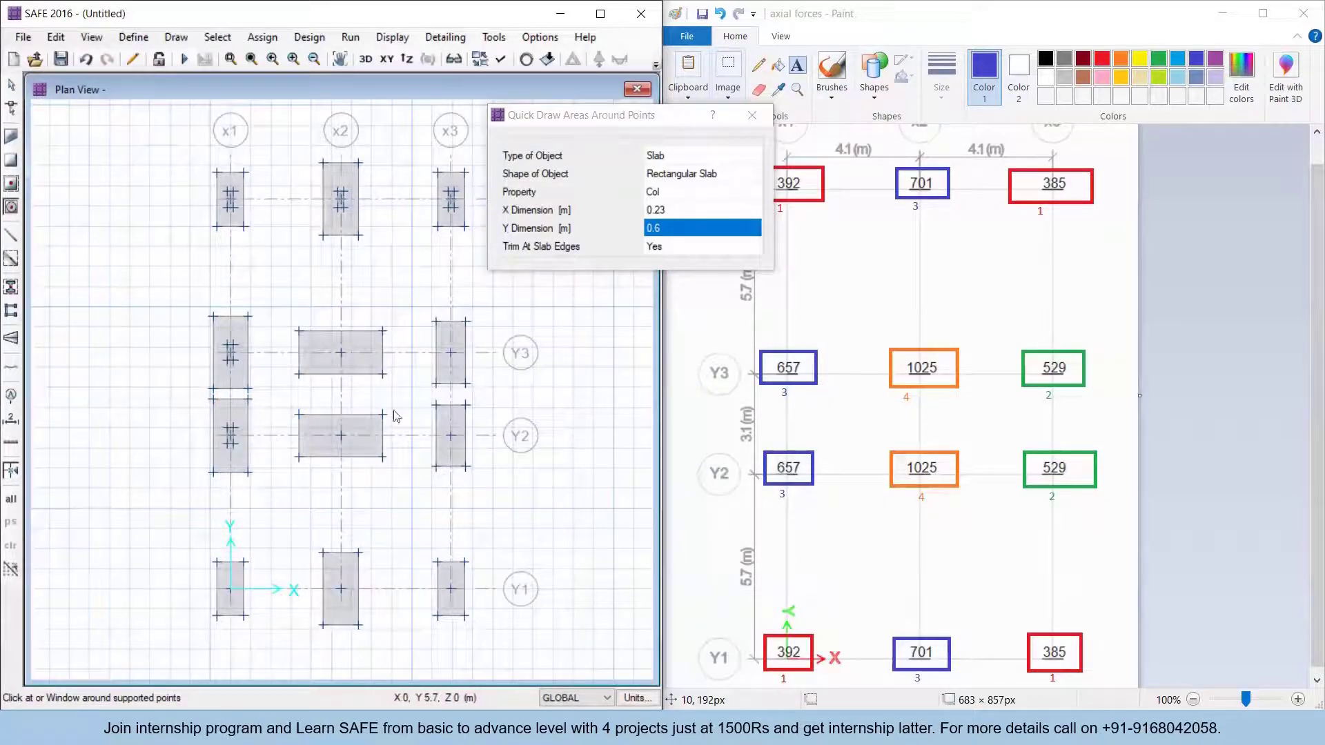
click(450, 354)
click(450, 441)
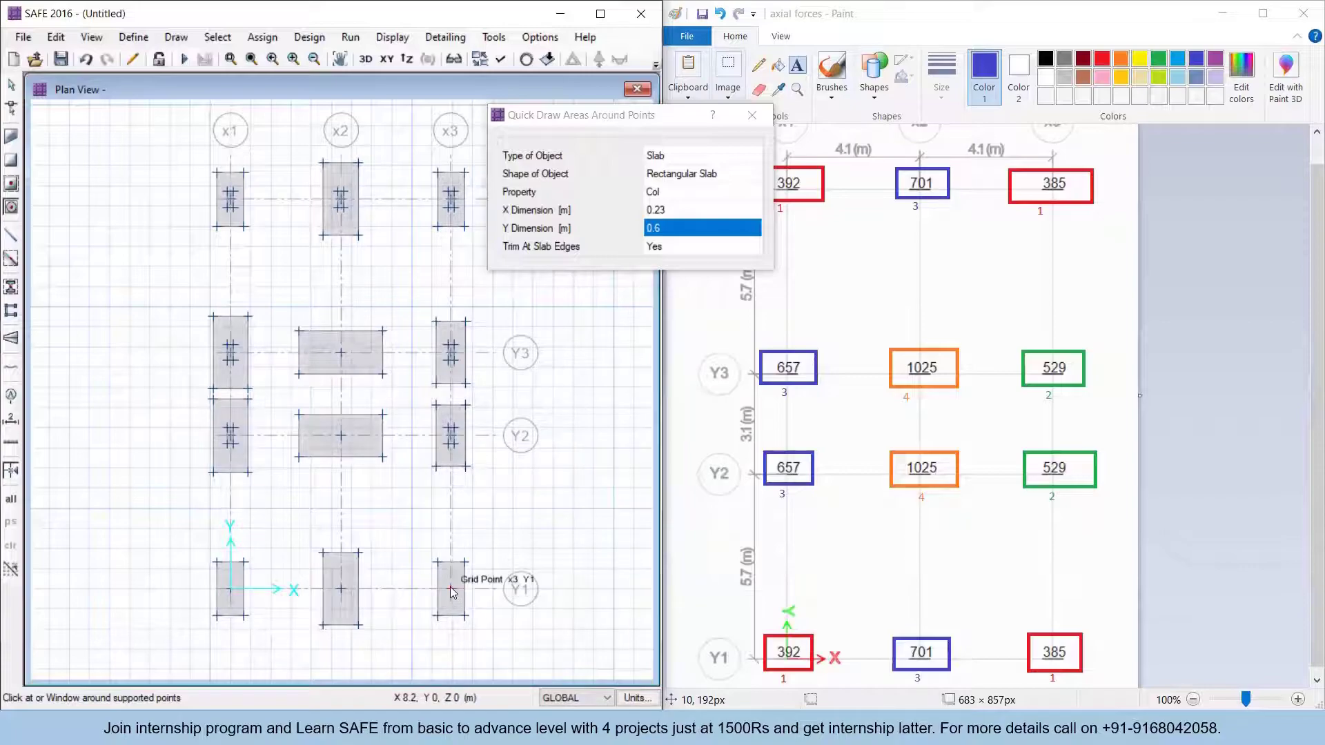
click(450, 587)
click(341, 589)
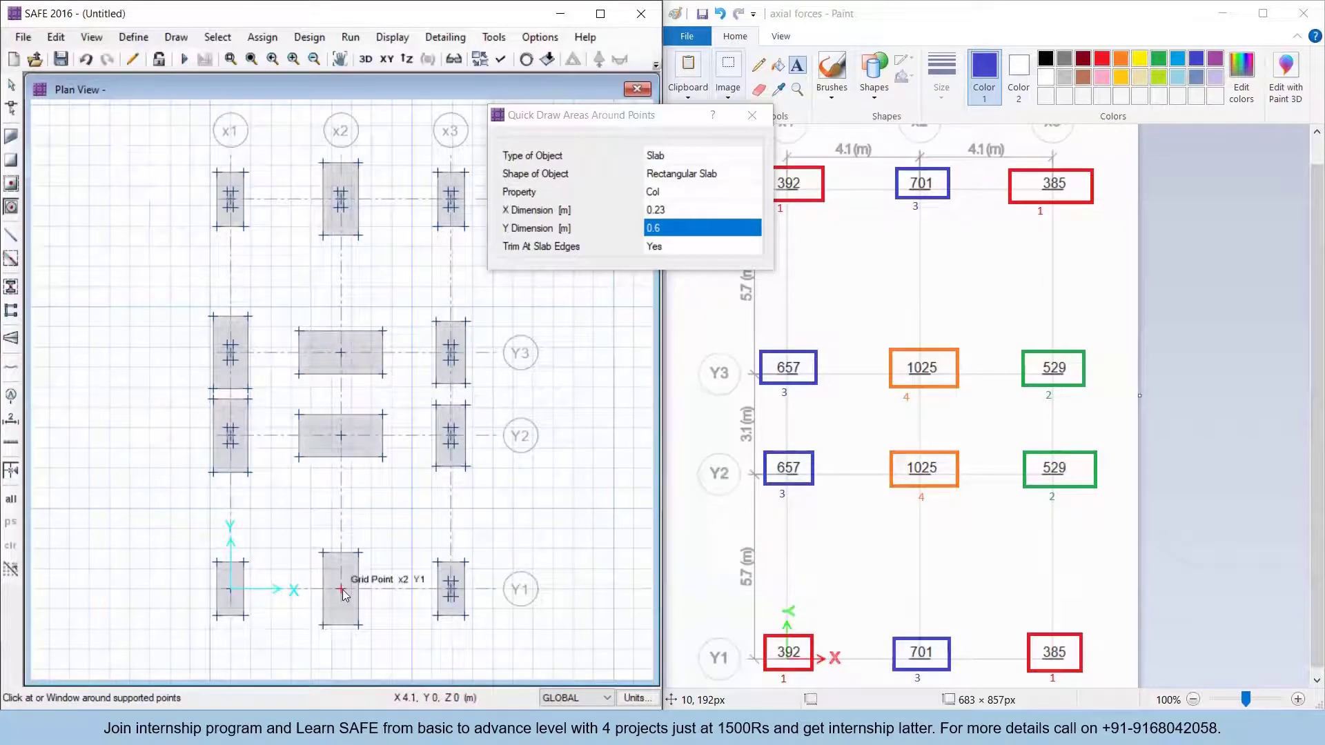
click(232, 590)
Change the quick-draw Col slab dimensions to 0.6 m in X and 0.23 m in Y
click(675, 210)
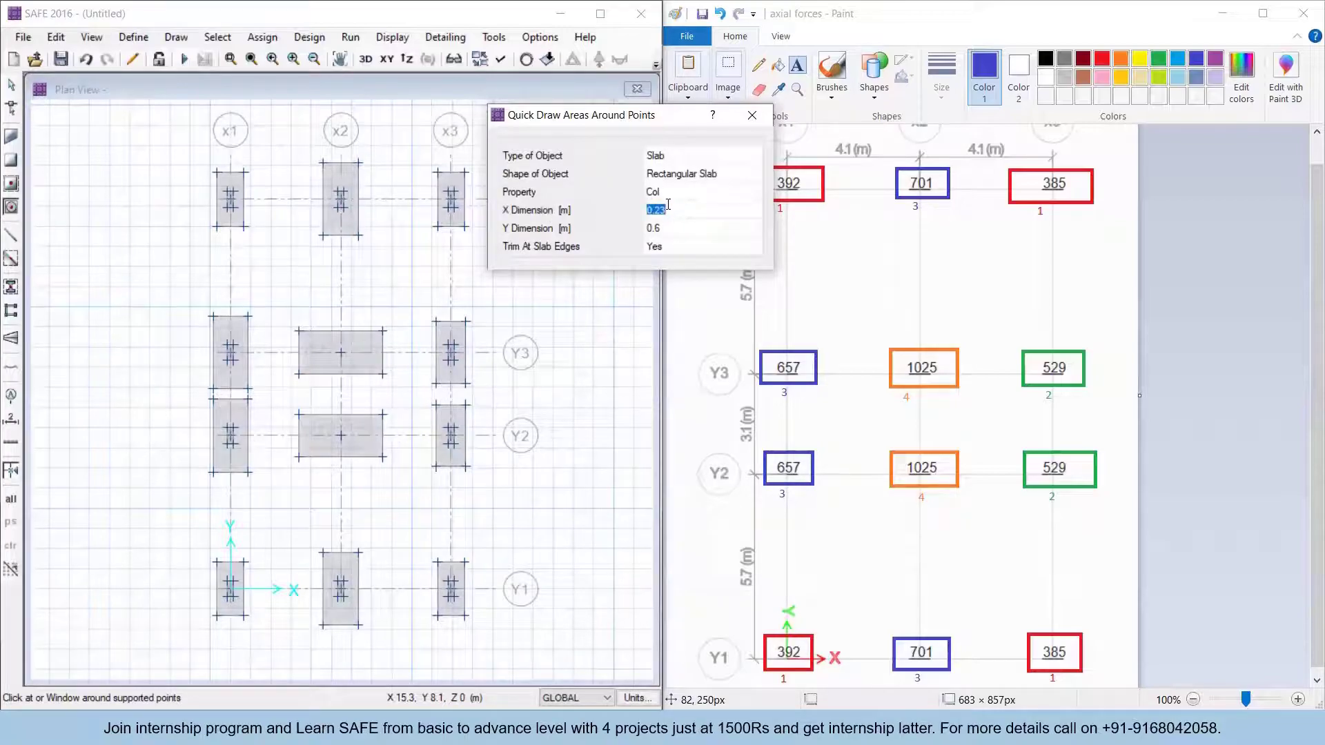
text(0.6)
click(674, 228)
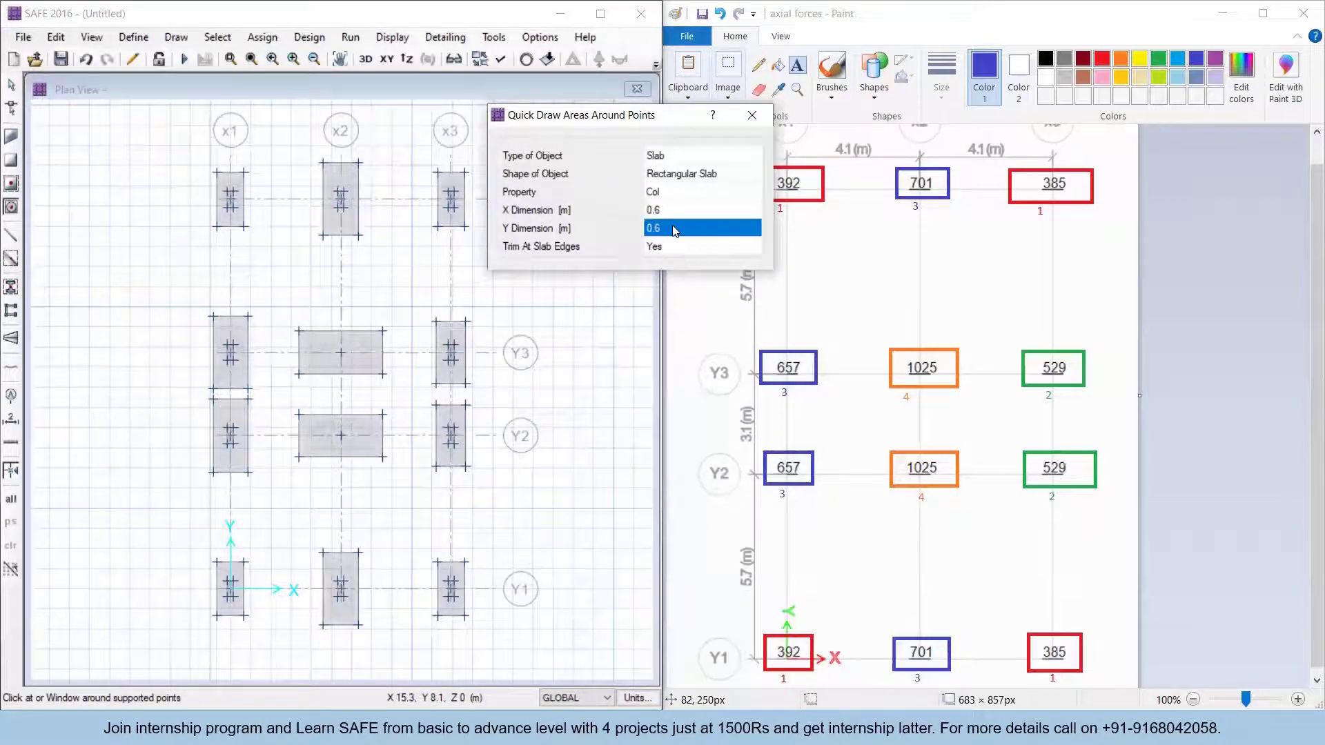
text(0.2)
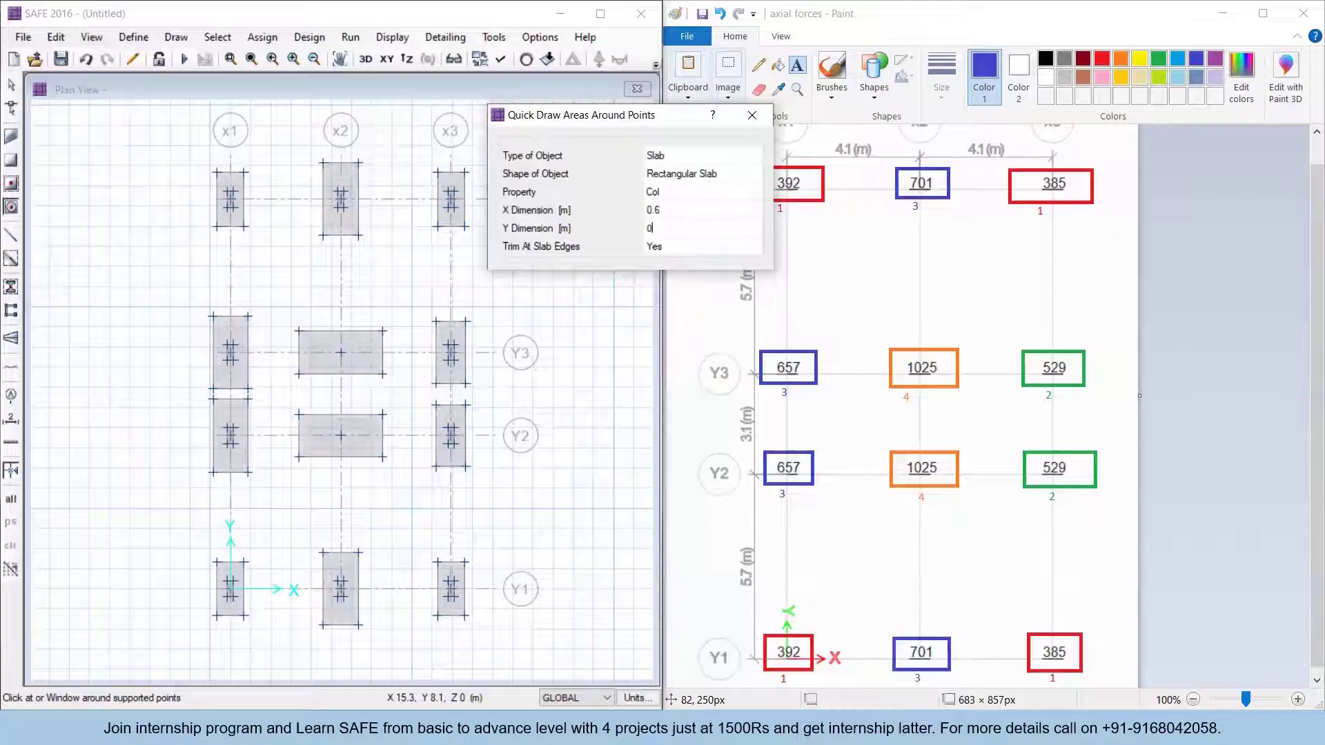
click(673, 210)
mouse_move(661, 120)
mouse_down()
mouse_move(538, 120)
mouse_move(665, 129)
mouse_up()
click(690, 234)
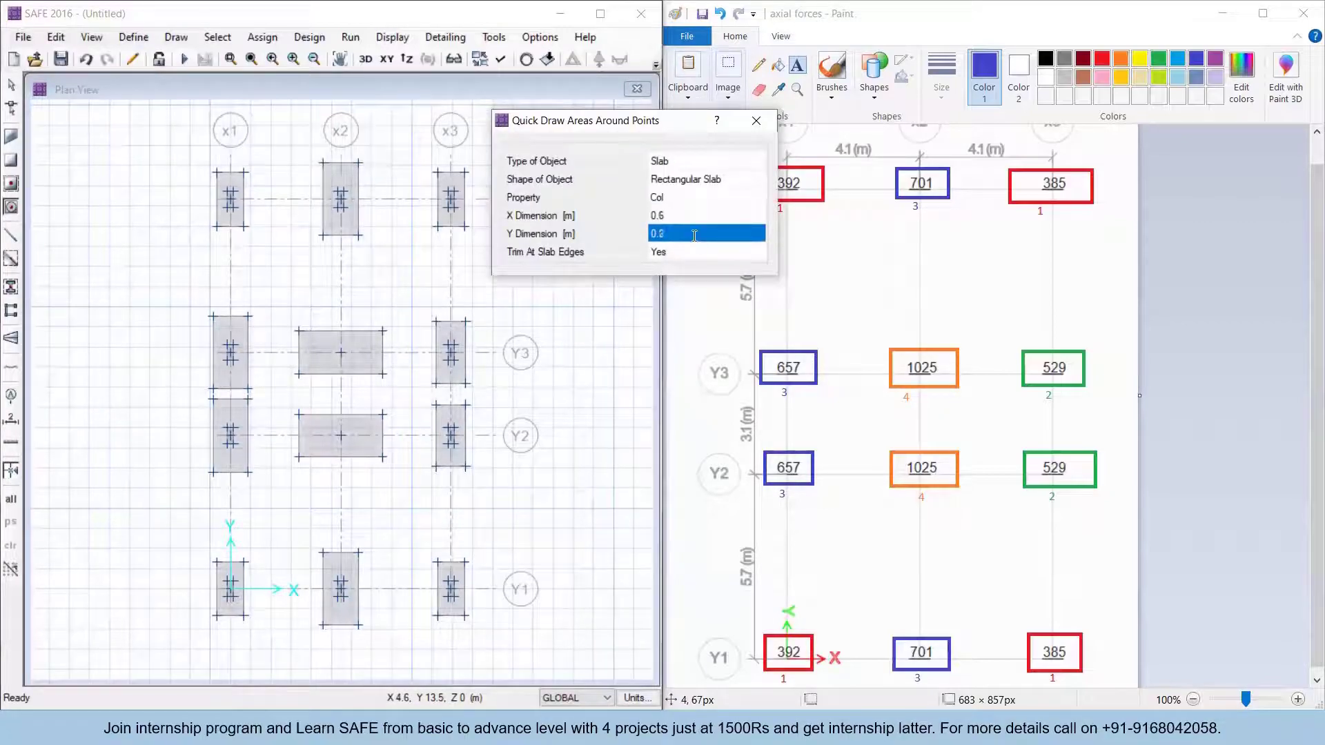
text(0.)
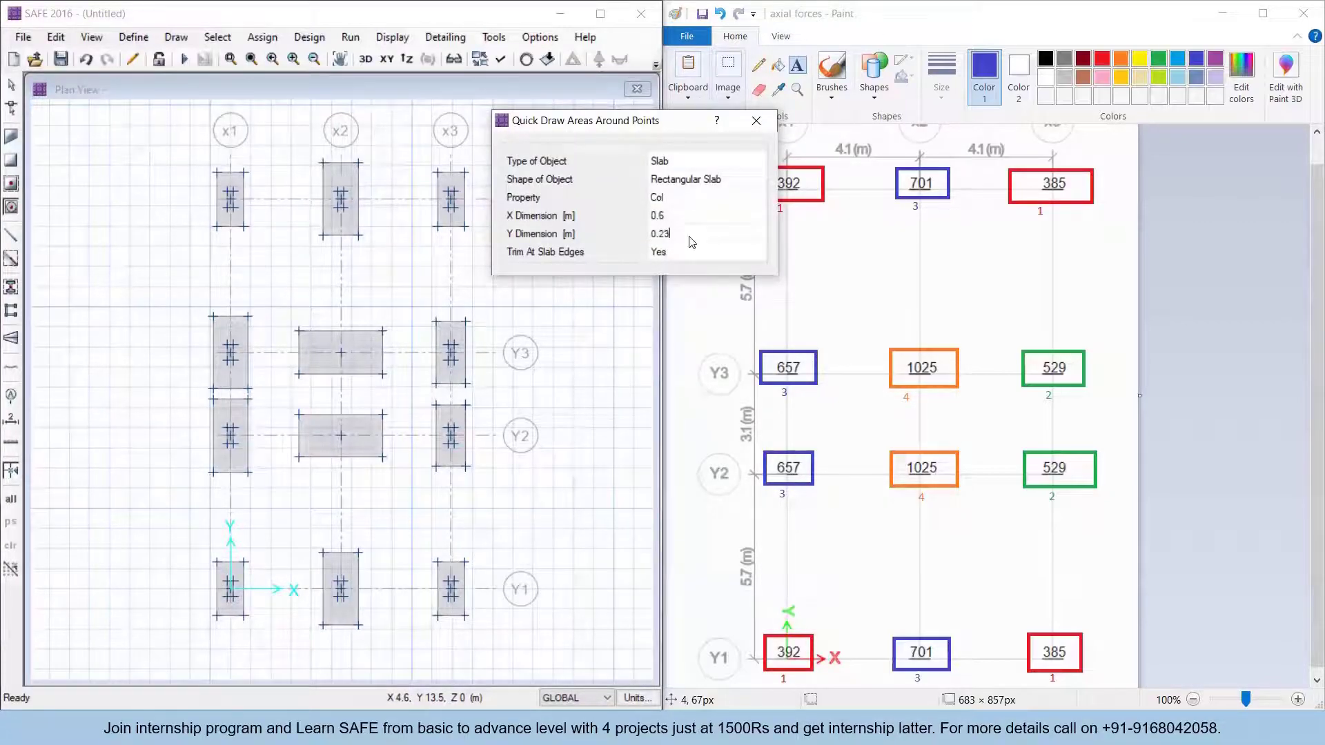
text(23)
key(Tab)
Place the Col areas at grid points x2-Y3 and x2-Y2, finish drawing, and maximize the SAFE window
click(341, 353)
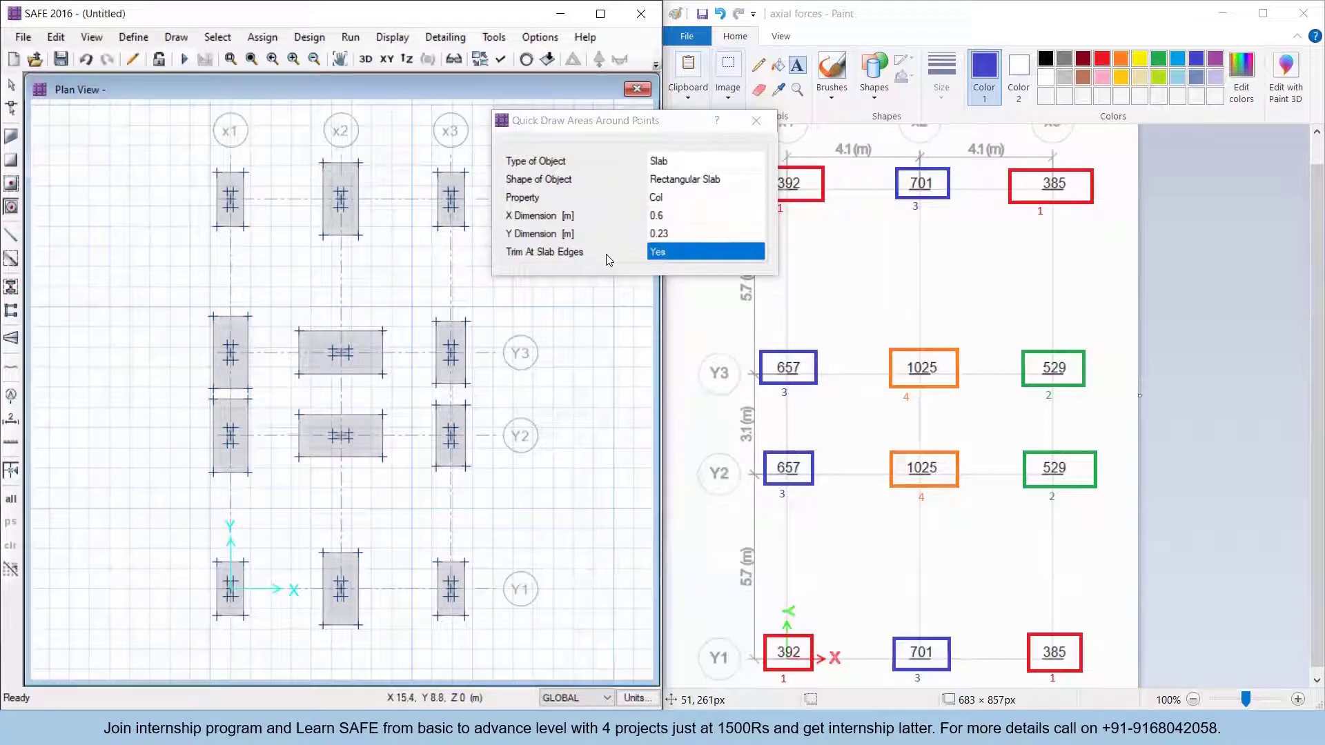
key(Escape)
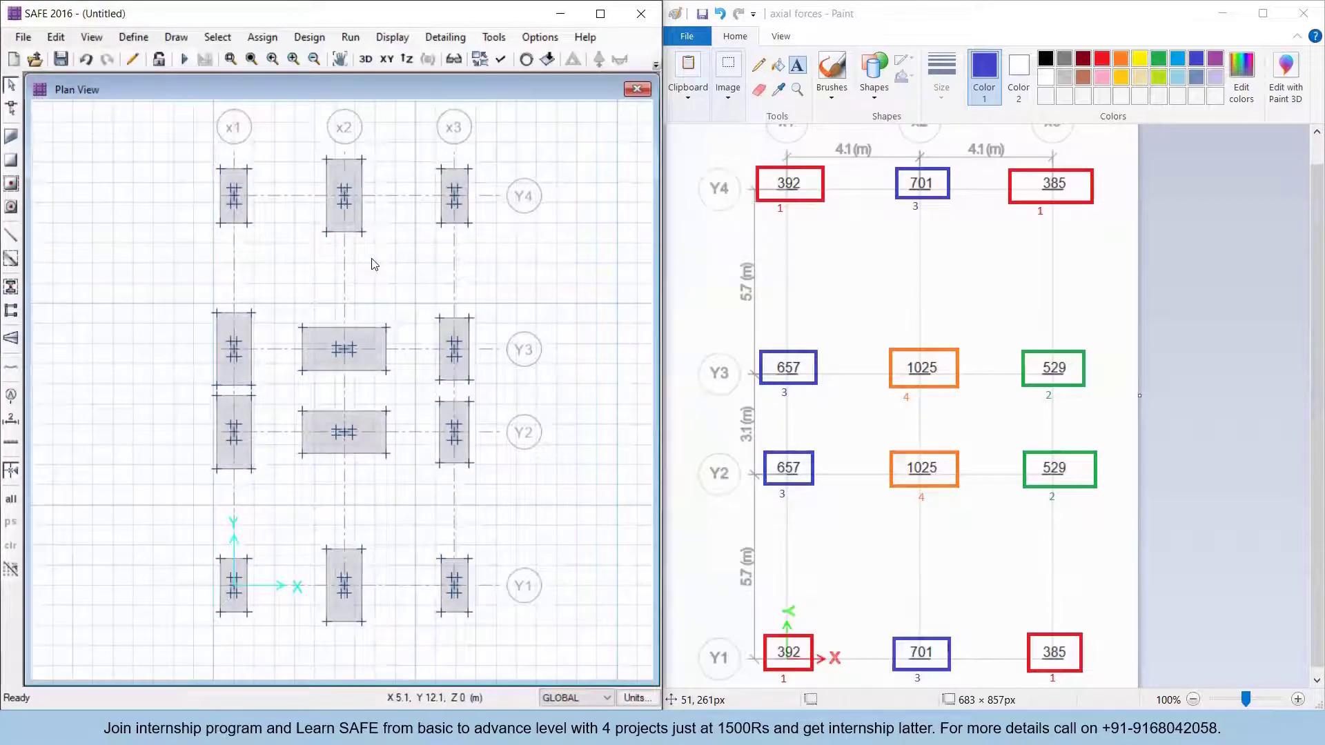
click(601, 13)
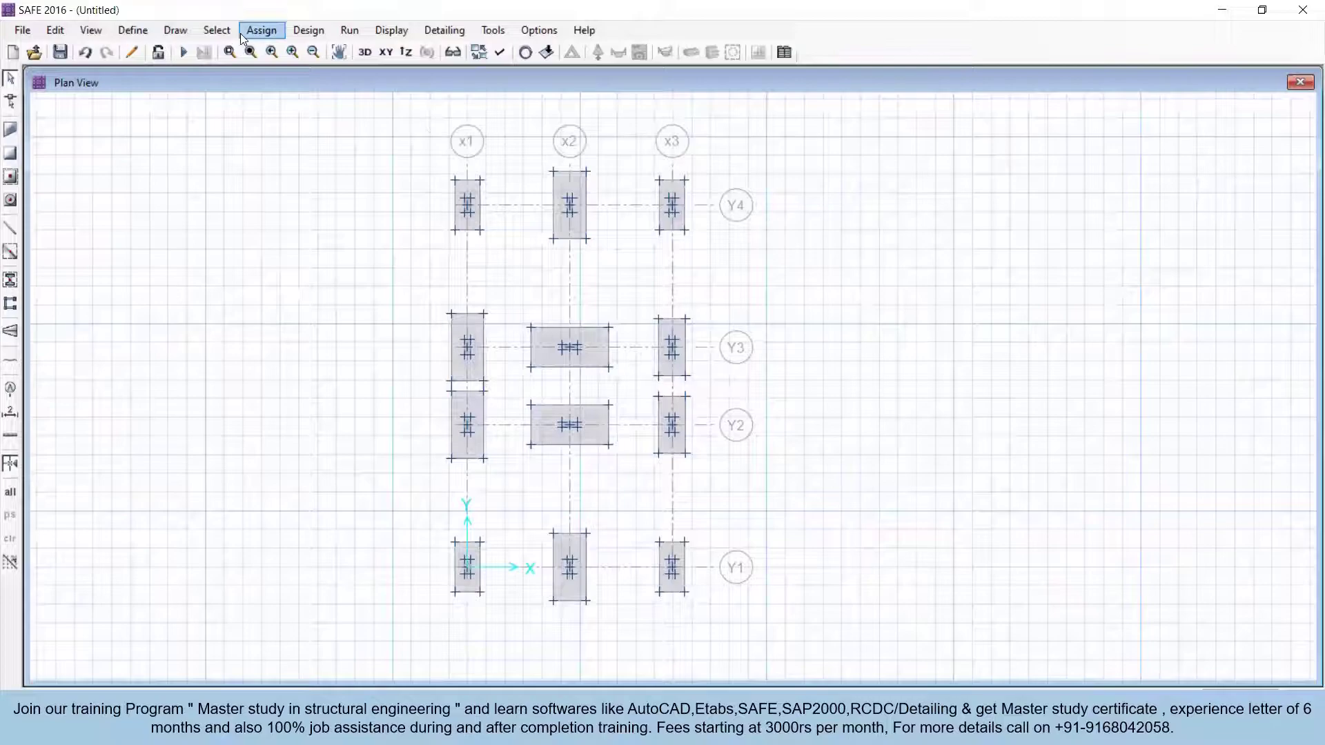
Open the soil subgrade property SOIL1 for modification at its subgrade modulus
click(135, 30)
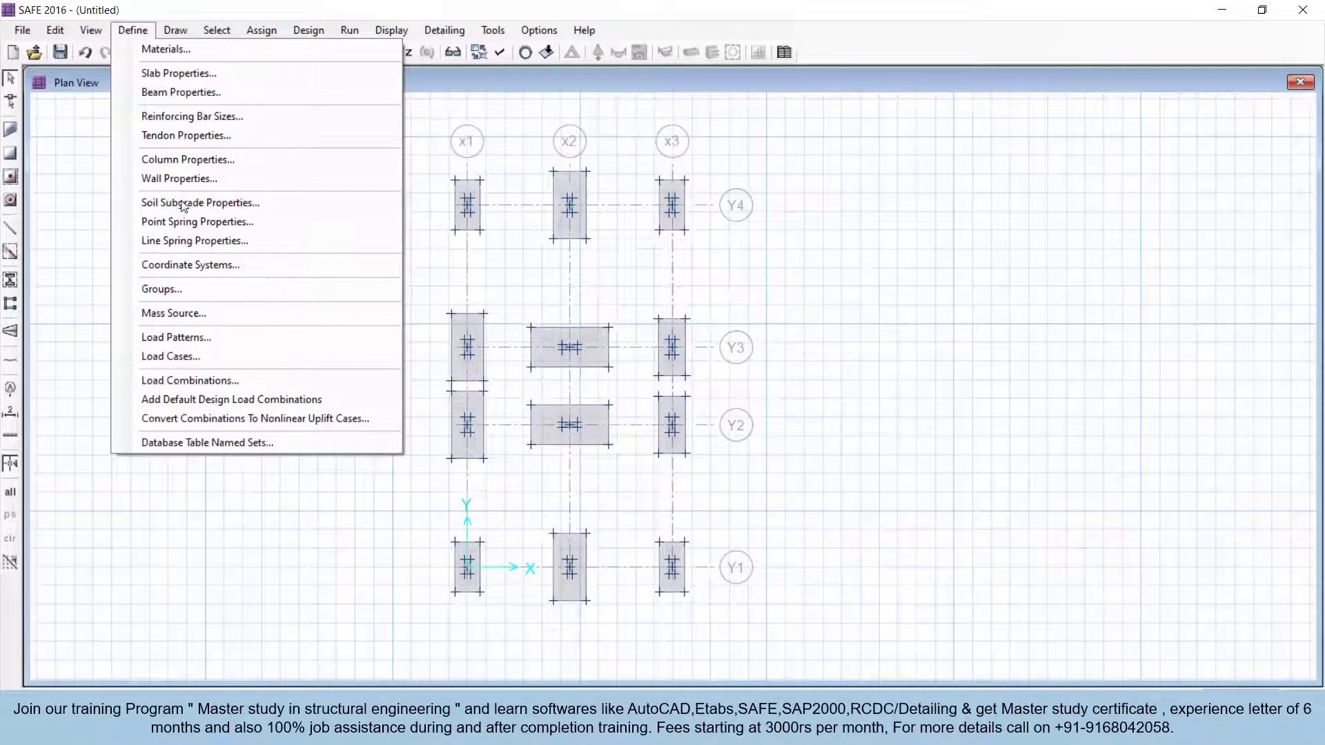
click(230, 205)
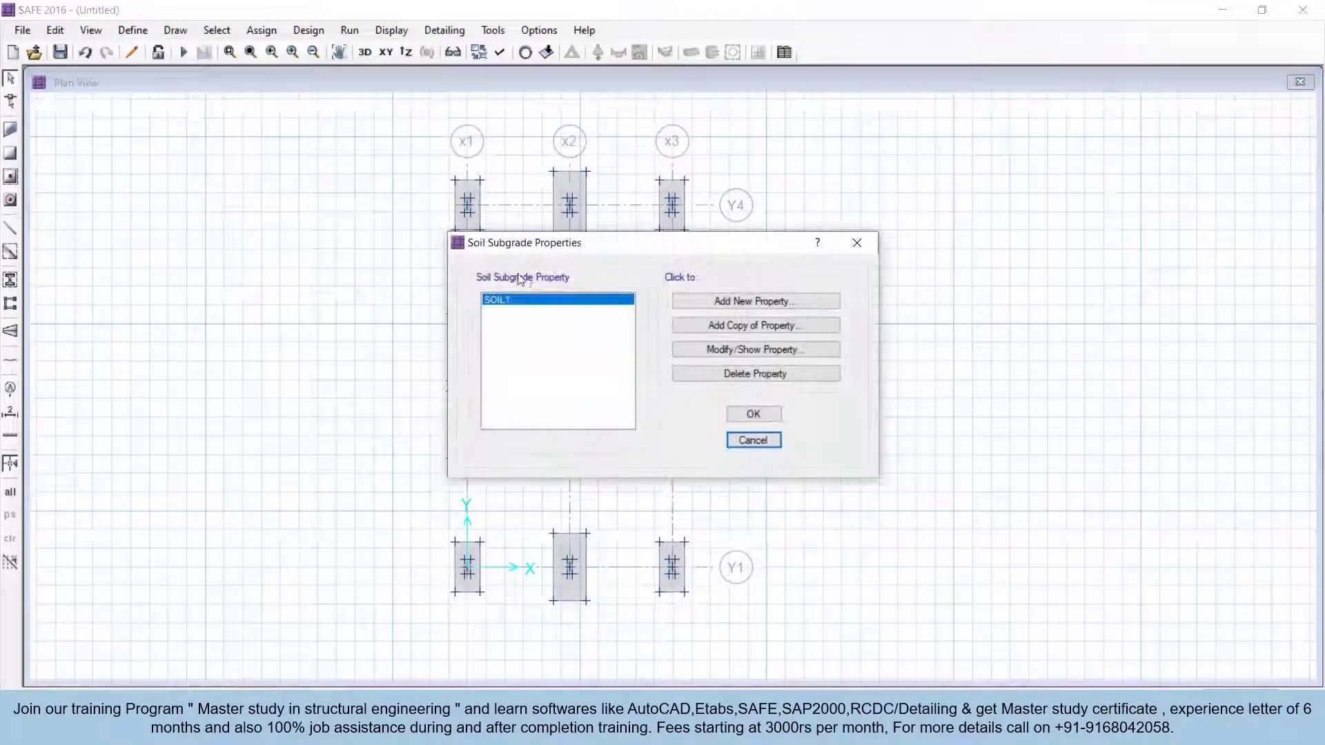
click(734, 351)
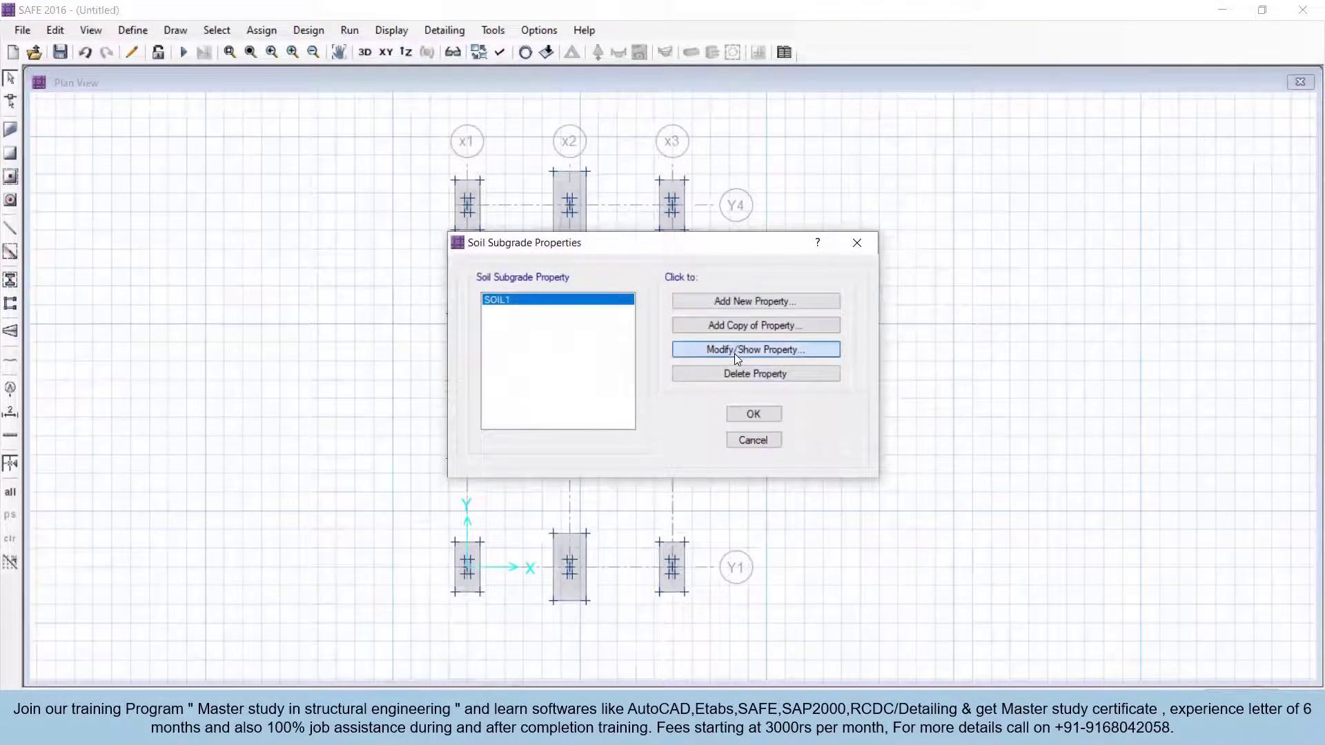
click(734, 297)
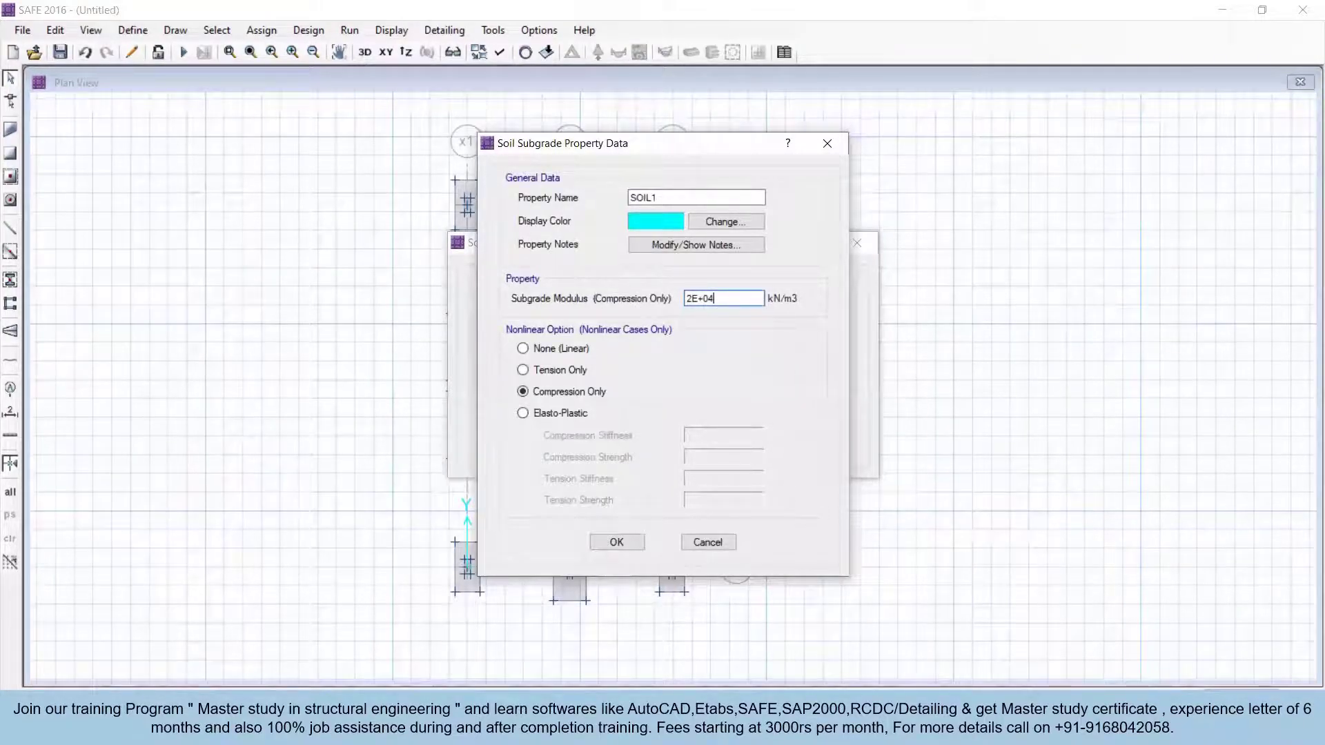
Switch to Calculator, divide 250 by 0.025 to get the subgrade modulus, and return to SAFE
key(alt+Tab)
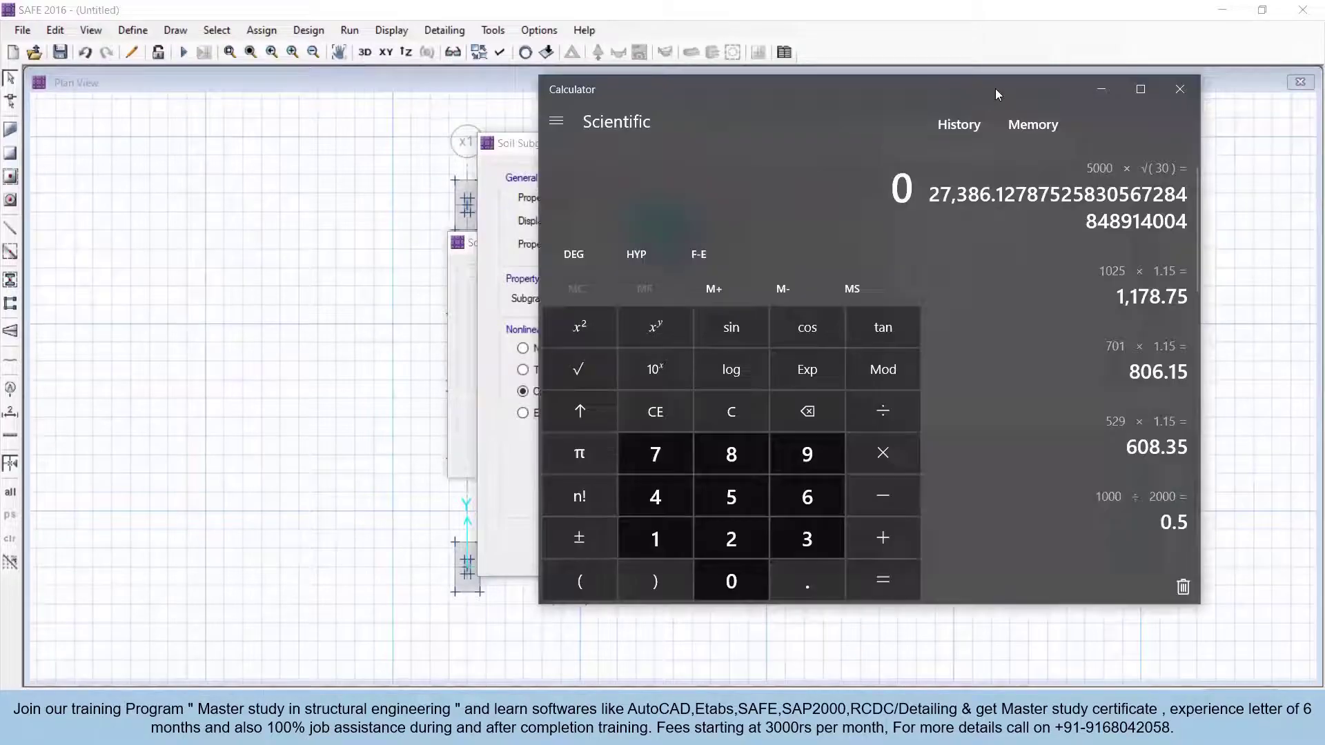
drag(979, 87, 865, 104)
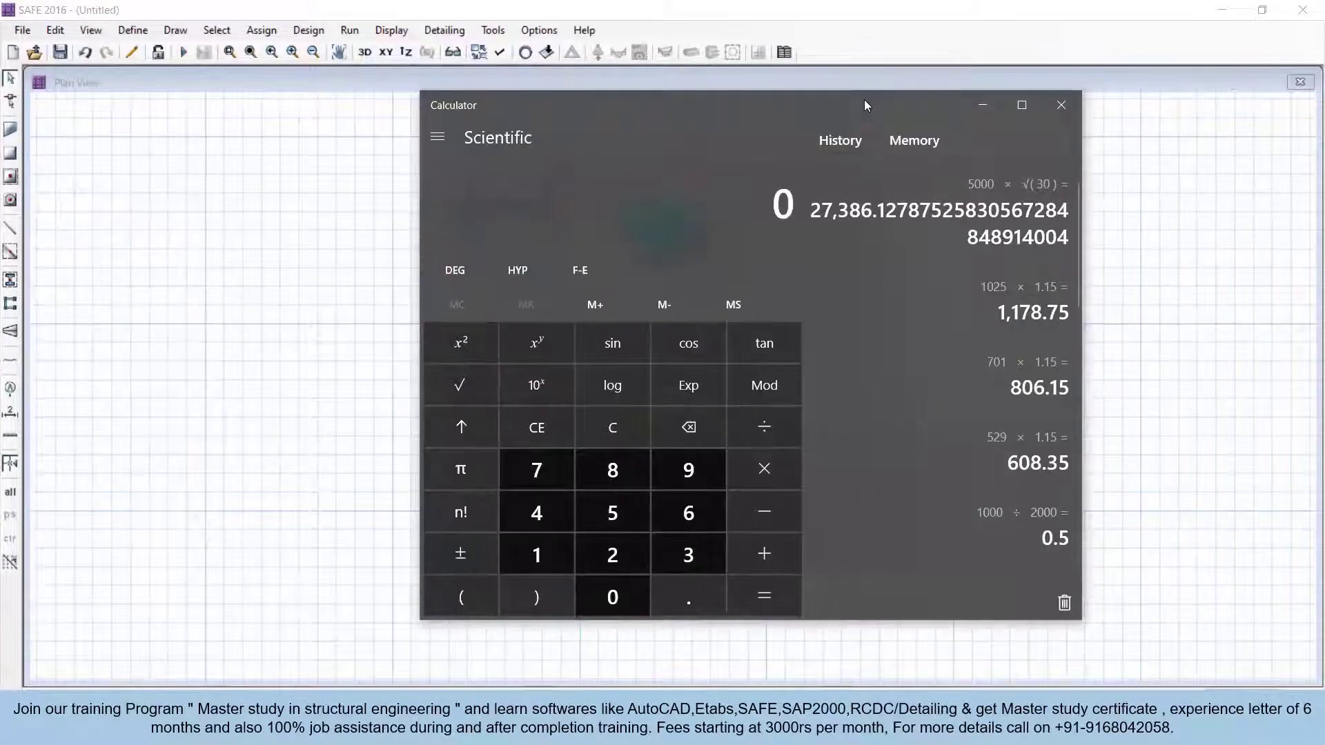
text(250)
key(slash)
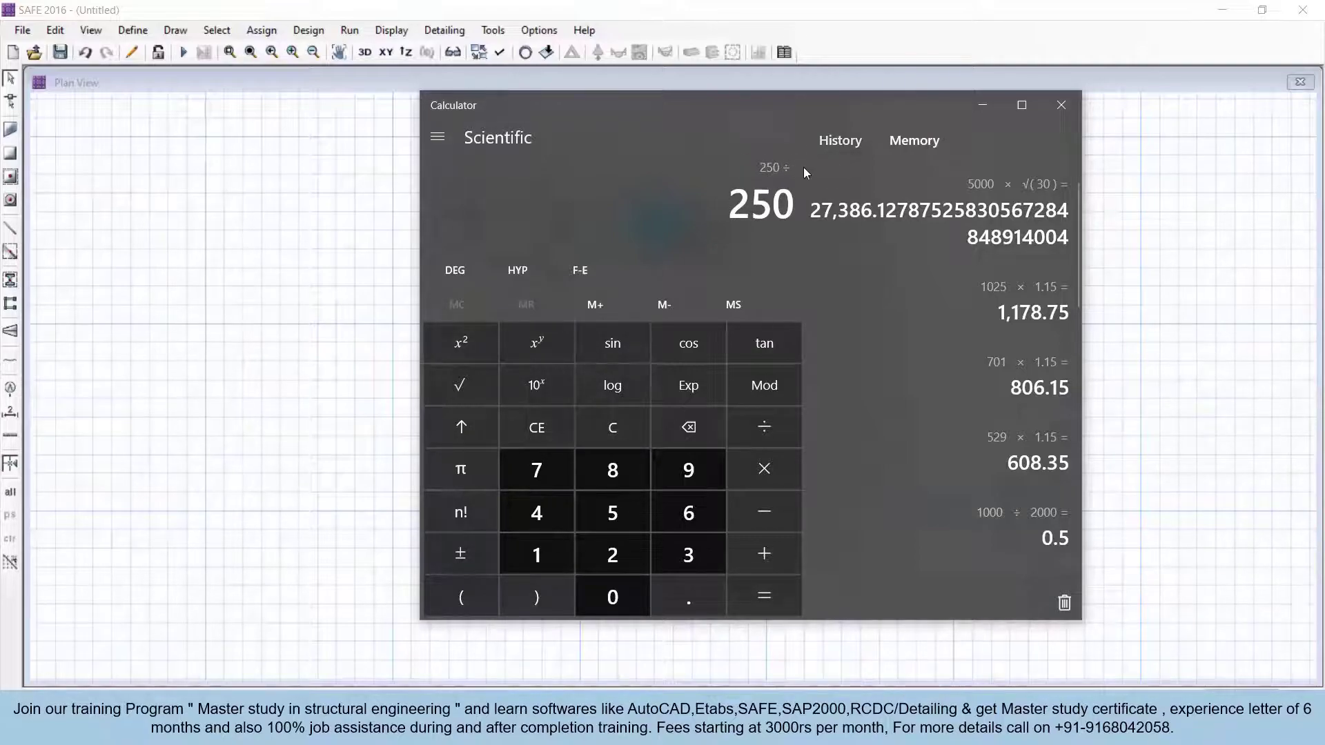
drag(791, 95, 719, 116)
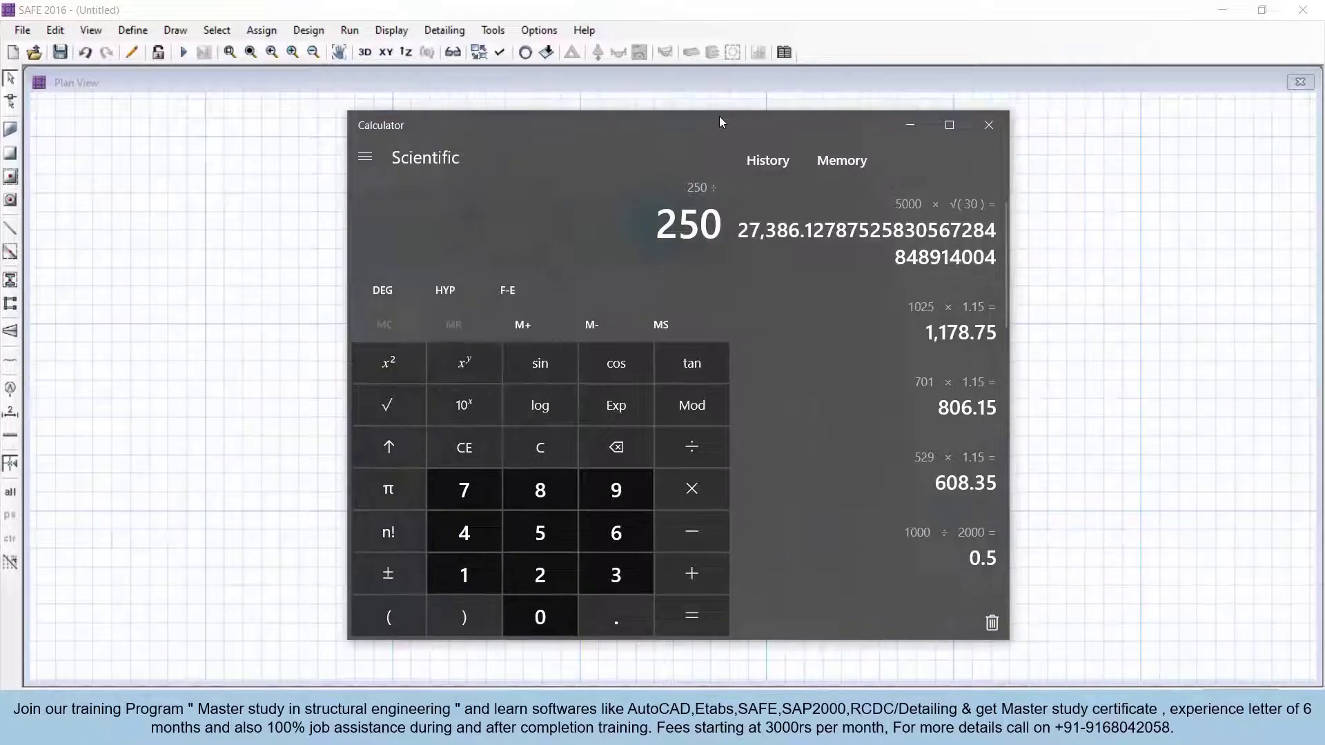
text(.025)
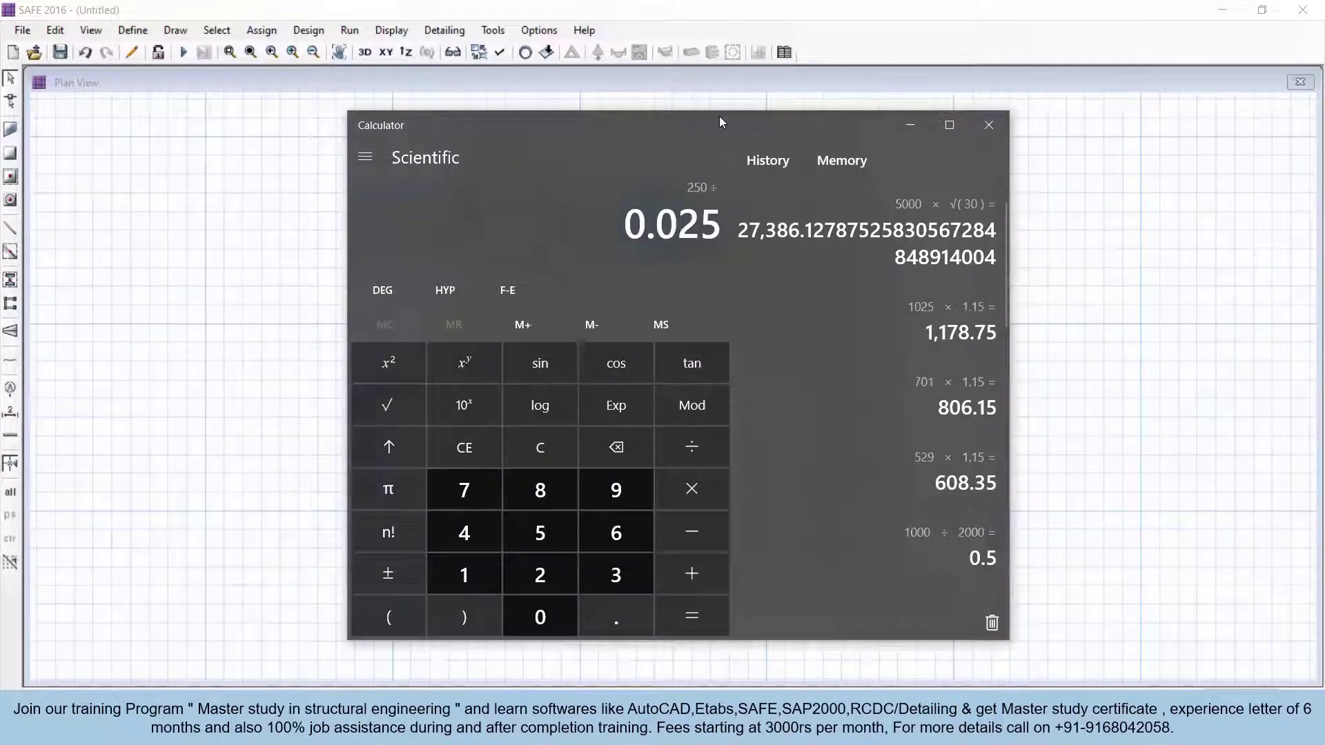
key(Return)
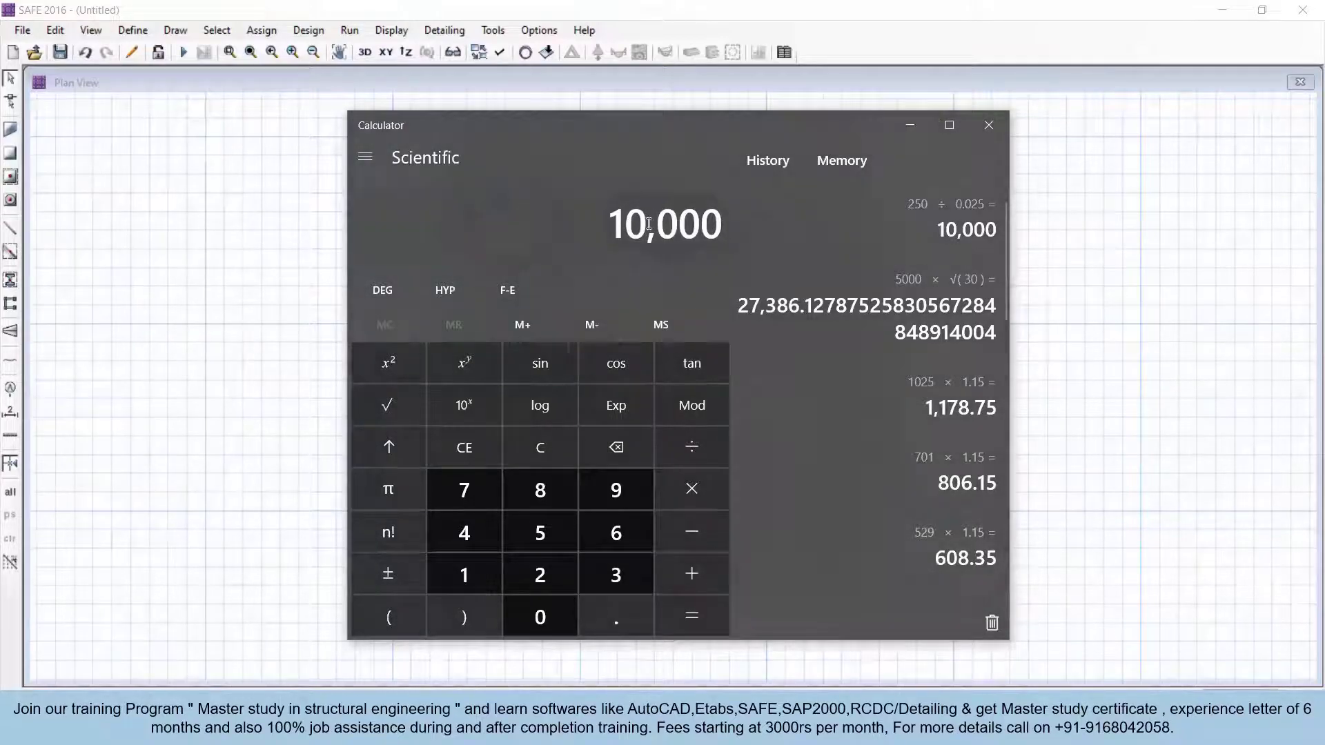
click(909, 131)
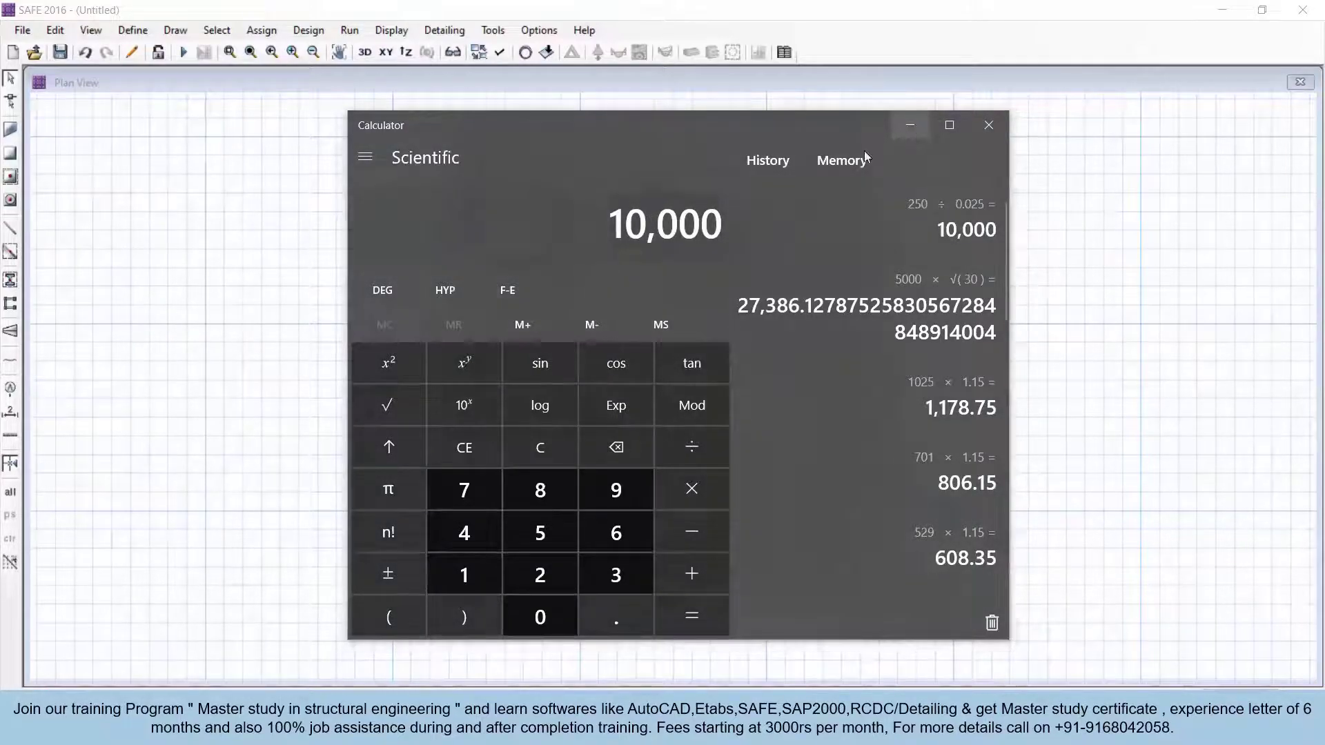
Set the subgrade modulus of SOIL1 to 10,000 kN/m3 and accept the soil property definitions
drag(721, 298, 657, 304)
text(10,000)
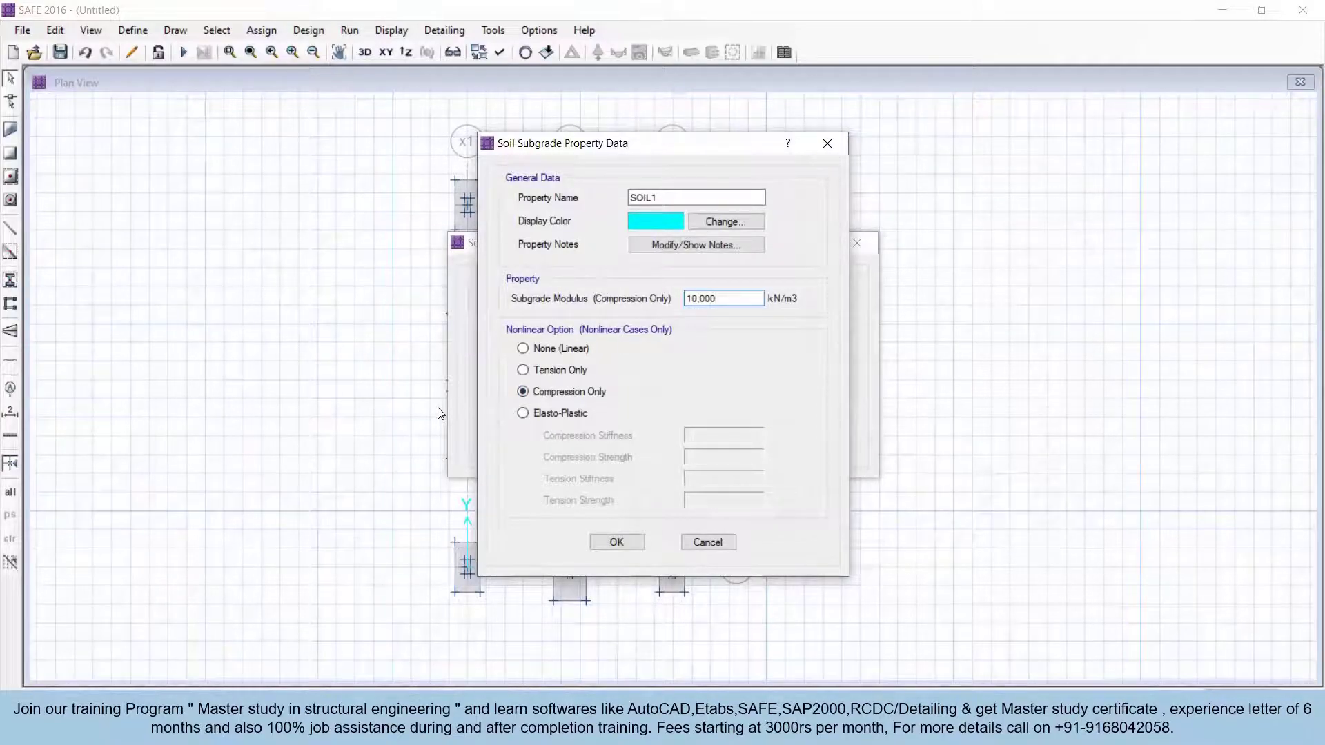
click(612, 541)
click(753, 414)
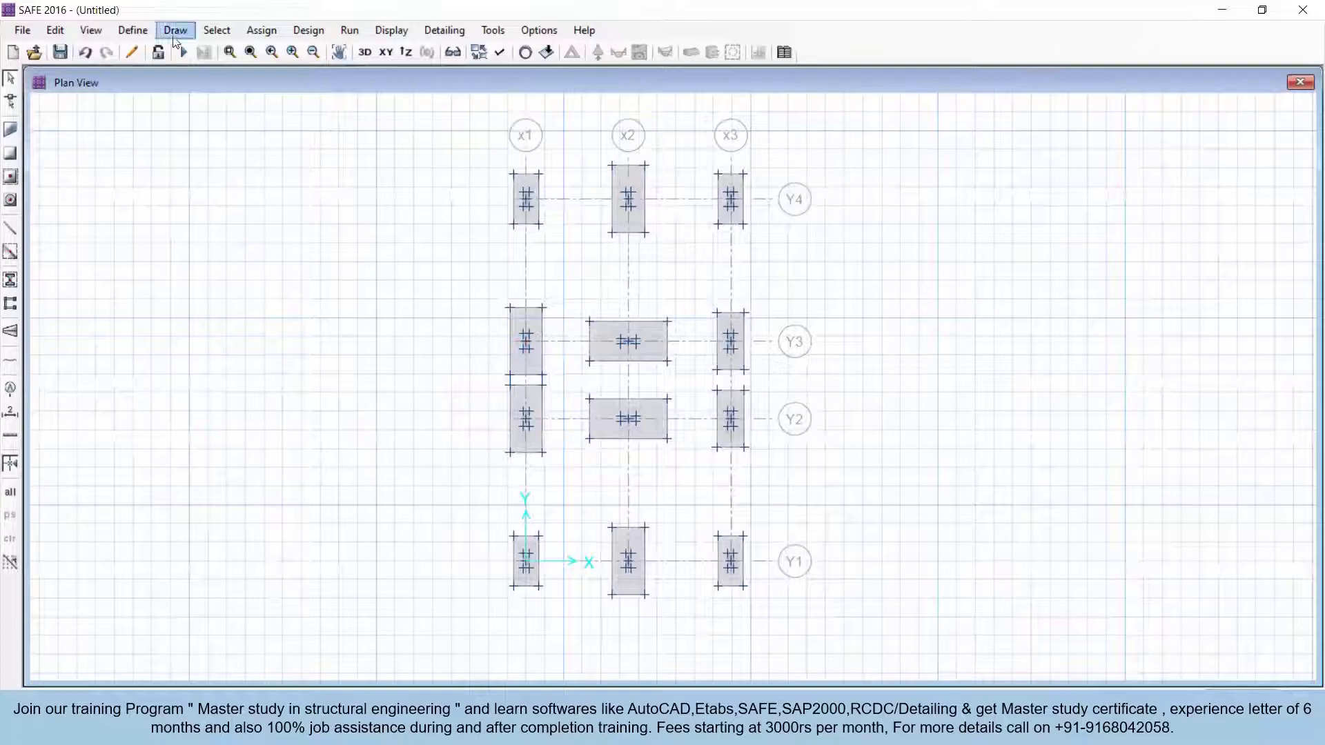
Select all footings by slab properties Group 1 350, Group 2 350, Group 3 400 and Group 4 500
click(216, 31)
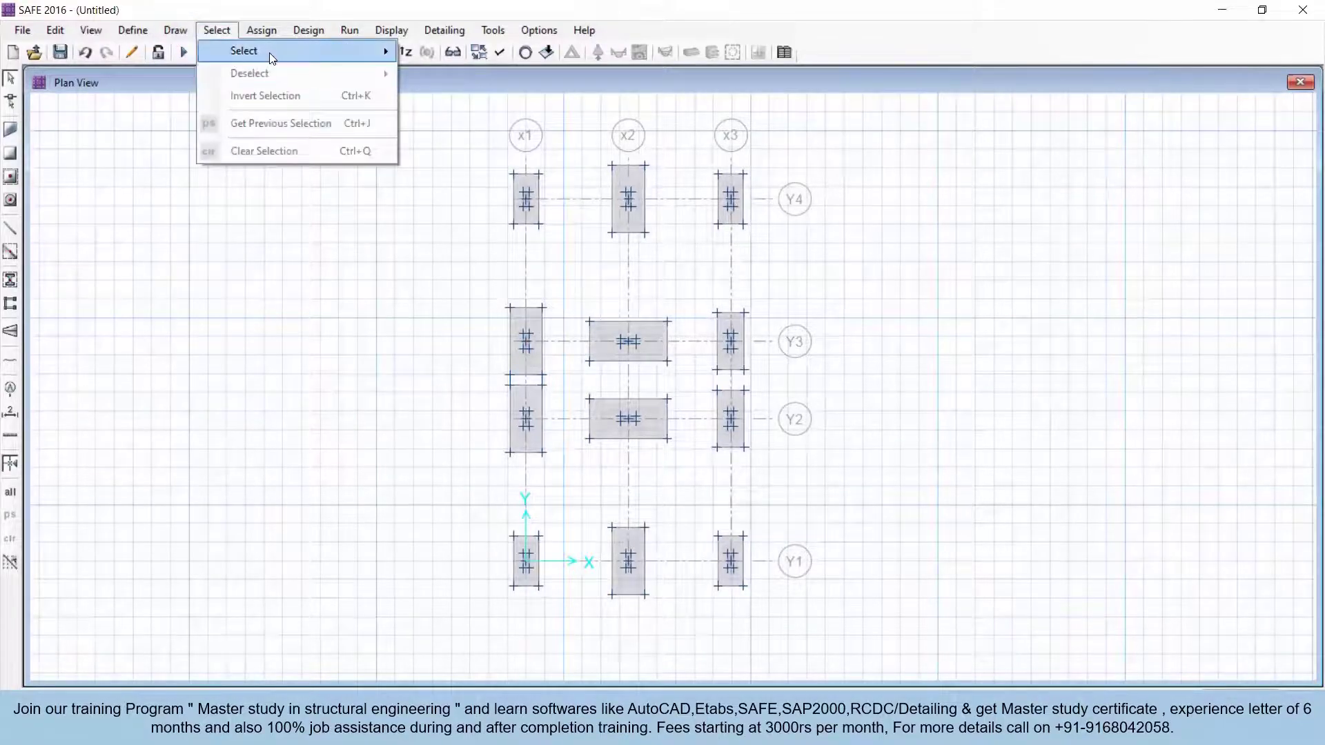
mouse_move(269, 53)
click(473, 153)
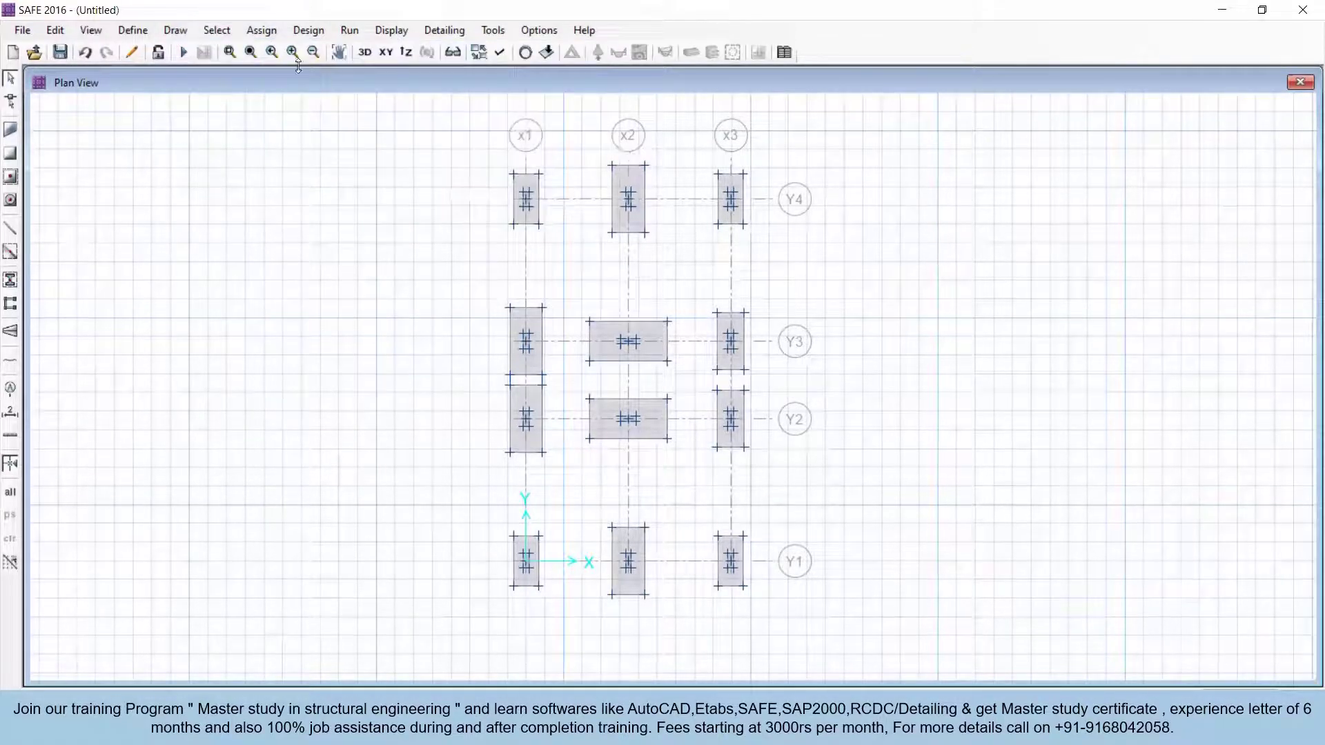
click(216, 30)
mouse_move(260, 55)
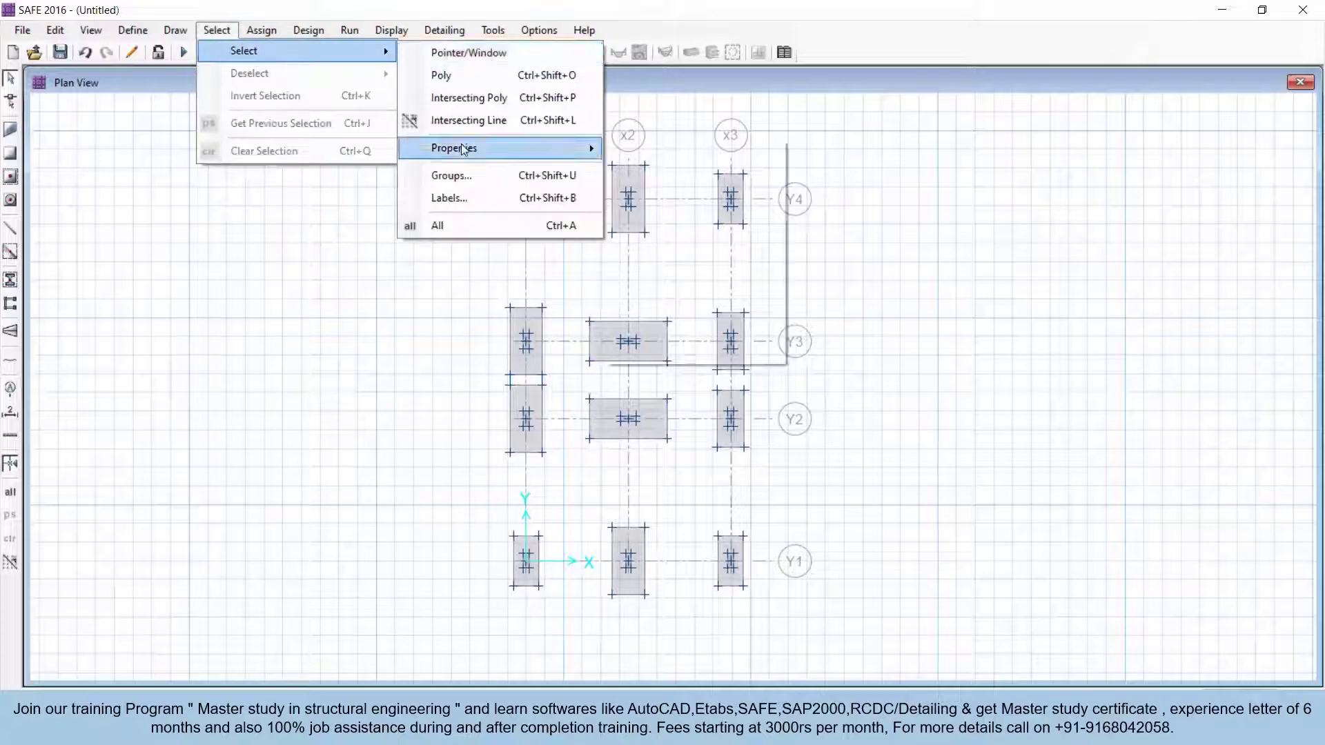
mouse_move(483, 147)
click(667, 172)
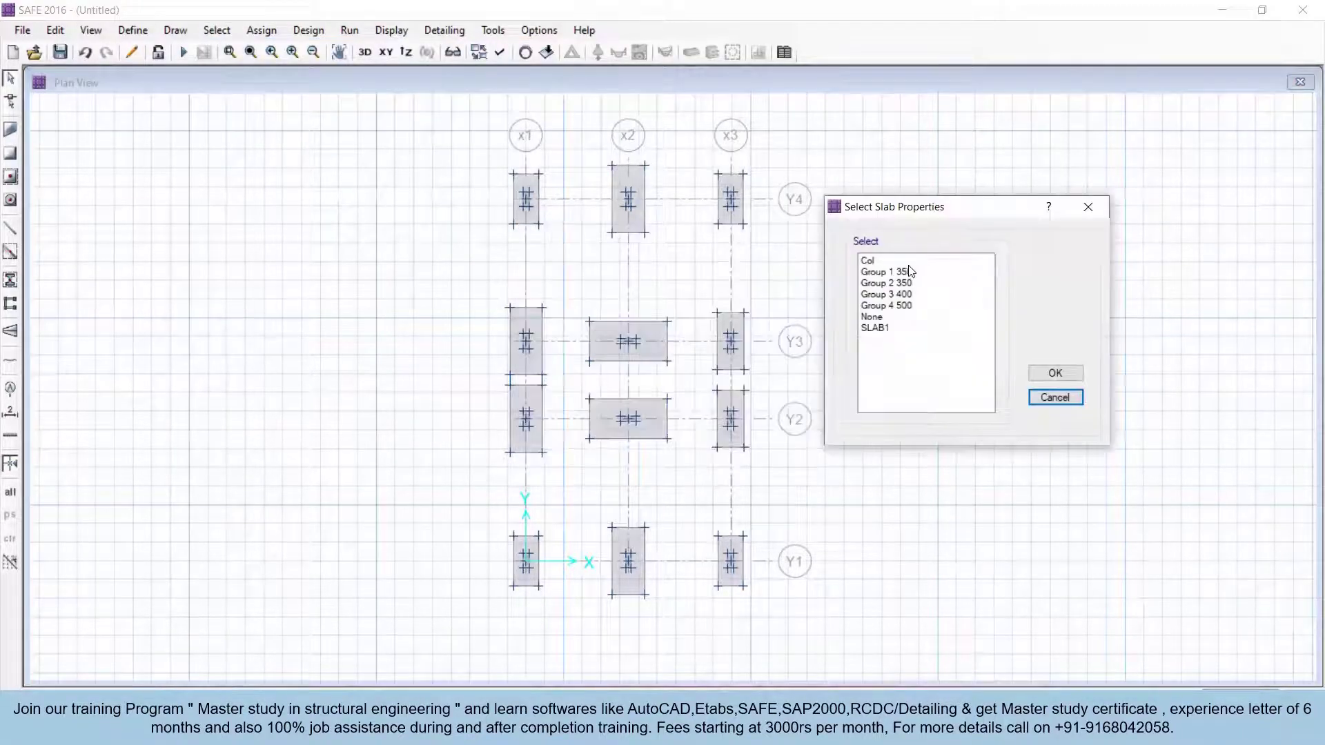
drag(911, 272, 902, 307)
click(1044, 376)
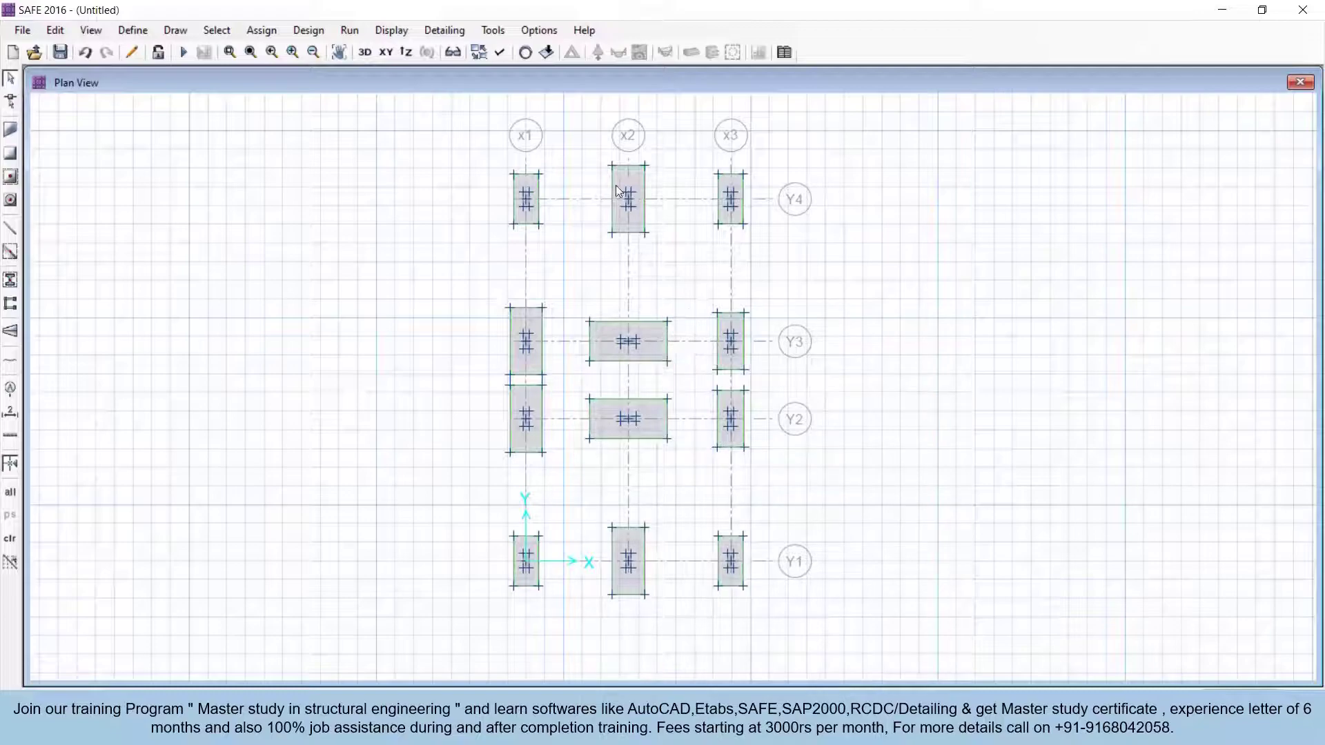
Assign the soil subgrade property SOIL1 to the selected footings
click(254, 34)
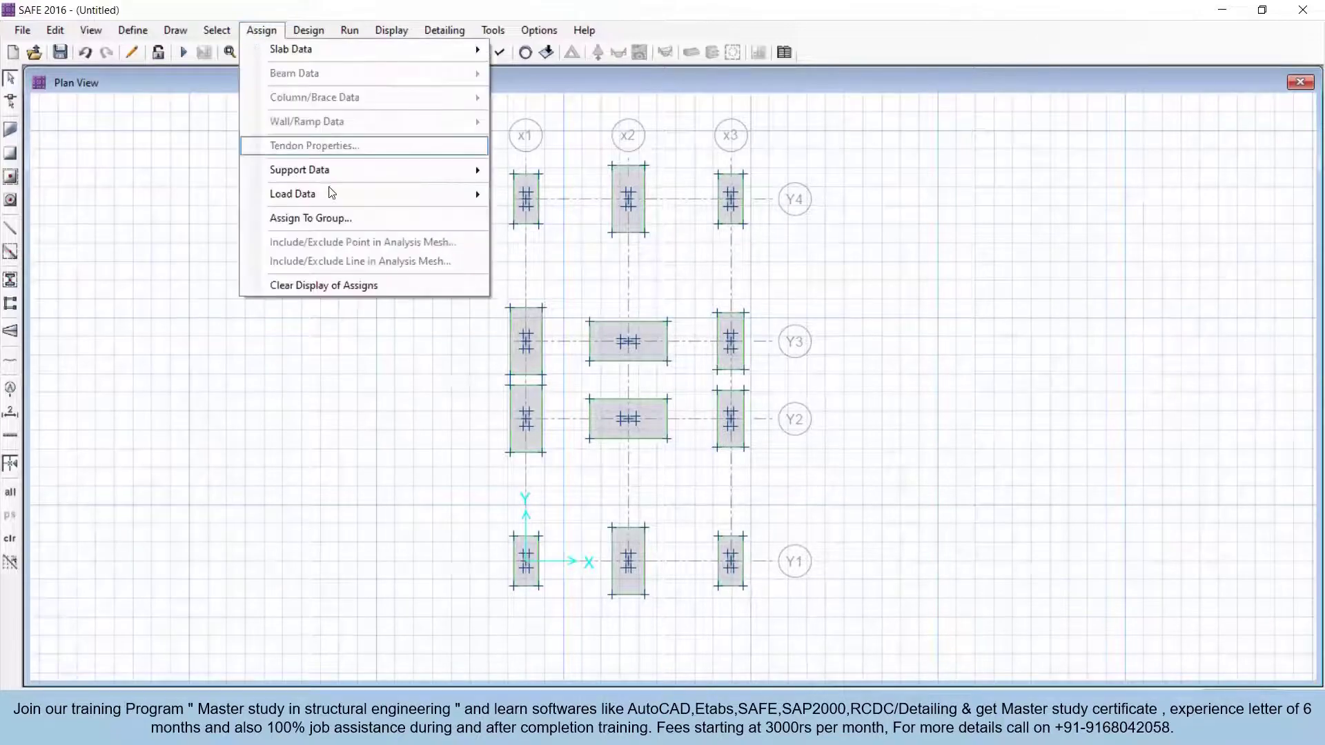
mouse_move(361, 174)
click(575, 179)
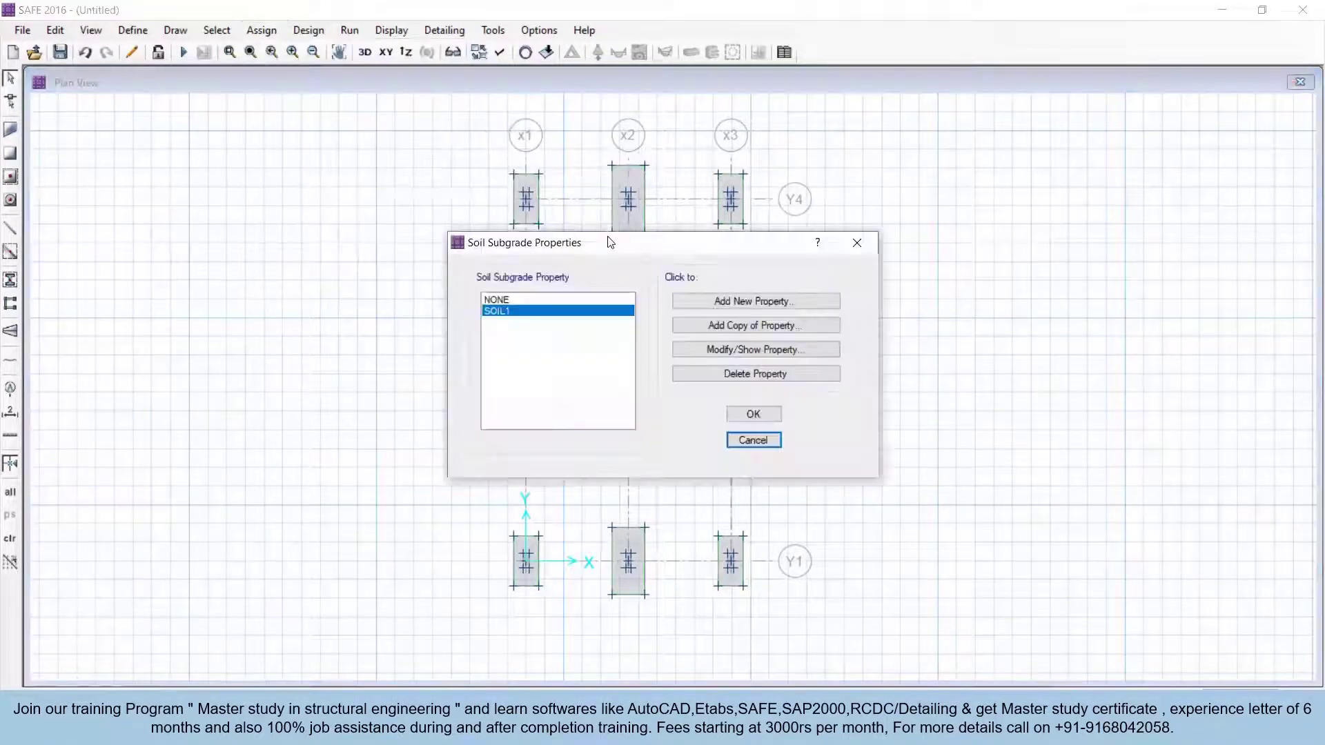
drag(624, 249, 987, 166)
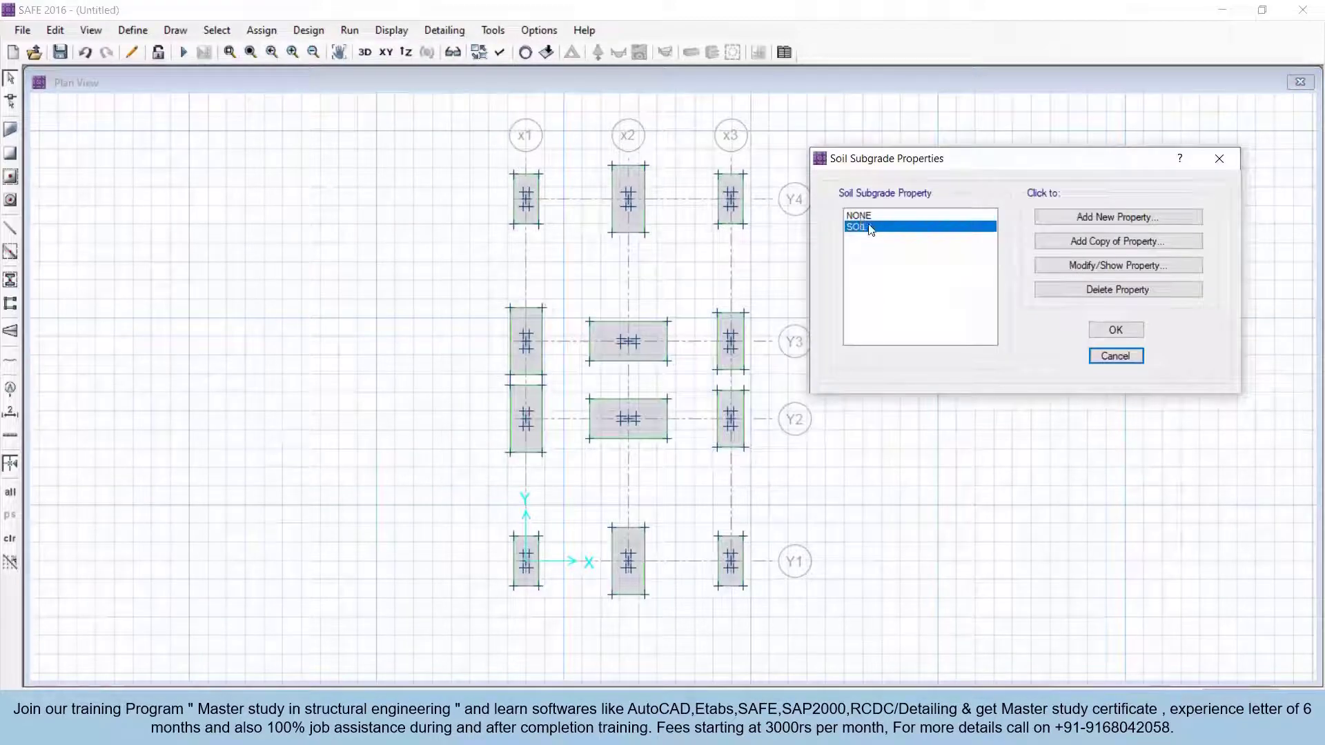
click(868, 228)
click(1116, 330)
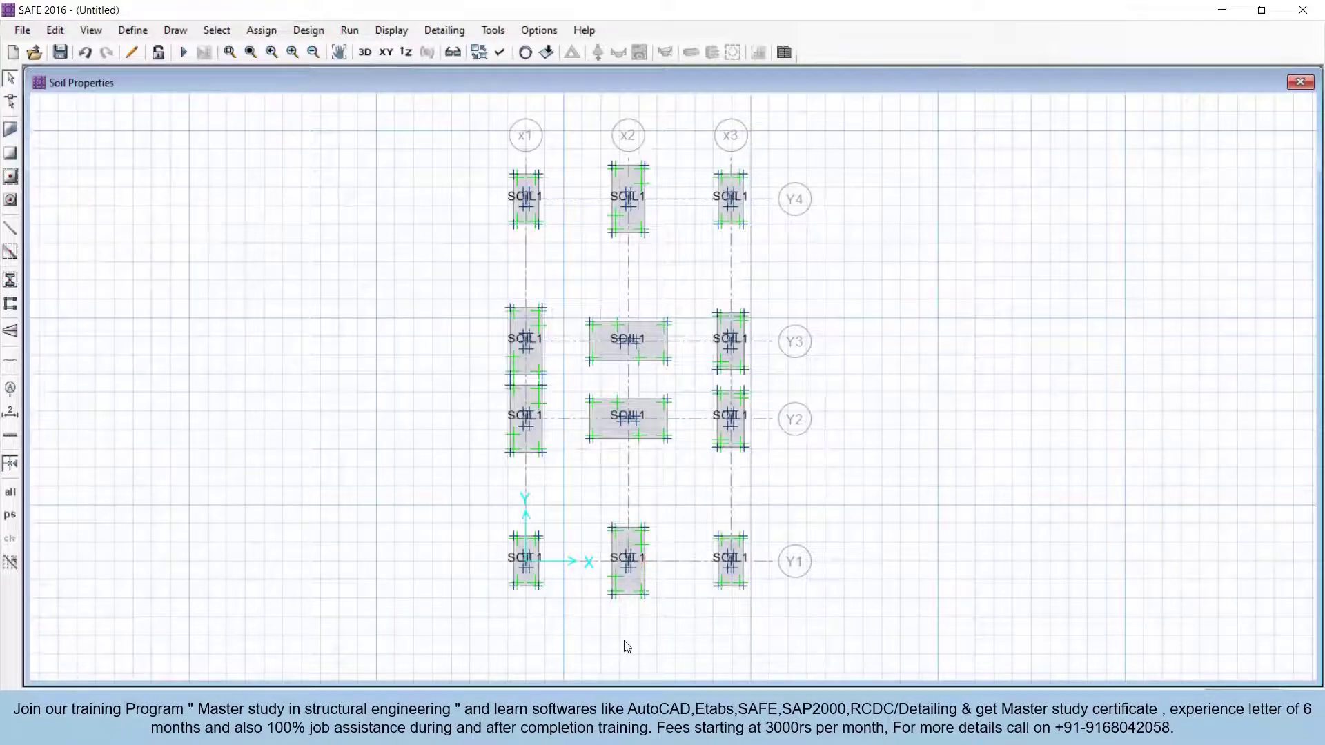
scroll(624, 646, up, 2)
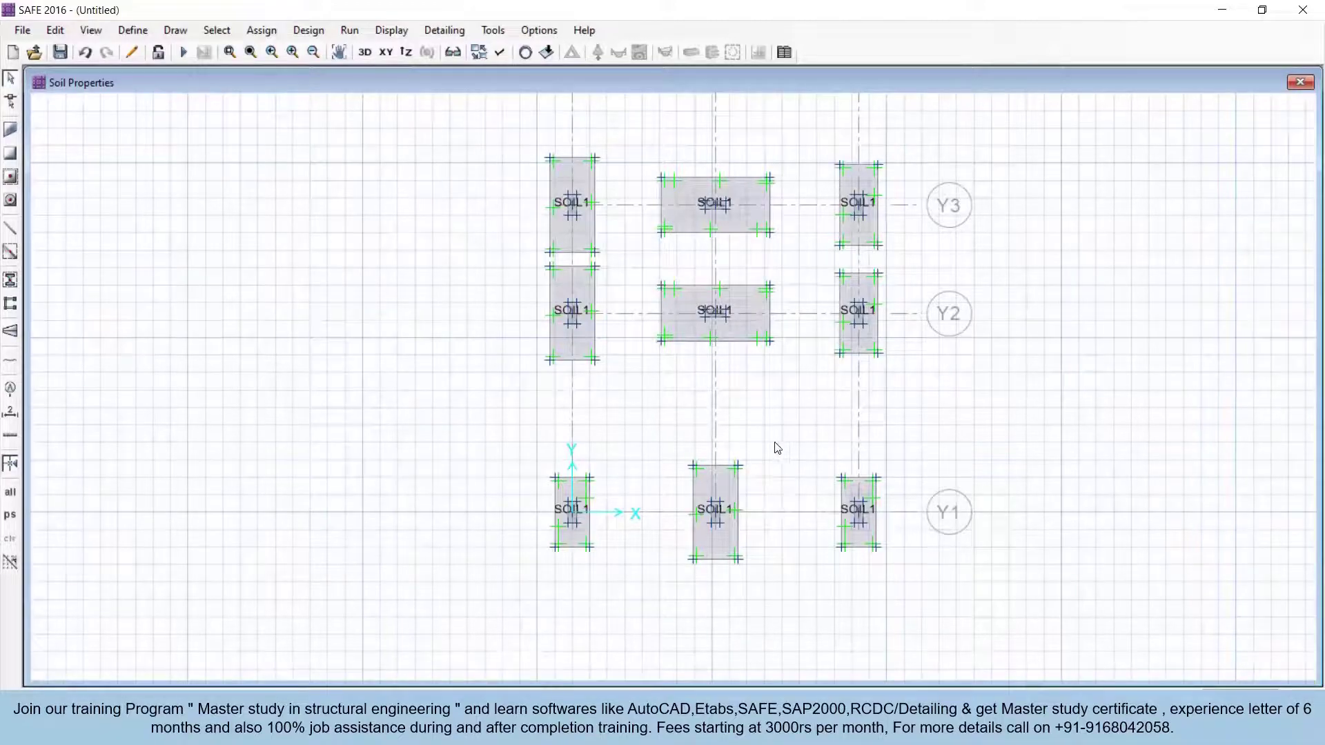
scroll(775, 444, down, 2)
drag(686, 474, 605, 540)
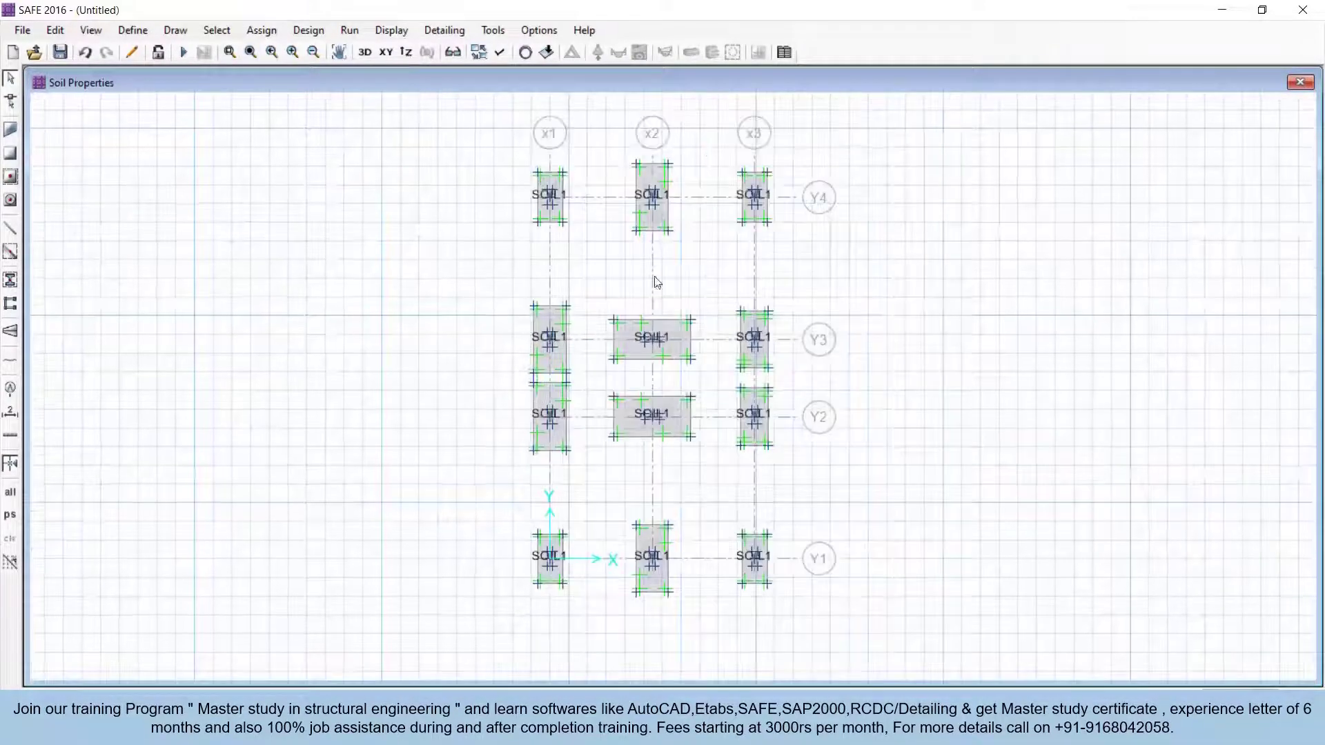
mouse_move(655, 277)
mouse_down()
mouse_move(635, 287)
mouse_move(671, 299)
mouse_up()
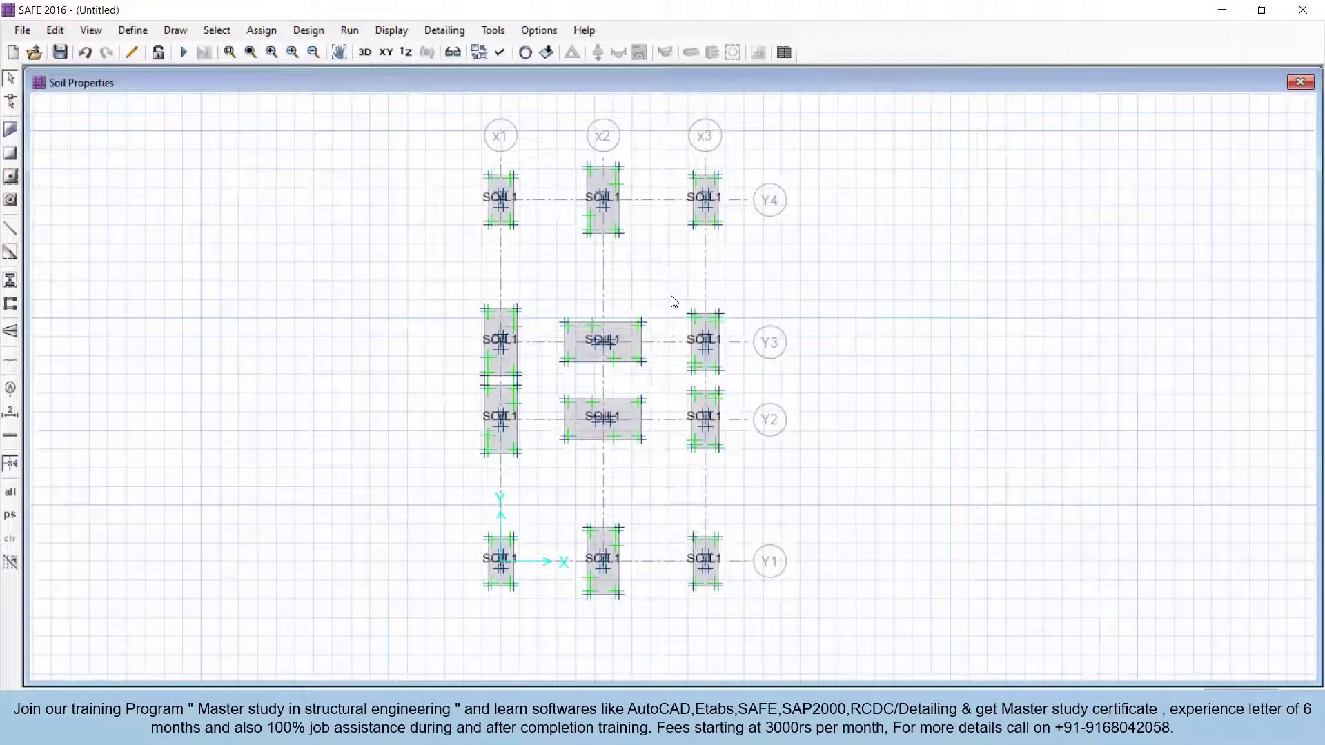